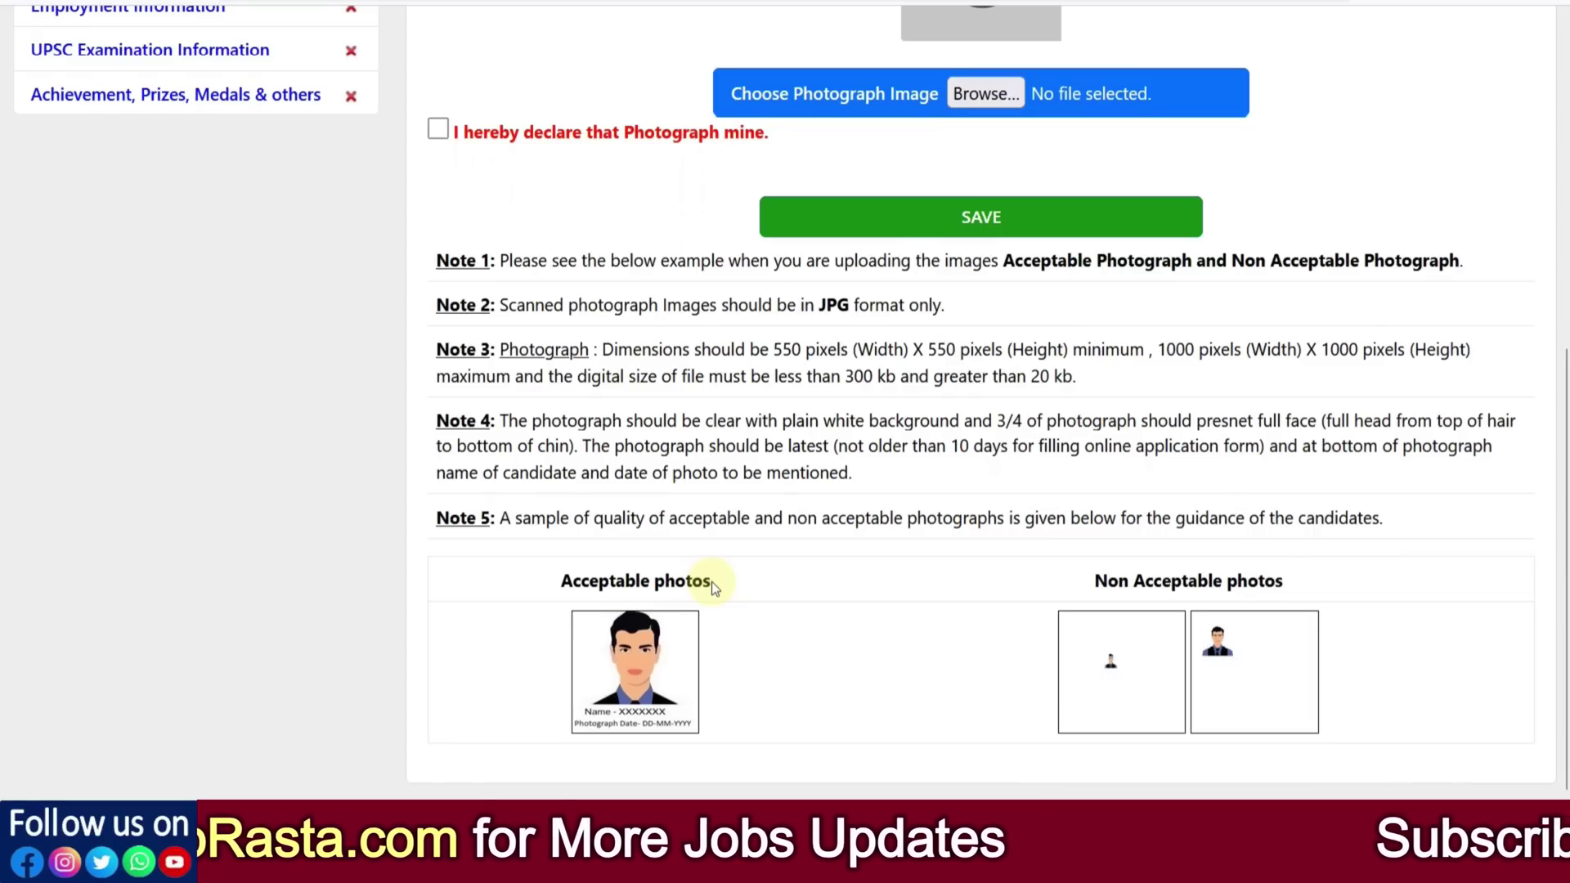
Review the photograph upload notes on plain background, face coverage, recency, caption, pixel dimensions and file size limits.
{"action": "scroll", "coordinate": [711, 582], "scroll_direction": "down", "scroll_amount": 1}
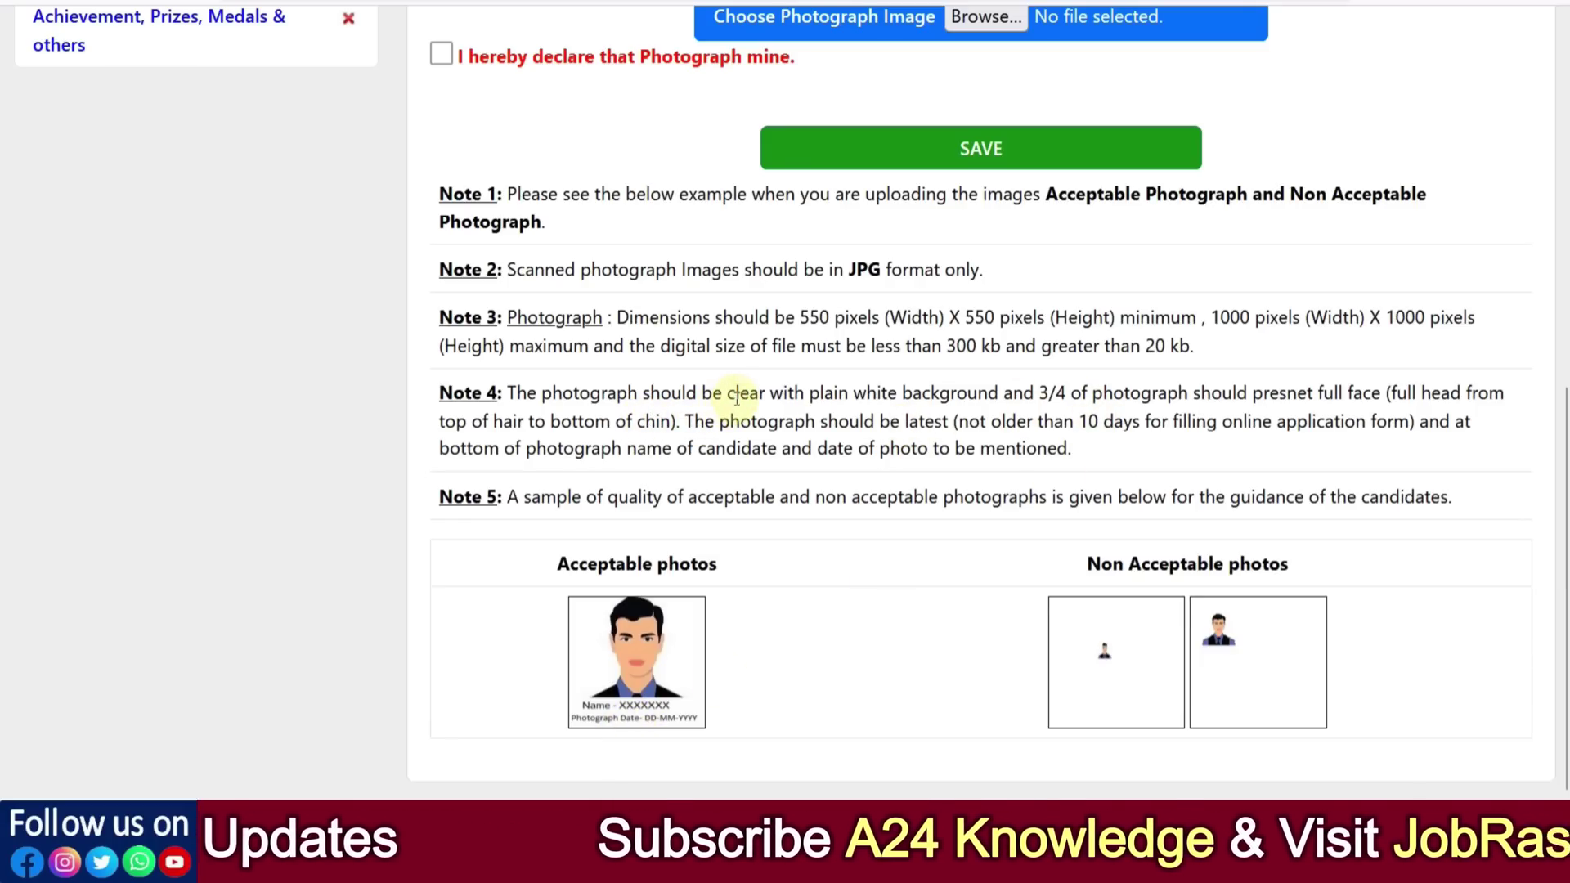
{"action": "left_click_drag", "start_coordinate": [812, 395], "coordinate": [939, 395]}
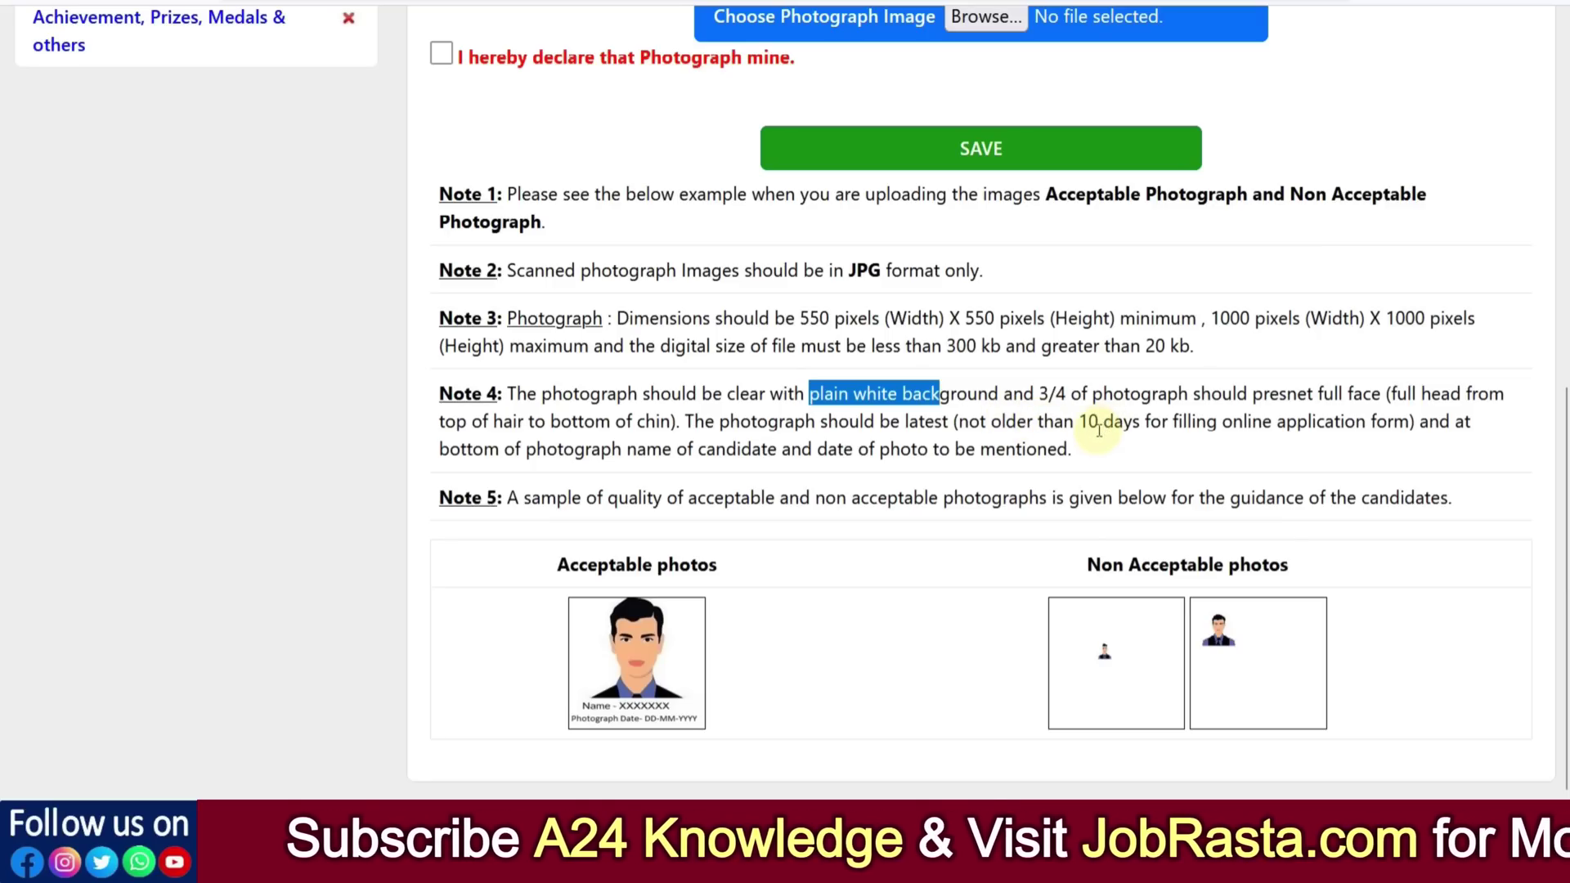
{"action": "left_click_drag", "start_coordinate": [1049, 394], "coordinate": [1162, 395]}
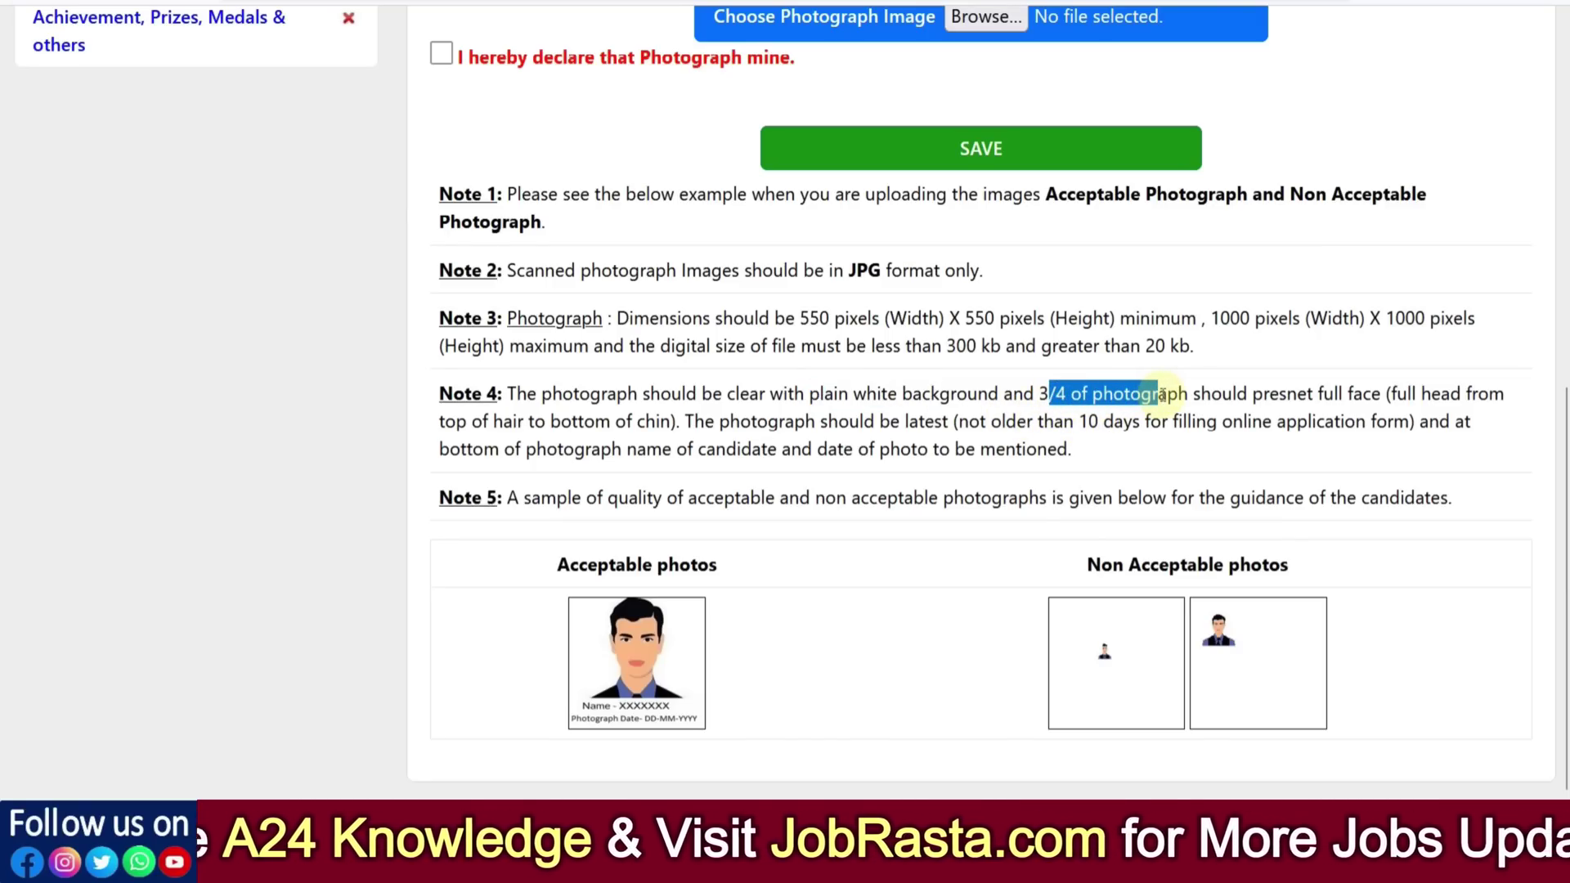
{"action": "left_click_drag", "start_coordinate": [1075, 422], "coordinate": [1207, 425]}
{"action": "left_click", "coordinate": [1251, 437]}
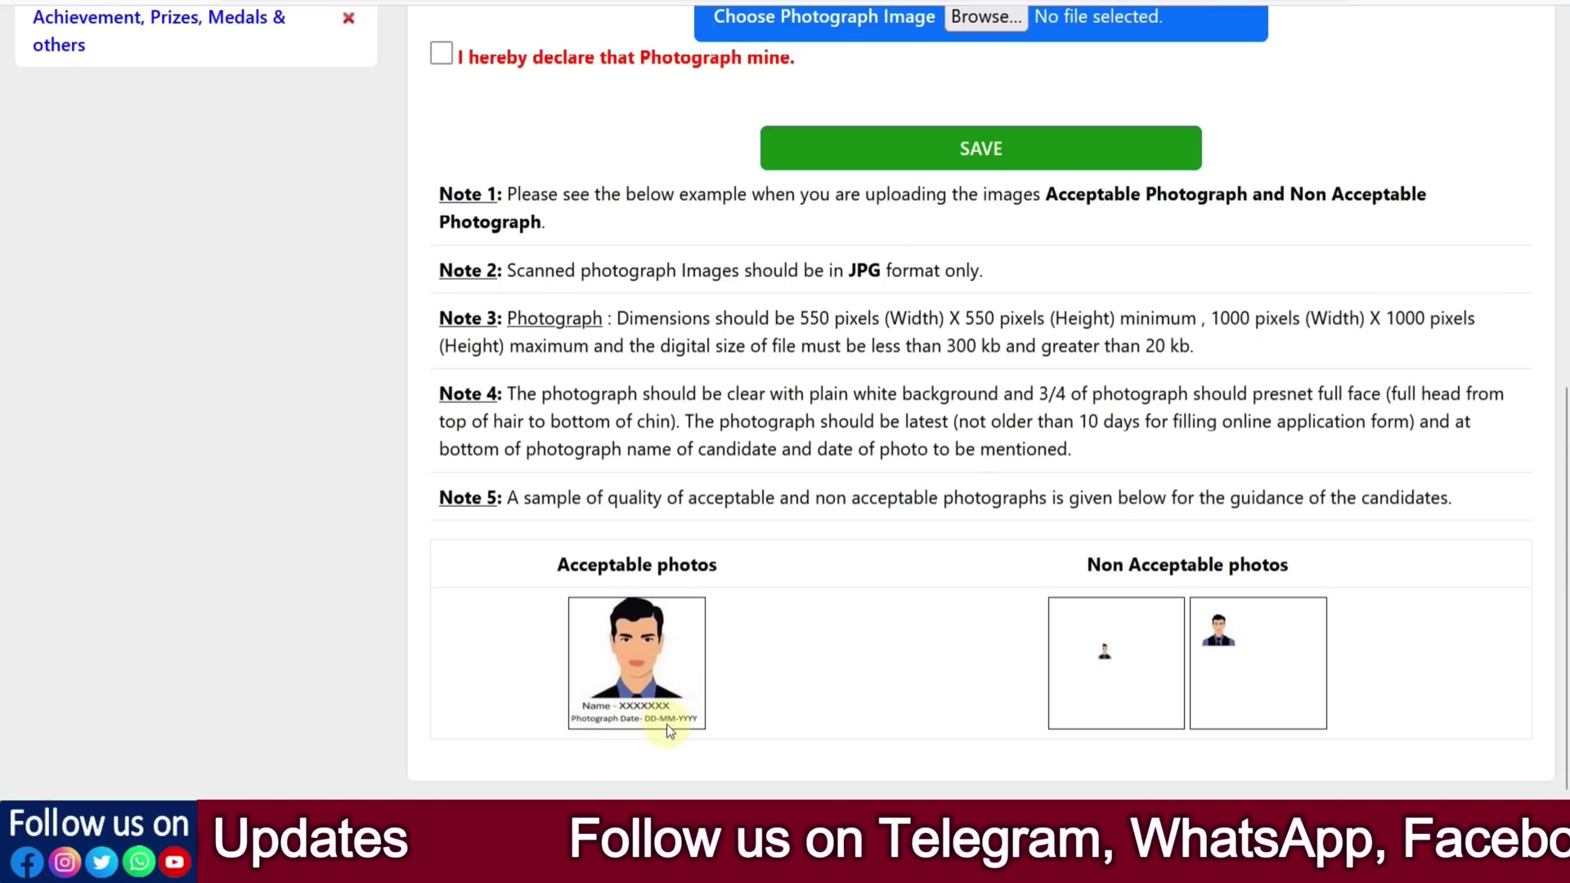
{"action": "scroll", "coordinate": [687, 720], "scroll_direction": "up", "scroll_amount": 4}
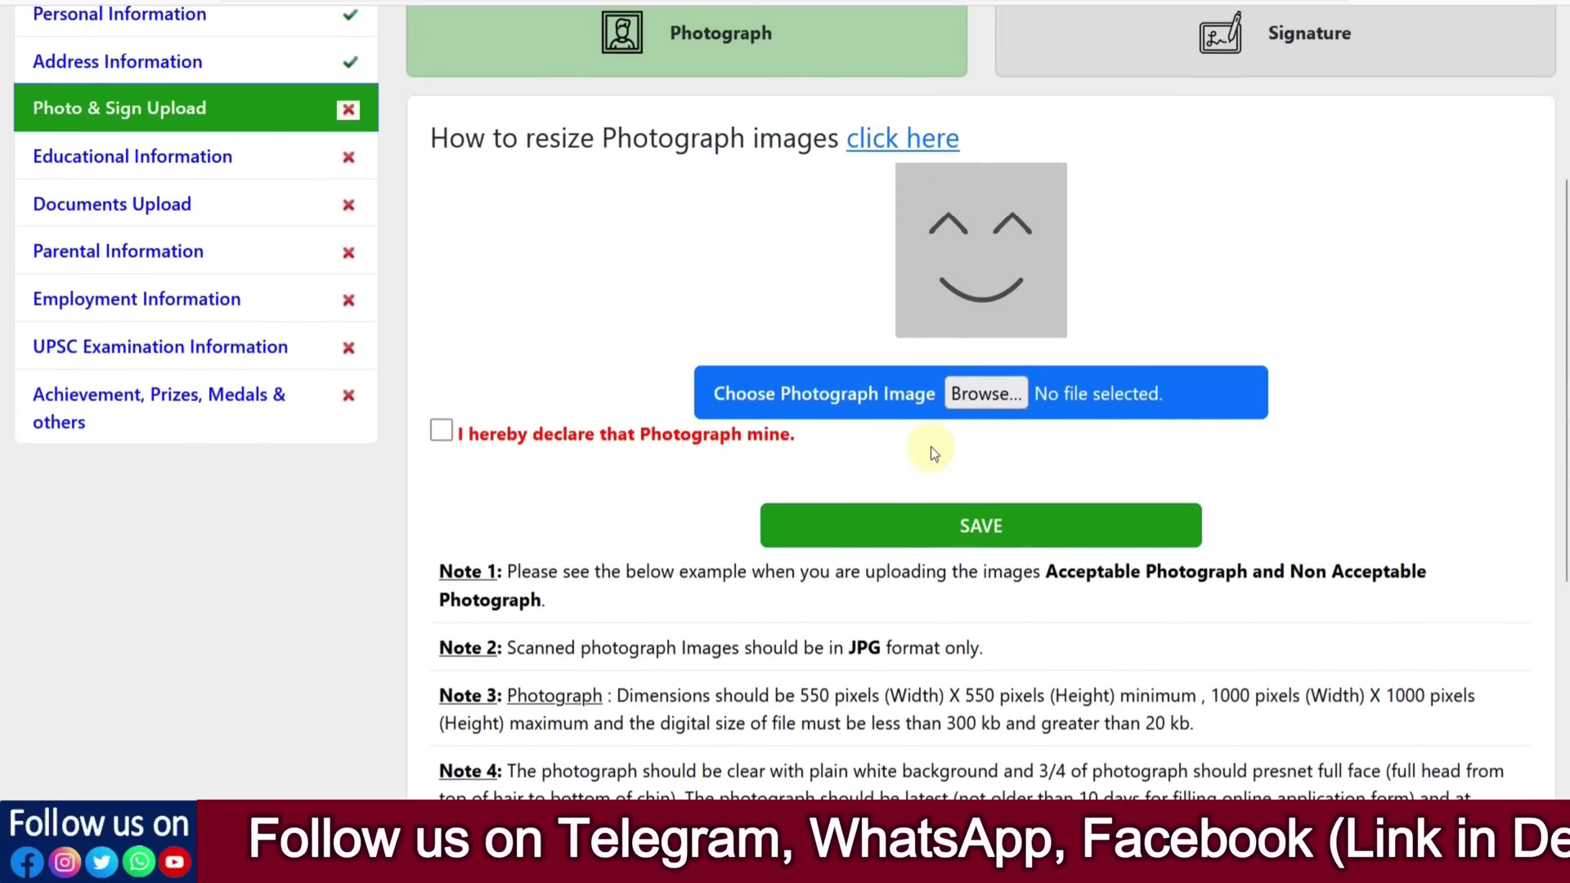
{"action": "scroll", "coordinate": [931, 448], "scroll_direction": "down", "scroll_amount": 4}
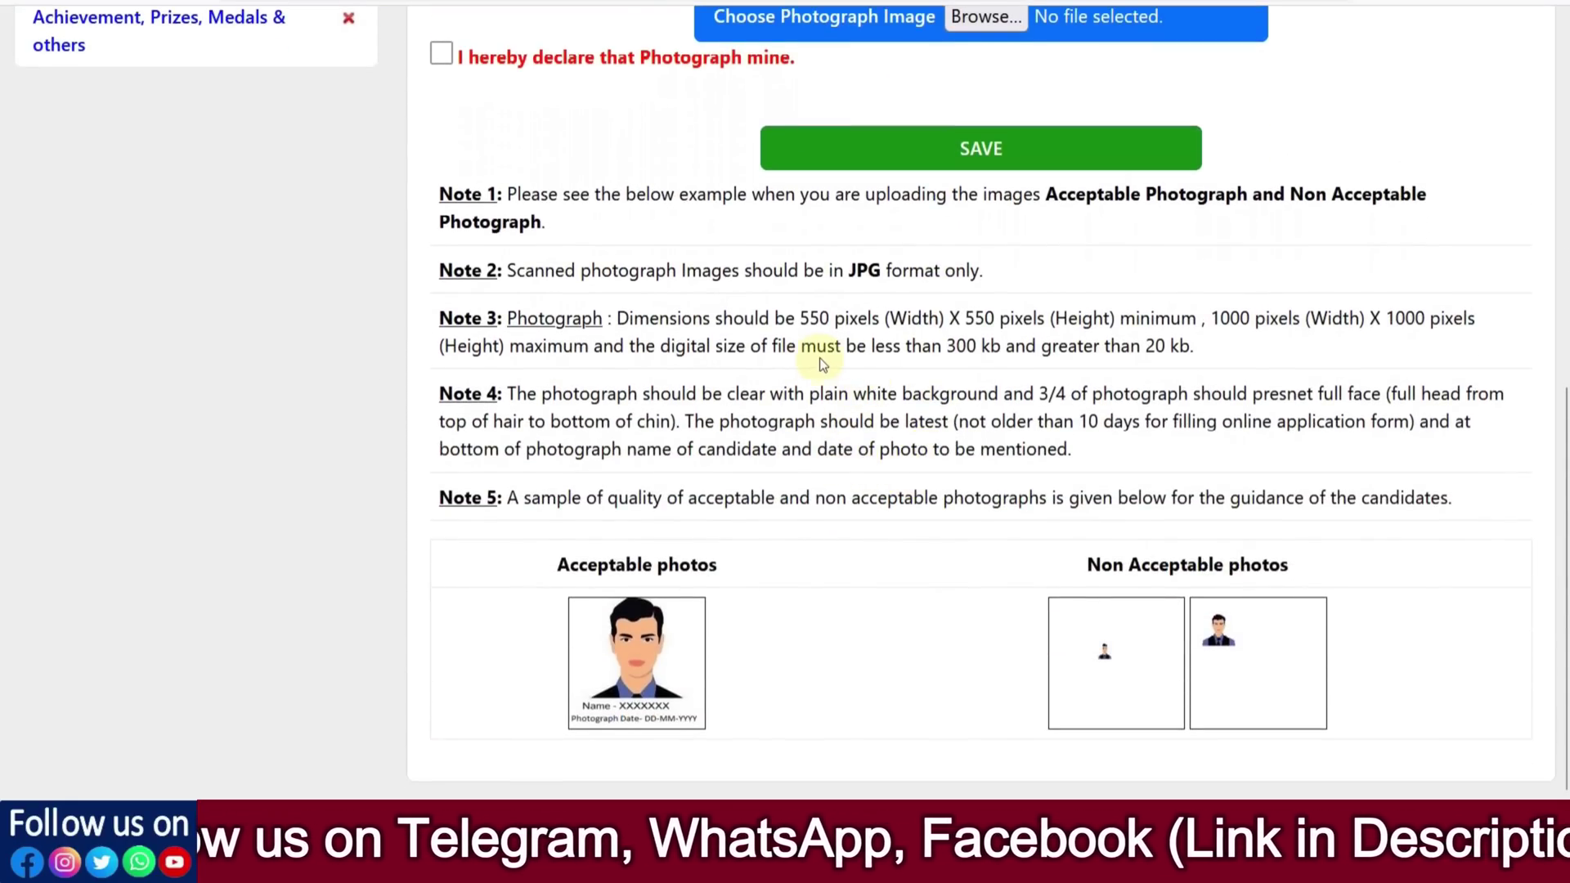
{"action": "left_click_drag", "start_coordinate": [806, 319], "coordinate": [986, 321]}
{"action": "left_click", "coordinate": [989, 323]}
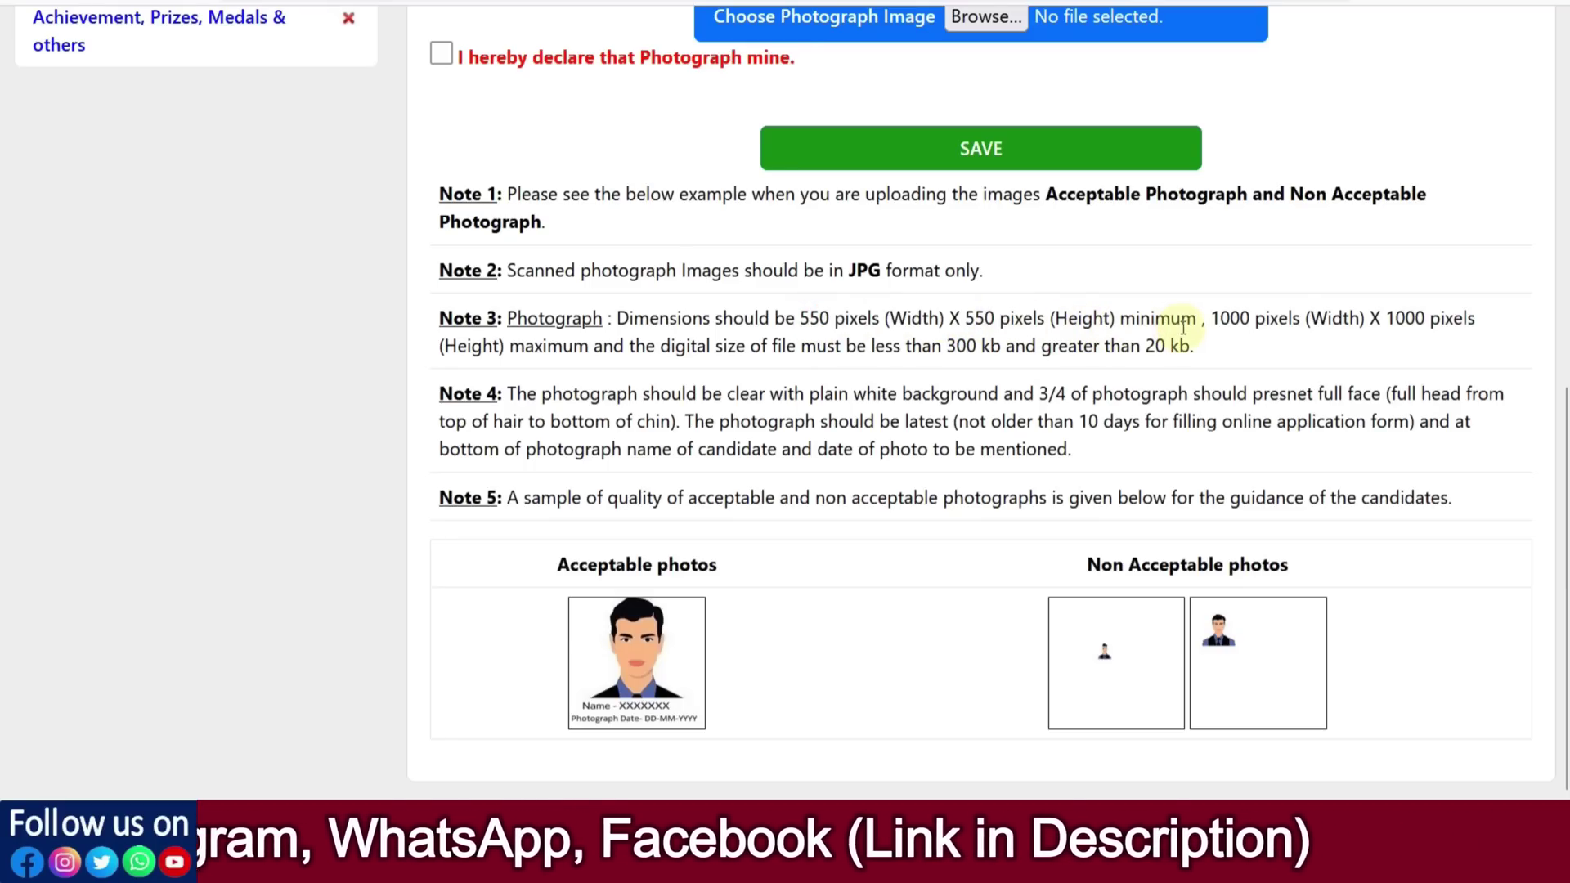
{"action": "left_click_drag", "start_coordinate": [1231, 319], "coordinate": [1380, 319]}
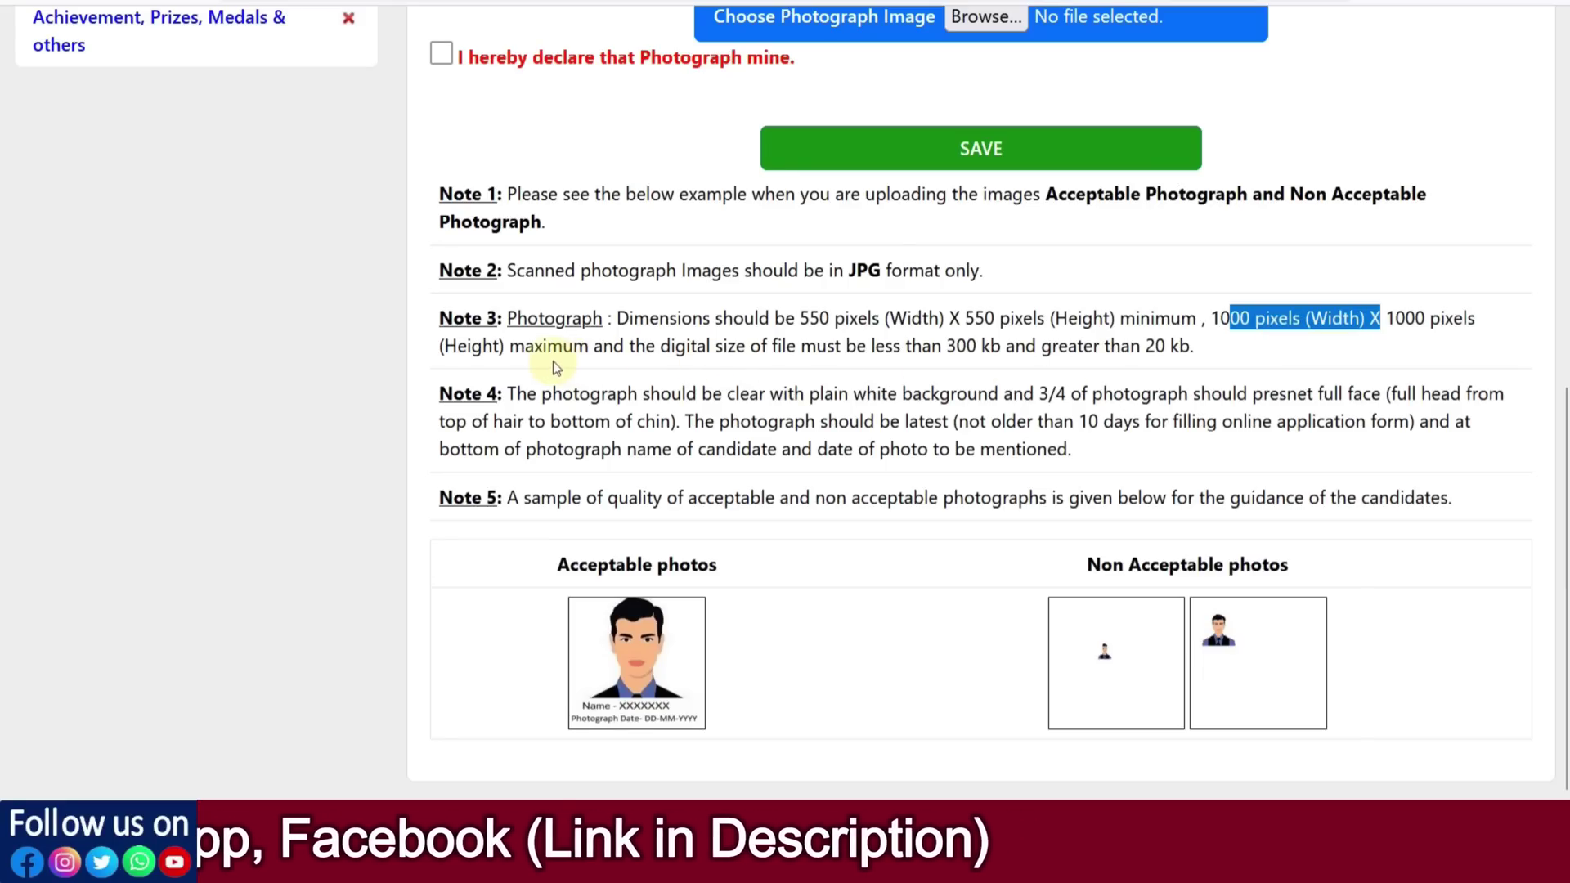
{"action": "left_click_drag", "start_coordinate": [510, 347], "coordinate": [746, 346]}
{"action": "left_click", "coordinate": [748, 346]}
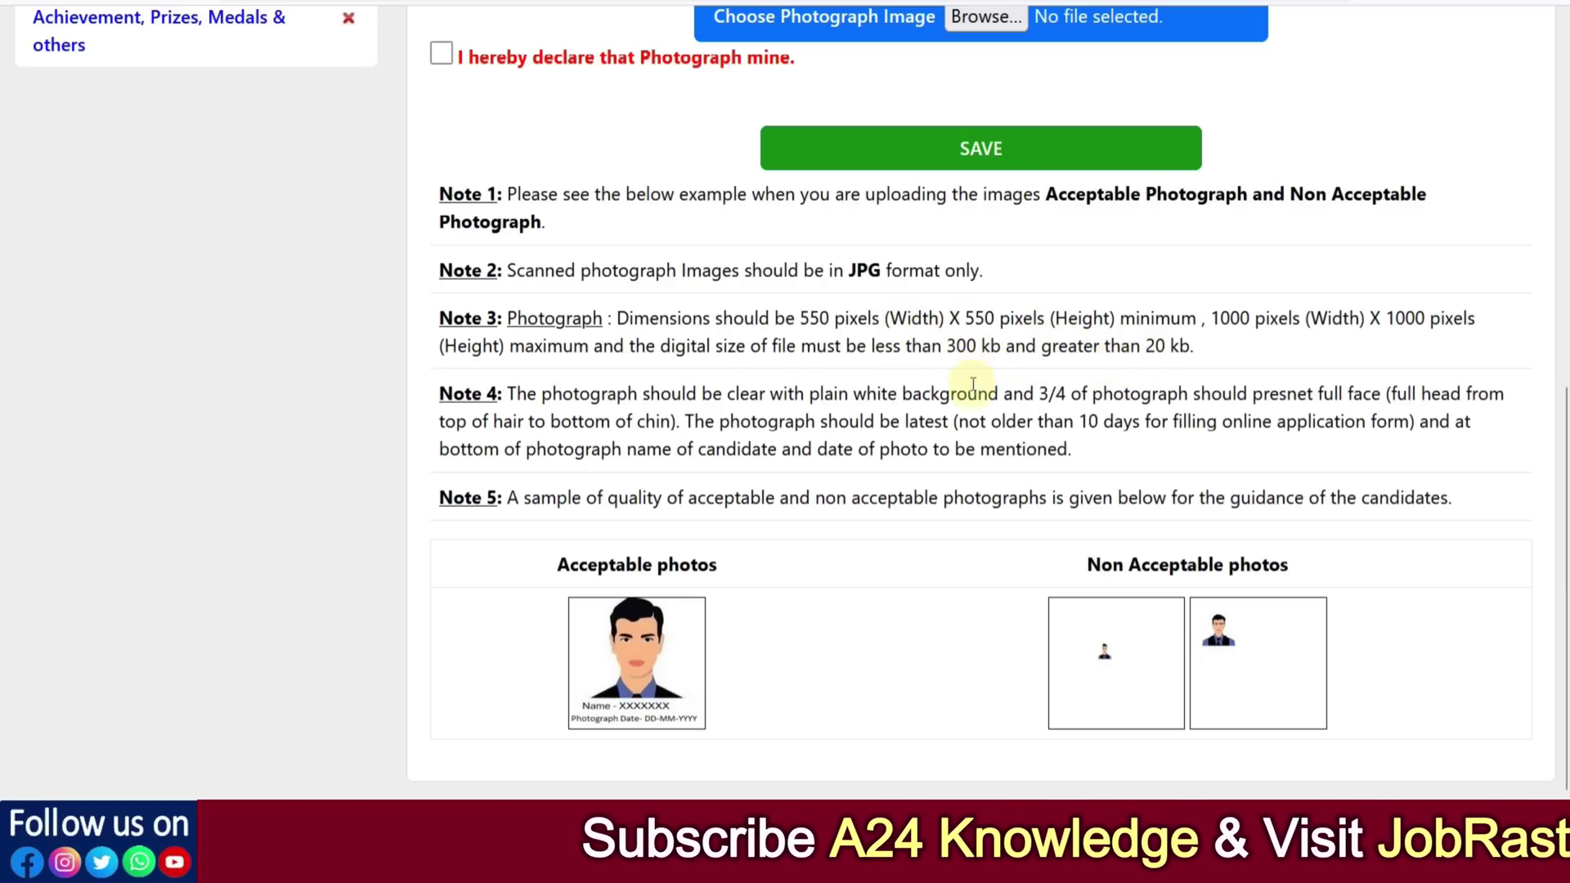
{"action": "scroll", "coordinate": [974, 379], "scroll_direction": "up", "scroll_amount": 3}
{"action": "scroll", "coordinate": [891, 397], "scroll_direction": "up", "scroll_amount": 1}
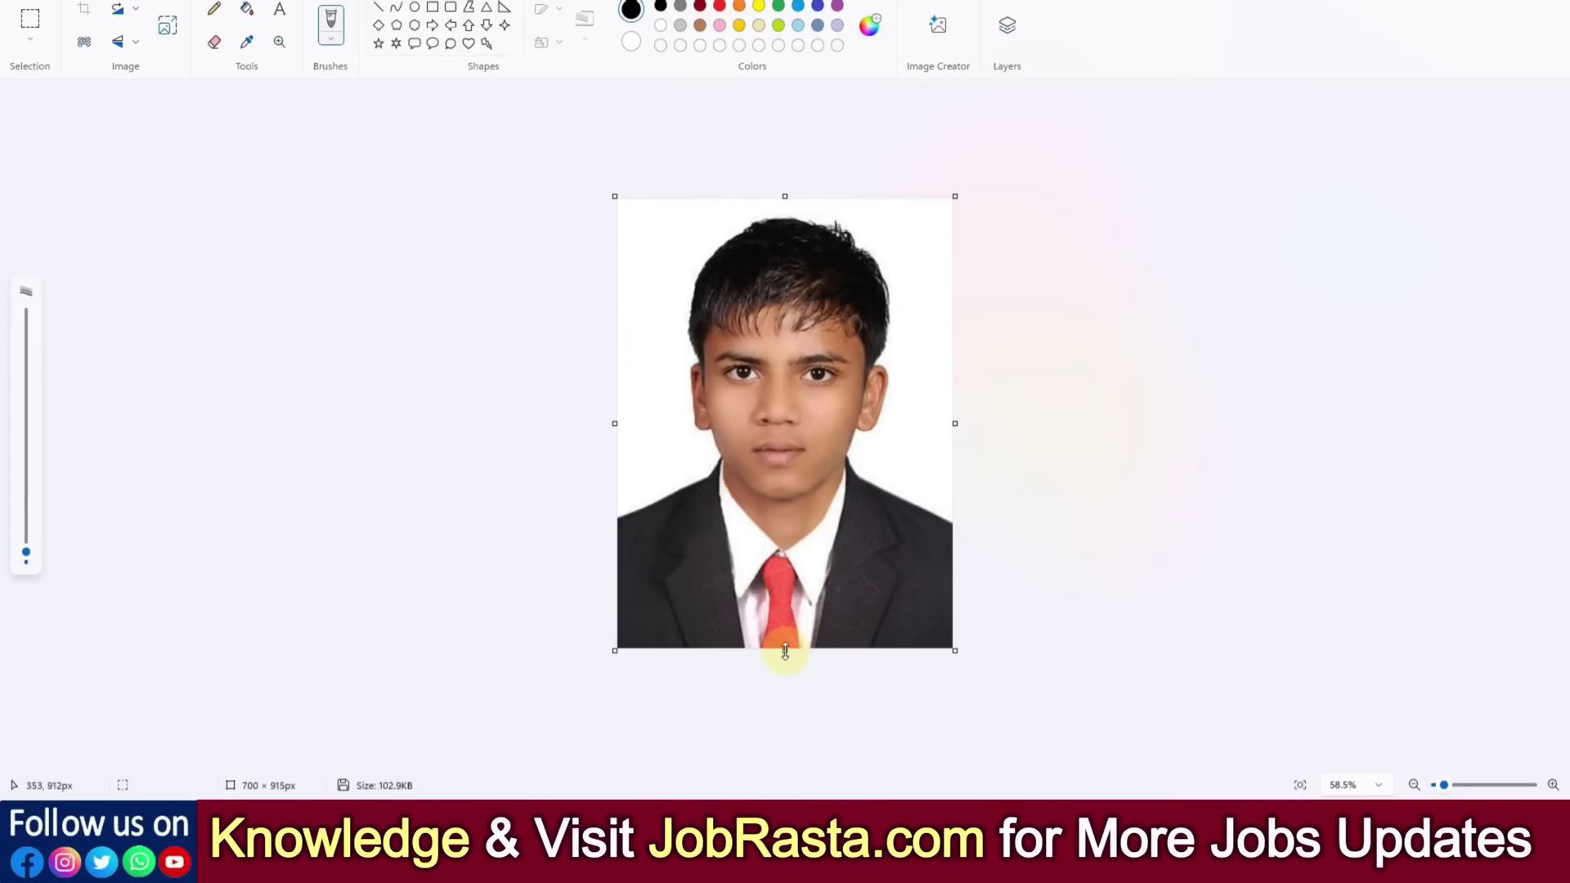
In Paint, extend the photo canvas downward to 700 × 1029 px and erase the lower part of the suit to white.
{"action": "mouse_move", "coordinate": [787, 652]}
{"action": "left_mouse_down"}
{"action": "mouse_move", "coordinate": [789, 702]}
{"action": "mouse_move", "coordinate": [785, 677]}
{"action": "left_mouse_up"}
{"action": "left_click", "coordinate": [29, 21]}
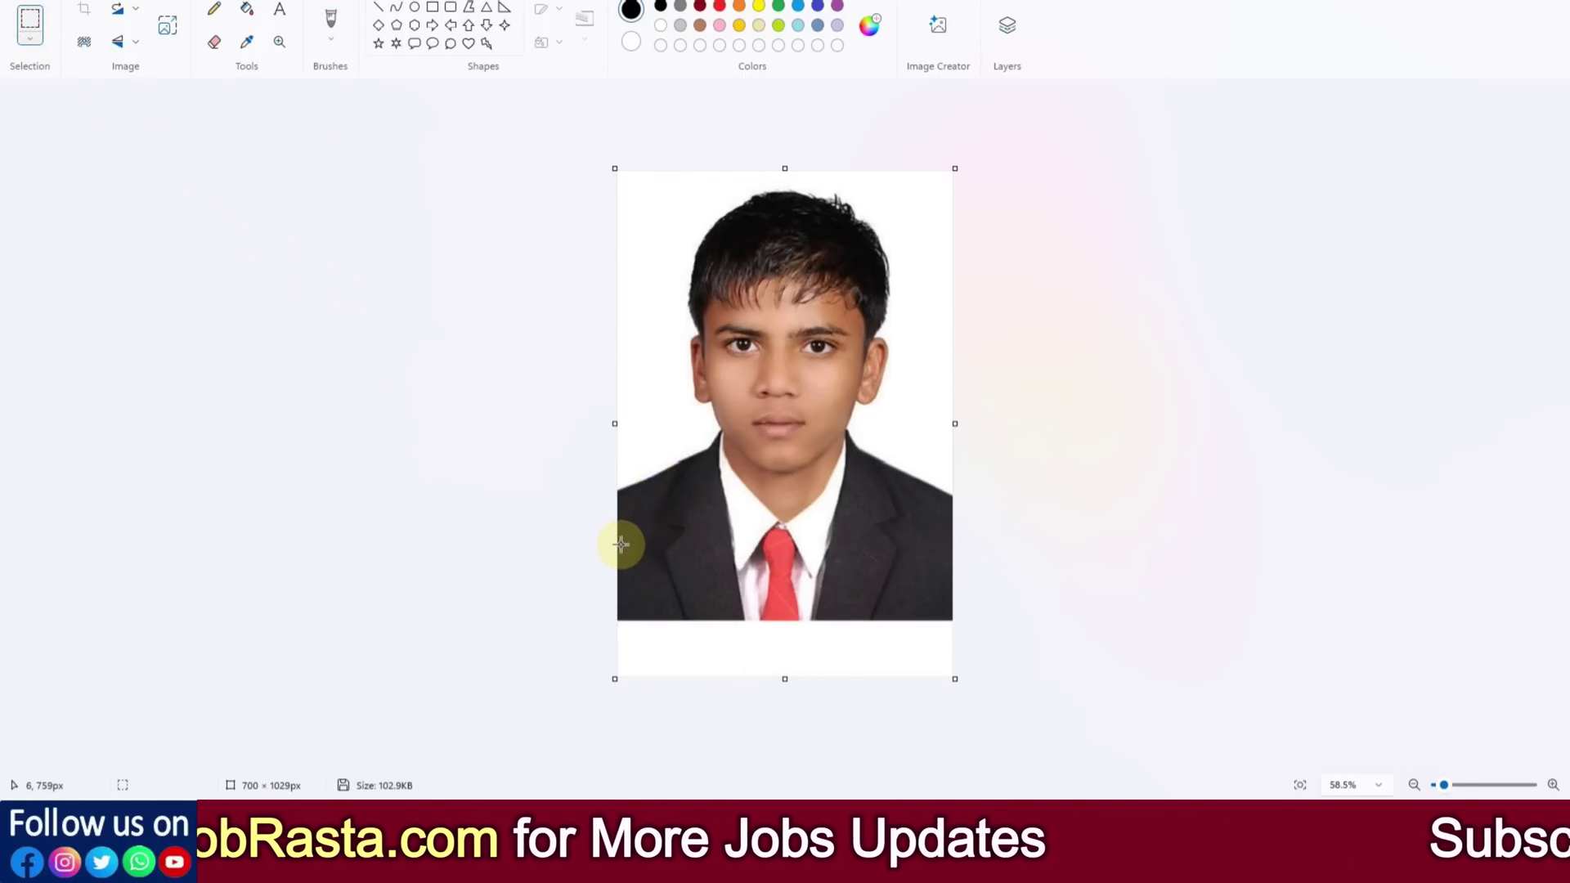
{"action": "left_click_drag", "start_coordinate": [619, 538], "coordinate": [953, 631]}
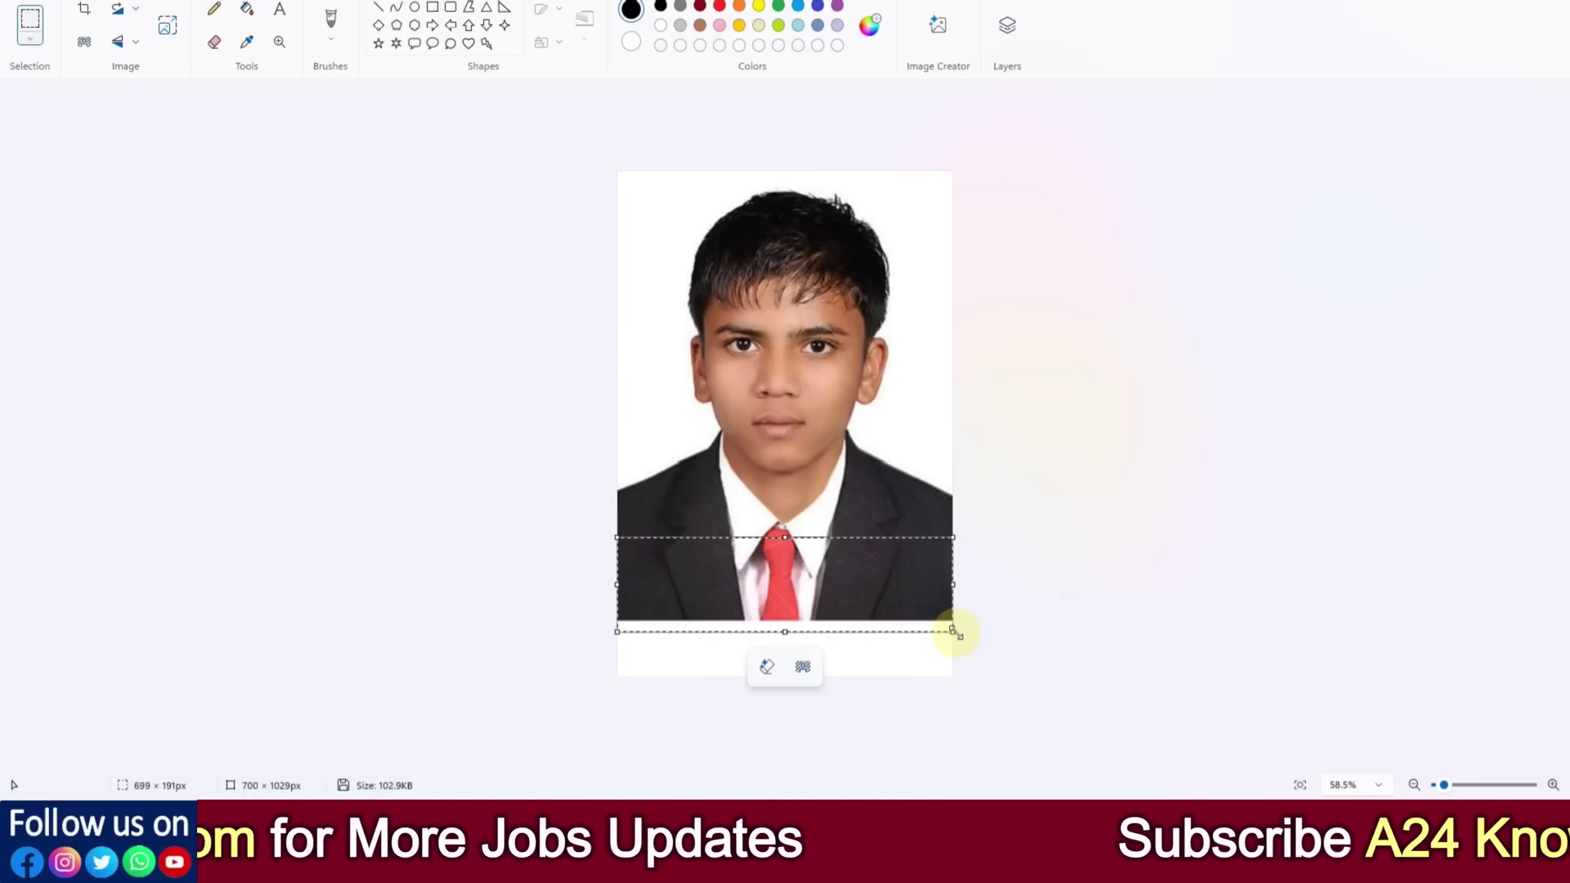
{"action": "key", "text": "Delete"}
{"action": "left_click_drag", "start_coordinate": [644, 545], "coordinate": [607, 540]}
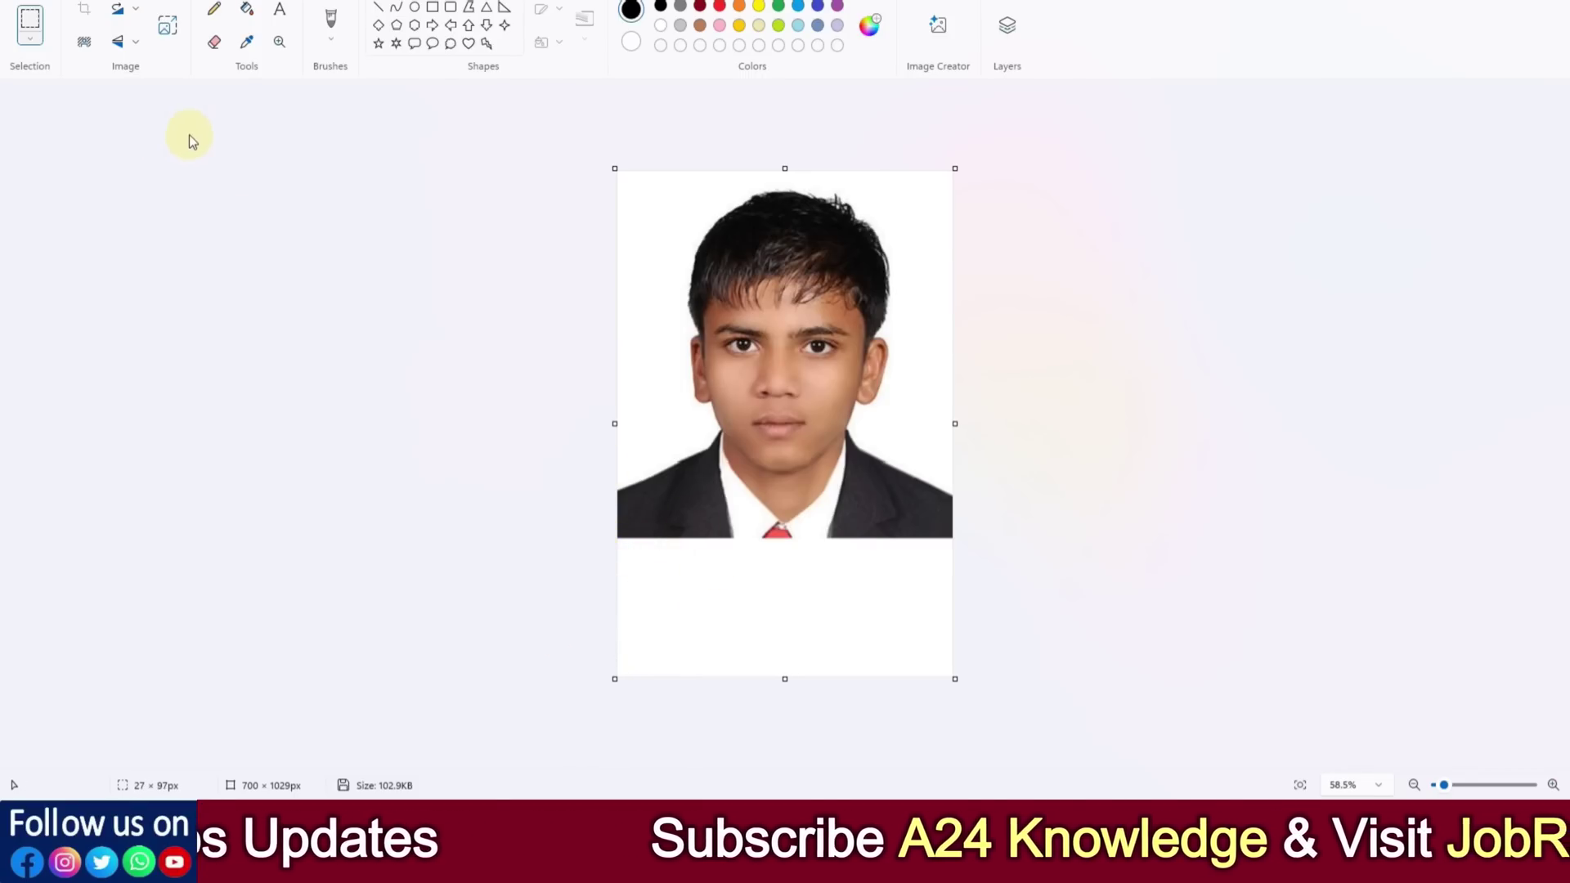
Draw a text box in the blank white strip below the photo for the caption.
{"action": "left_click", "coordinate": [278, 11]}
{"action": "left_click_drag", "start_coordinate": [629, 546], "coordinate": [911, 598]}
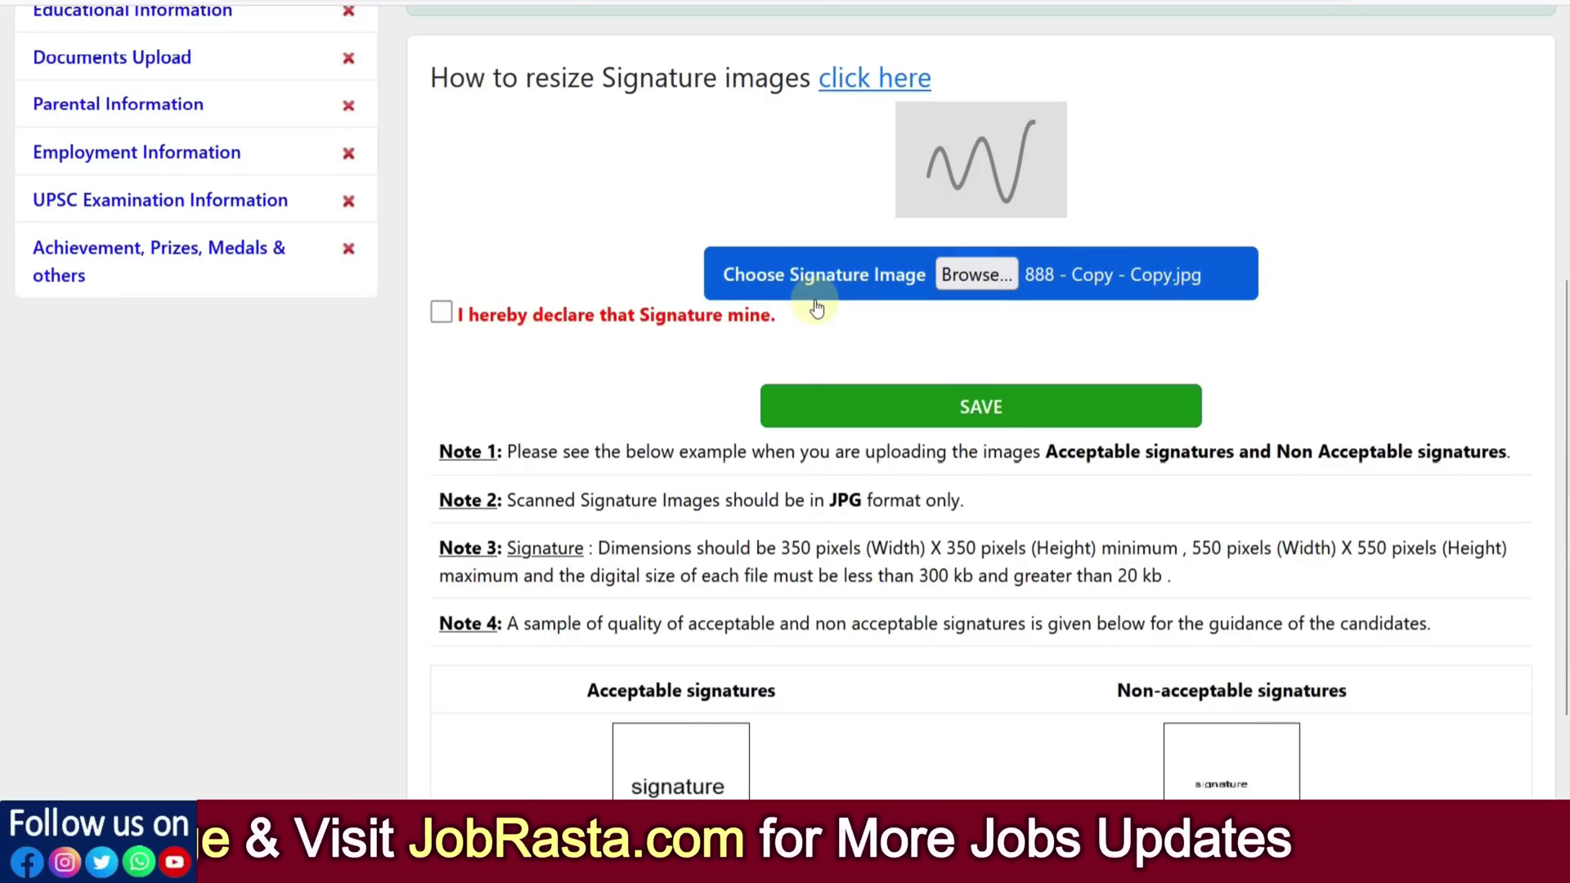
On the UPSC Photo & Sign Upload page, accept the signature declaration and save it, and check the uploaded signature and photograph.
{"action": "left_click", "coordinate": [440, 314]}
{"action": "left_click", "coordinate": [975, 420]}
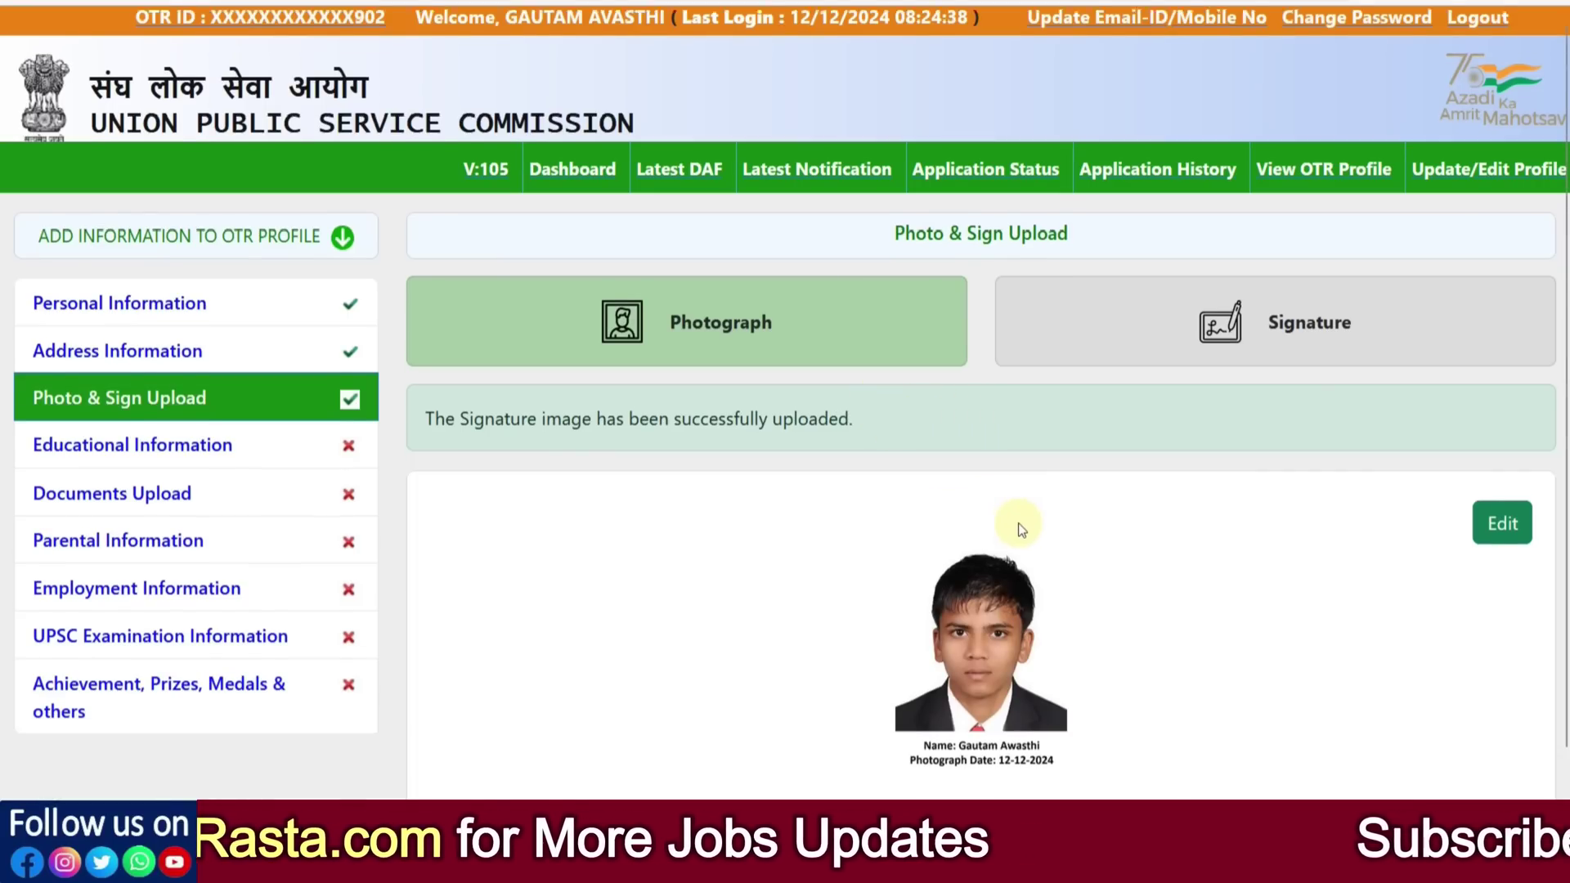
{"action": "scroll", "coordinate": [1018, 522], "scroll_direction": "down", "scroll_amount": 1}
{"action": "left_click", "coordinate": [1236, 318]}
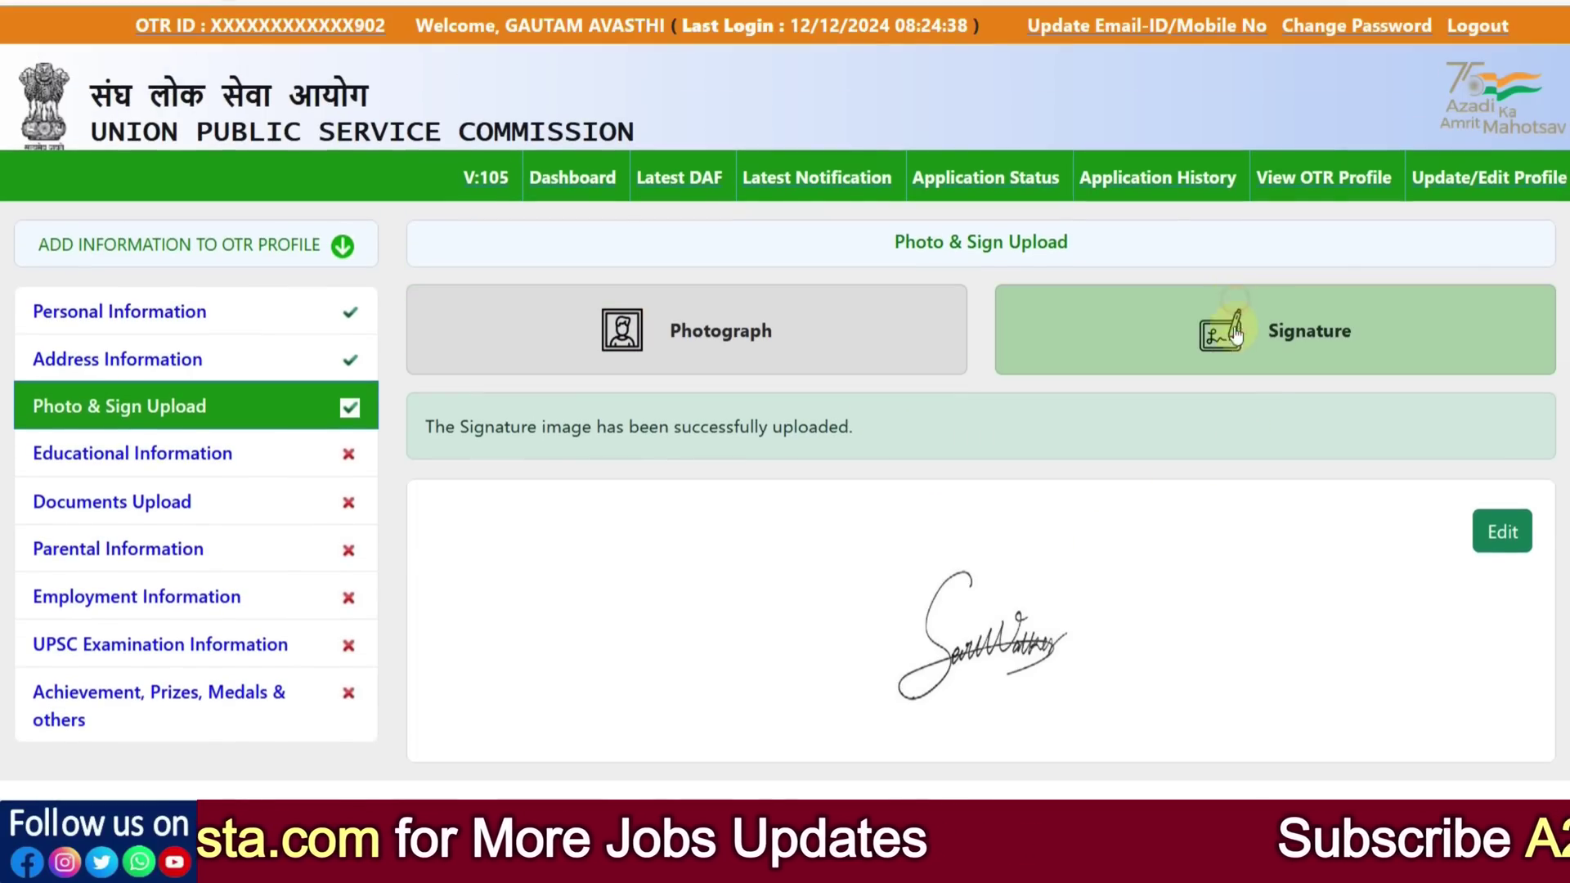
{"action": "left_click", "coordinate": [749, 361]}
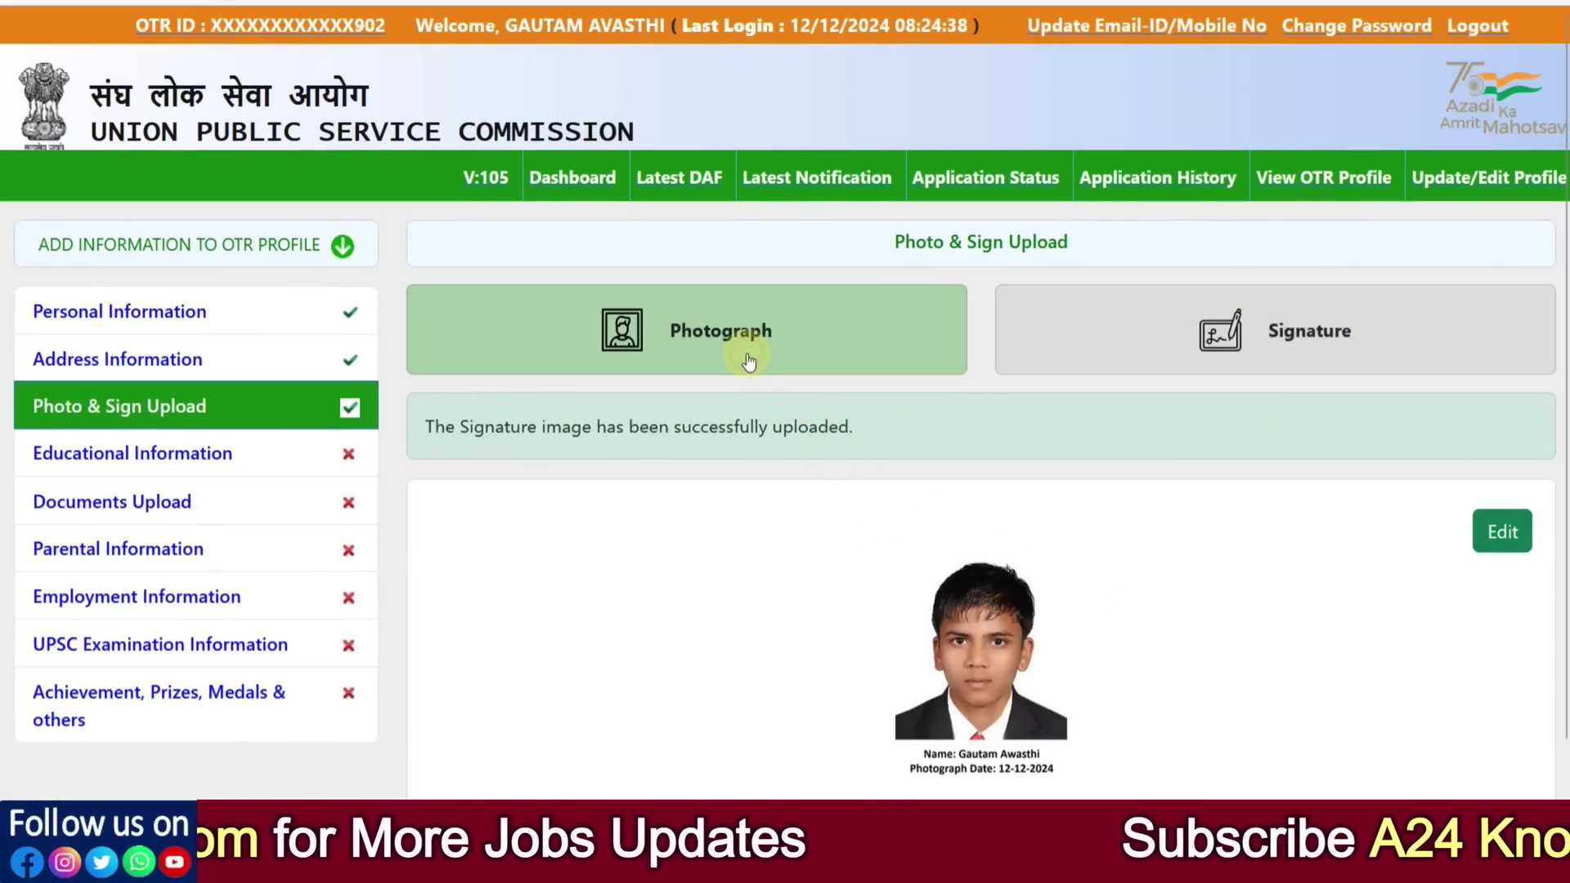
{"action": "scroll", "coordinate": [1153, 392], "scroll_direction": "down", "scroll_amount": 1}
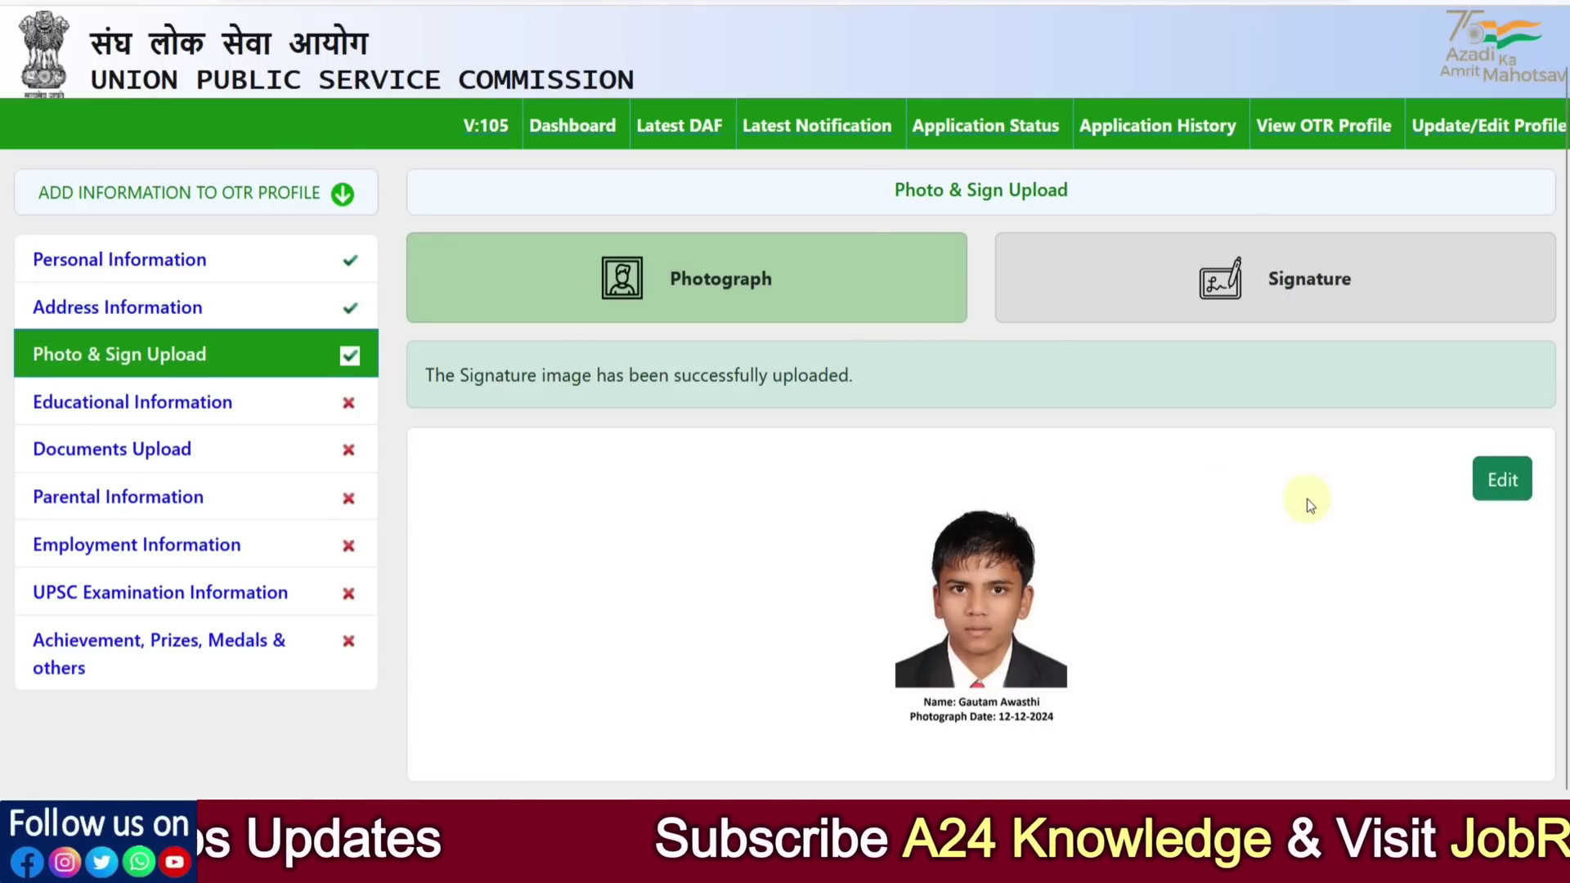
Open Educational Information and enter 1st as the 10th class/division and 80.00 as the percentage of marks.
{"action": "left_click", "coordinate": [141, 417]}
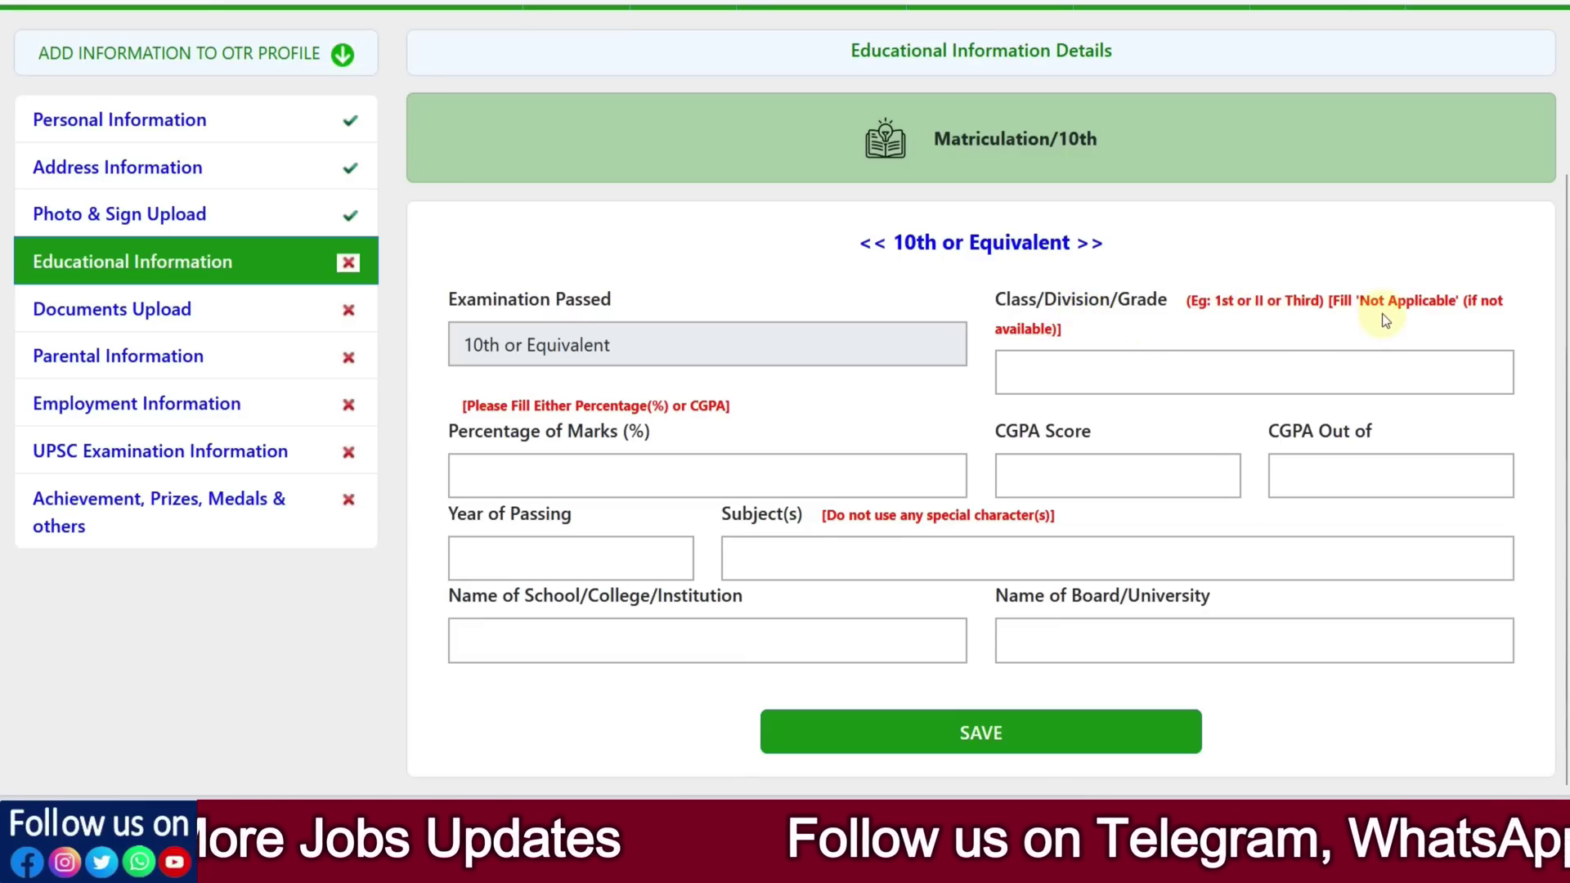
{"action": "left_click", "coordinate": [1207, 358]}
{"action": "type", "text": "1st"}
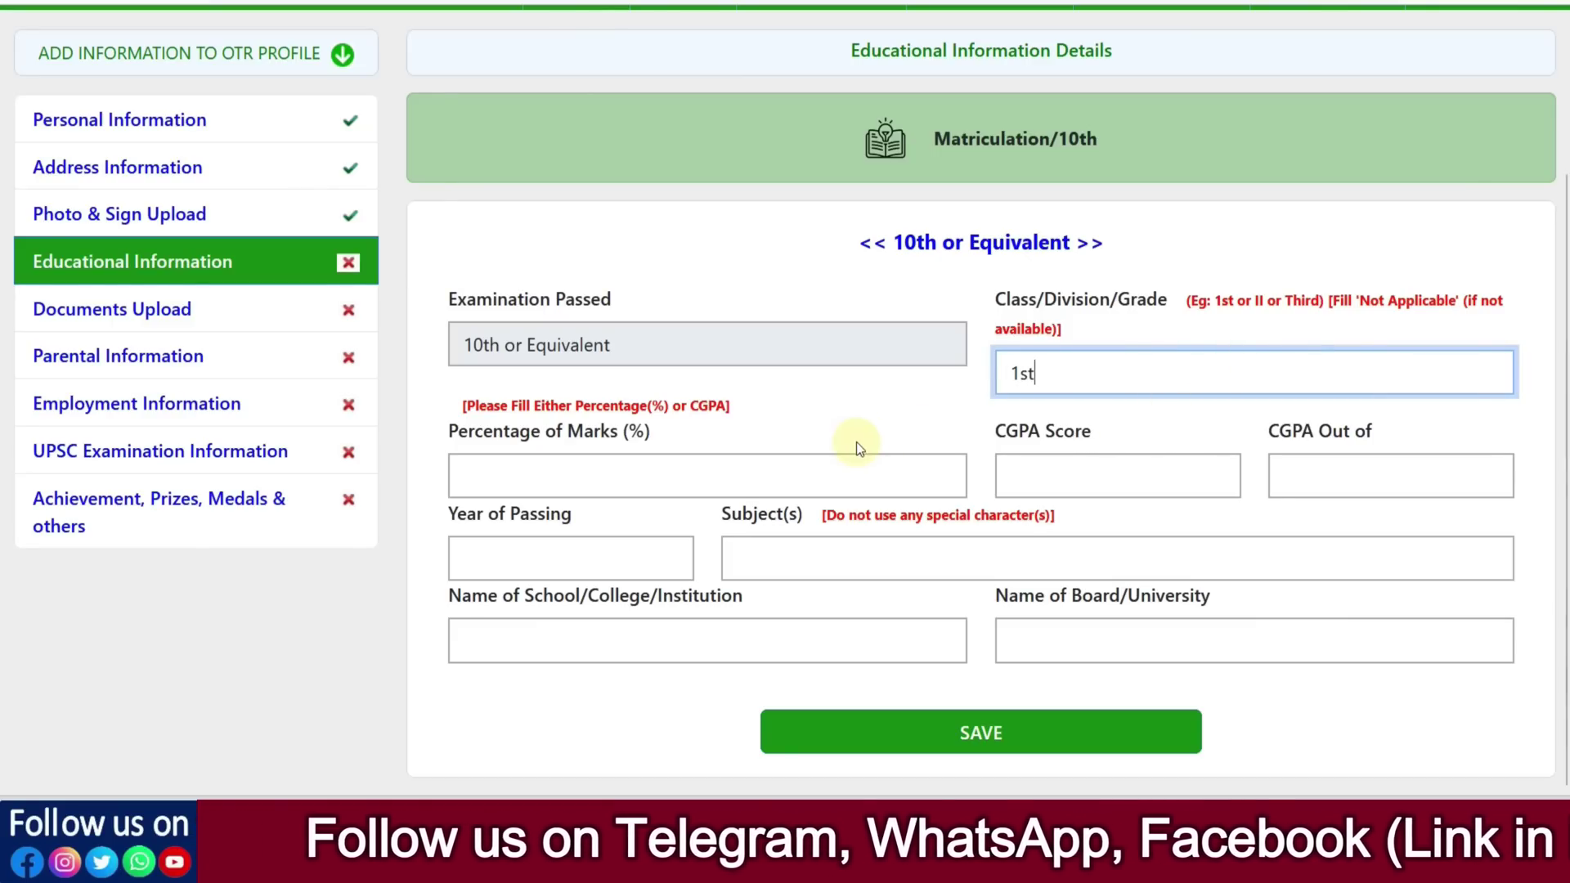
{"action": "left_click", "coordinate": [680, 458]}
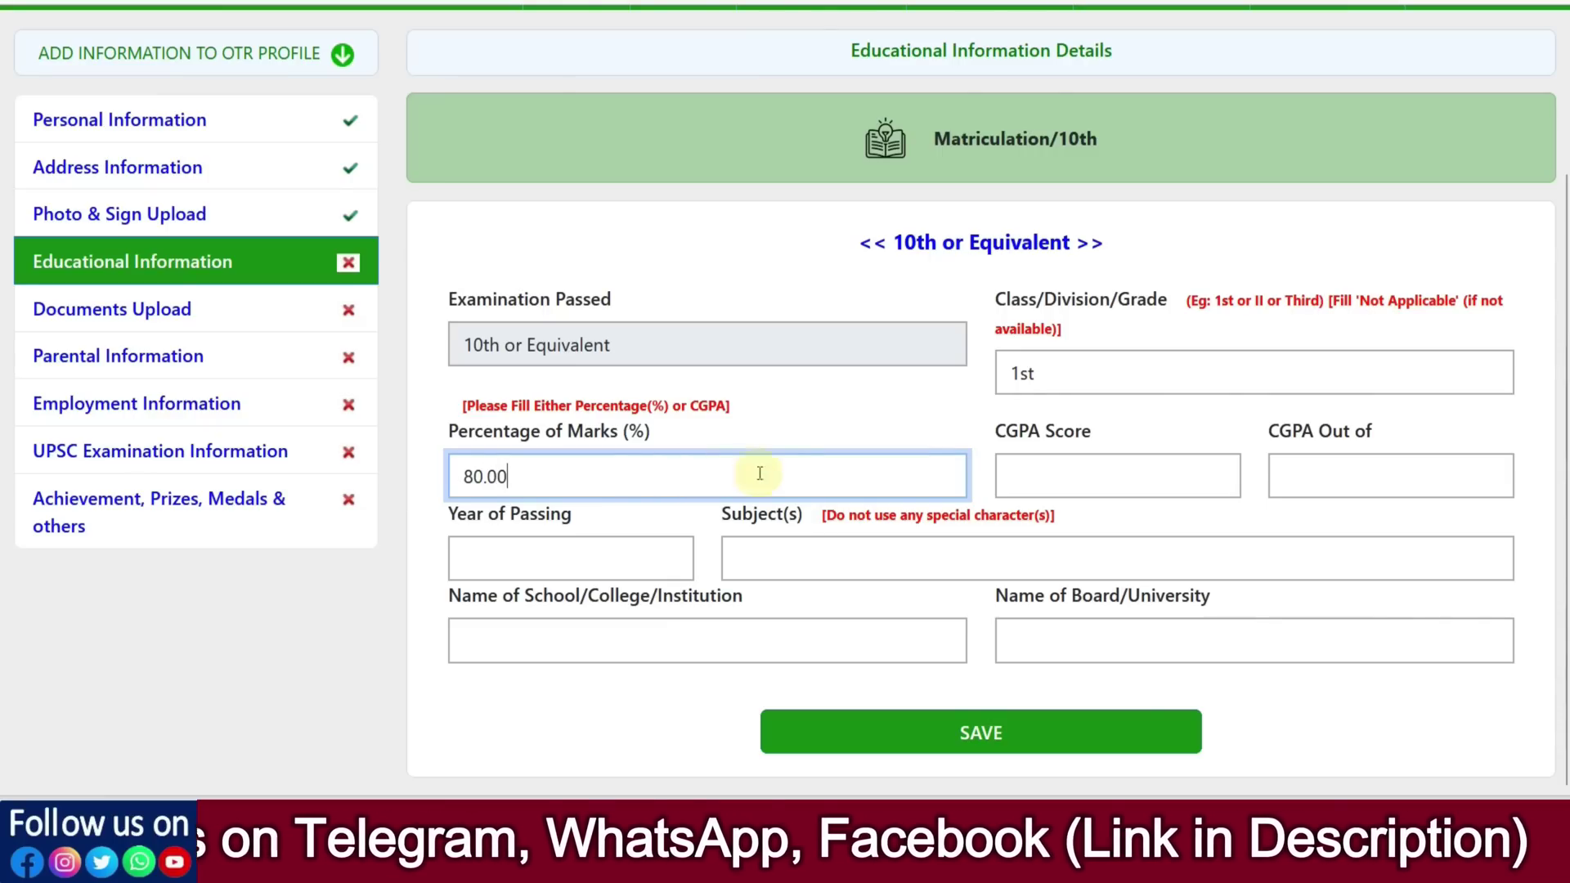
{"action": "left_click", "coordinate": [978, 415]}
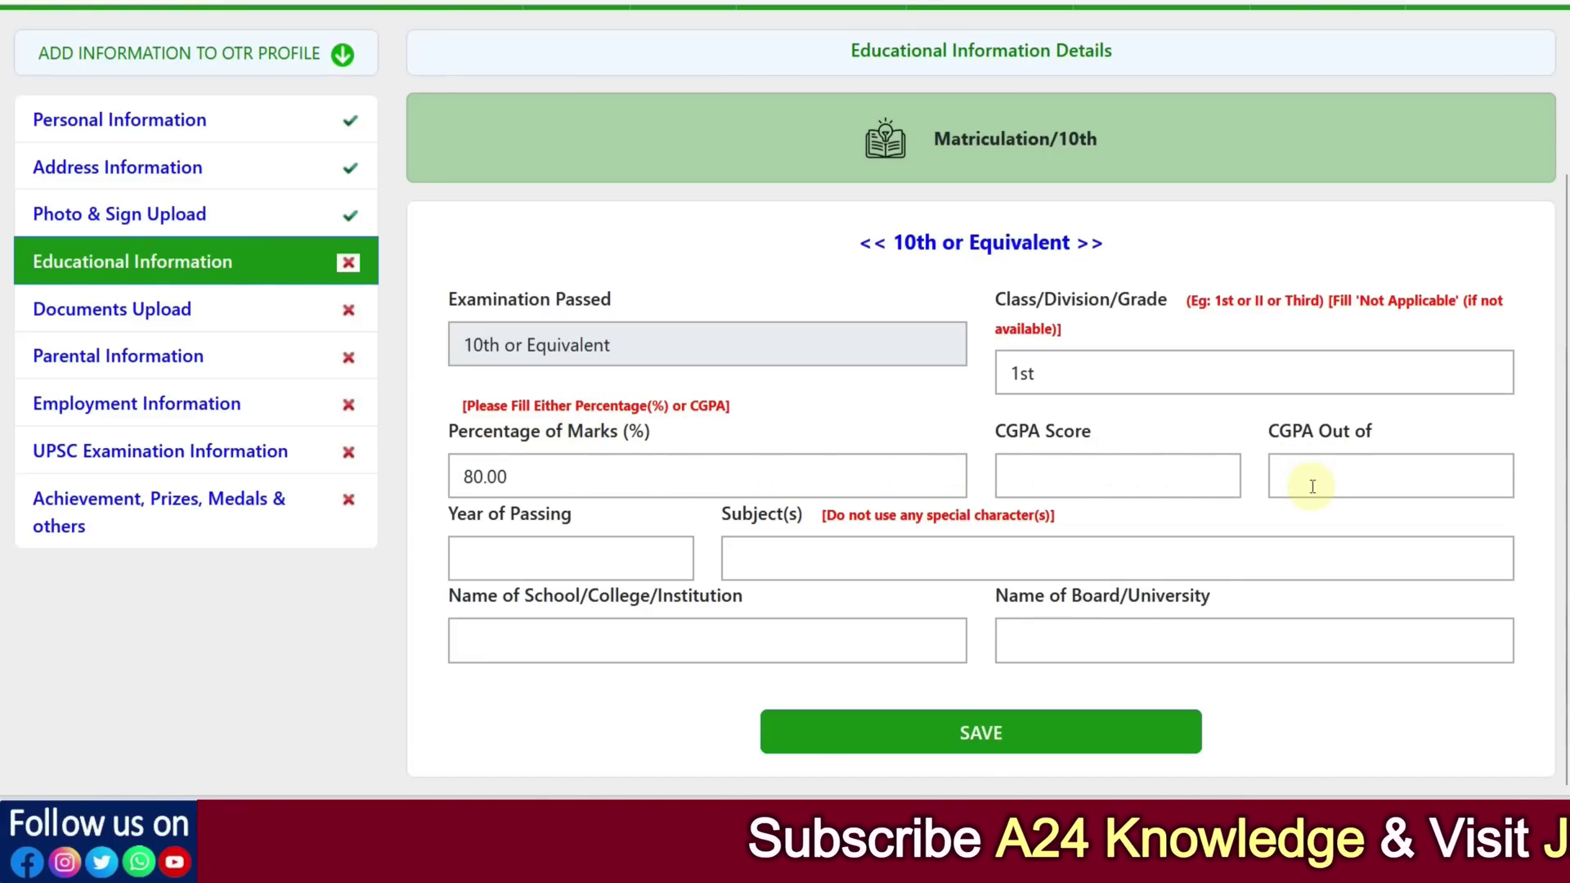
Enter 2019 as the 10th year of passing and HINDI ENGLISH MATH as the subjects.
{"action": "left_click", "coordinate": [581, 562]}
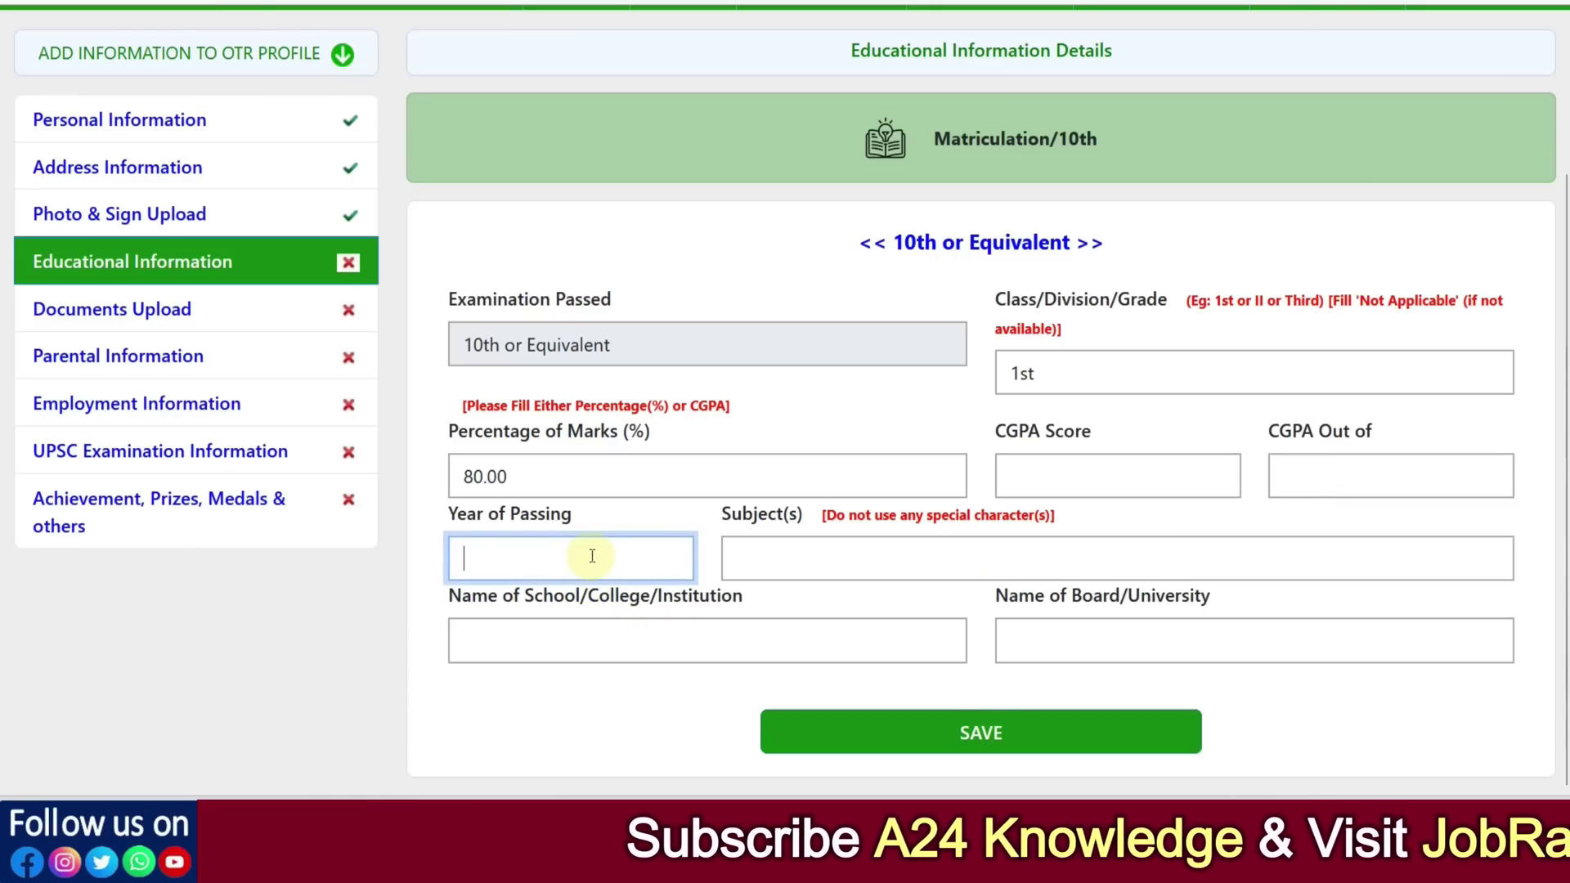
{"action": "type", "text": "2019"}
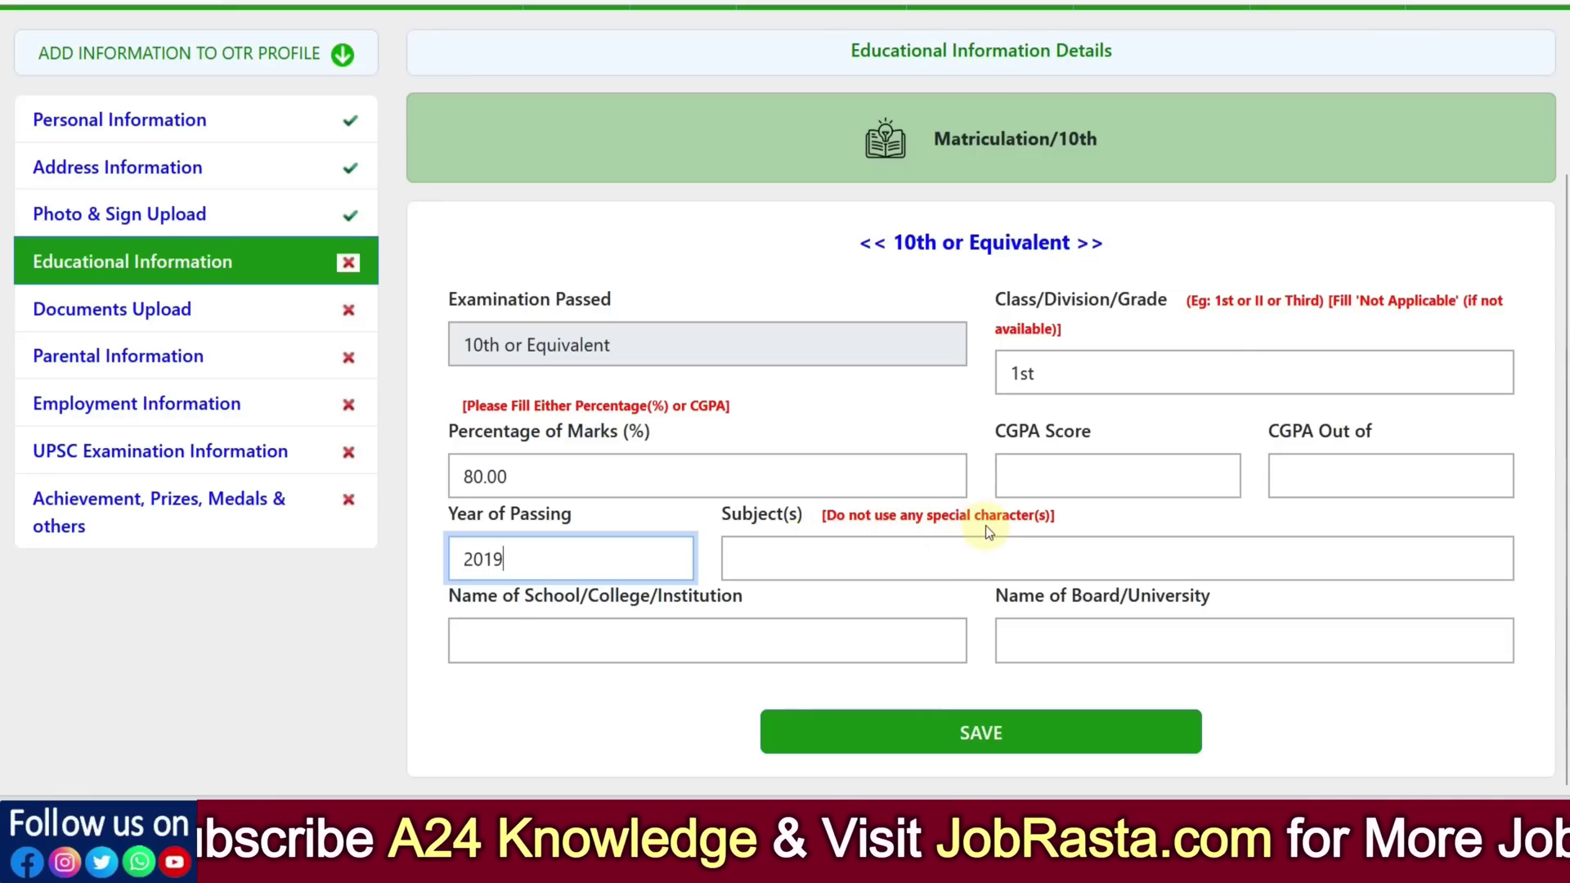
{"action": "left_click", "coordinate": [816, 551]}
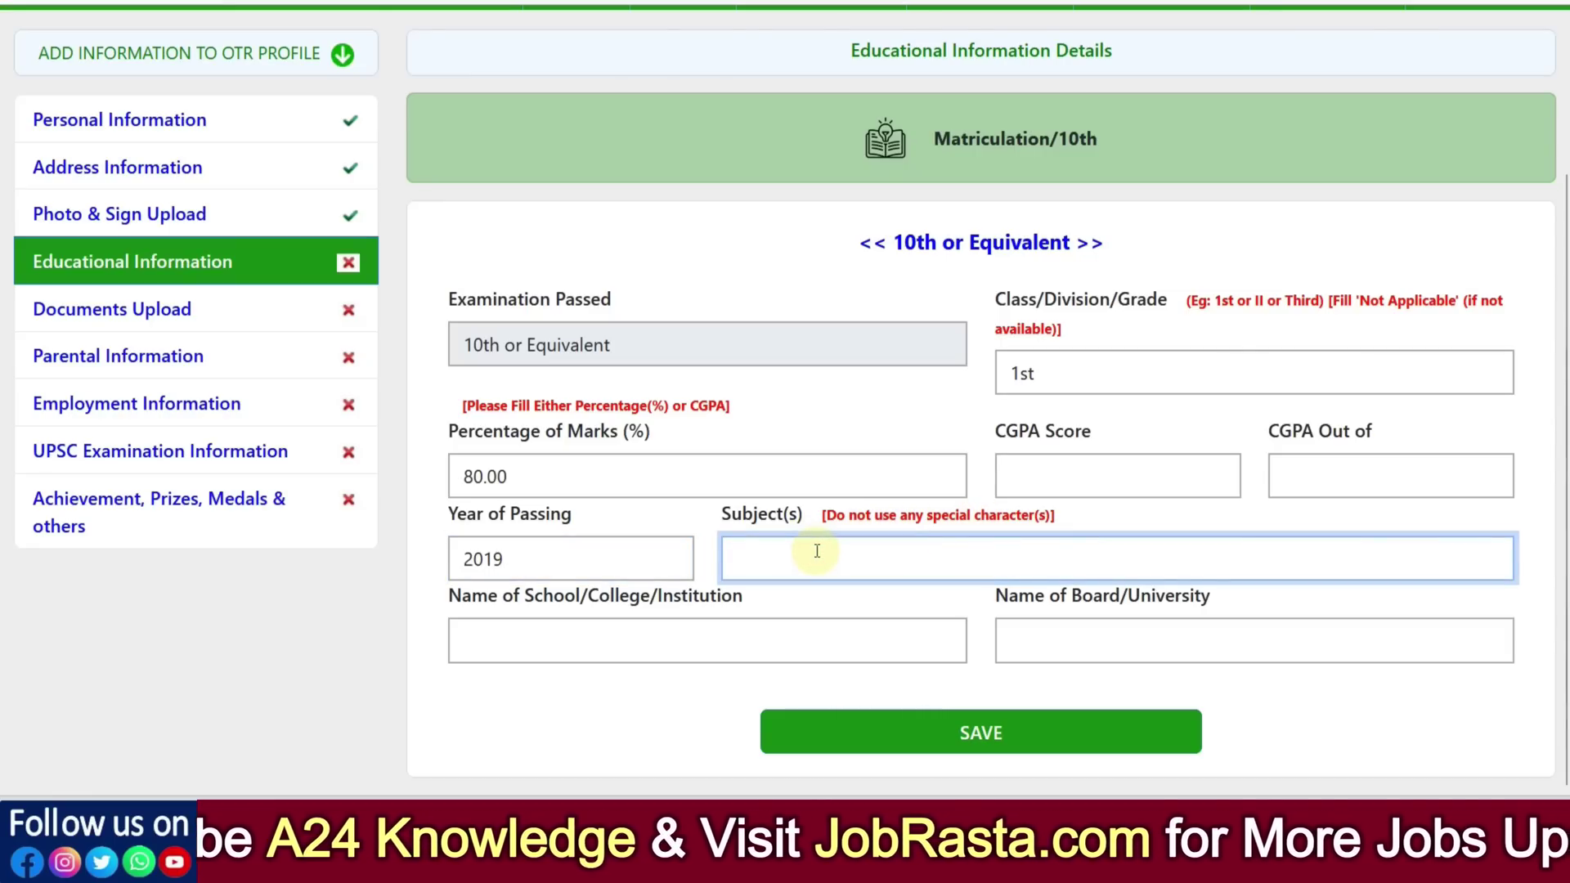
{"action": "type", "text": "HINDI ENGLISH MATH"}
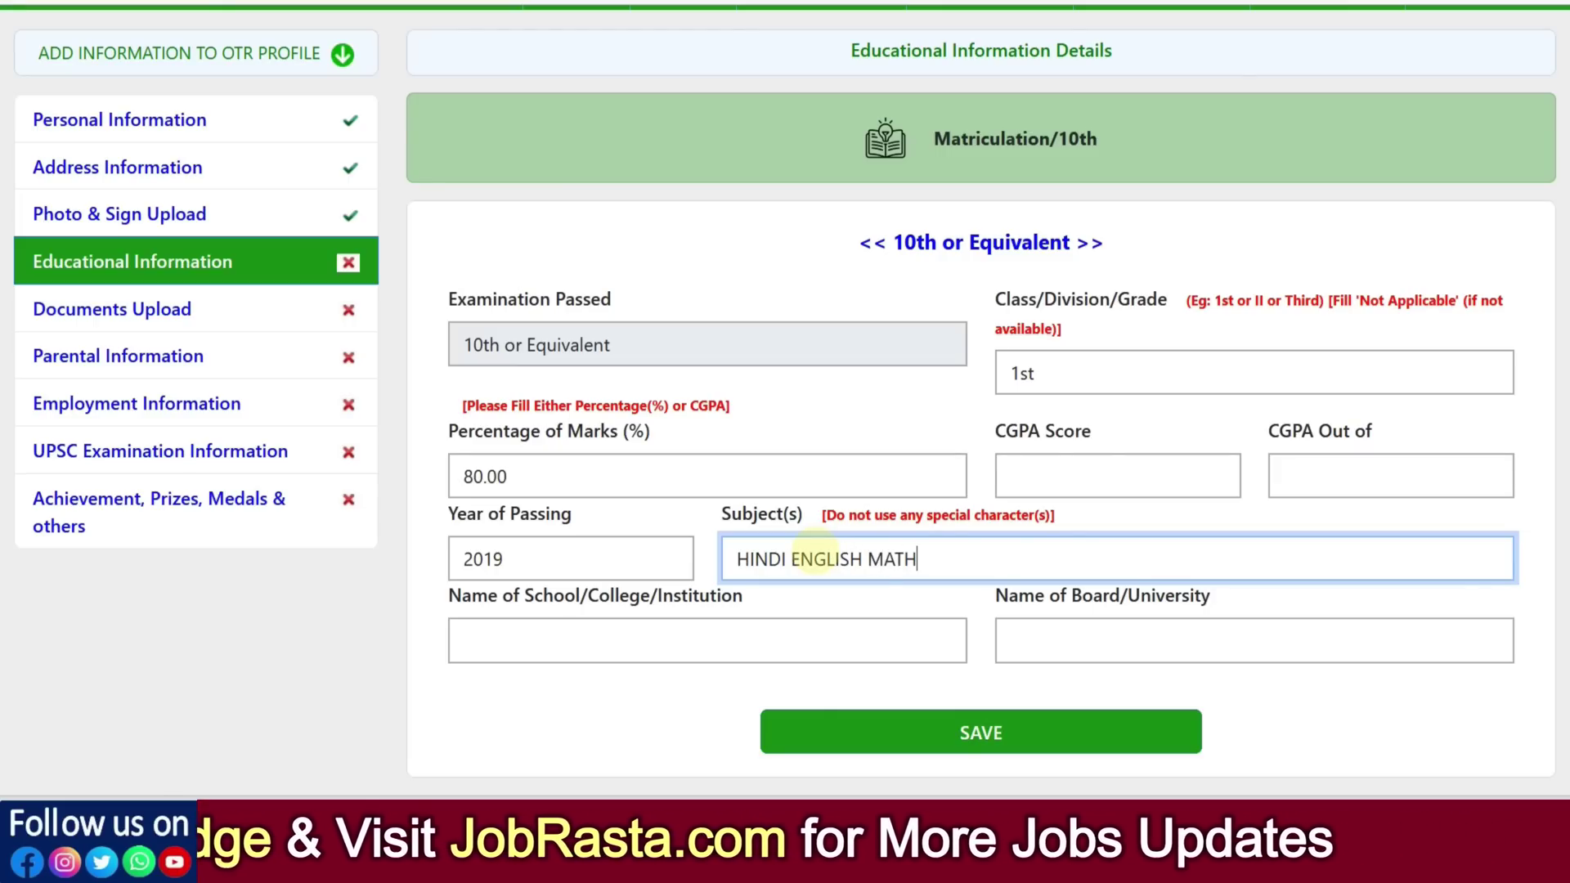
Enter RKS SCHOOL as the school and BSER as the board, and save the 10th details.
{"action": "left_click", "coordinate": [619, 637]}
{"action": "type", "text": "RKS SCHOOL"}
{"action": "key", "text": "Tab"}
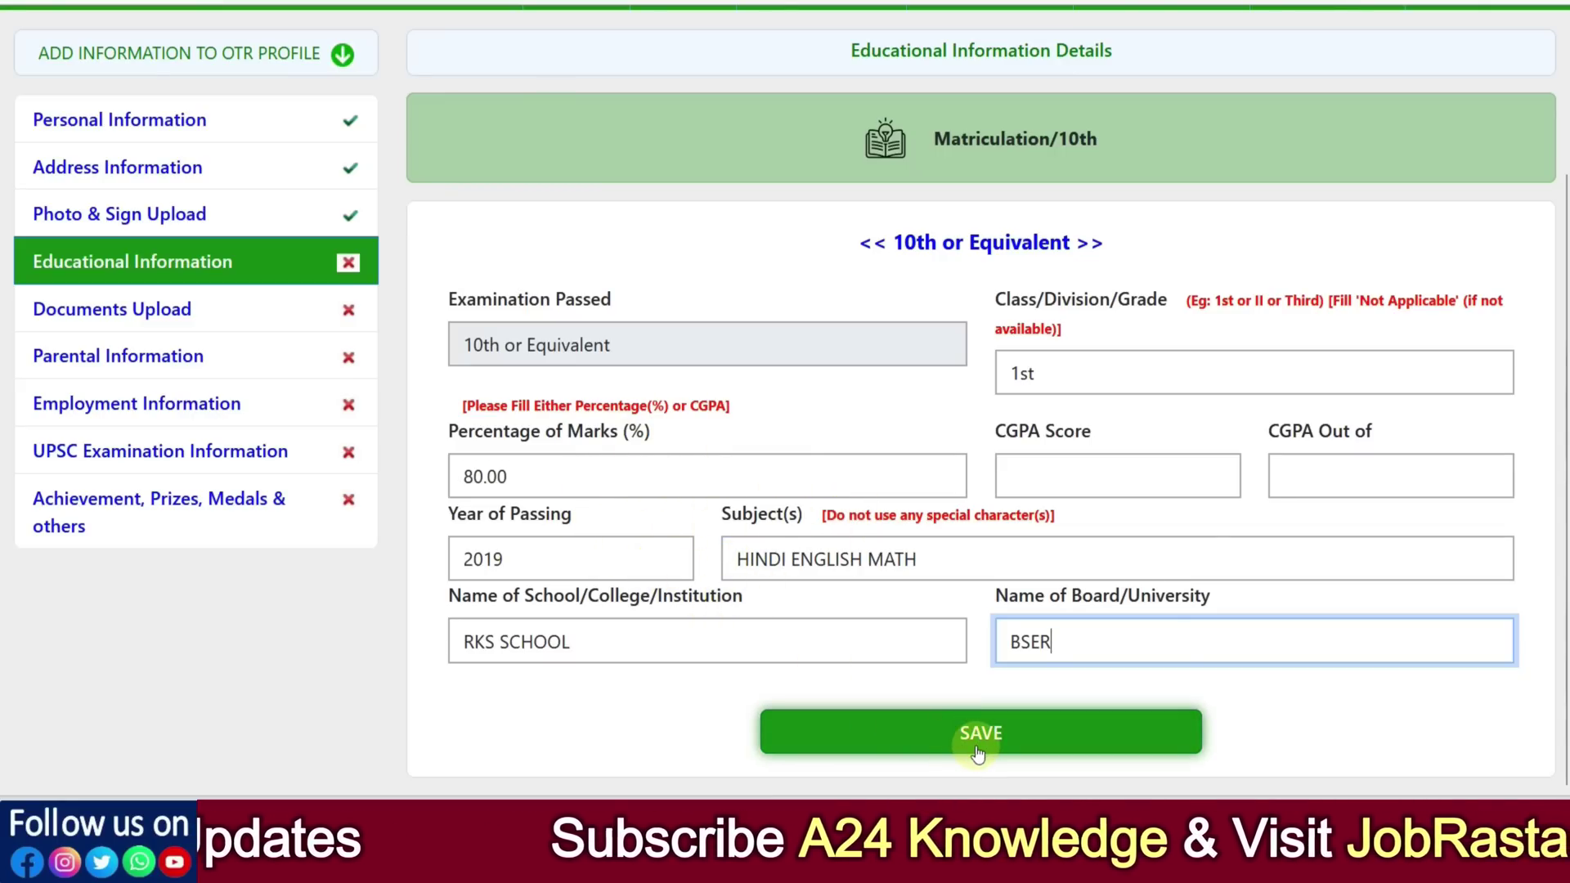
{"action": "left_click", "coordinate": [940, 734]}
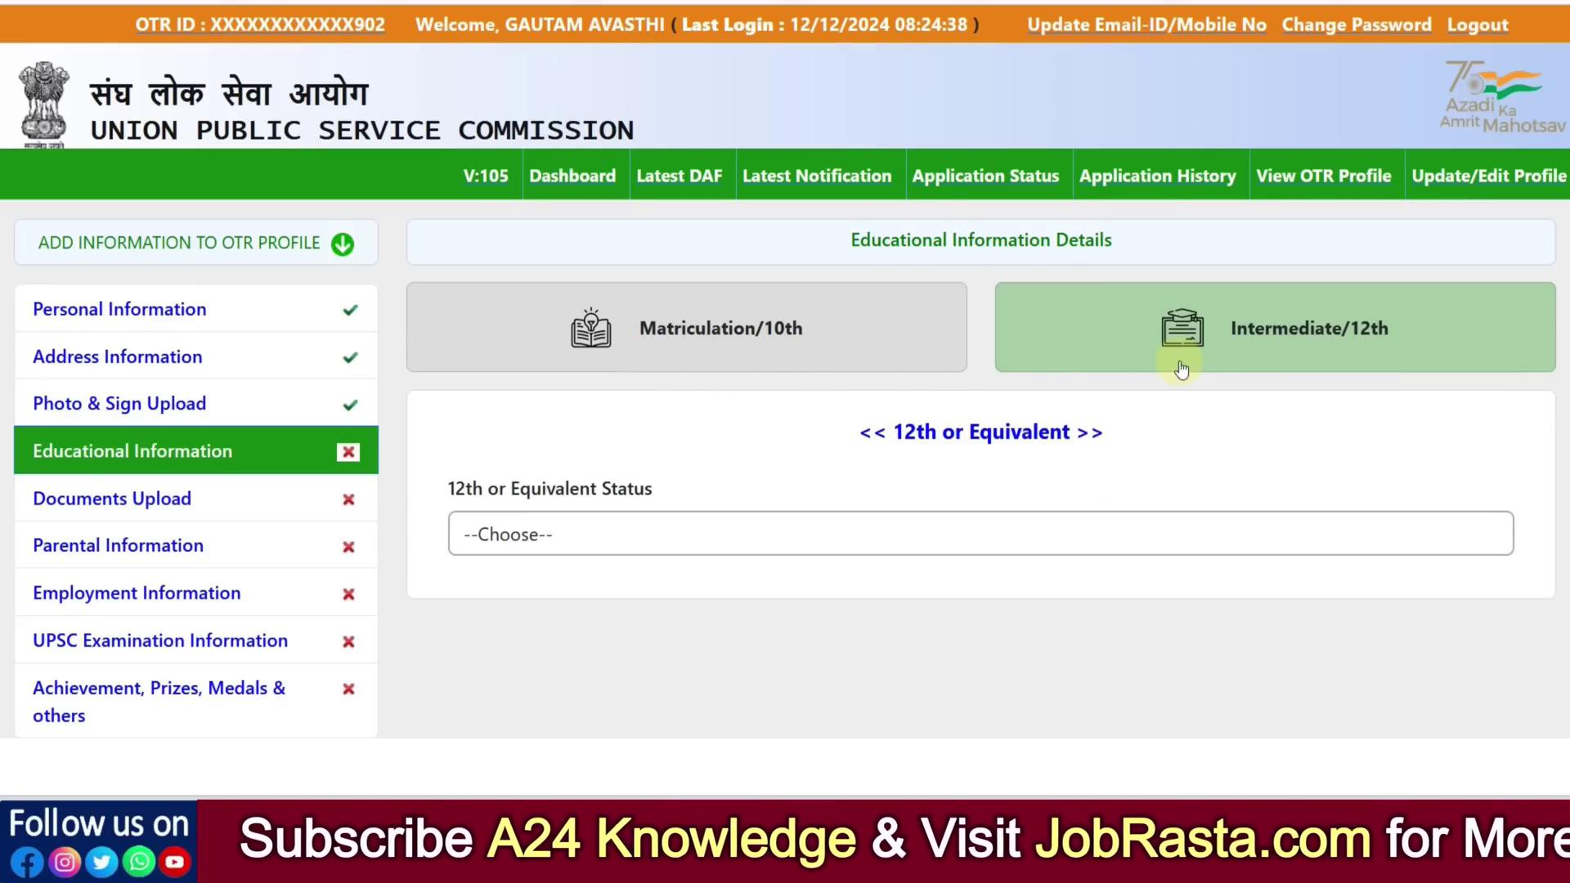
Set the 12th or Equivalent Status to Completed.
{"action": "left_click", "coordinate": [663, 528]}
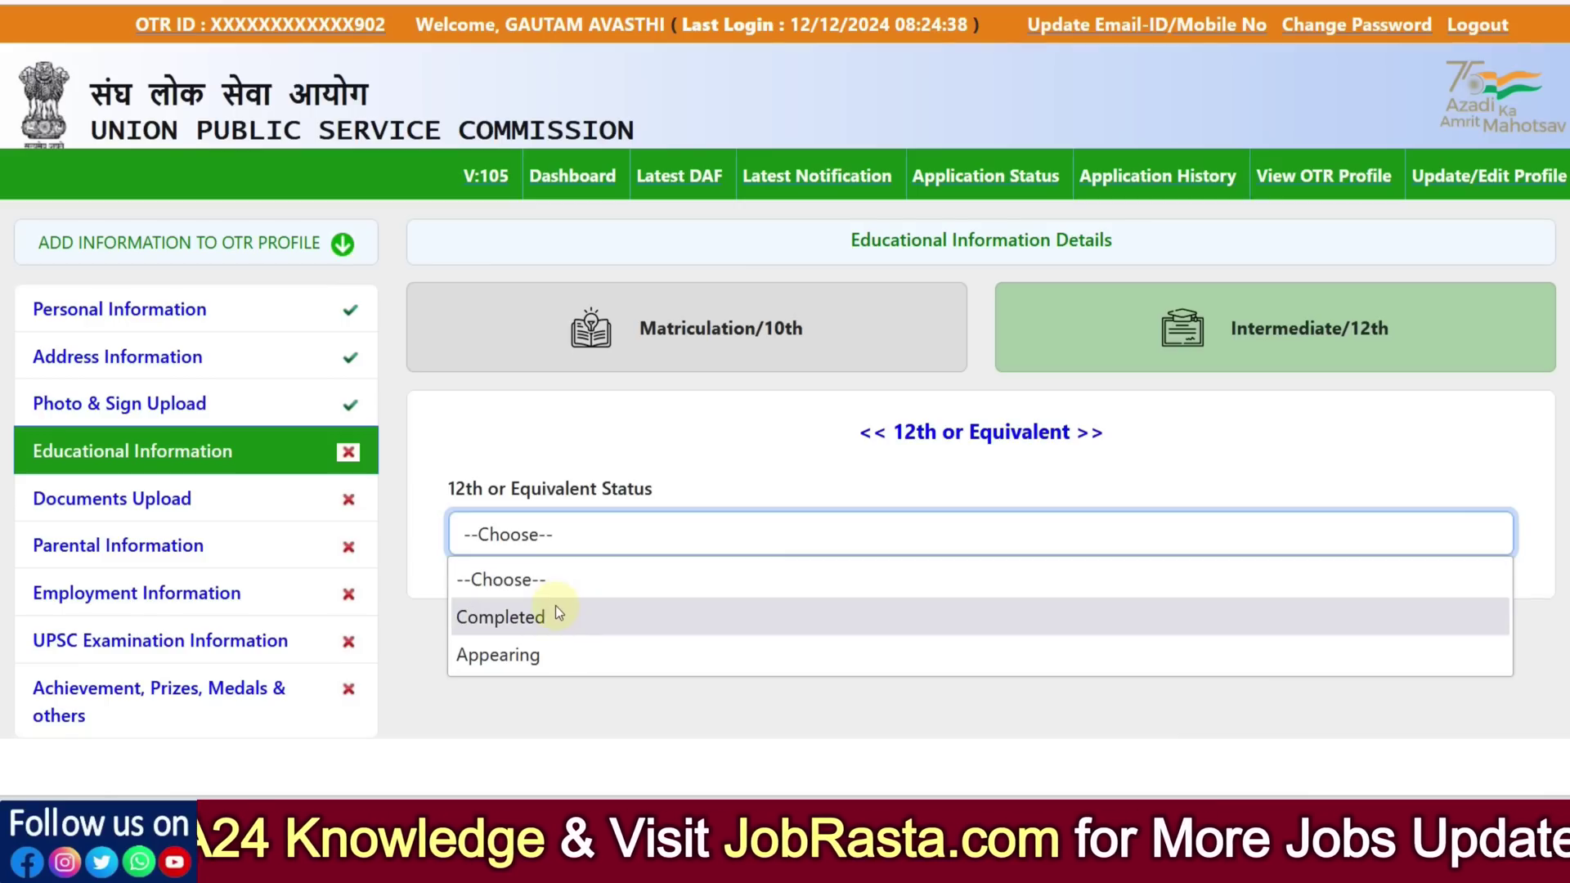
{"action": "left_click", "coordinate": [556, 614]}
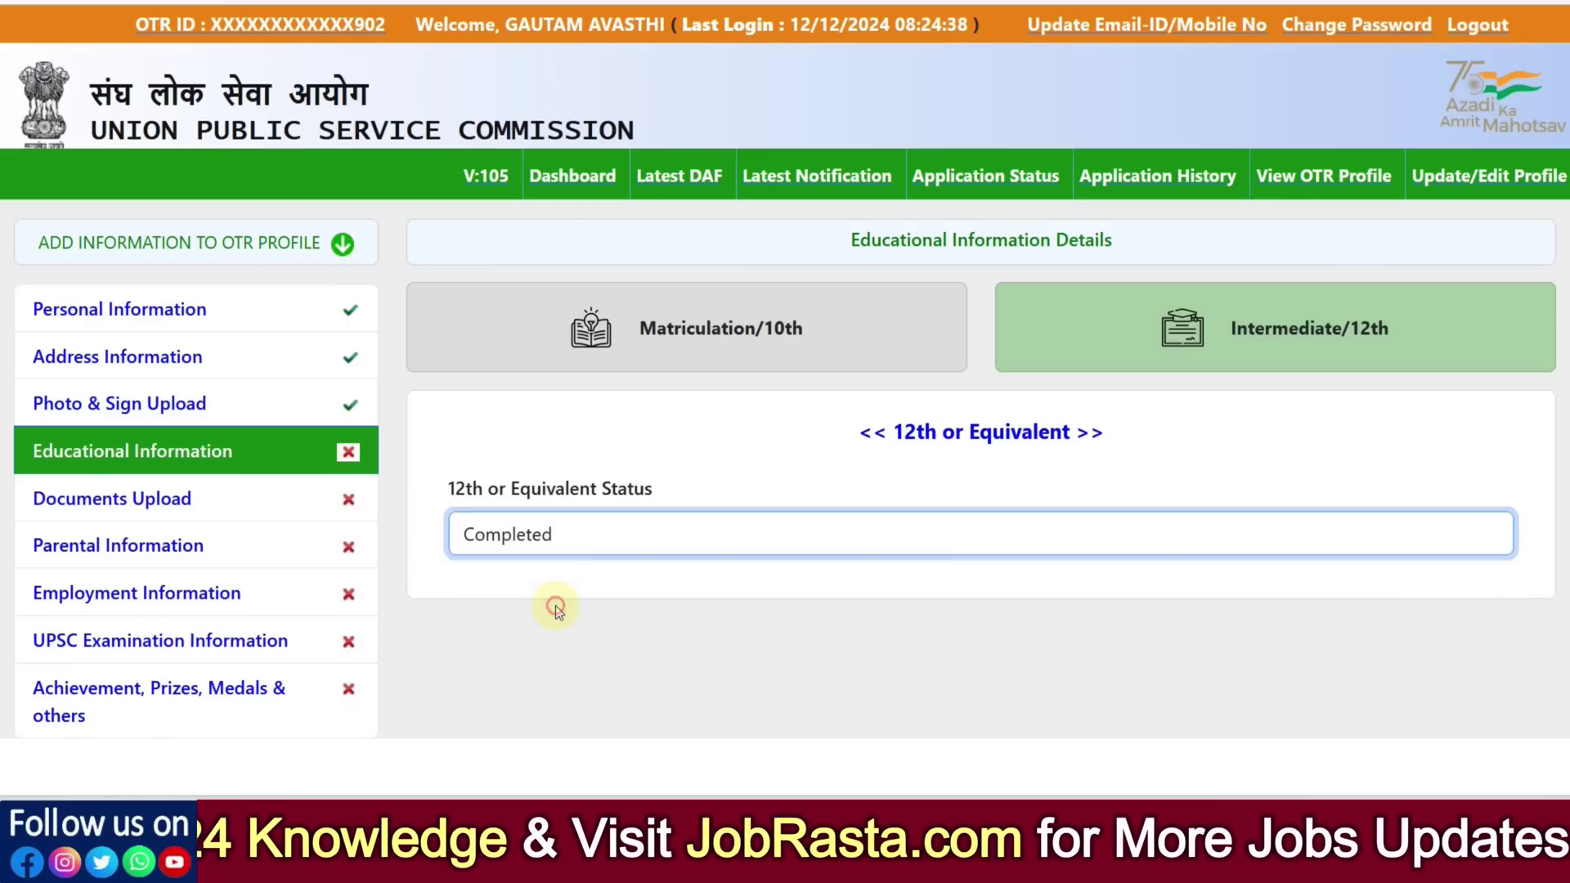
{"action": "left_click", "coordinate": [546, 547]}
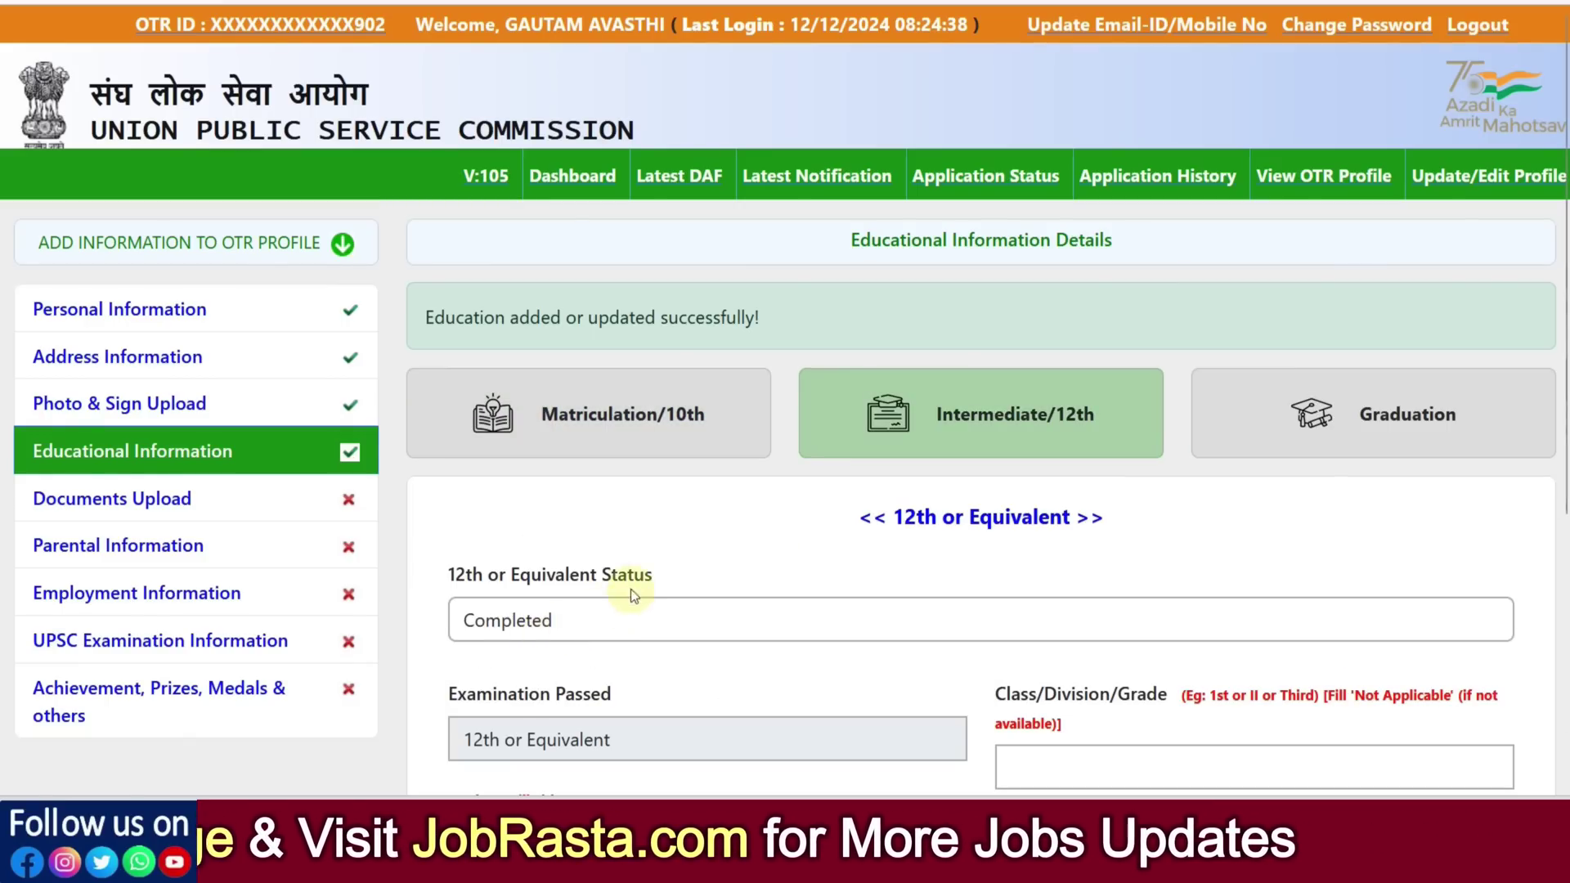
Change the 12th or Equivalent Status to Appearing.
{"action": "scroll", "coordinate": [675, 536], "scroll_direction": "down", "scroll_amount": 3}
{"action": "left_click", "coordinate": [550, 371]}
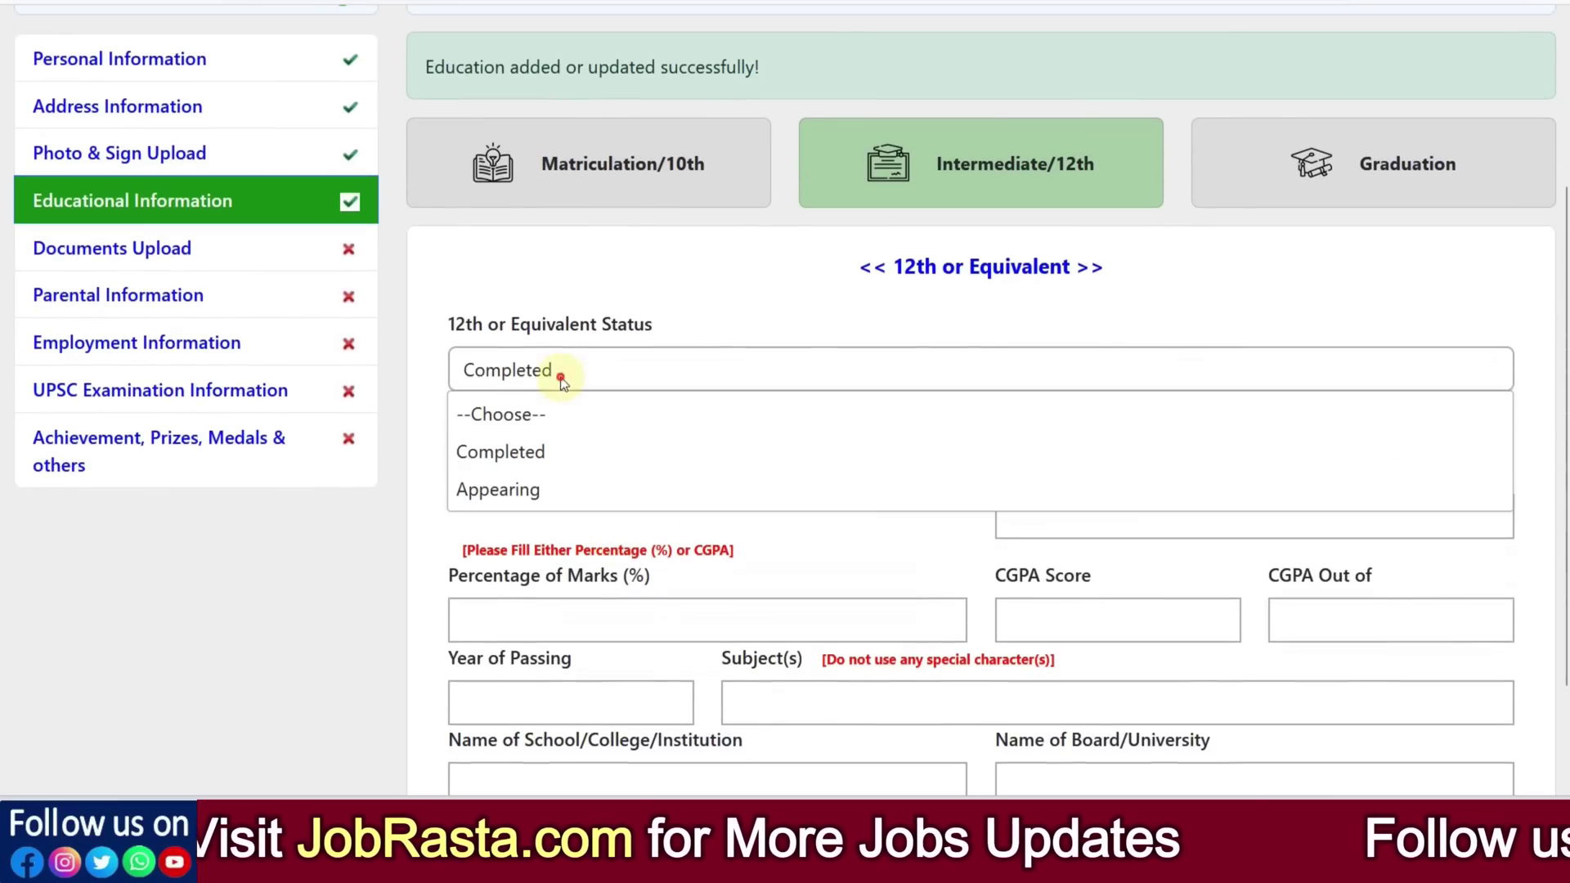
{"action": "left_click", "coordinate": [531, 492]}
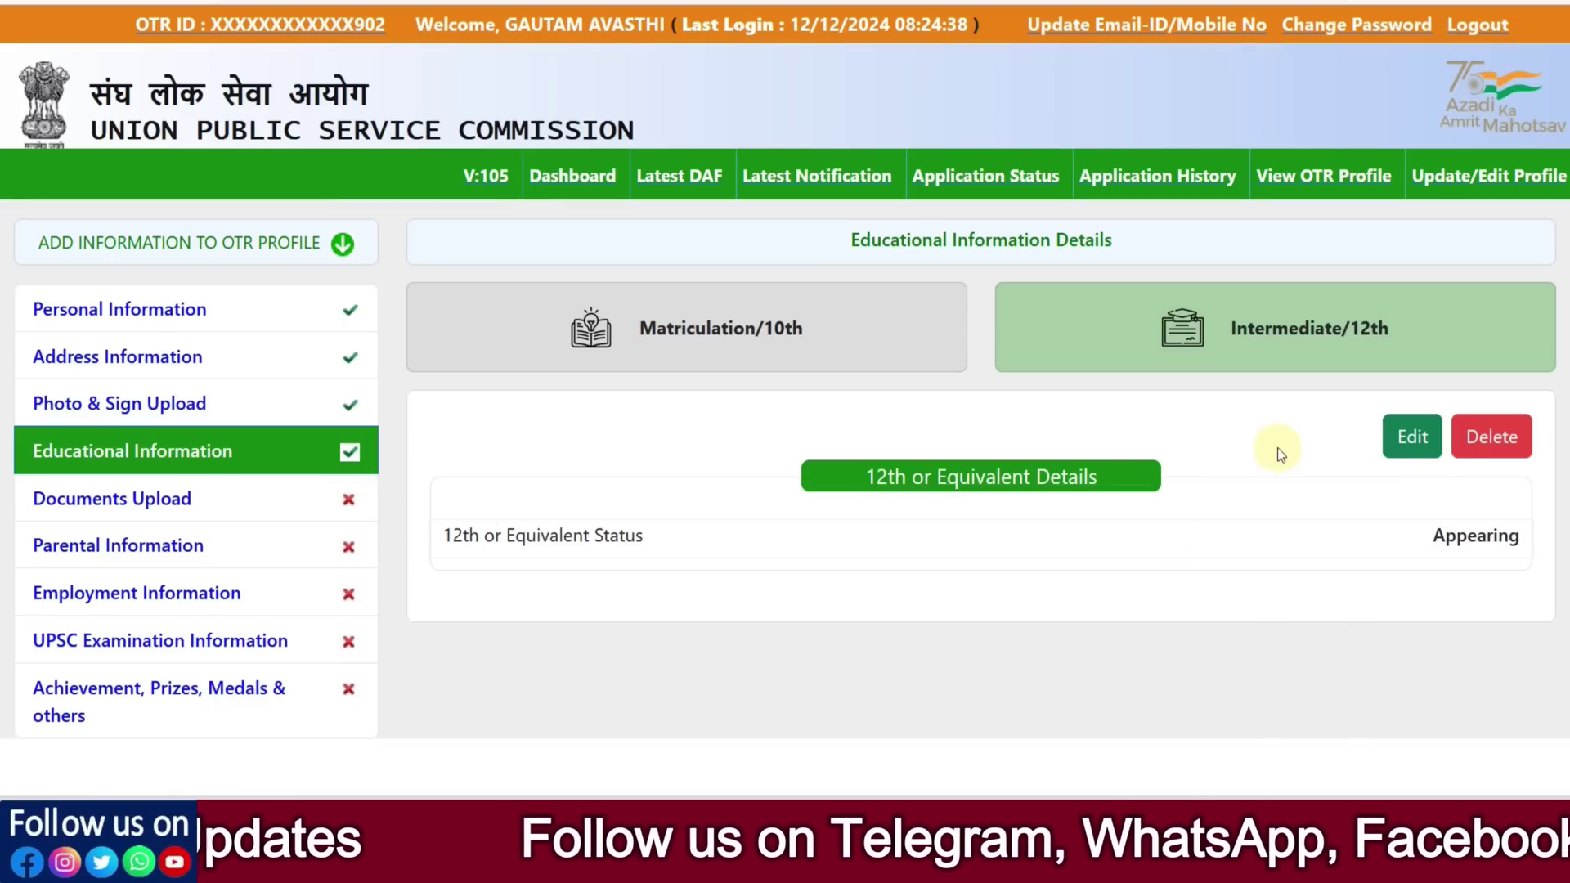
Edit the saved 12th details and switch the status back to Completed.
{"action": "left_click", "coordinate": [1408, 436]}
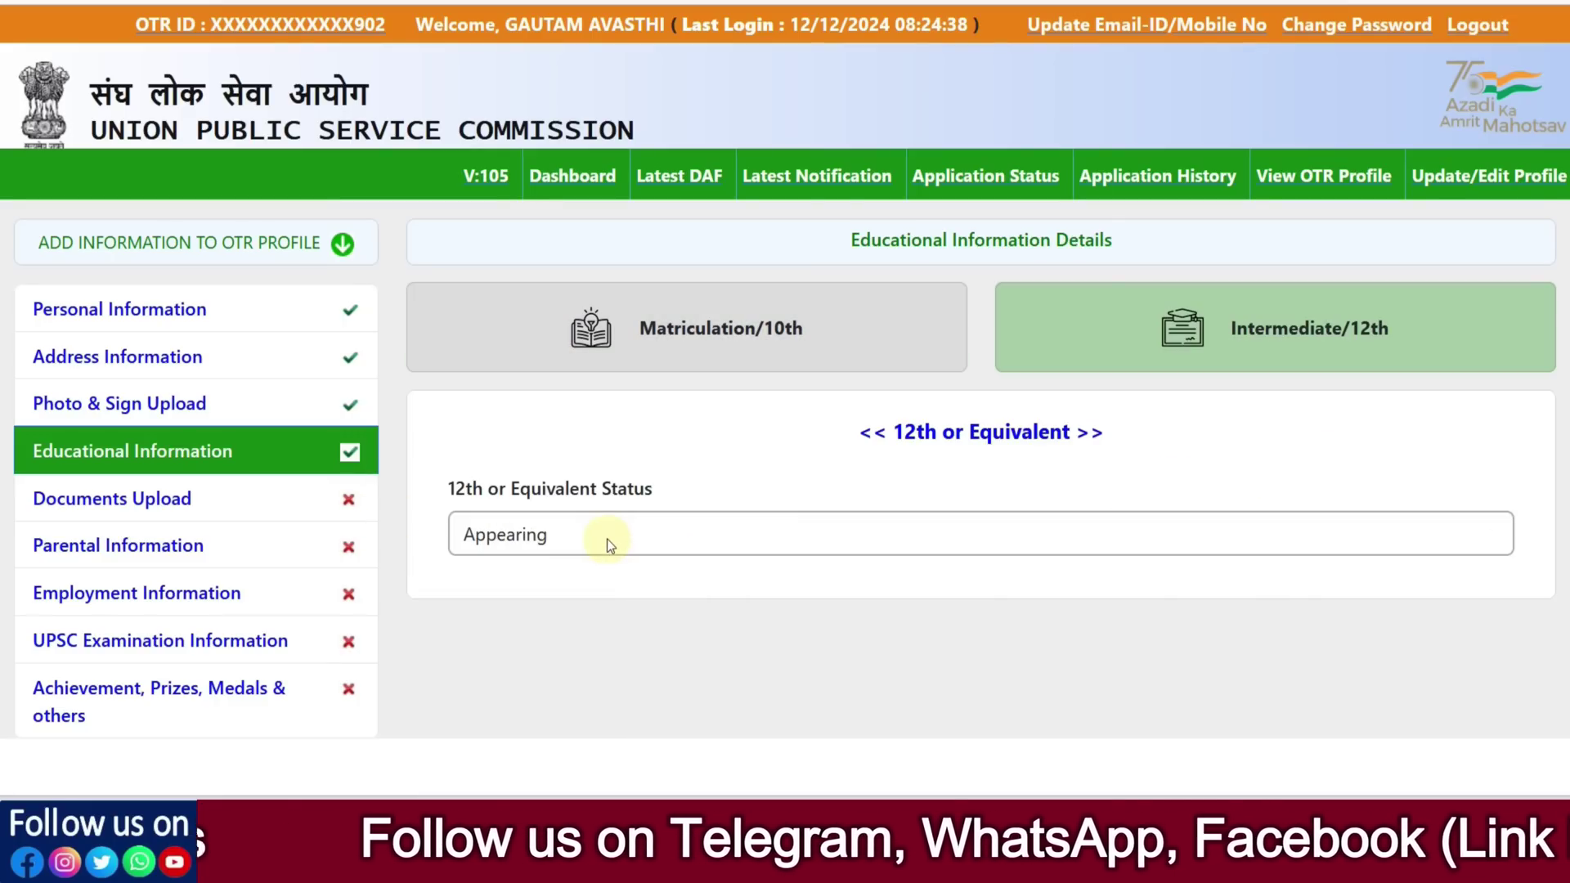
{"action": "left_click", "coordinate": [607, 538]}
{"action": "left_click", "coordinate": [543, 611]}
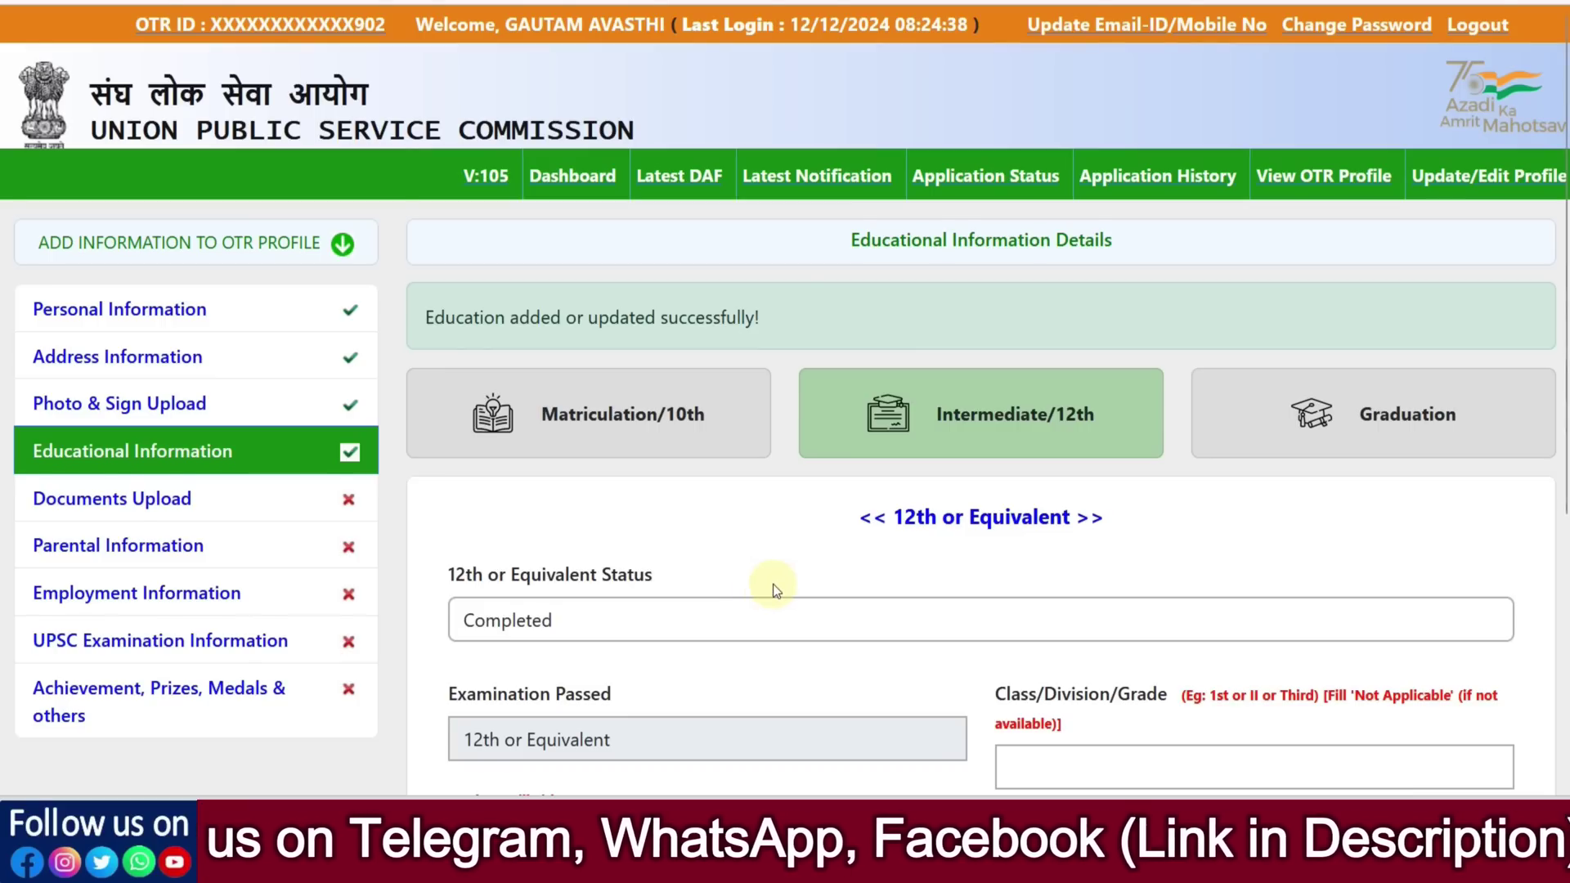
Fill in the 12th details with class 1st, 80.00 percent marks, passing year 2020 and subjects MATH PHYSICS.
{"action": "scroll", "coordinate": [752, 576], "scroll_direction": "down", "scroll_amount": 5}
{"action": "left_click", "coordinate": [1045, 400]}
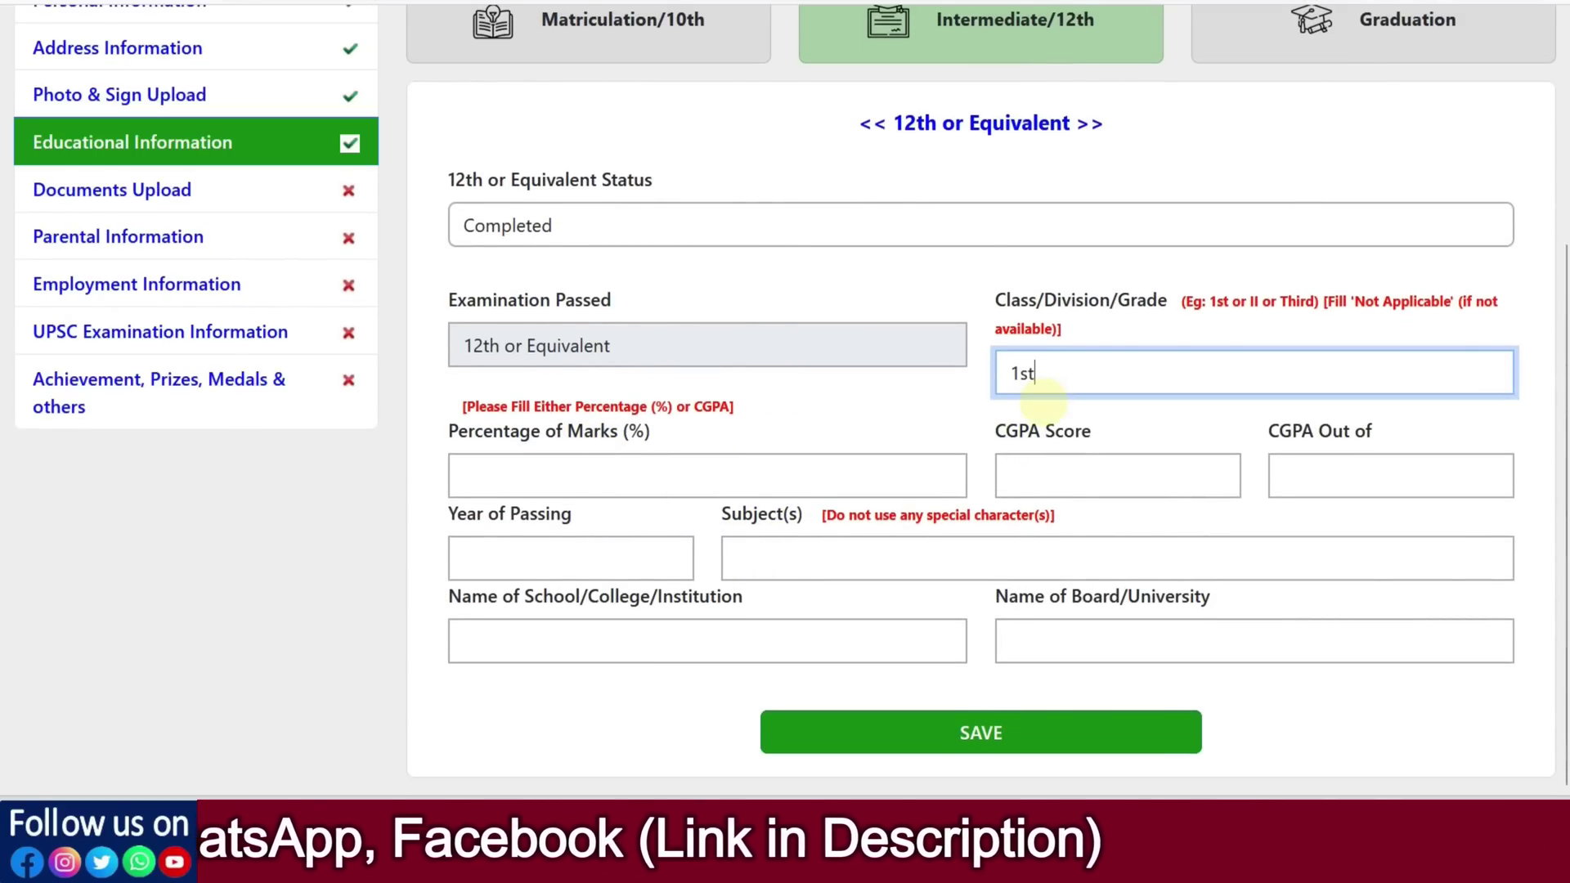
{"action": "left_click", "coordinate": [667, 476]}
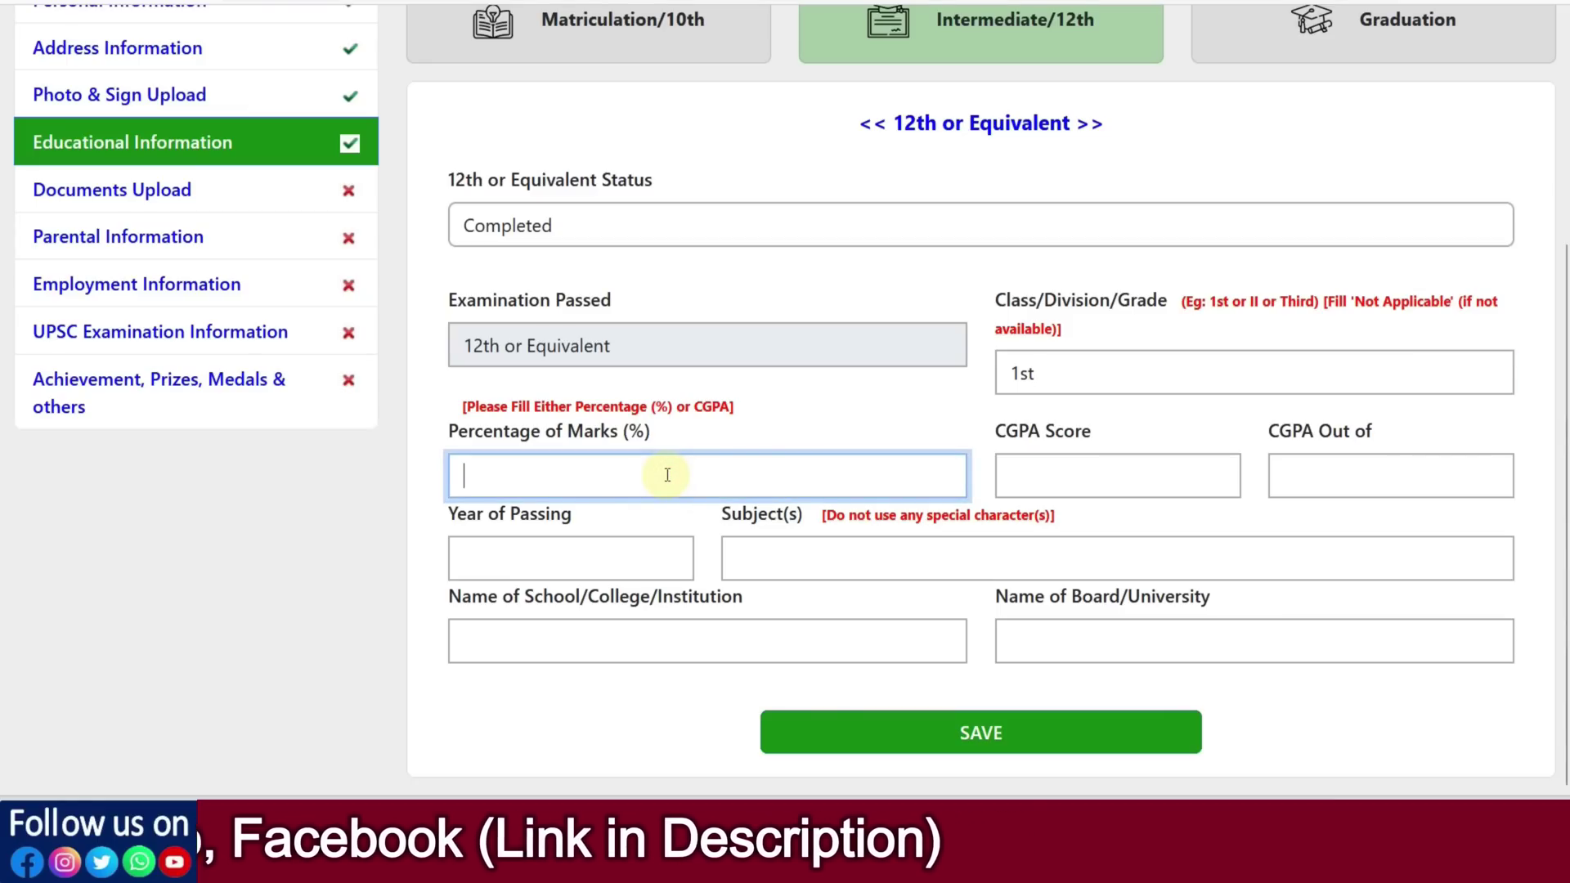
{"action": "left_click", "coordinate": [595, 559]}
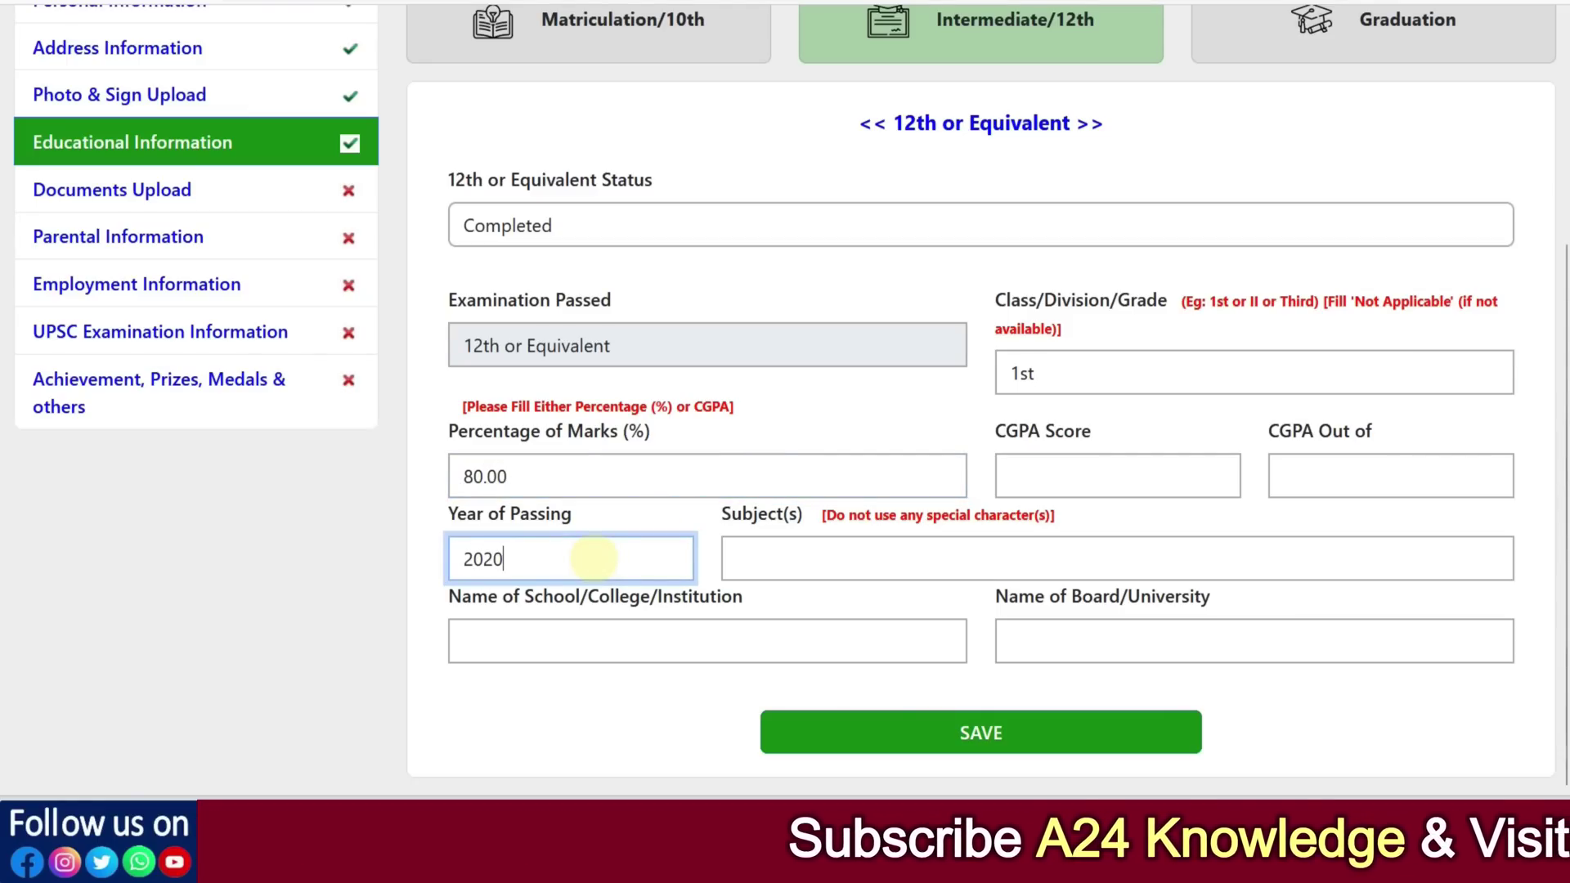
{"action": "key", "text": "Tab"}
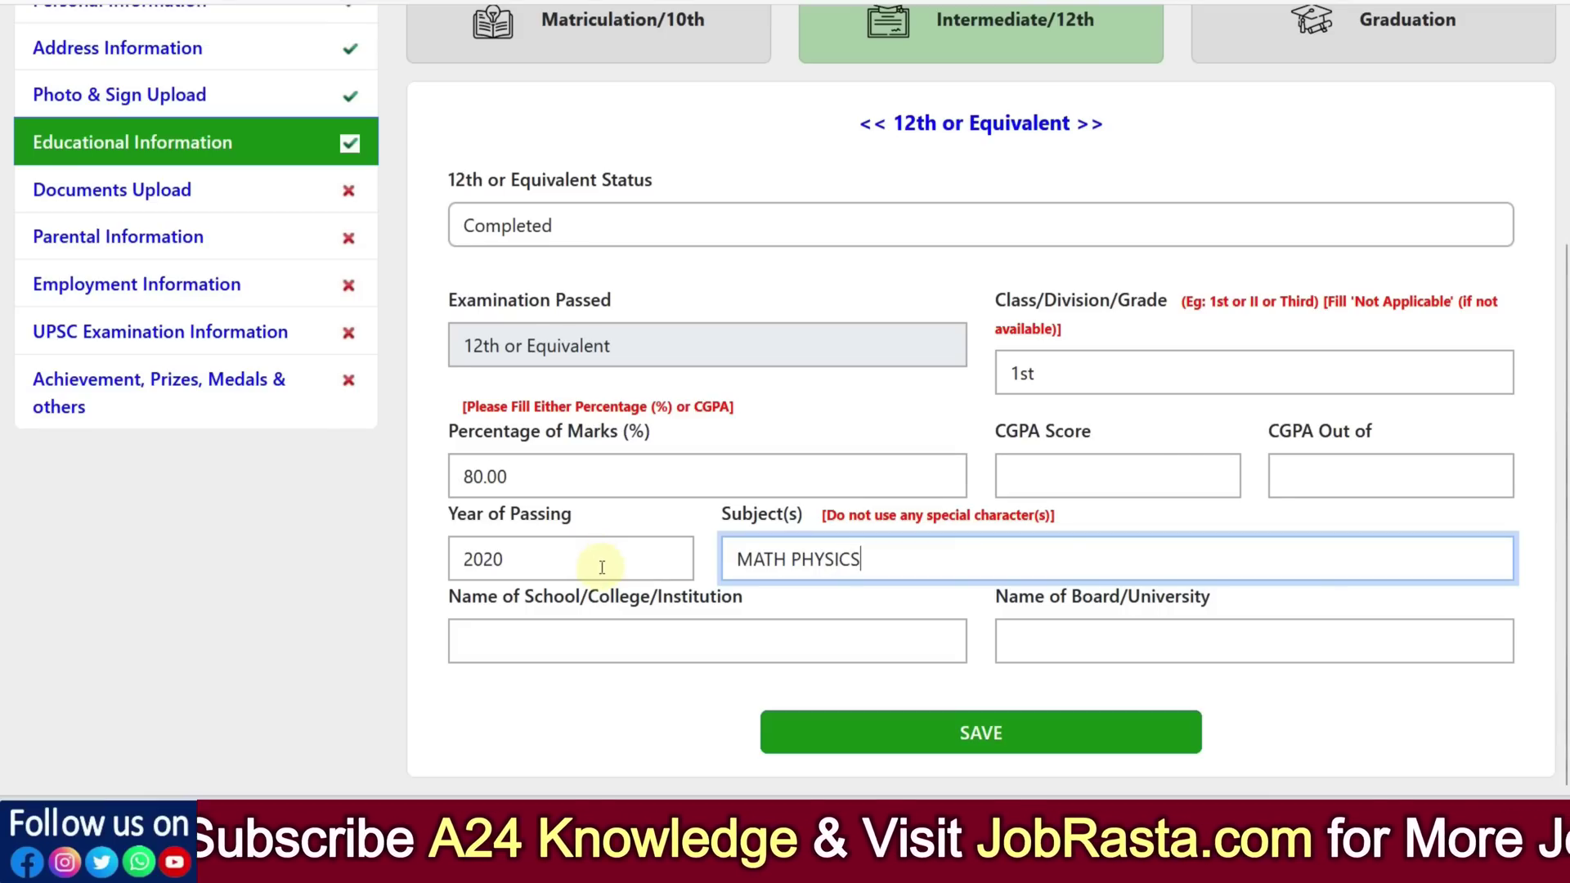
Enter RKS SCHOOL as the 12th institution and BSER as the board, and save the 12th details.
{"action": "left_click", "coordinate": [539, 649]}
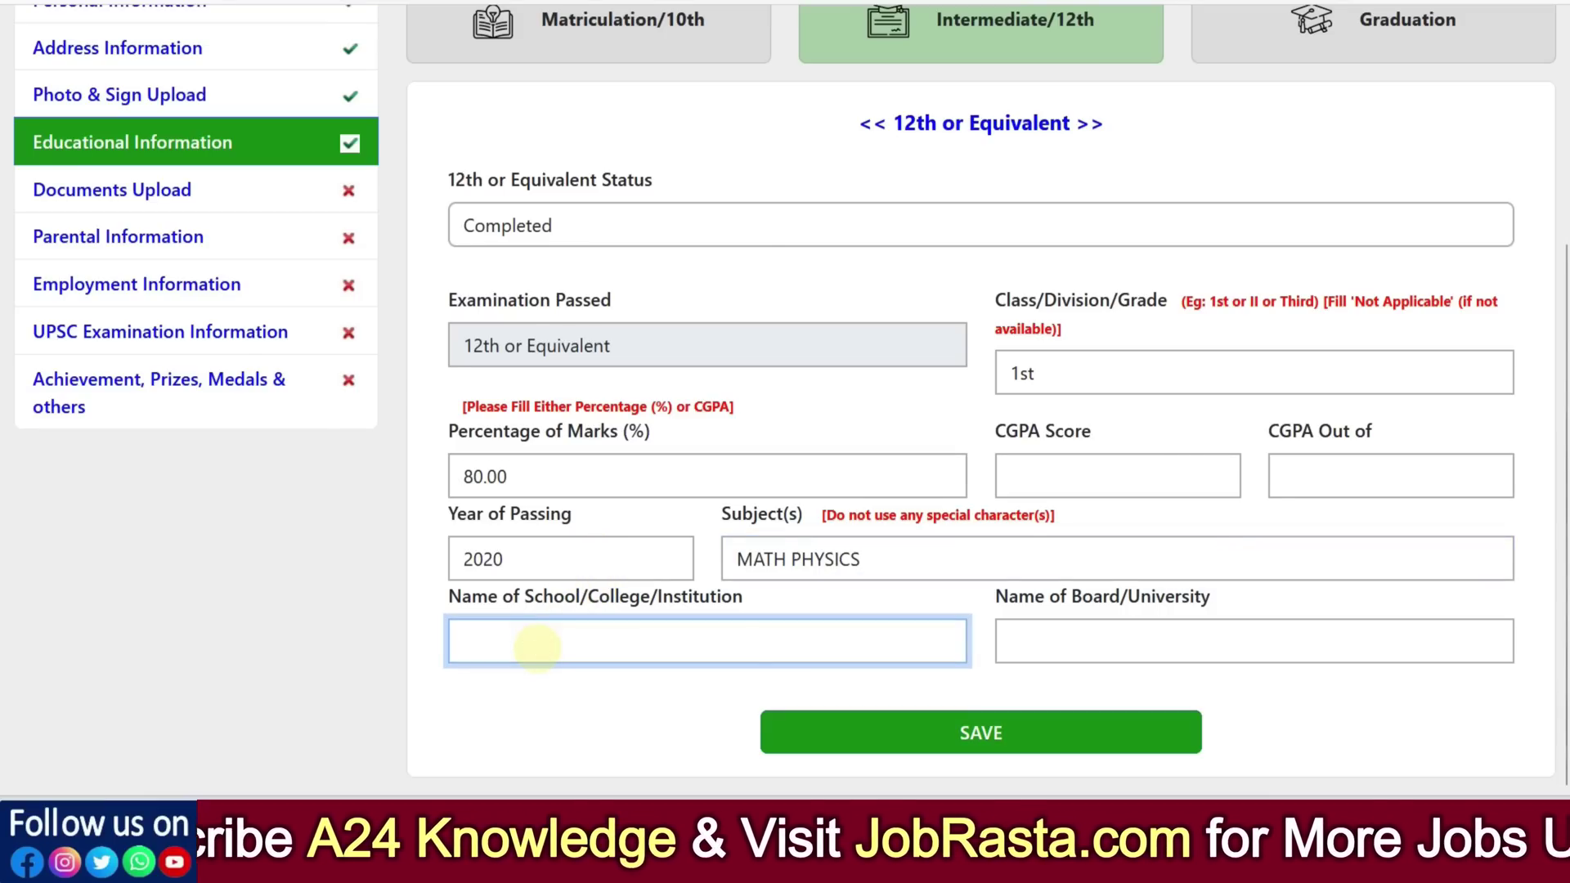
{"action": "type", "text": "RKS SCHOOL"}
{"action": "key", "text": "Tab"}
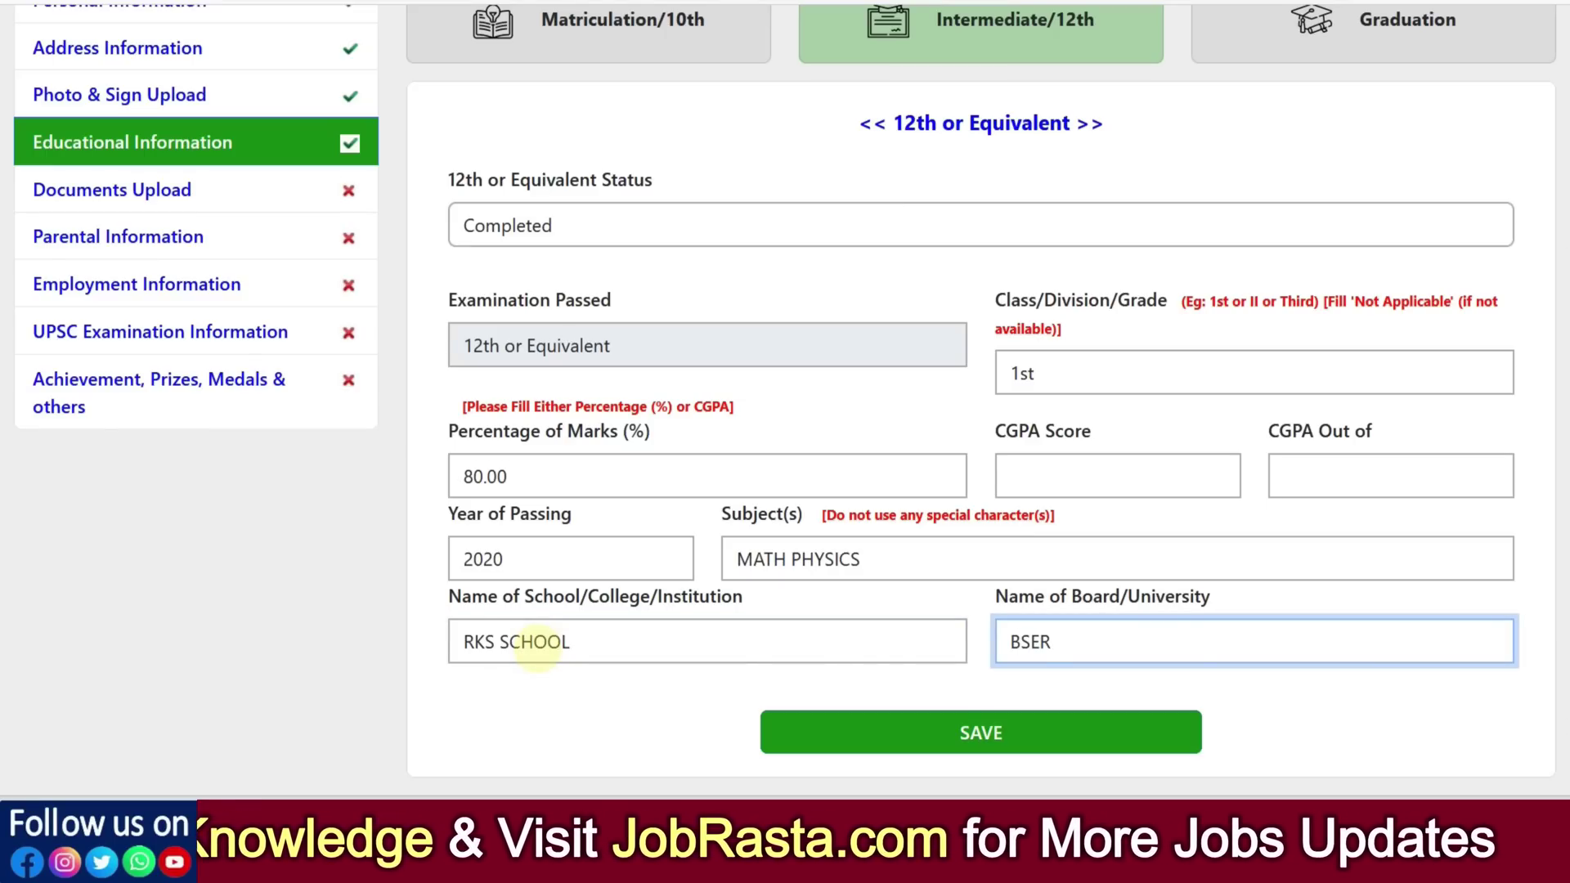
{"action": "left_click", "coordinate": [934, 740]}
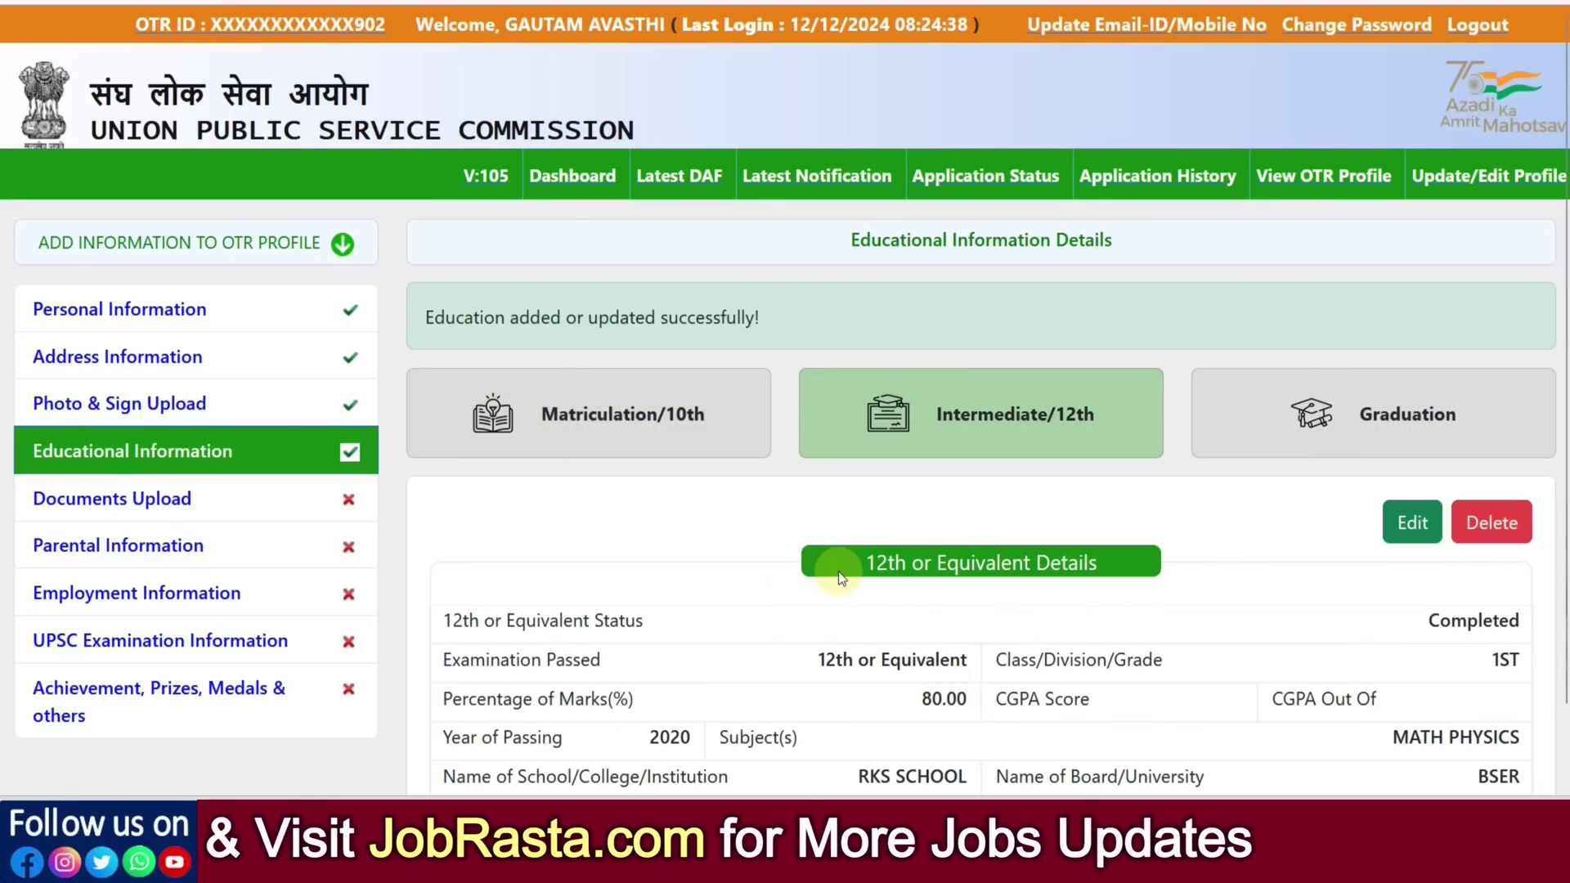
Go to the Graduation details in Educational Information and choose a Graduation Status.
{"action": "scroll", "coordinate": [850, 564], "scroll_direction": "down", "scroll_amount": 1}
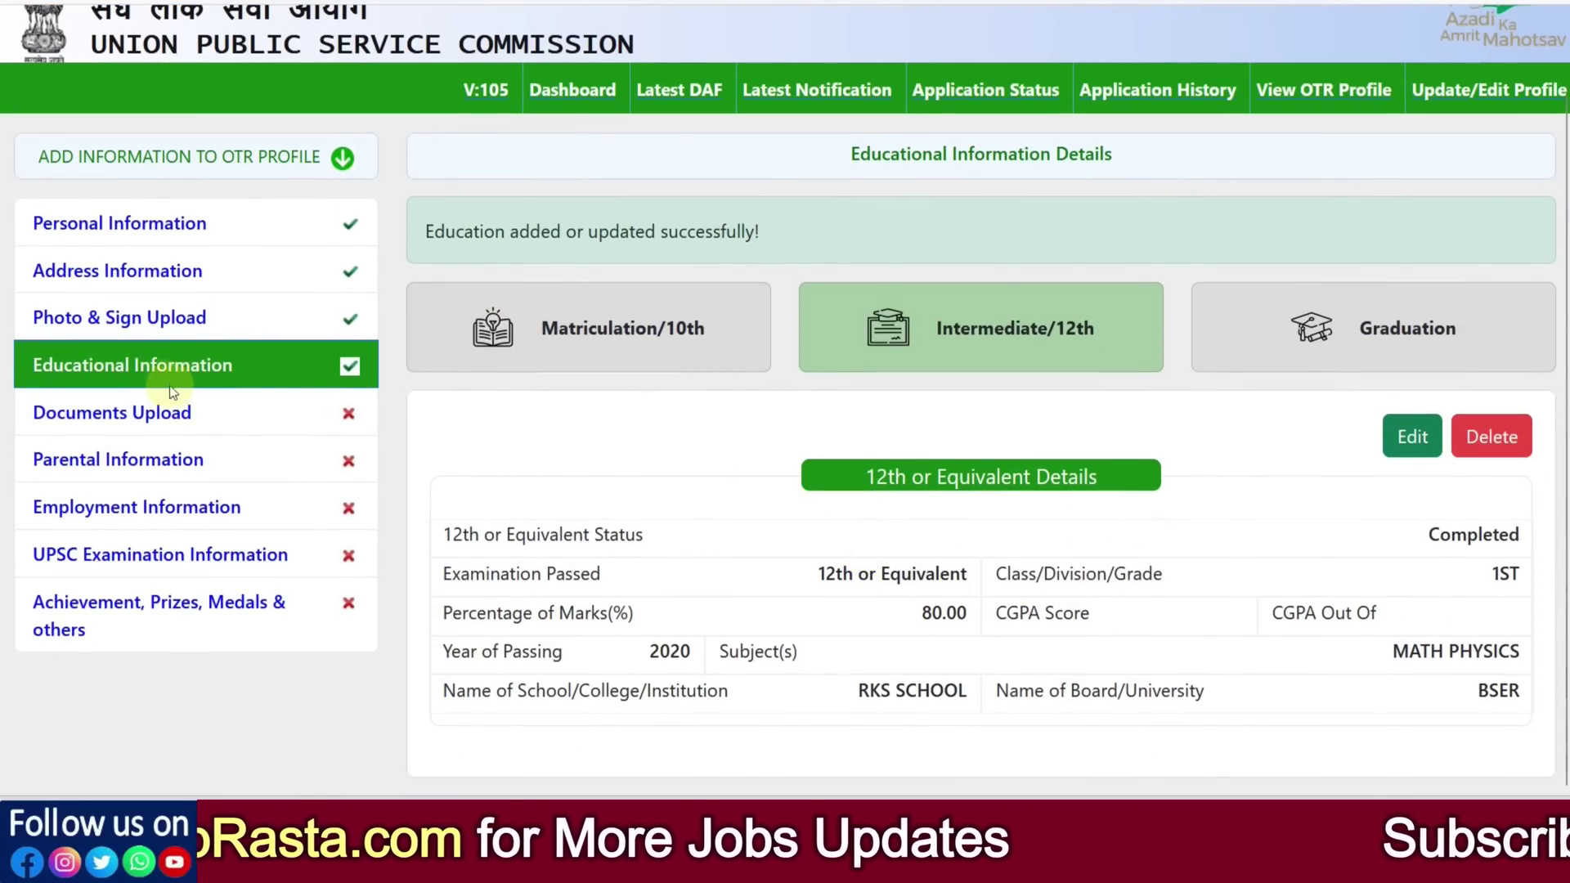
{"action": "left_click", "coordinate": [350, 364]}
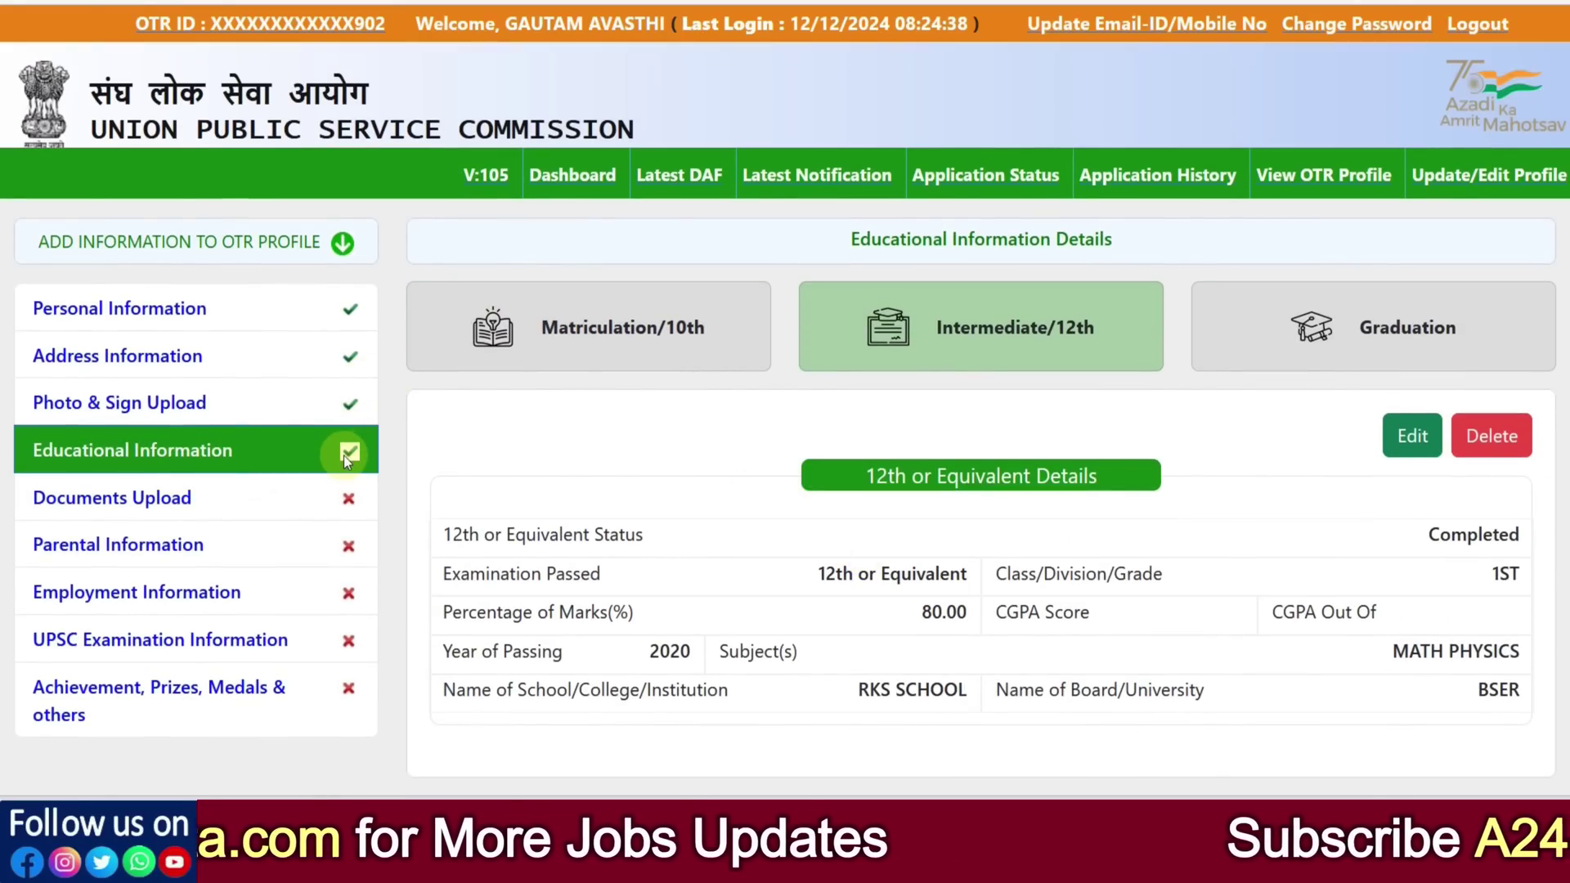
{"action": "left_click", "coordinate": [1304, 328]}
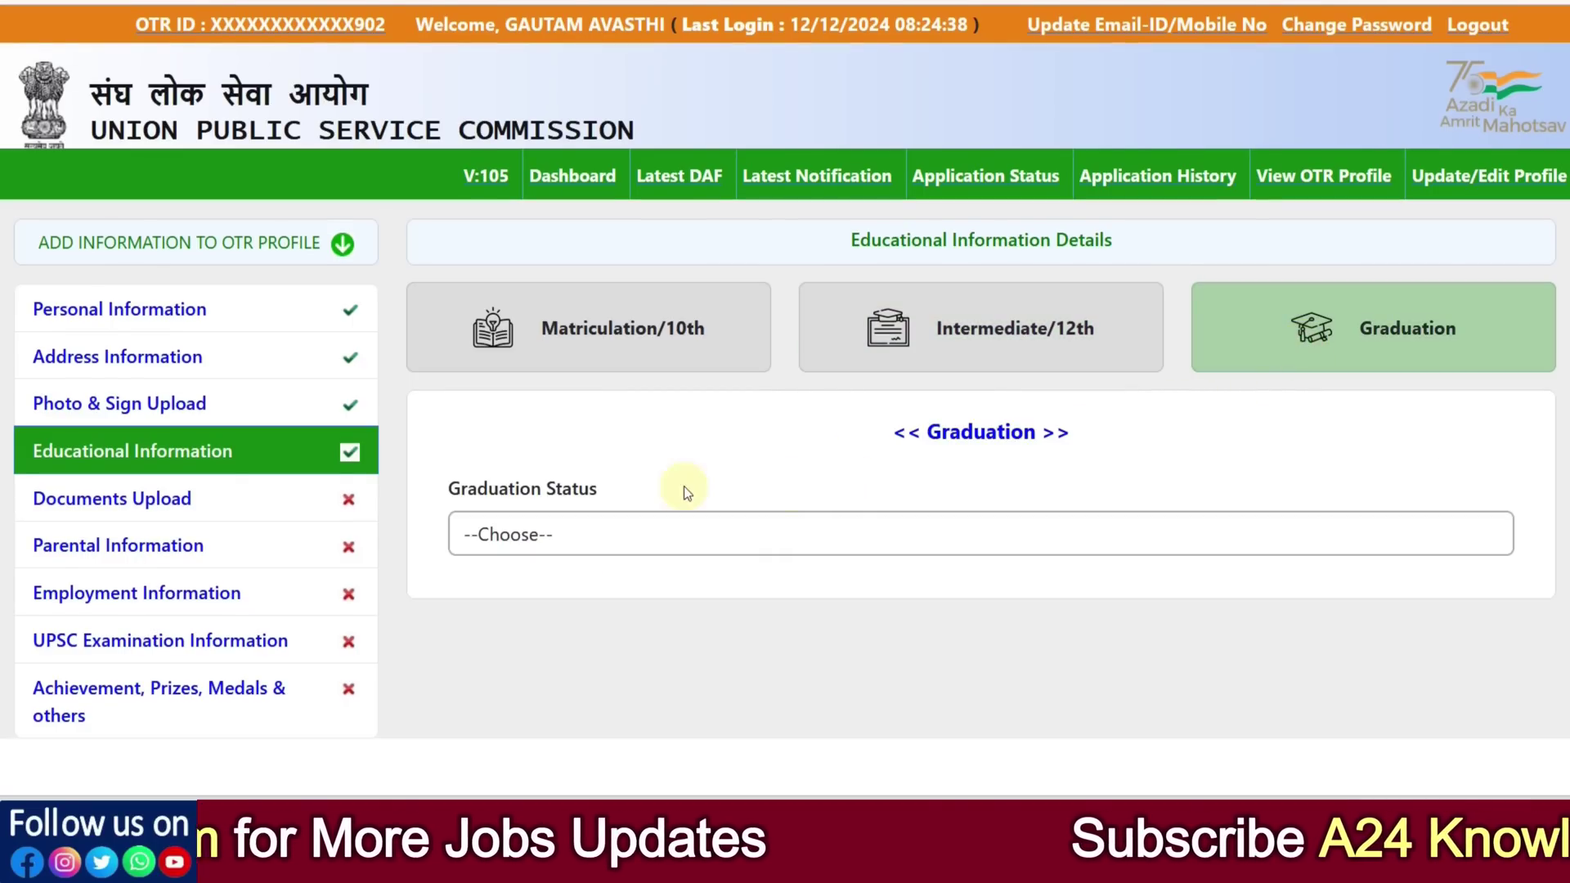
{"action": "left_click", "coordinate": [561, 533]}
{"action": "left_click", "coordinate": [543, 616]}
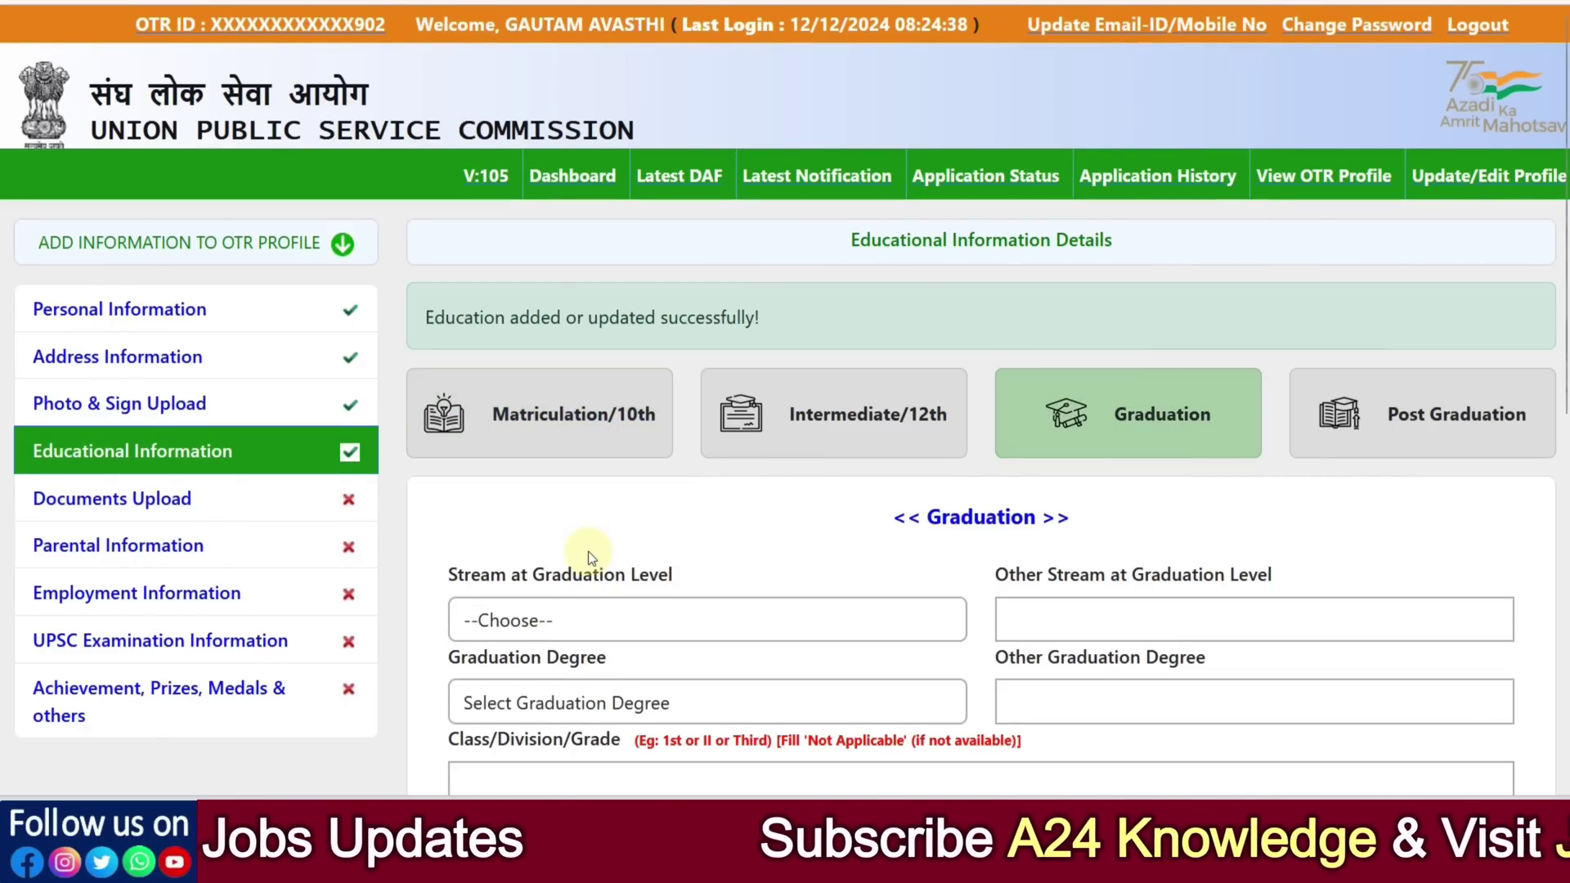
Set the graduation stream to Engineering and the graduation degree to B. TECH.
{"action": "scroll", "coordinate": [587, 551], "scroll_direction": "down", "scroll_amount": 4}
{"action": "left_click", "coordinate": [570, 245]}
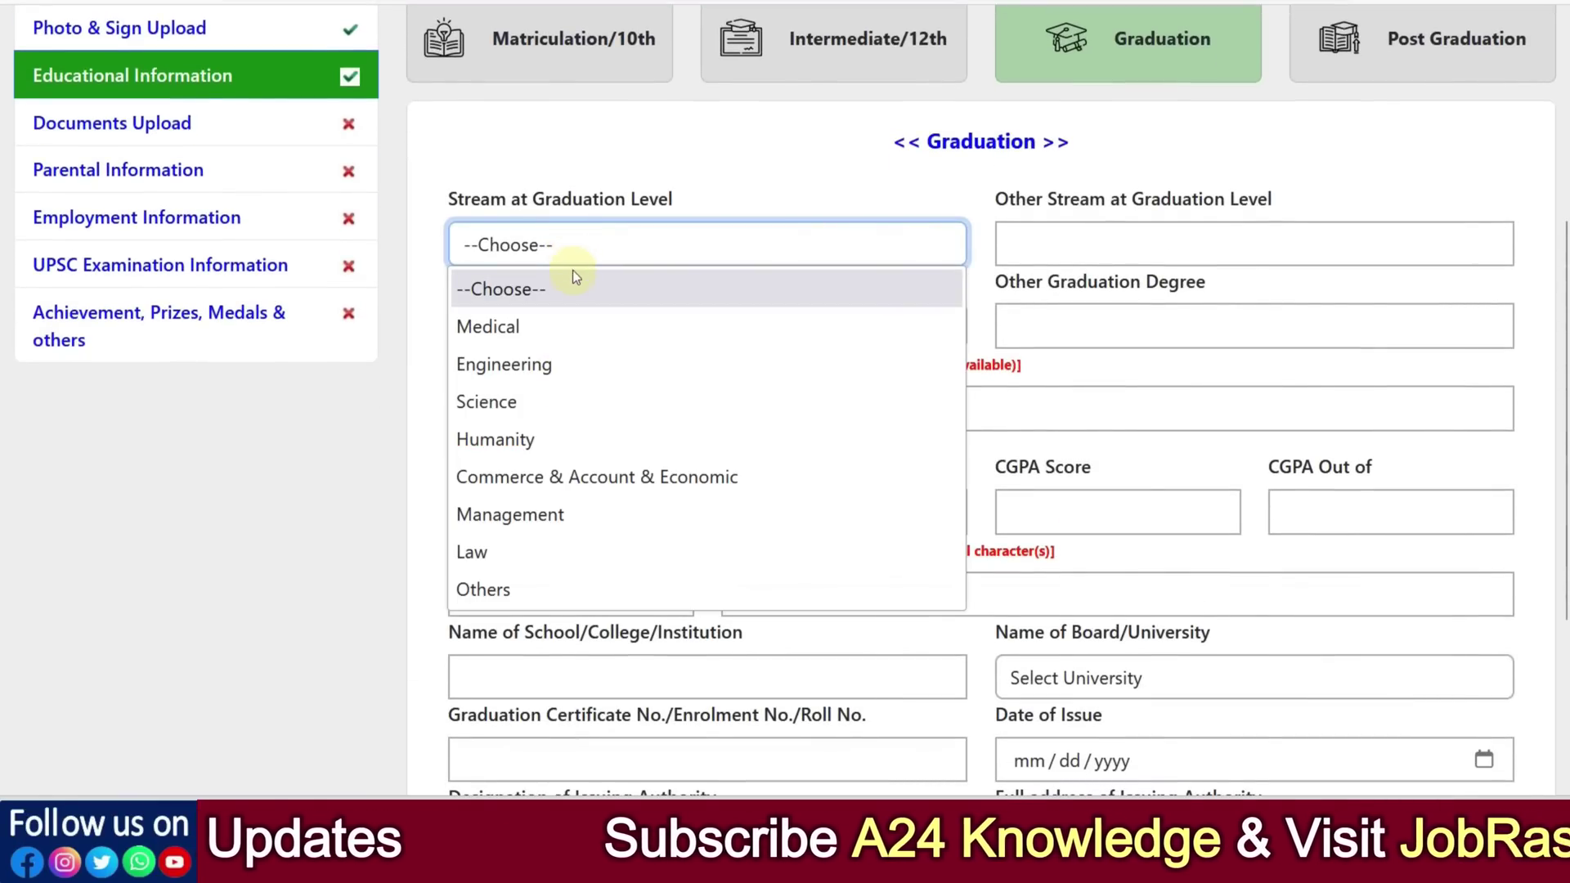
{"action": "left_click", "coordinate": [538, 364]}
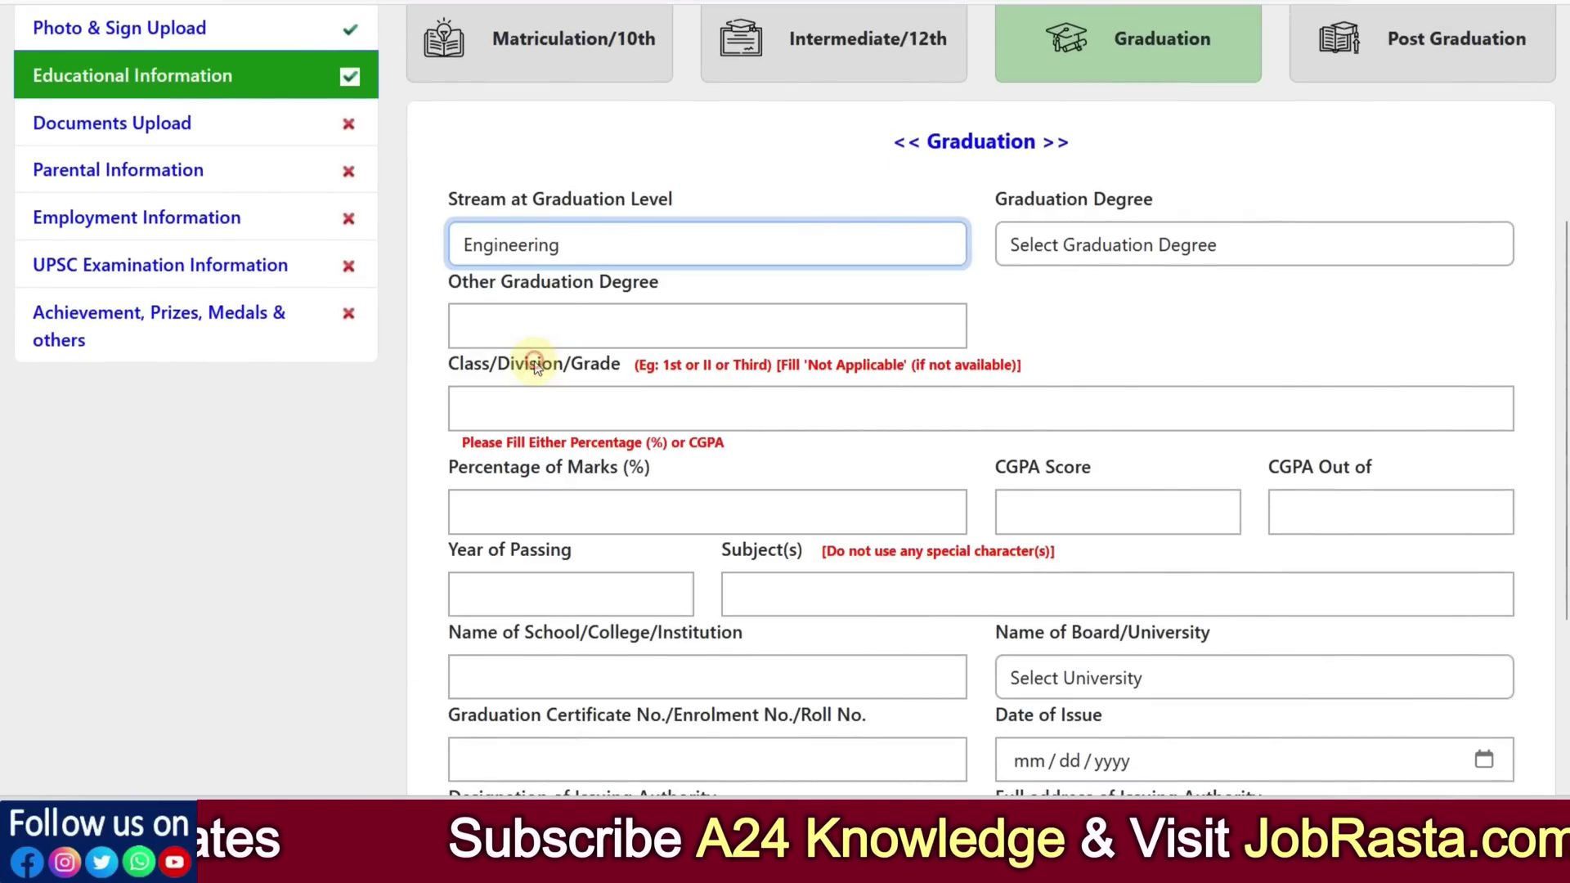
{"action": "scroll", "coordinate": [594, 287], "scroll_direction": "down", "scroll_amount": 1}
{"action": "left_click", "coordinate": [1050, 161]}
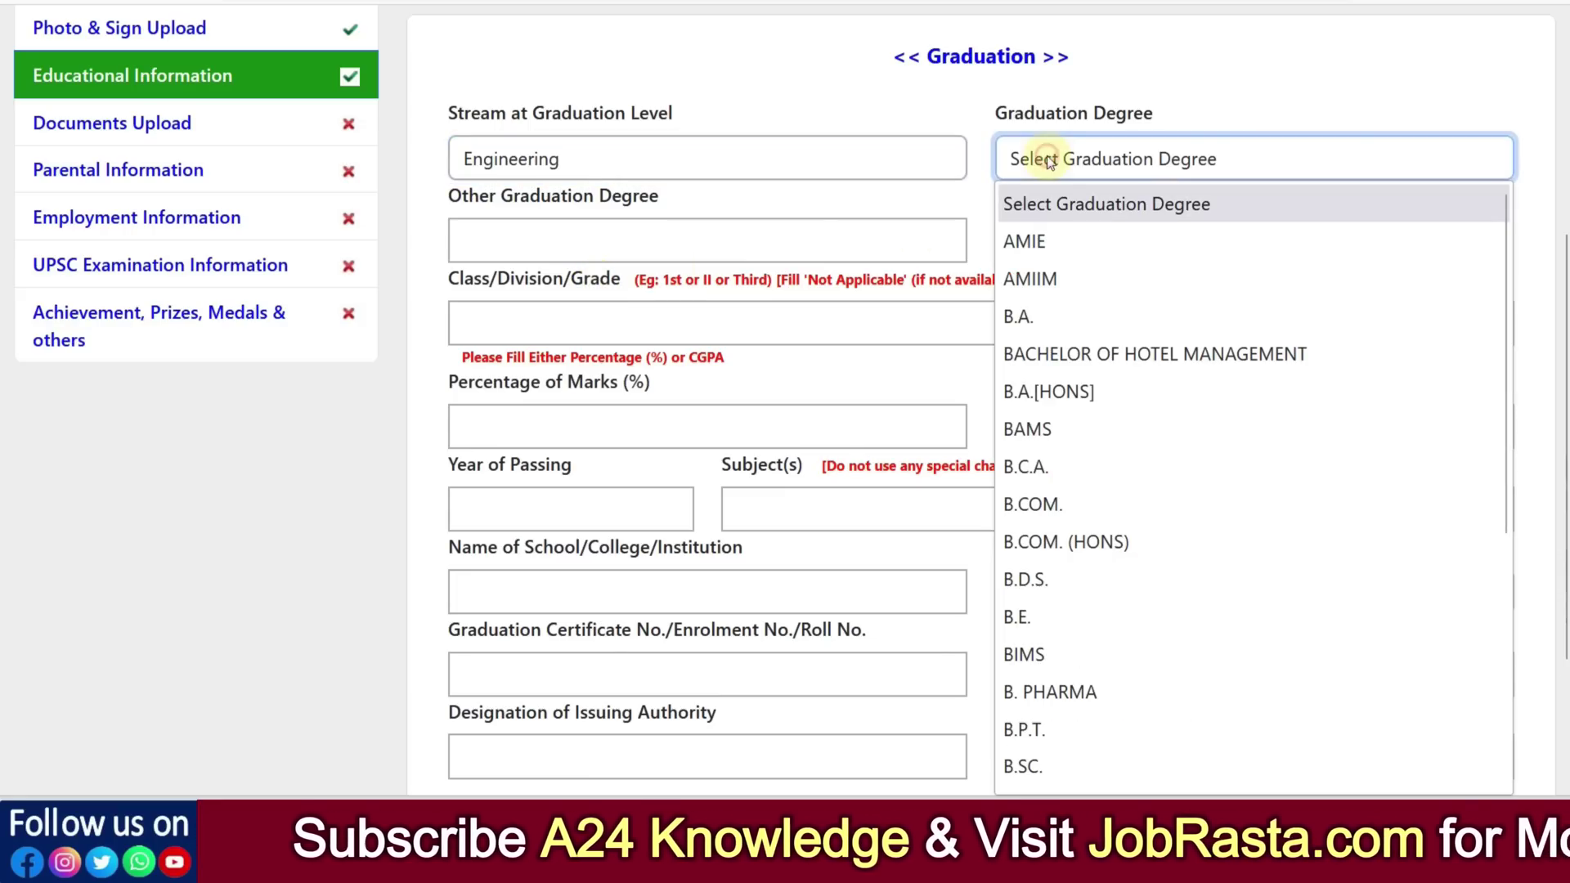
{"action": "scroll", "coordinate": [1091, 380], "scroll_direction": "down", "scroll_amount": 3}
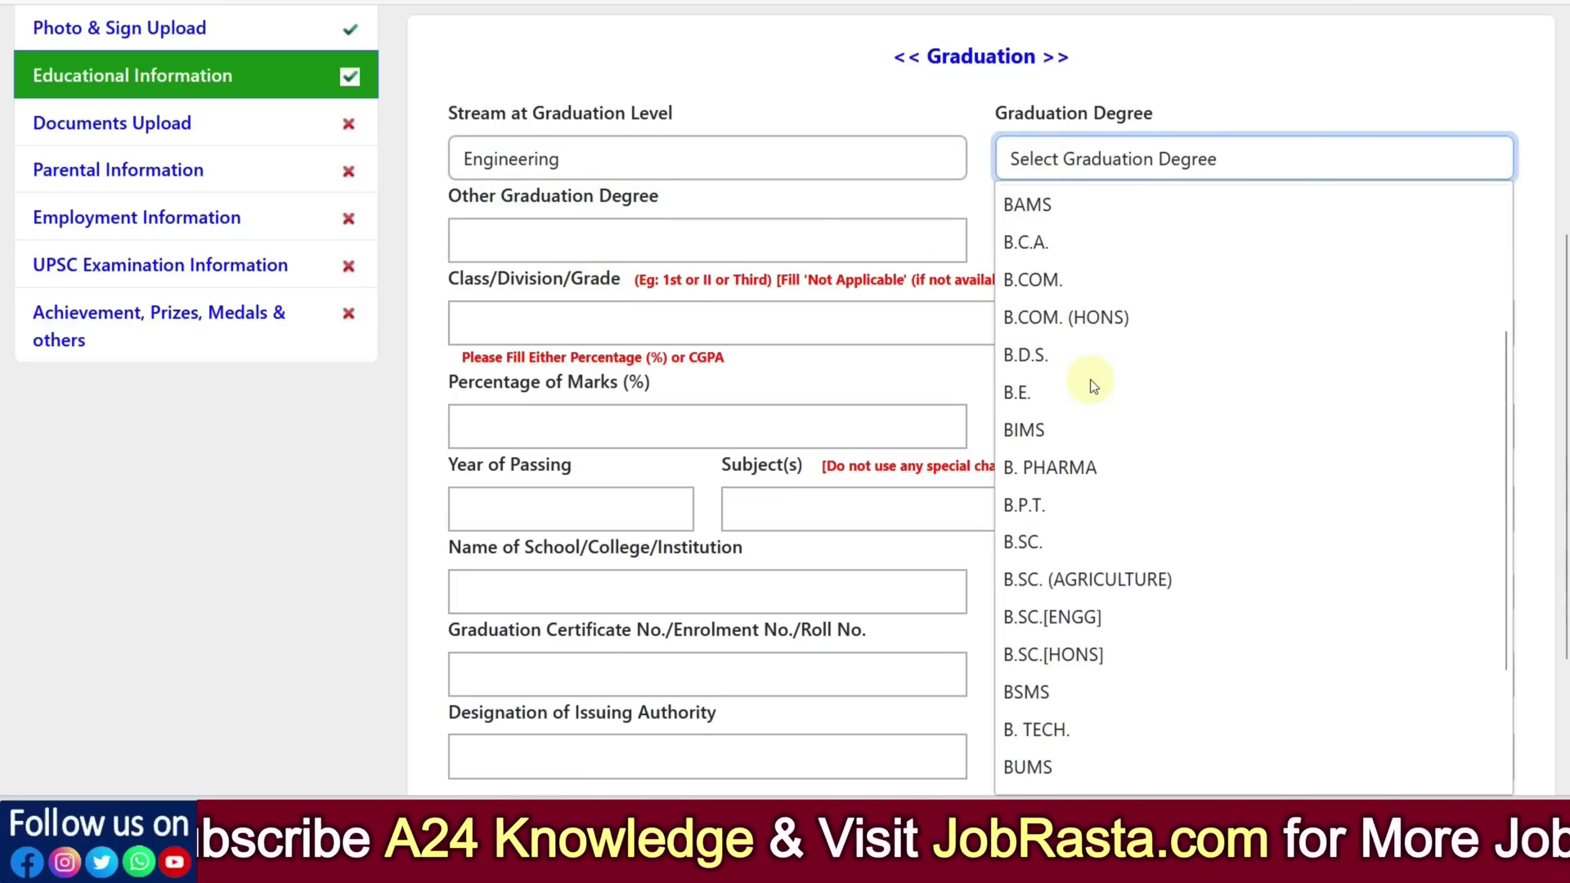
{"action": "left_click", "coordinate": [1044, 721]}
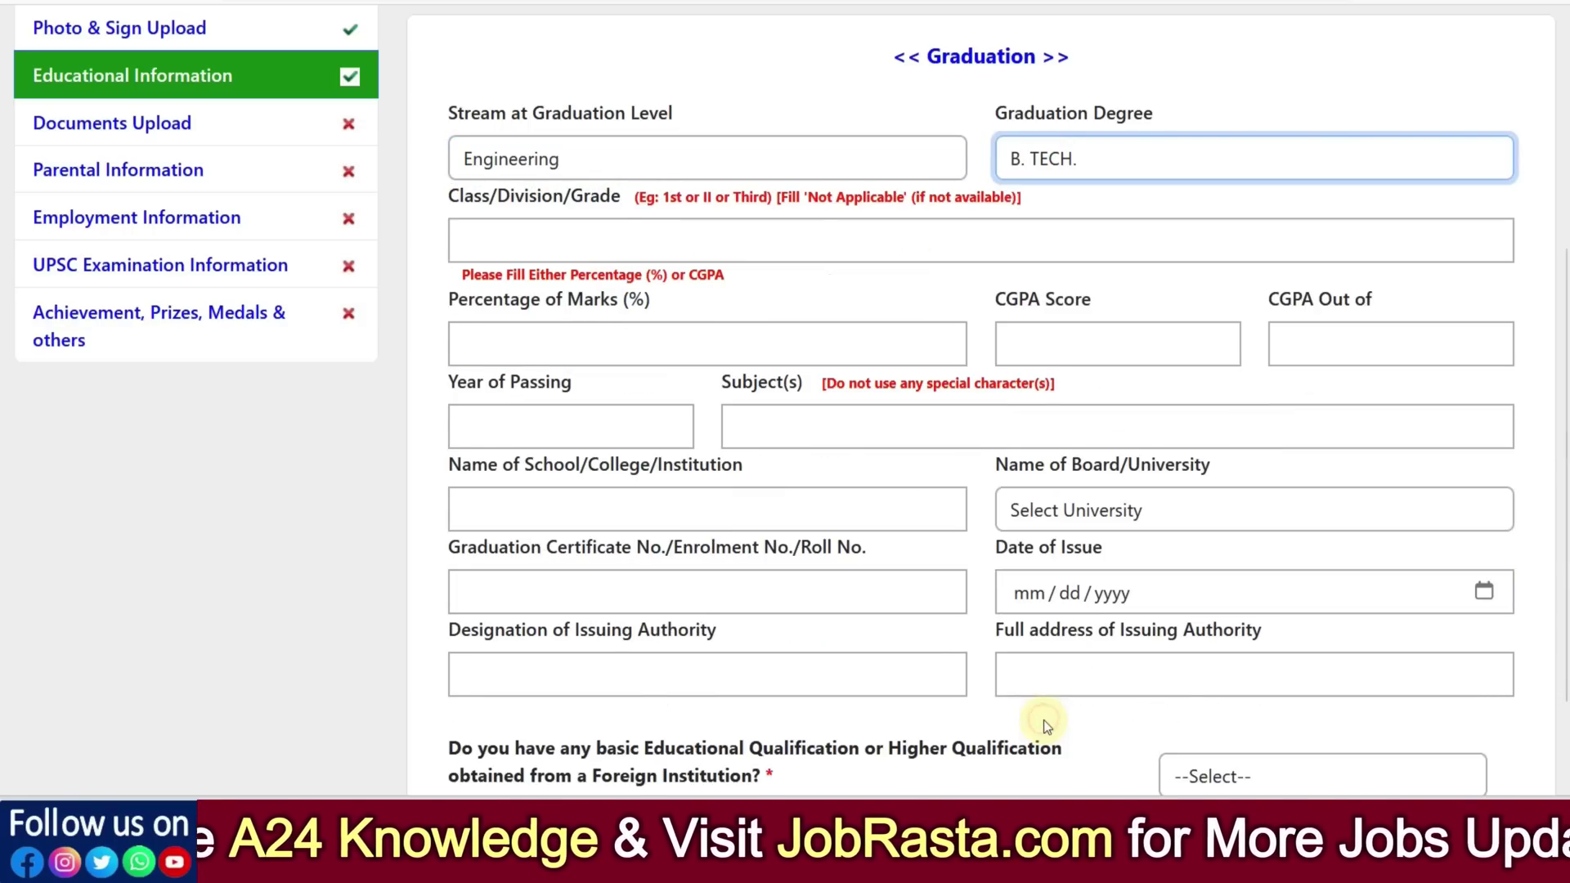
Enter 1st as the graduation class/division/grade.
{"action": "scroll", "coordinate": [725, 340], "scroll_direction": "up", "scroll_amount": 2}
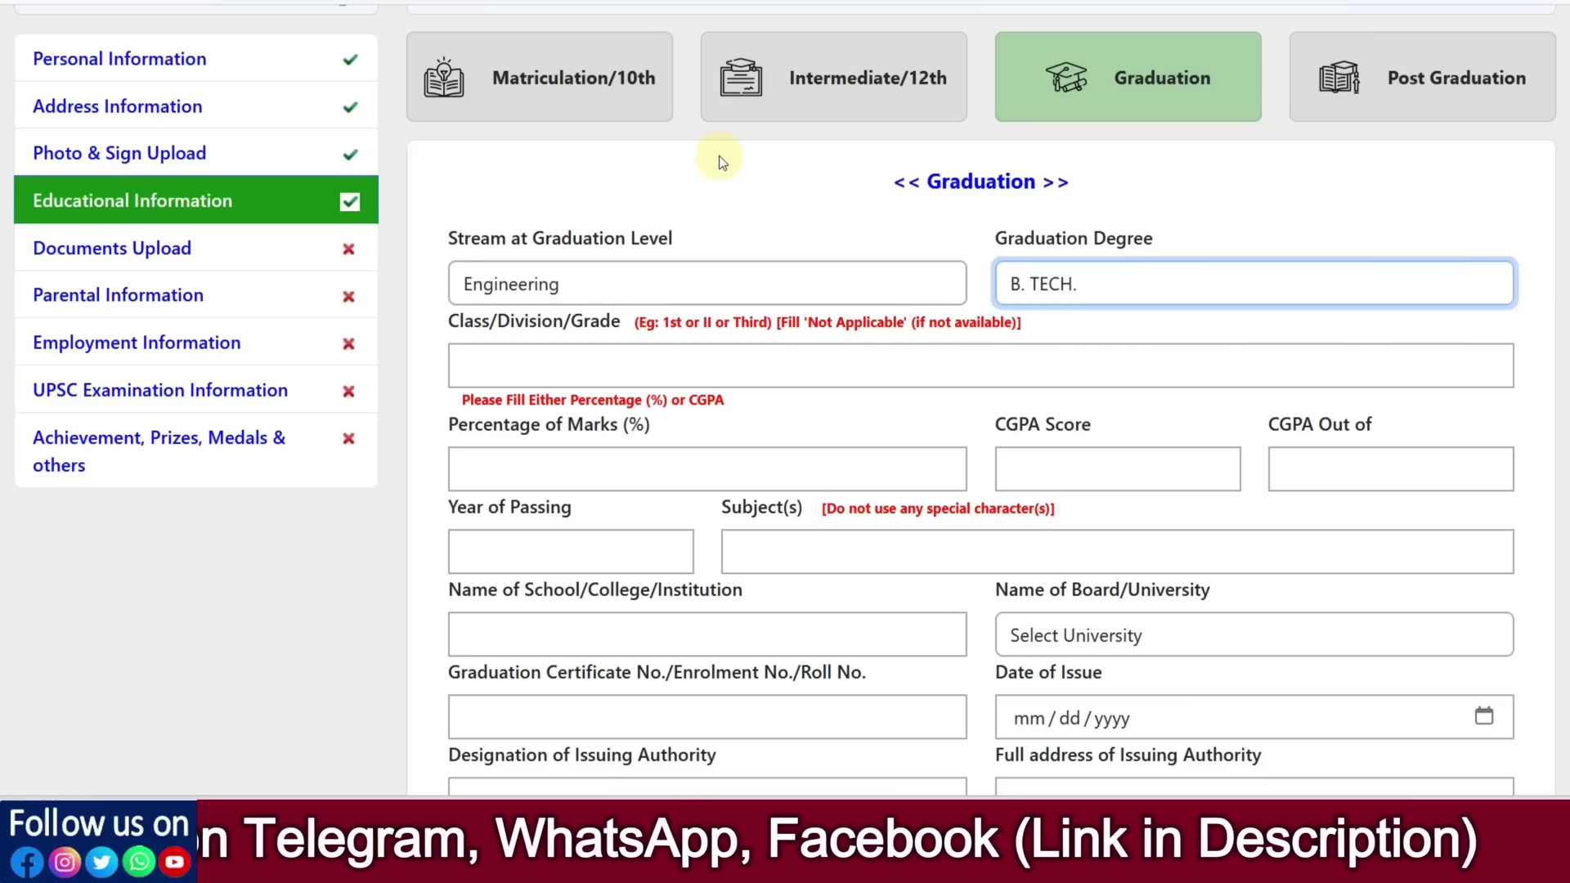
{"action": "left_click", "coordinate": [642, 356]}
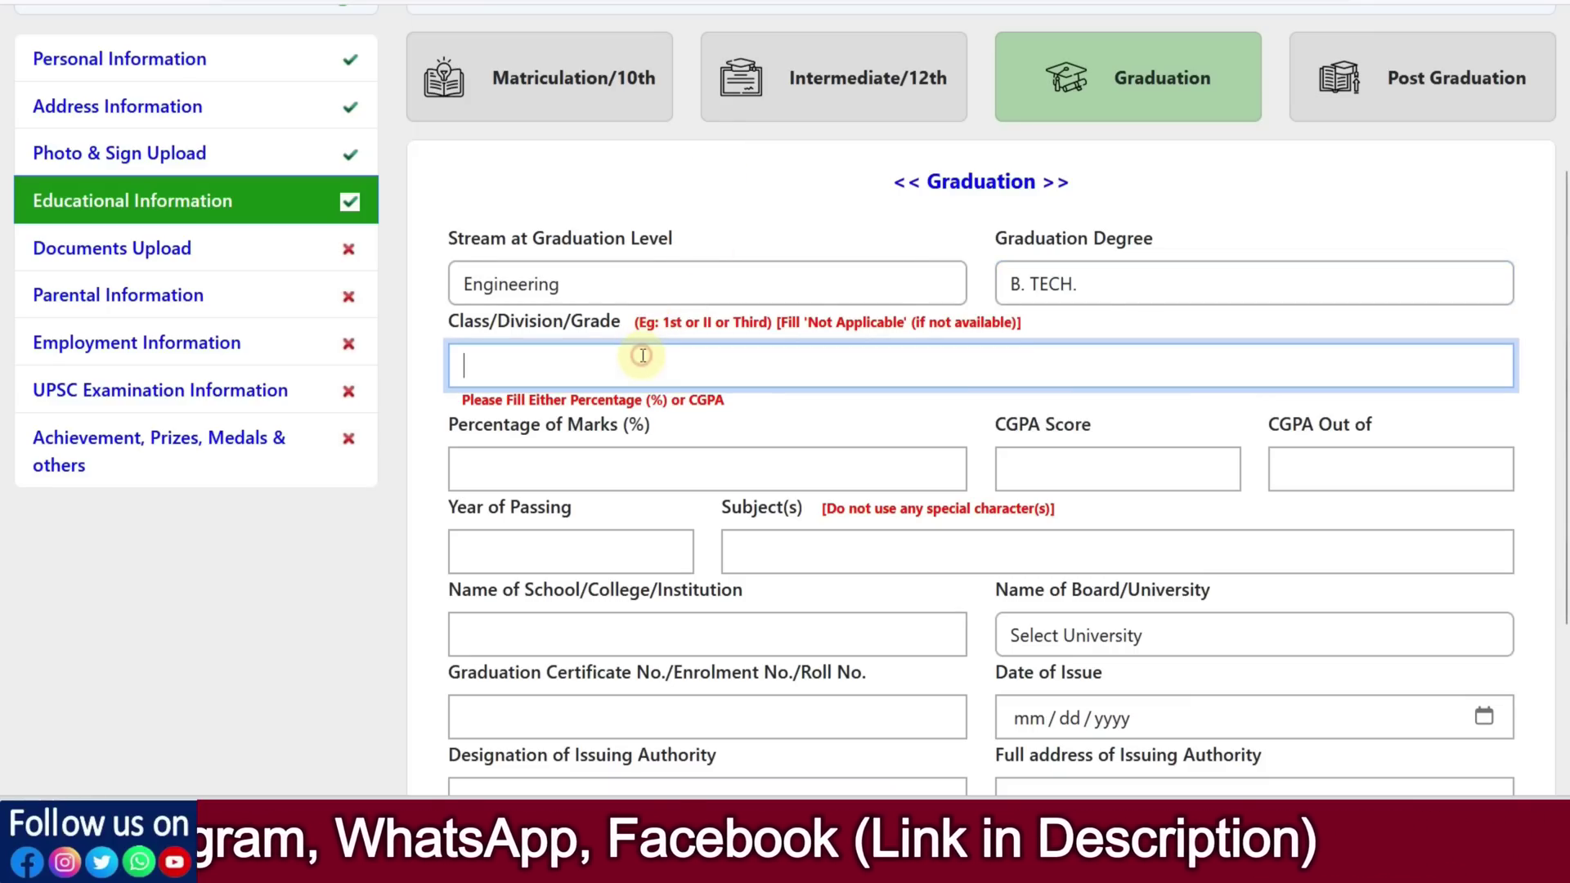
{"action": "type", "text": "1S5"}
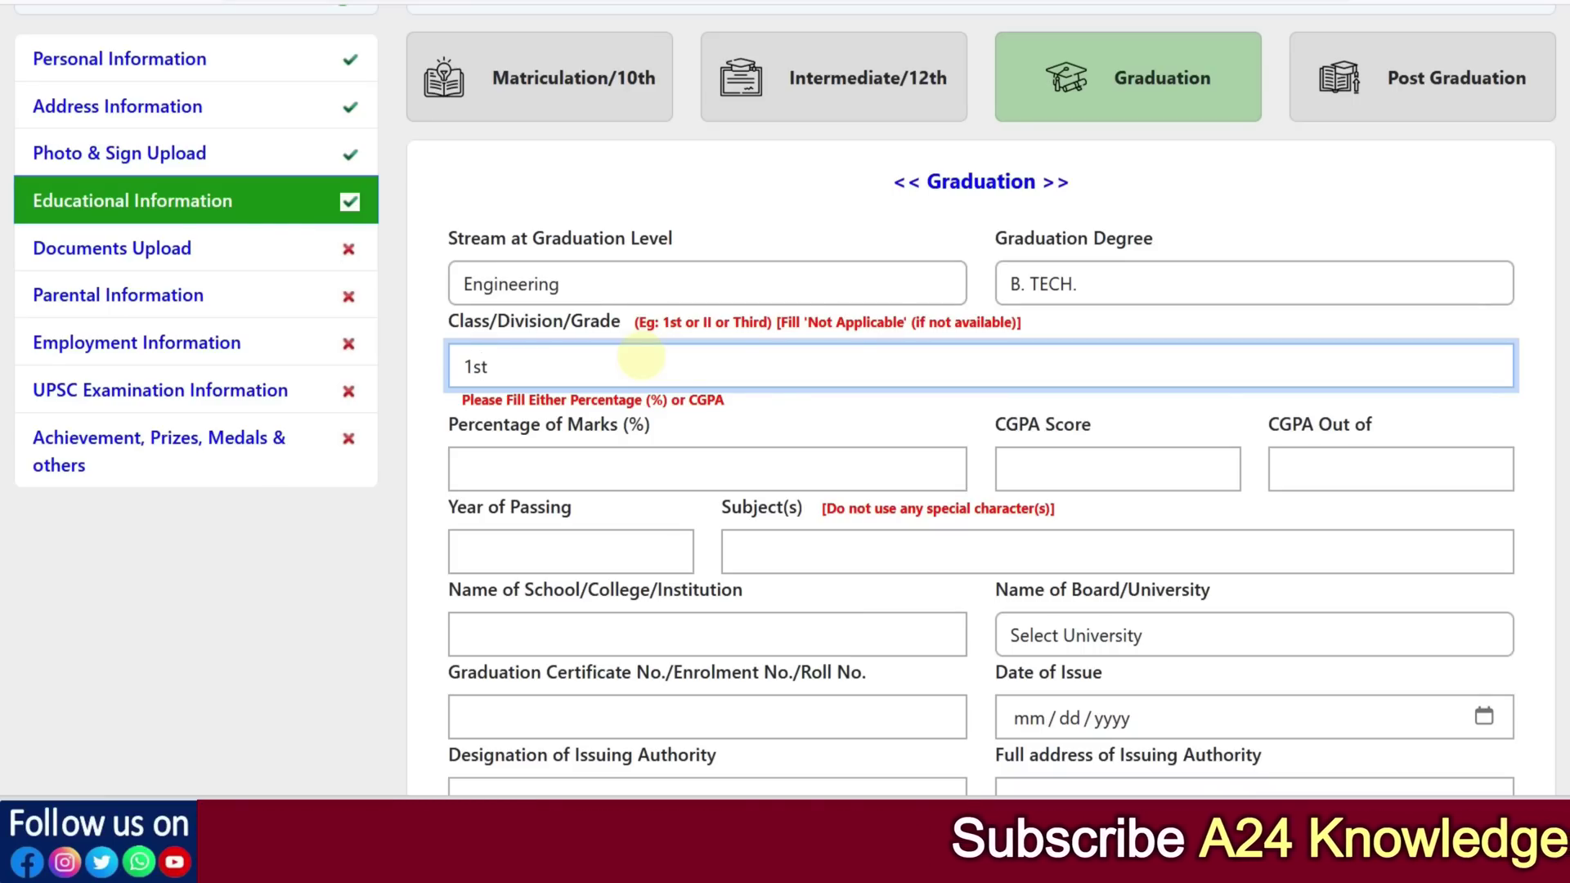
{"action": "scroll", "coordinate": [643, 450], "scroll_direction": "down", "scroll_amount": 3}
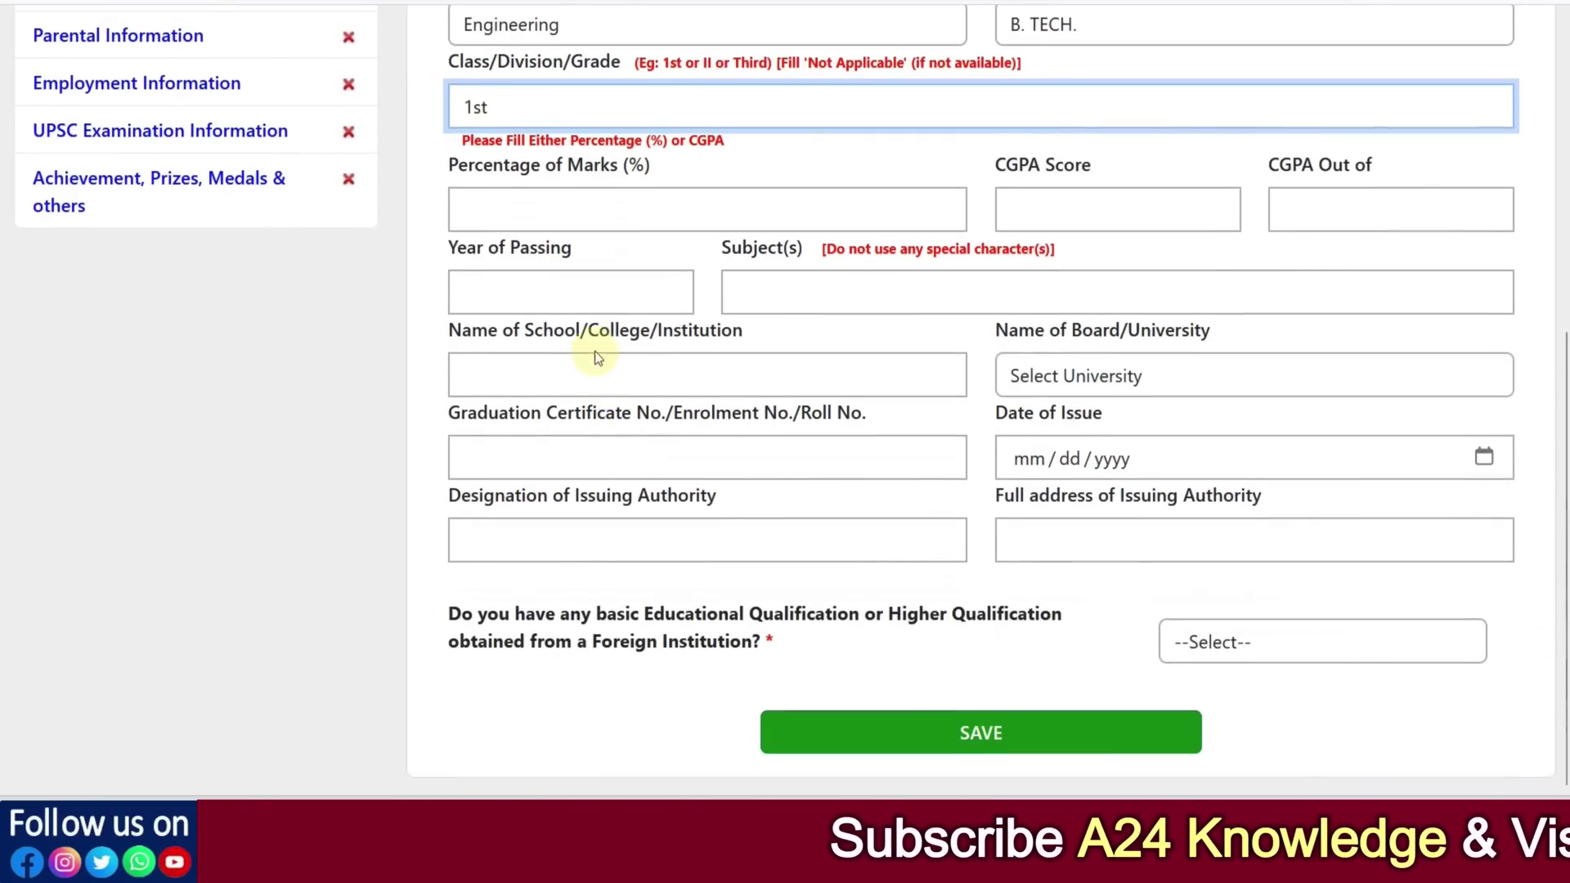
Go through the graduation fields for institution, university, certificate number, date of issue, and the issuing authority's designation and address without filling them.
{"action": "left_click", "coordinate": [583, 377]}
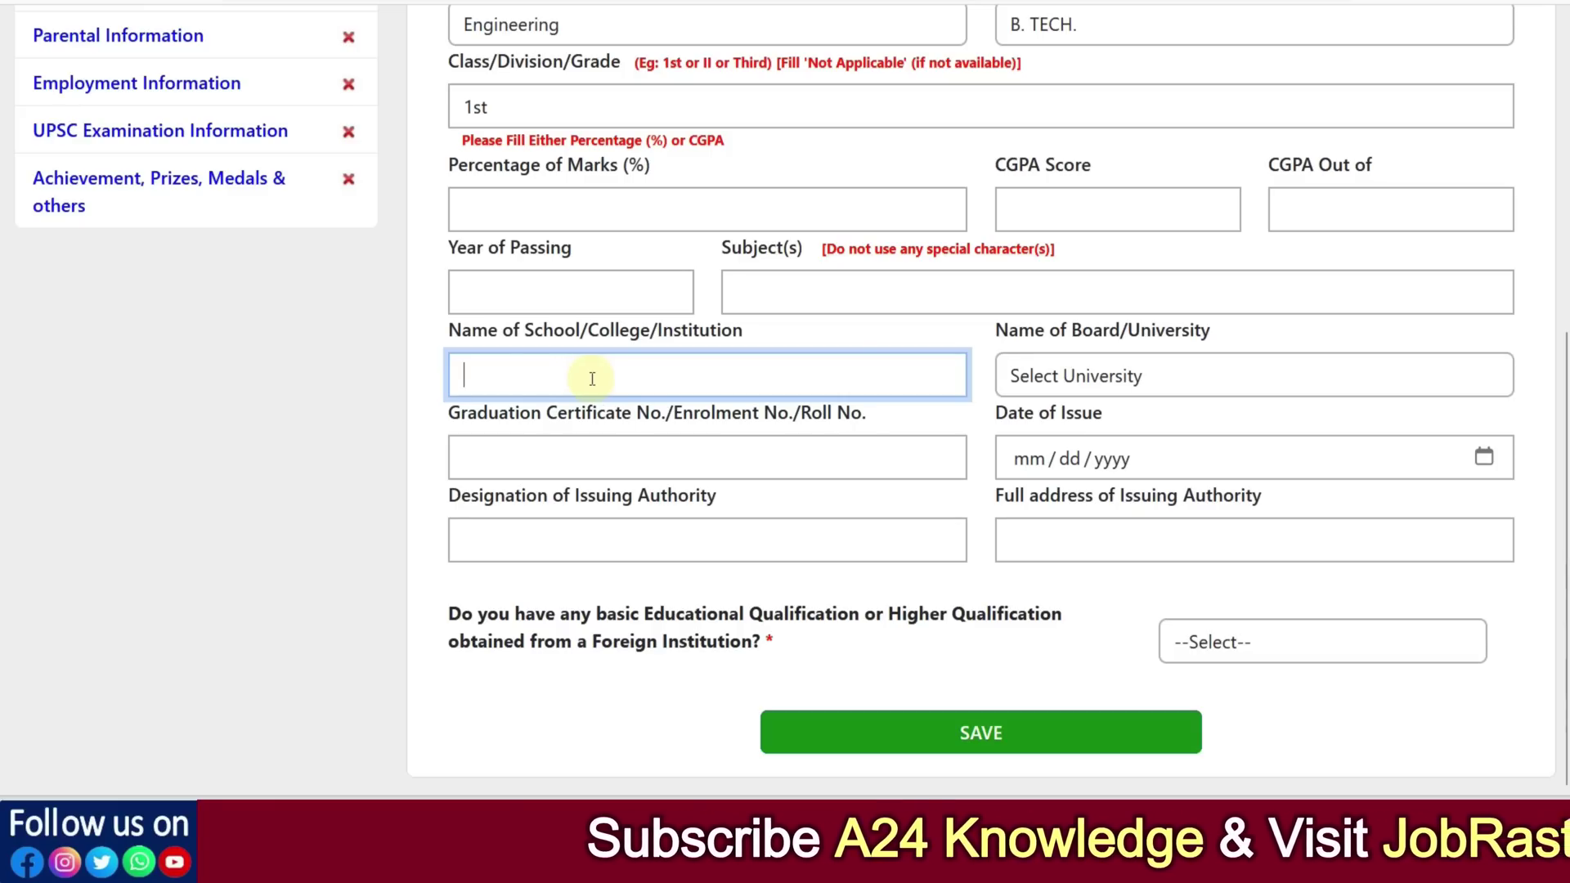
{"action": "left_click", "coordinate": [1018, 374]}
{"action": "scroll", "coordinate": [1046, 482], "scroll_direction": "down", "scroll_amount": 10}
{"action": "scroll", "coordinate": [1049, 488], "scroll_direction": "down", "scroll_amount": 10}
{"action": "left_click", "coordinate": [444, 451]}
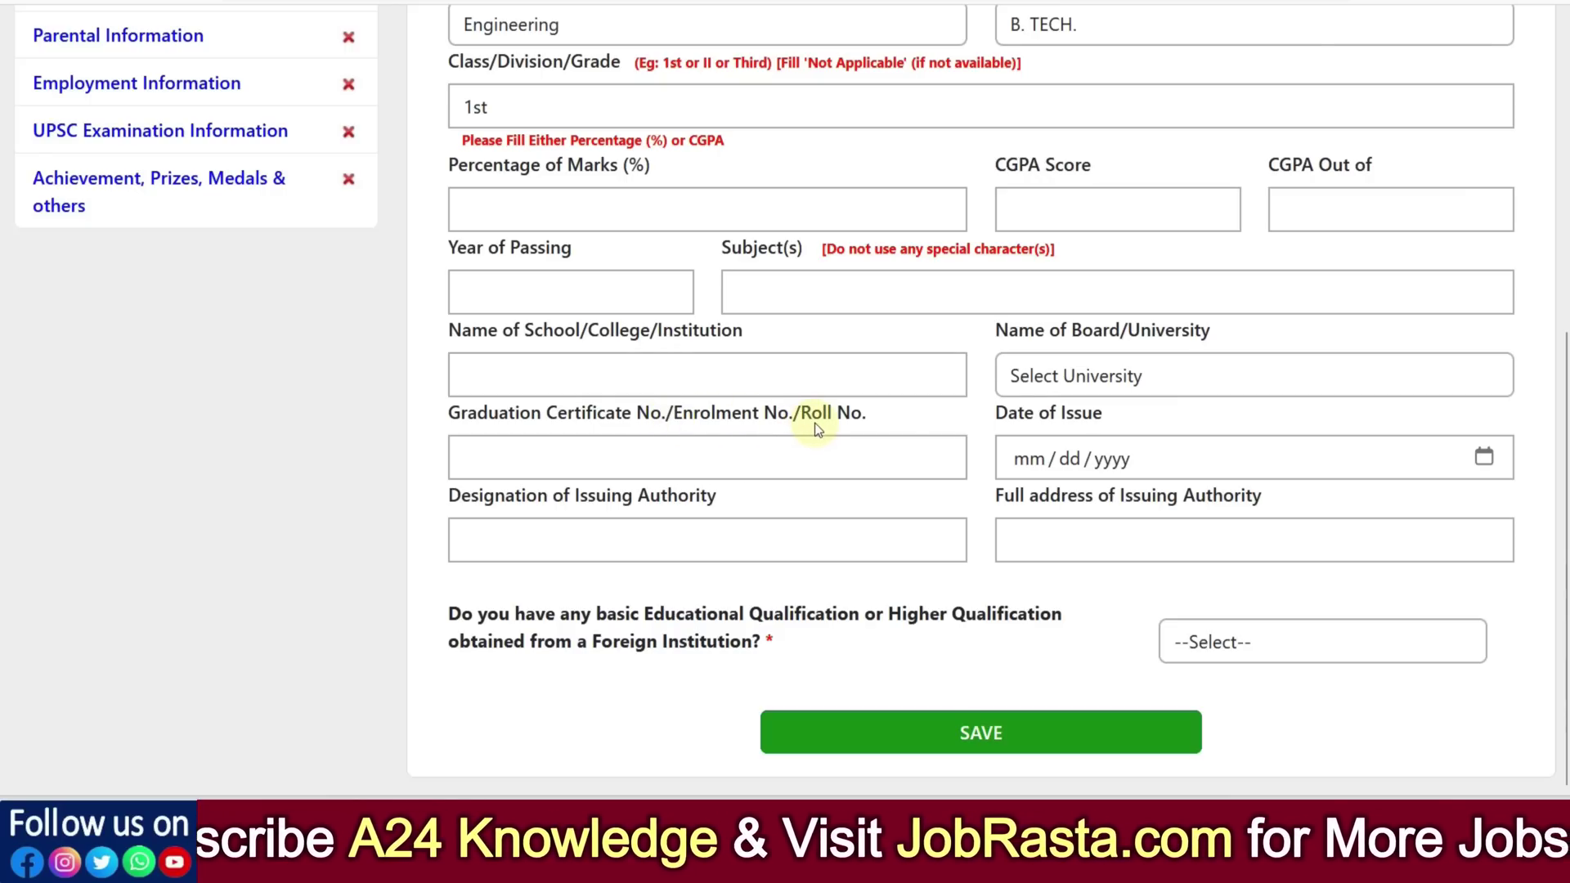
{"action": "left_click", "coordinate": [1483, 456]}
{"action": "left_click", "coordinate": [1478, 459]}
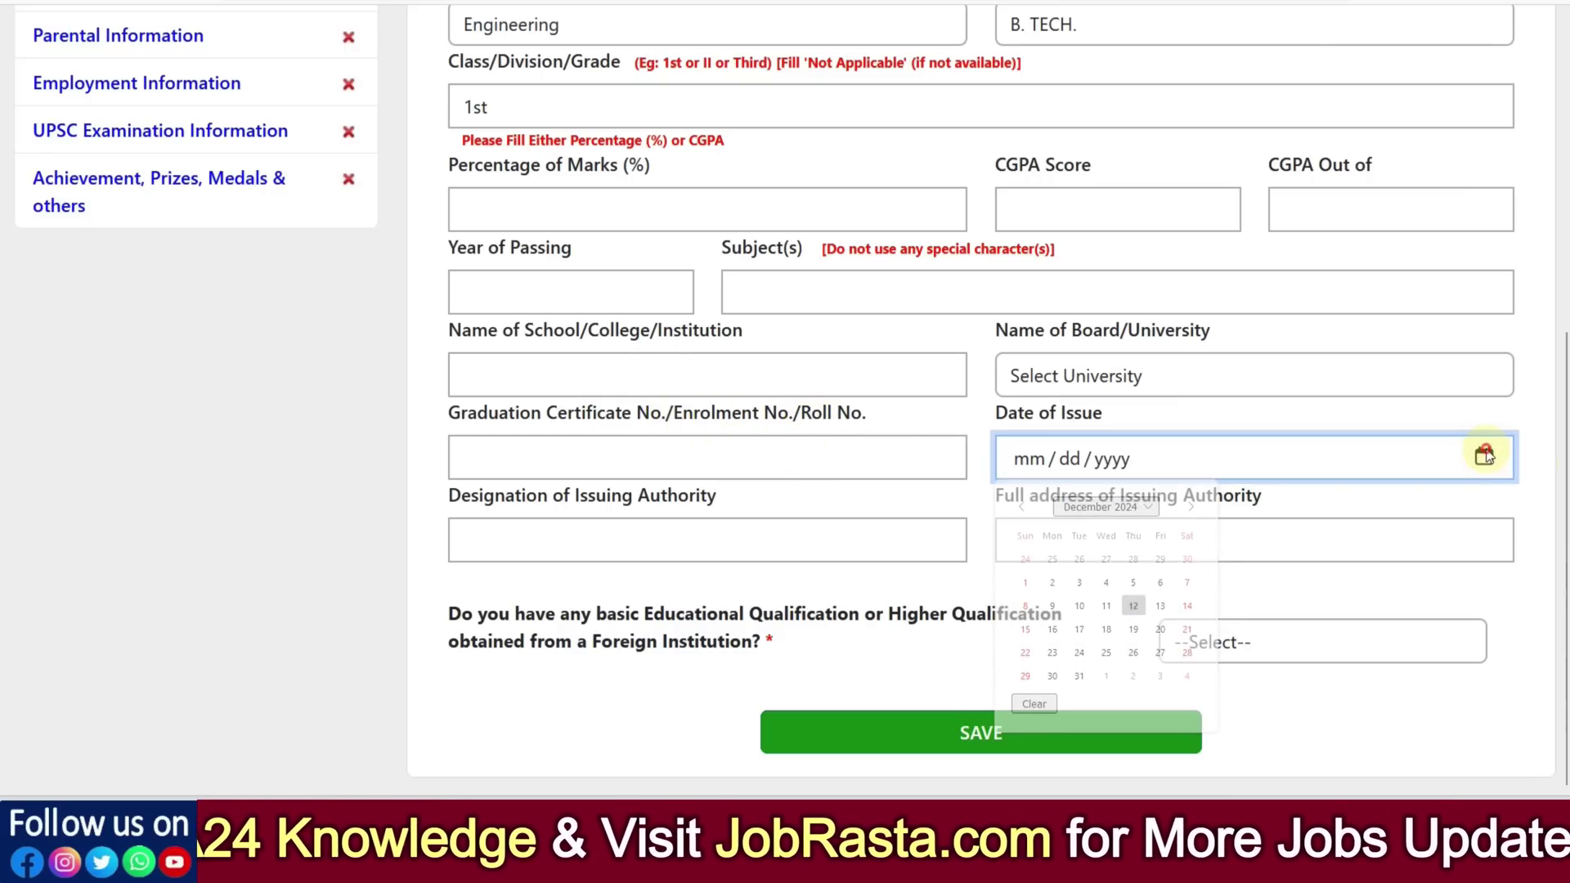
{"action": "left_click", "coordinate": [617, 541]}
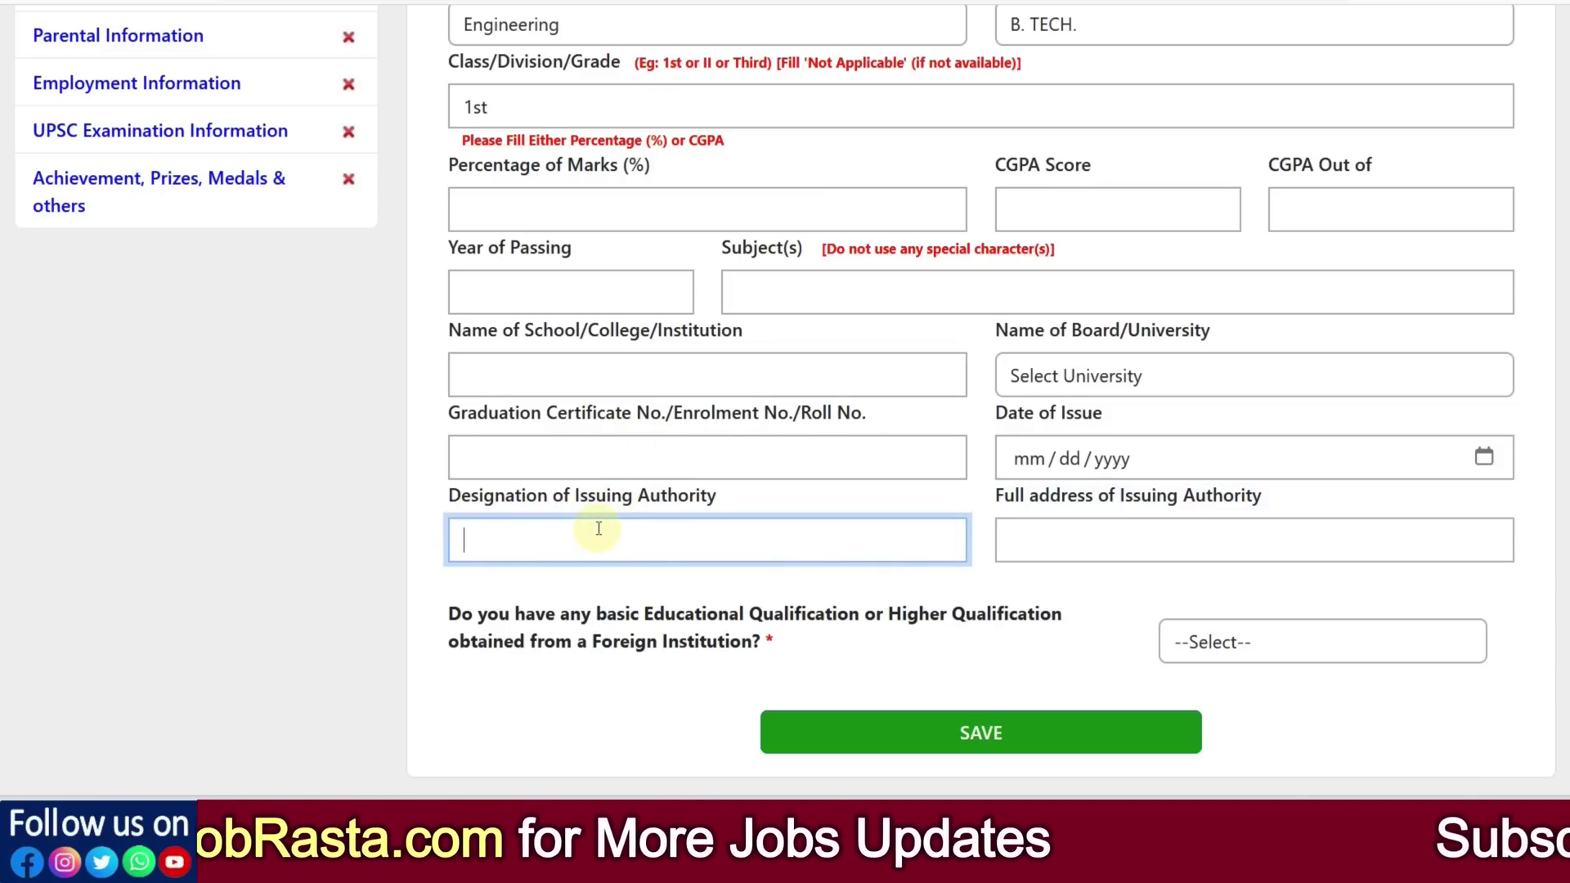
{"action": "left_click", "coordinate": [1037, 533]}
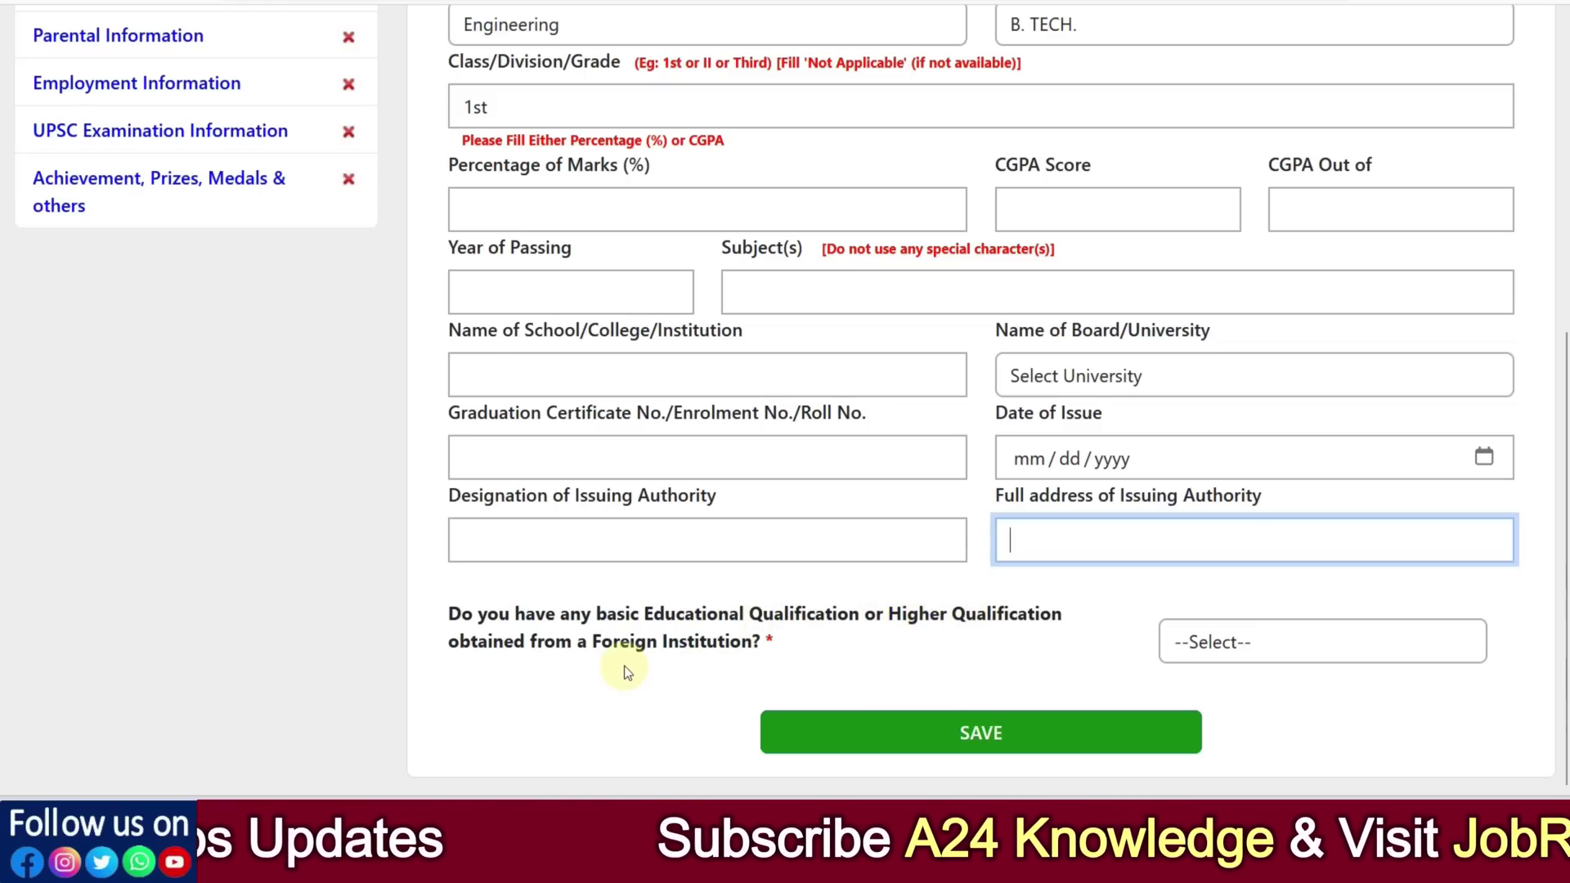
Answer NO to having a qualification from a foreign institution and try to save the graduation details.
{"action": "left_click", "coordinate": [1181, 642]}
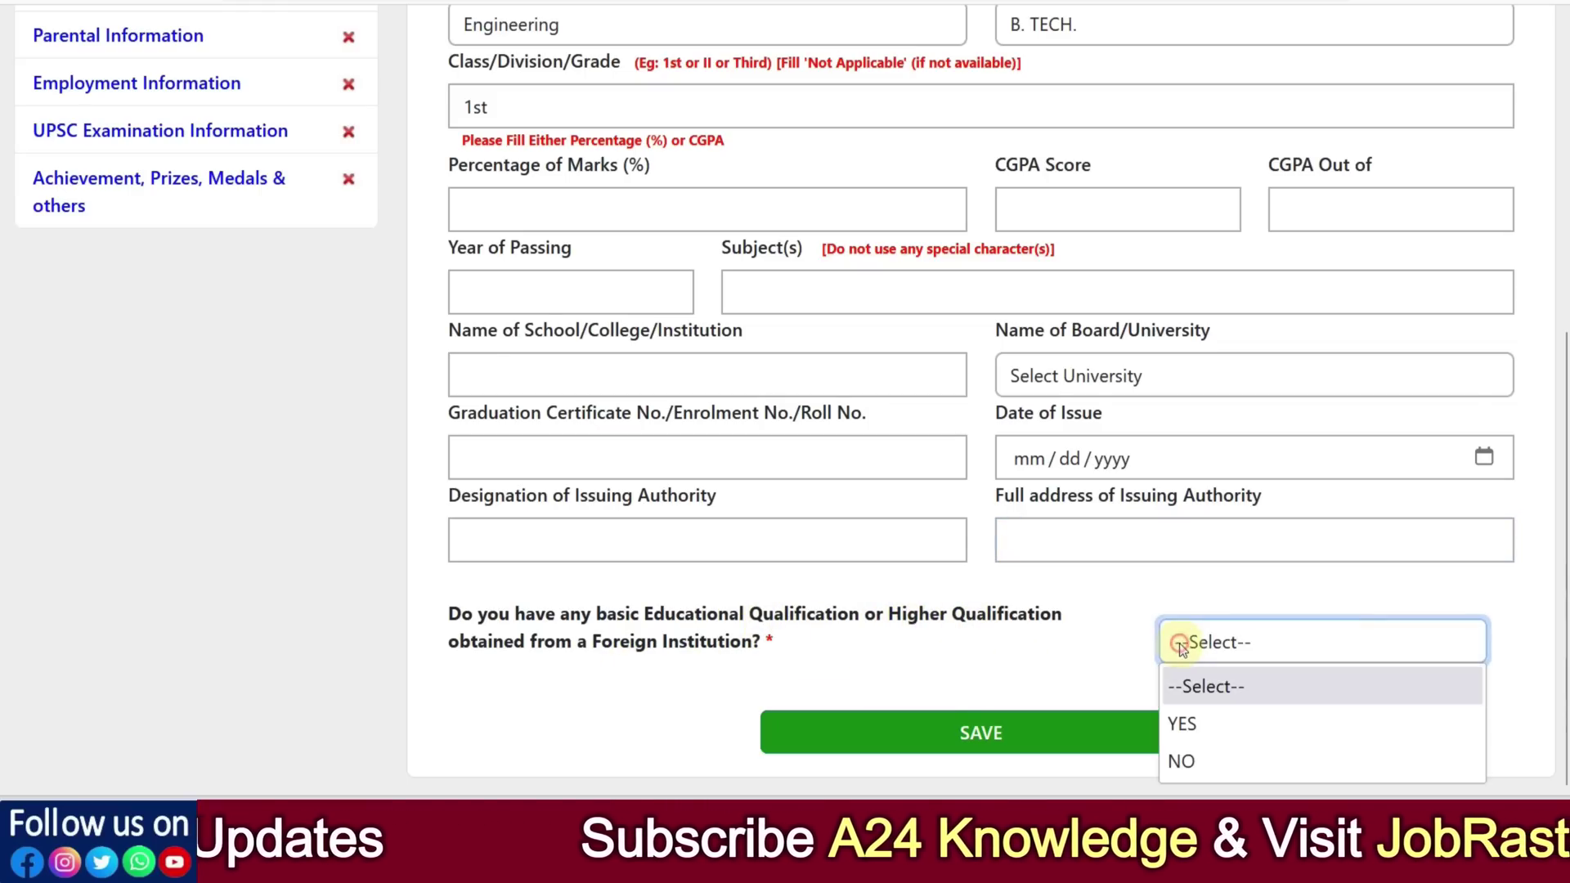
{"action": "left_click", "coordinate": [1195, 758]}
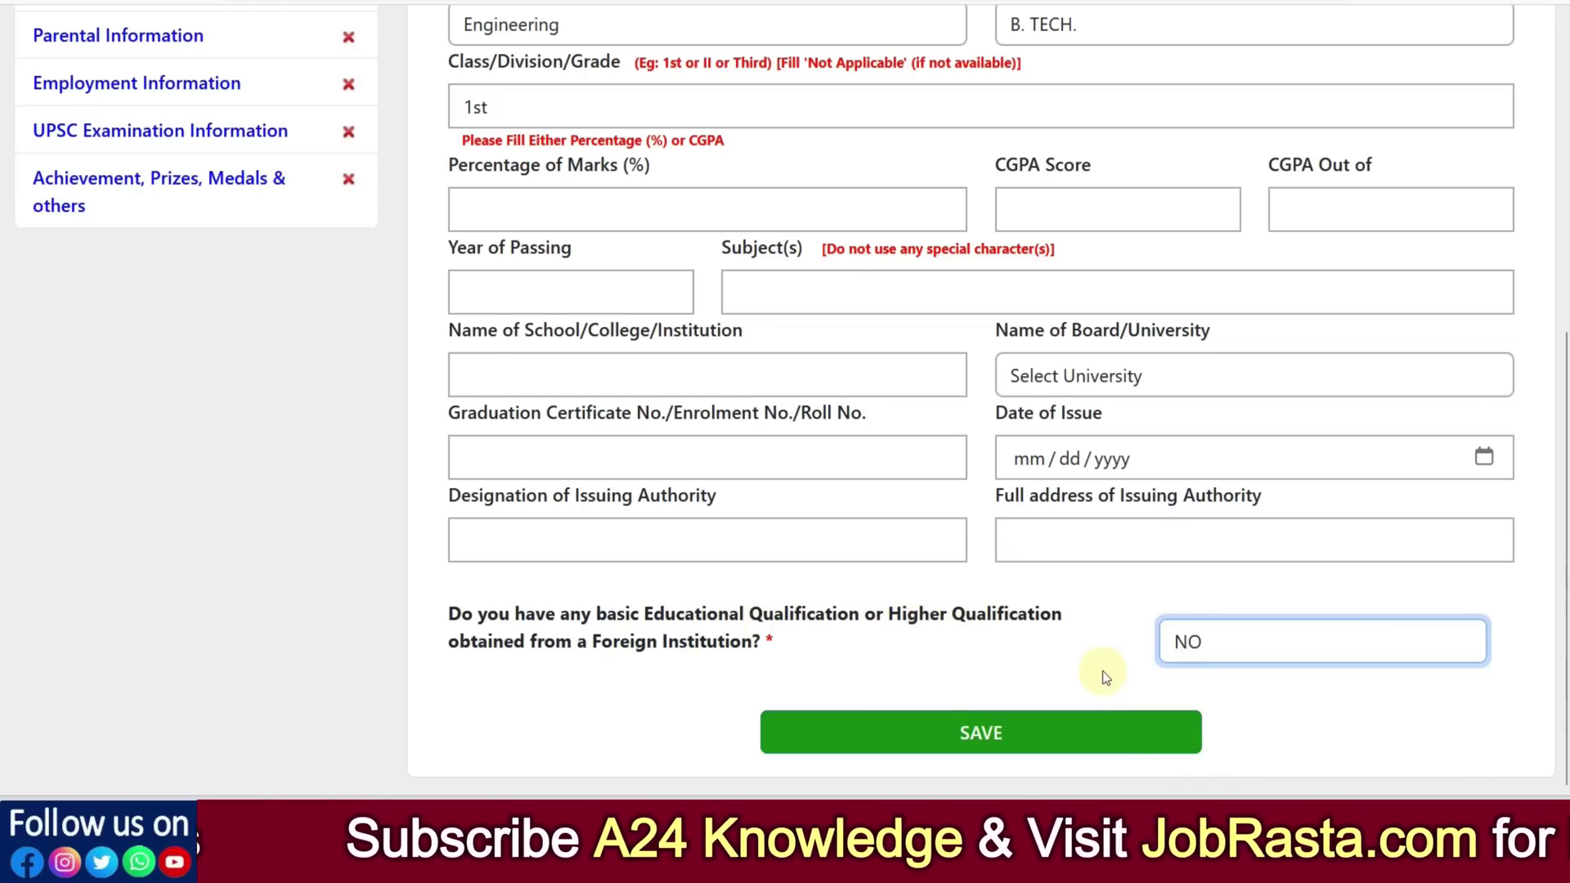
{"action": "left_click", "coordinate": [989, 736]}
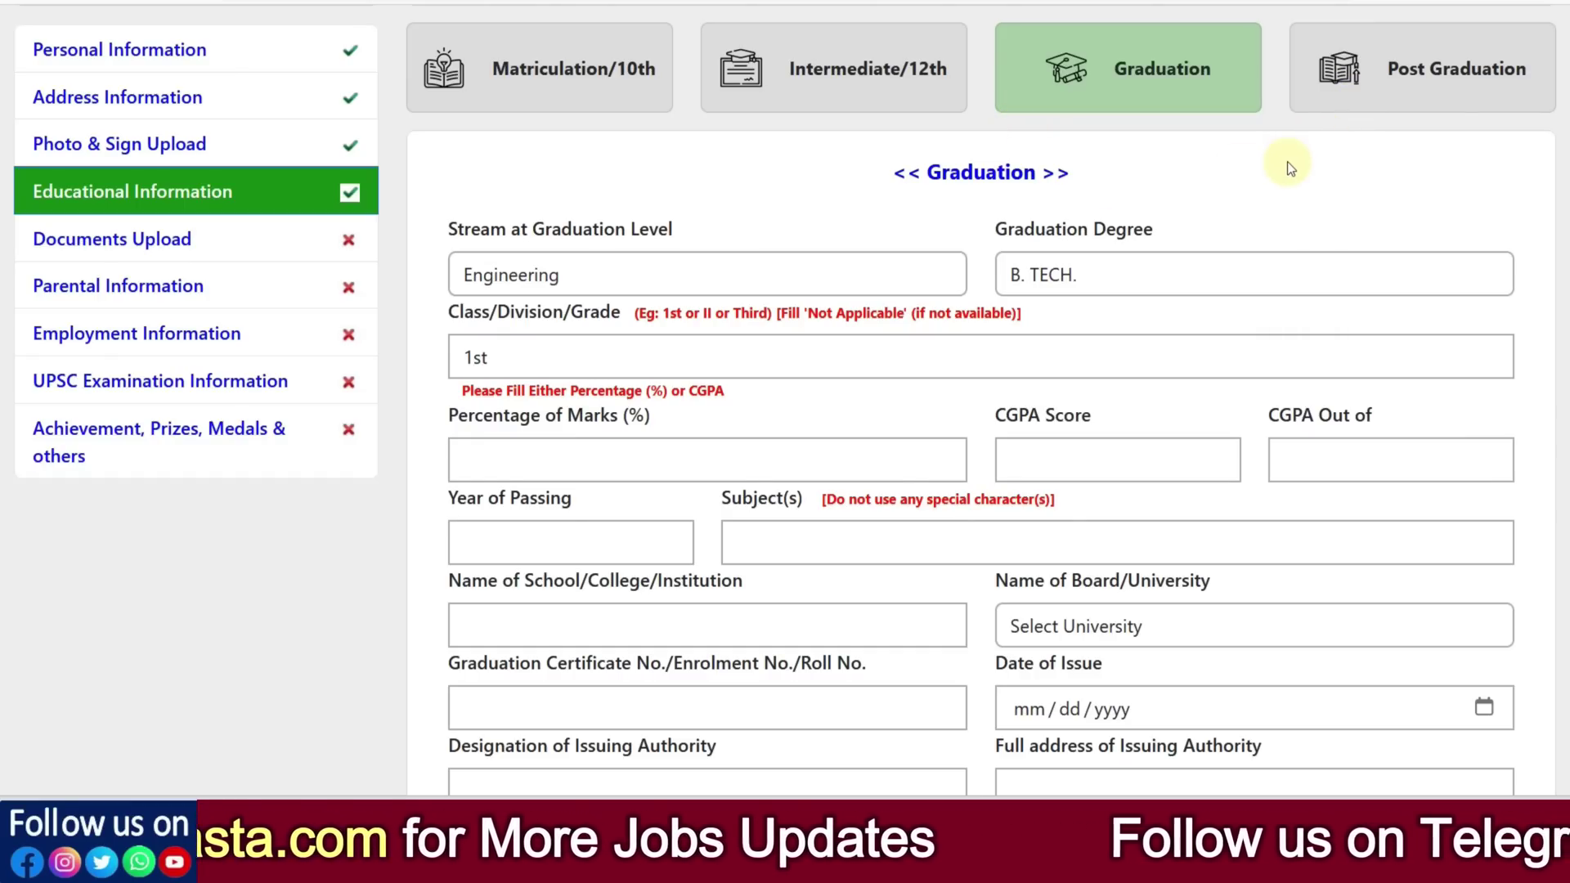
Open the Documents Upload section and review the required certificates, ID proof and file size and format rules.
{"action": "left_click", "coordinate": [150, 254]}
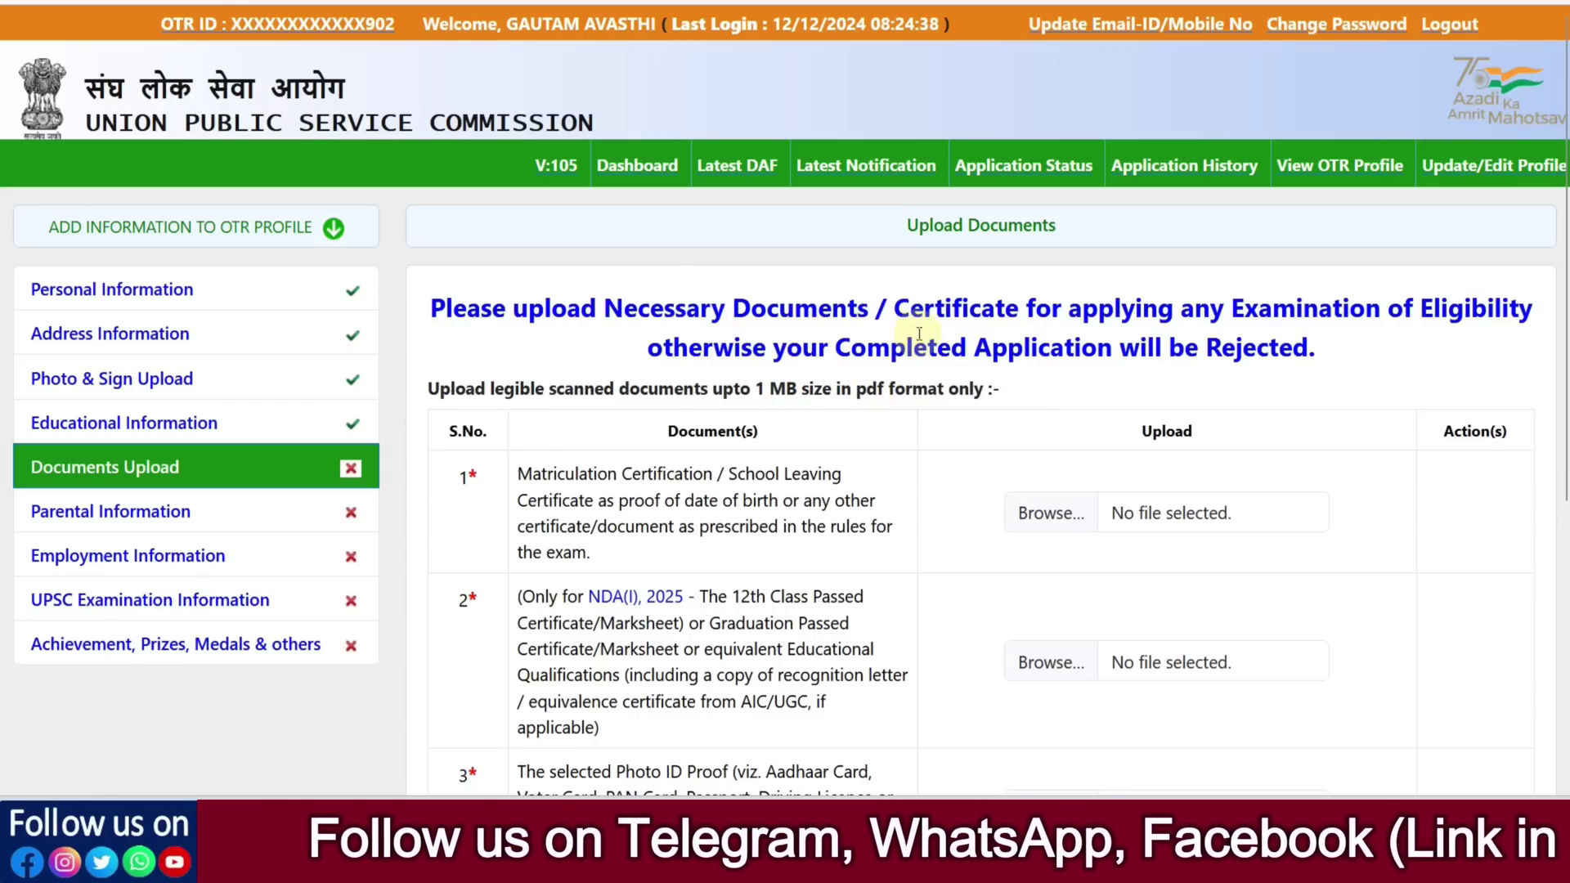
{"action": "double_click", "coordinate": [869, 389]}
{"action": "left_click", "coordinate": [914, 420]}
{"action": "scroll", "coordinate": [915, 423], "scroll_direction": "down", "scroll_amount": 2}
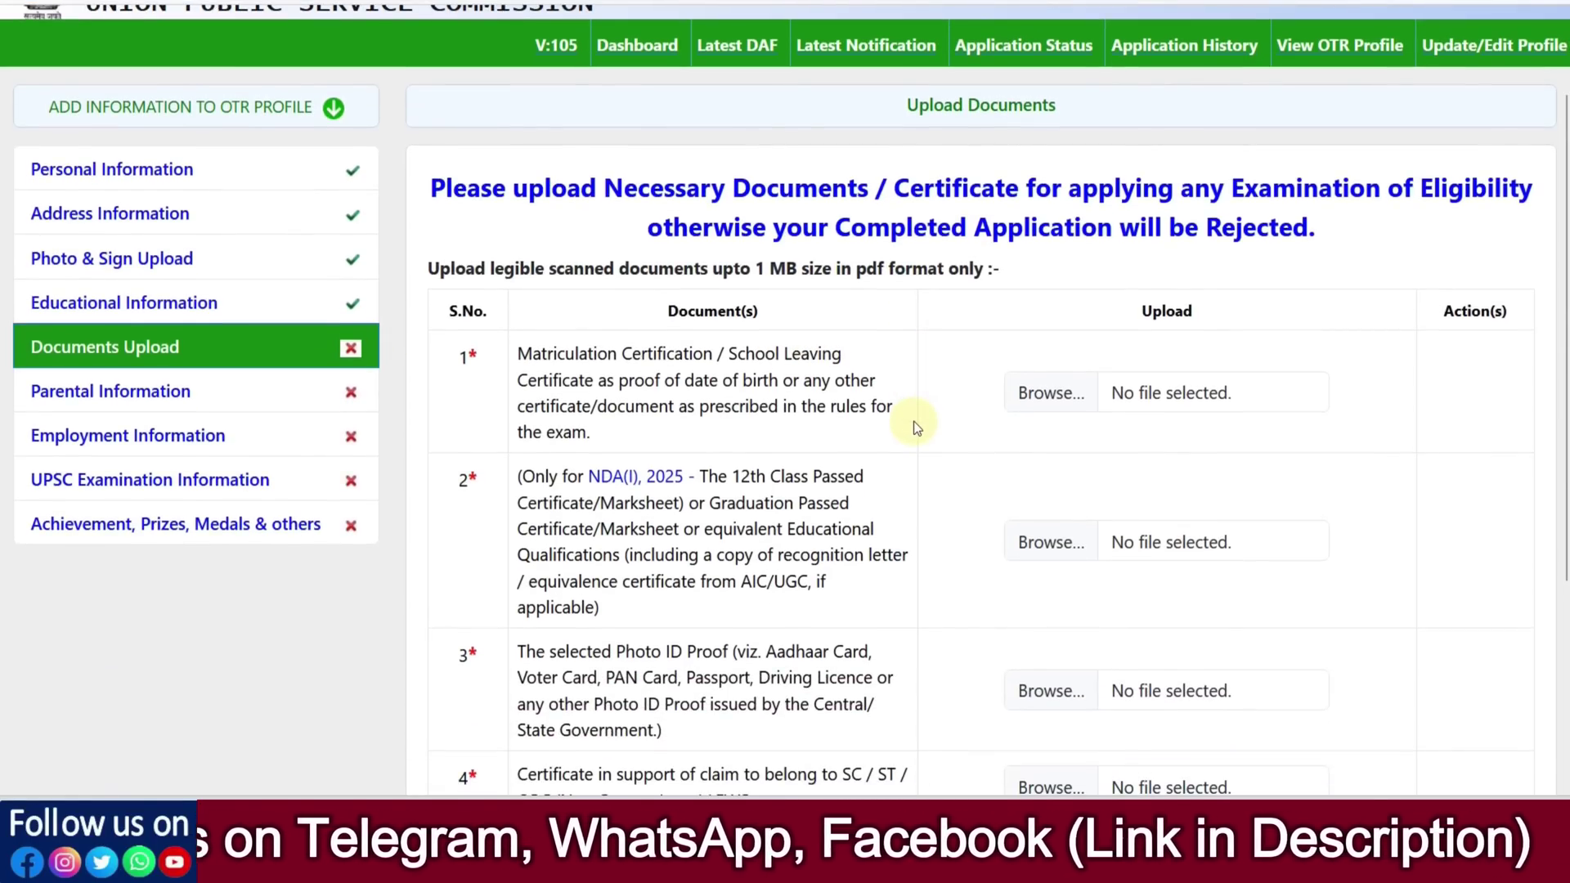
{"action": "scroll", "coordinate": [914, 420], "scroll_direction": "down", "scroll_amount": 2}
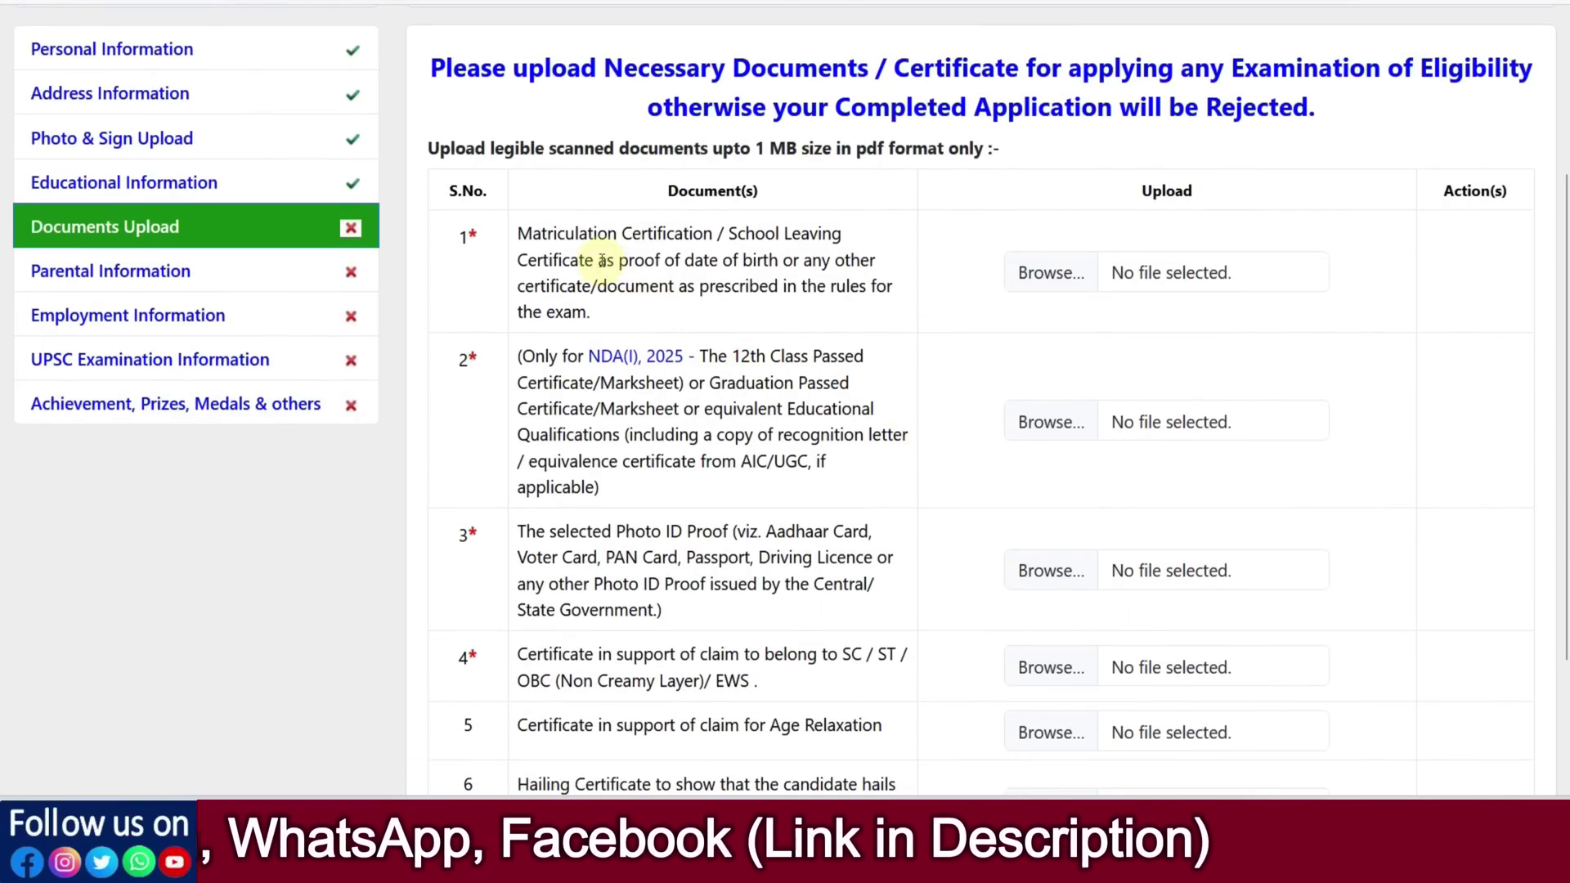
{"action": "left_click_drag", "start_coordinate": [634, 269], "coordinate": [715, 267]}
{"action": "left_click", "coordinate": [732, 268]}
{"action": "scroll", "coordinate": [768, 358], "scroll_direction": "down", "scroll_amount": 2}
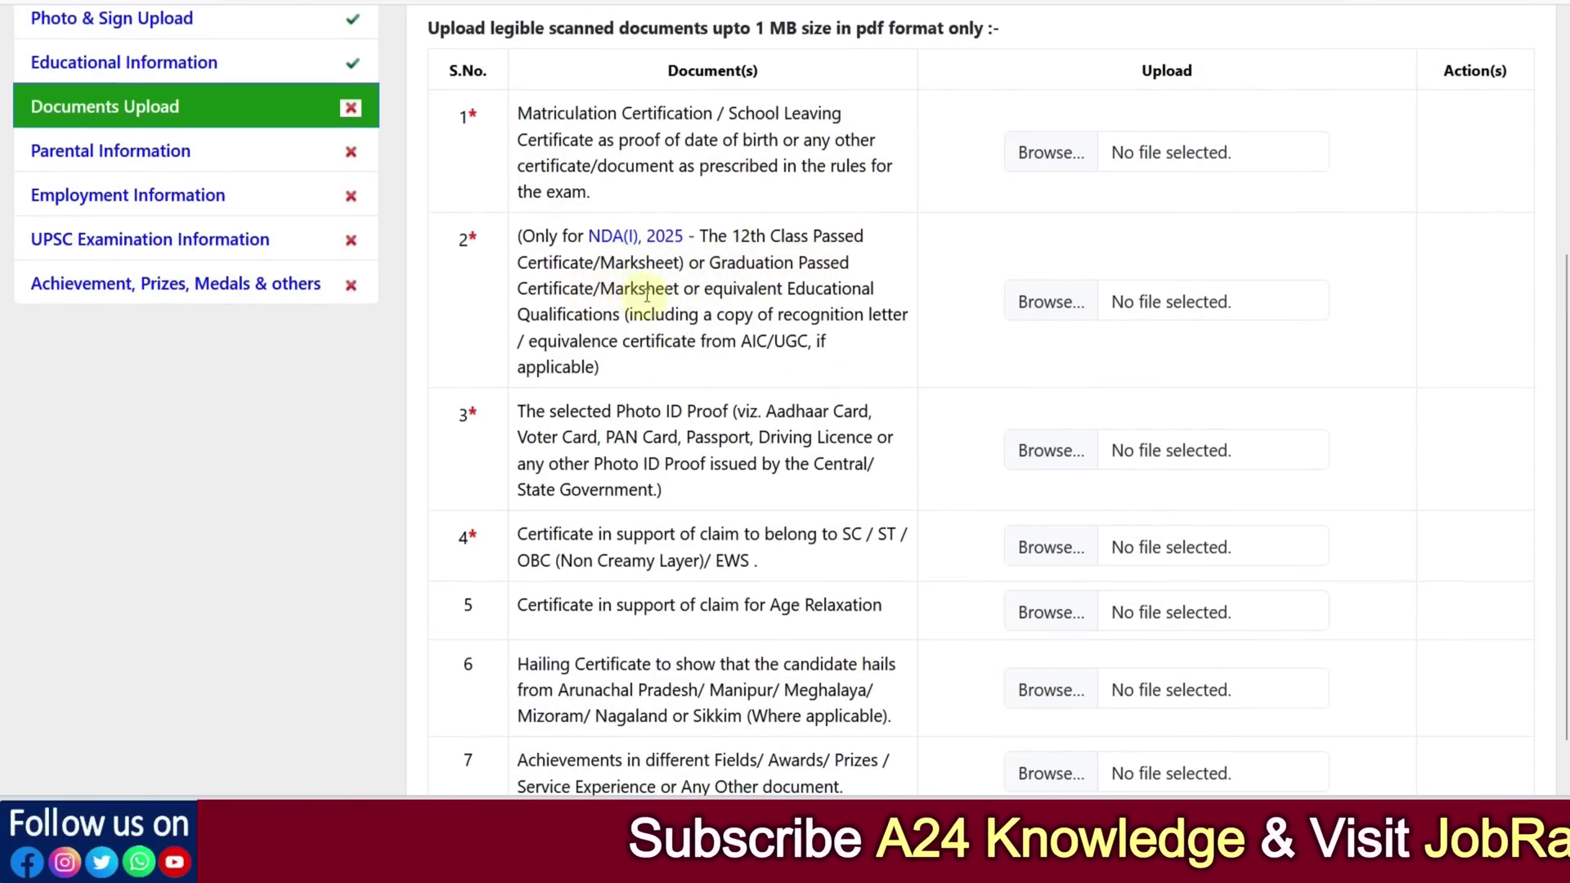
{"action": "scroll", "coordinate": [820, 322], "scroll_direction": "down", "scroll_amount": 1}
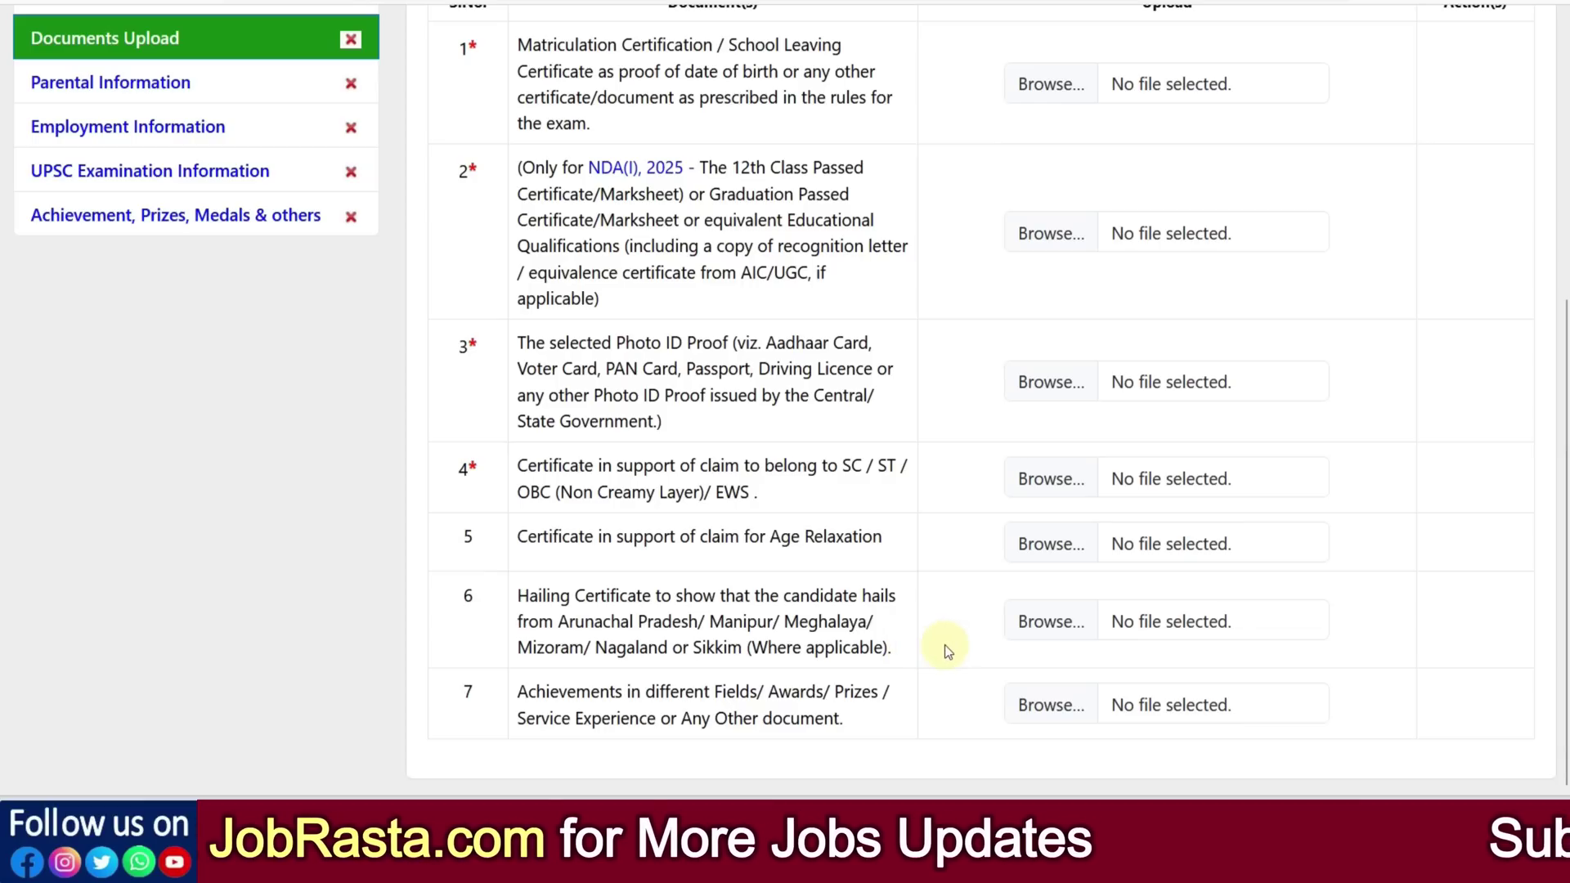
{"action": "scroll", "coordinate": [901, 620], "scroll_direction": "up", "scroll_amount": 2}
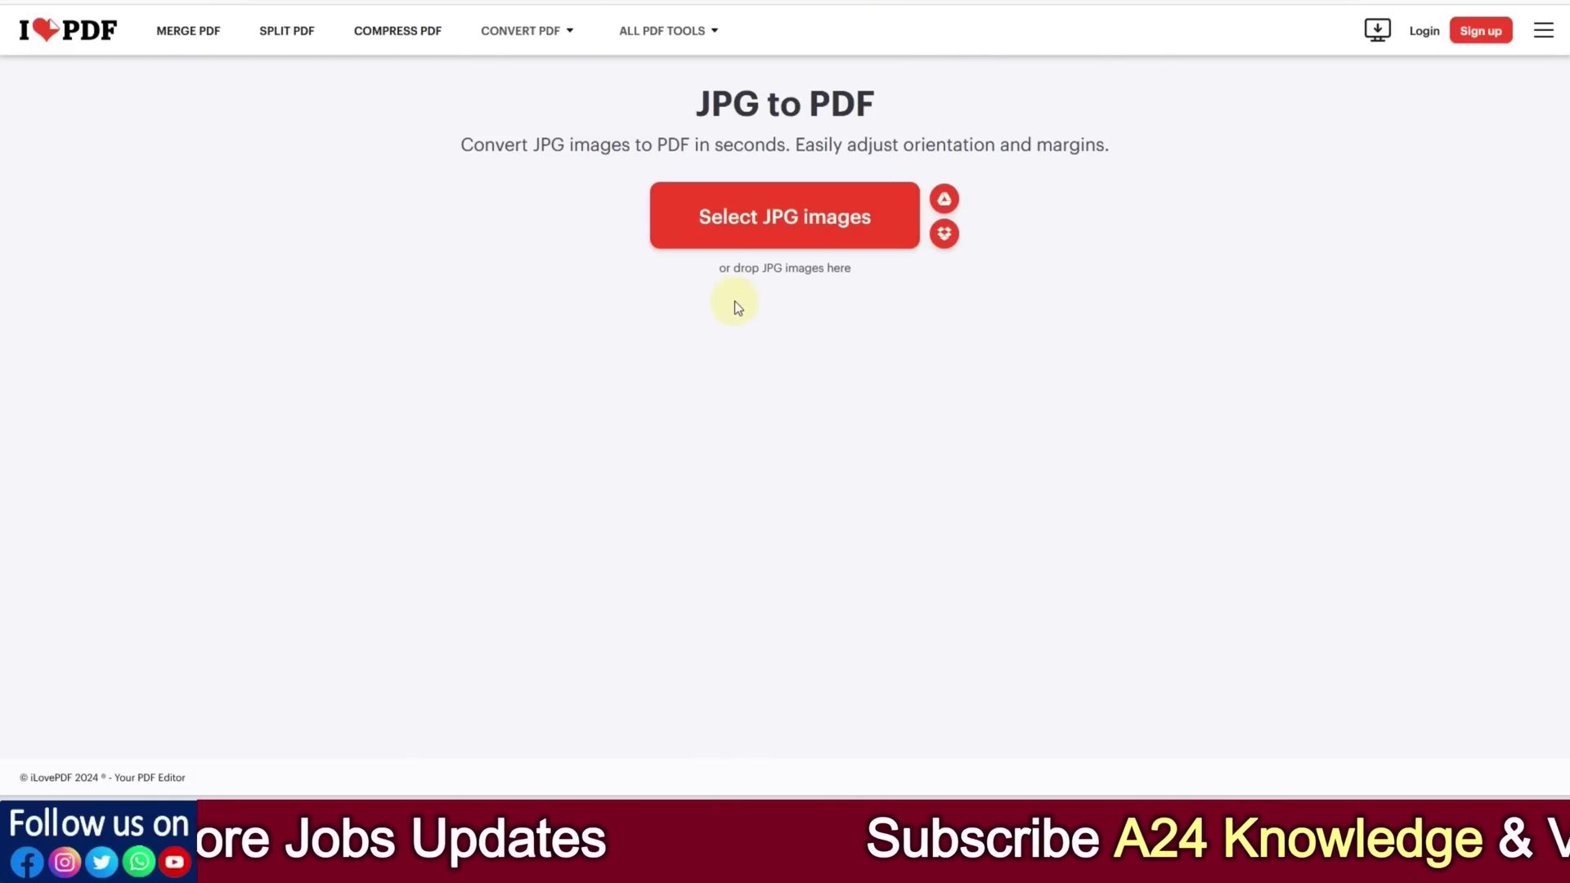
Convert 888 - Copy - Copy.jpg to a PDF with portrait orientation, A4 page size and no margin.
{"action": "left_click", "coordinate": [807, 232]}
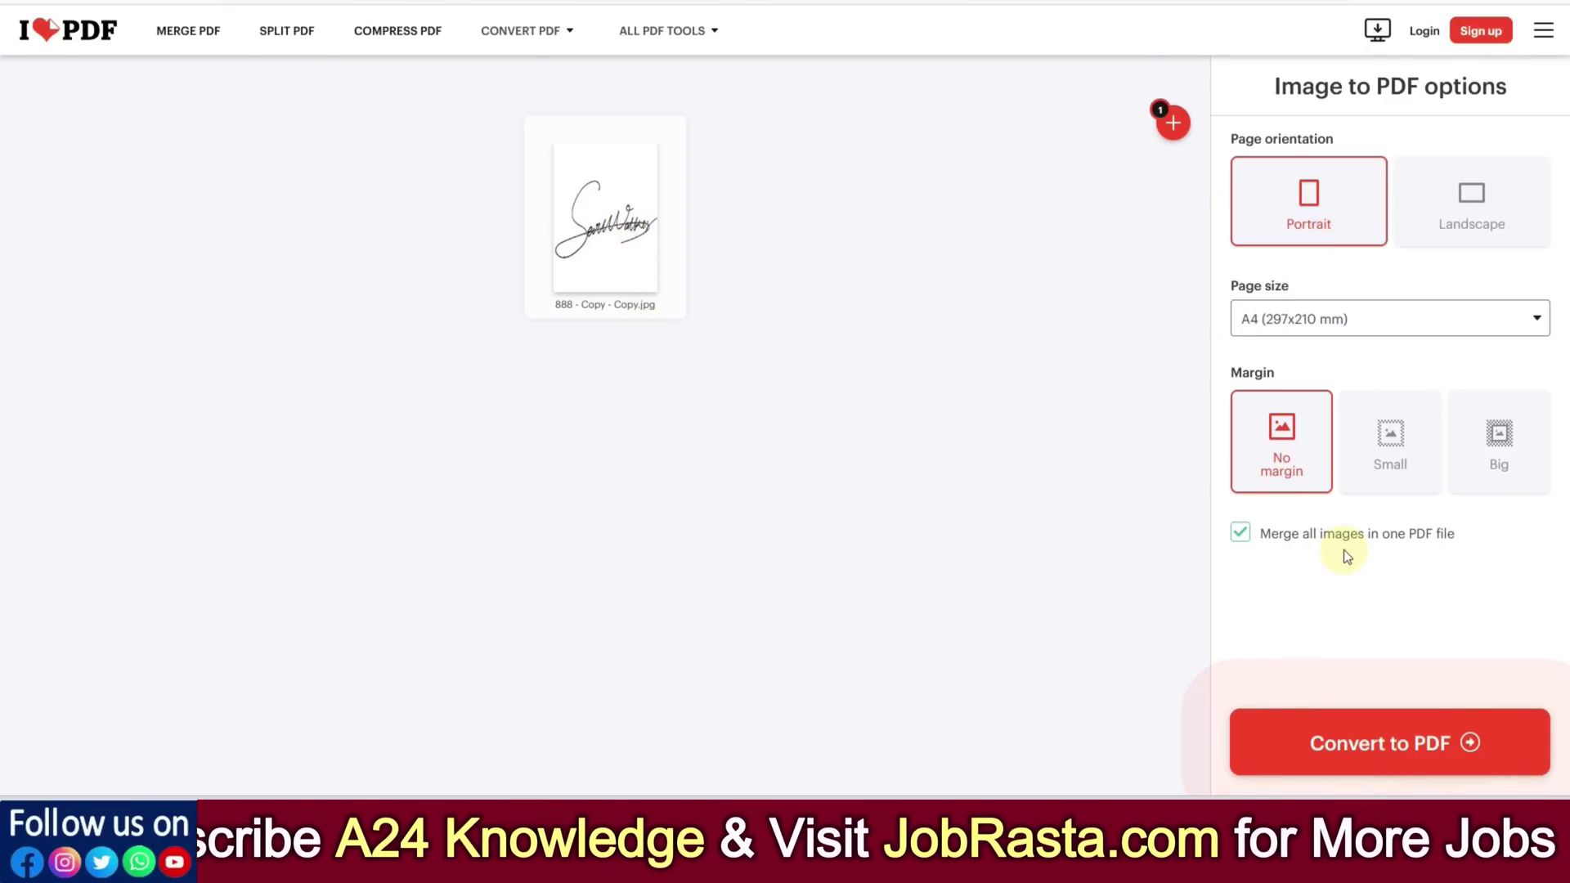
{"action": "left_click", "coordinate": [1385, 749]}
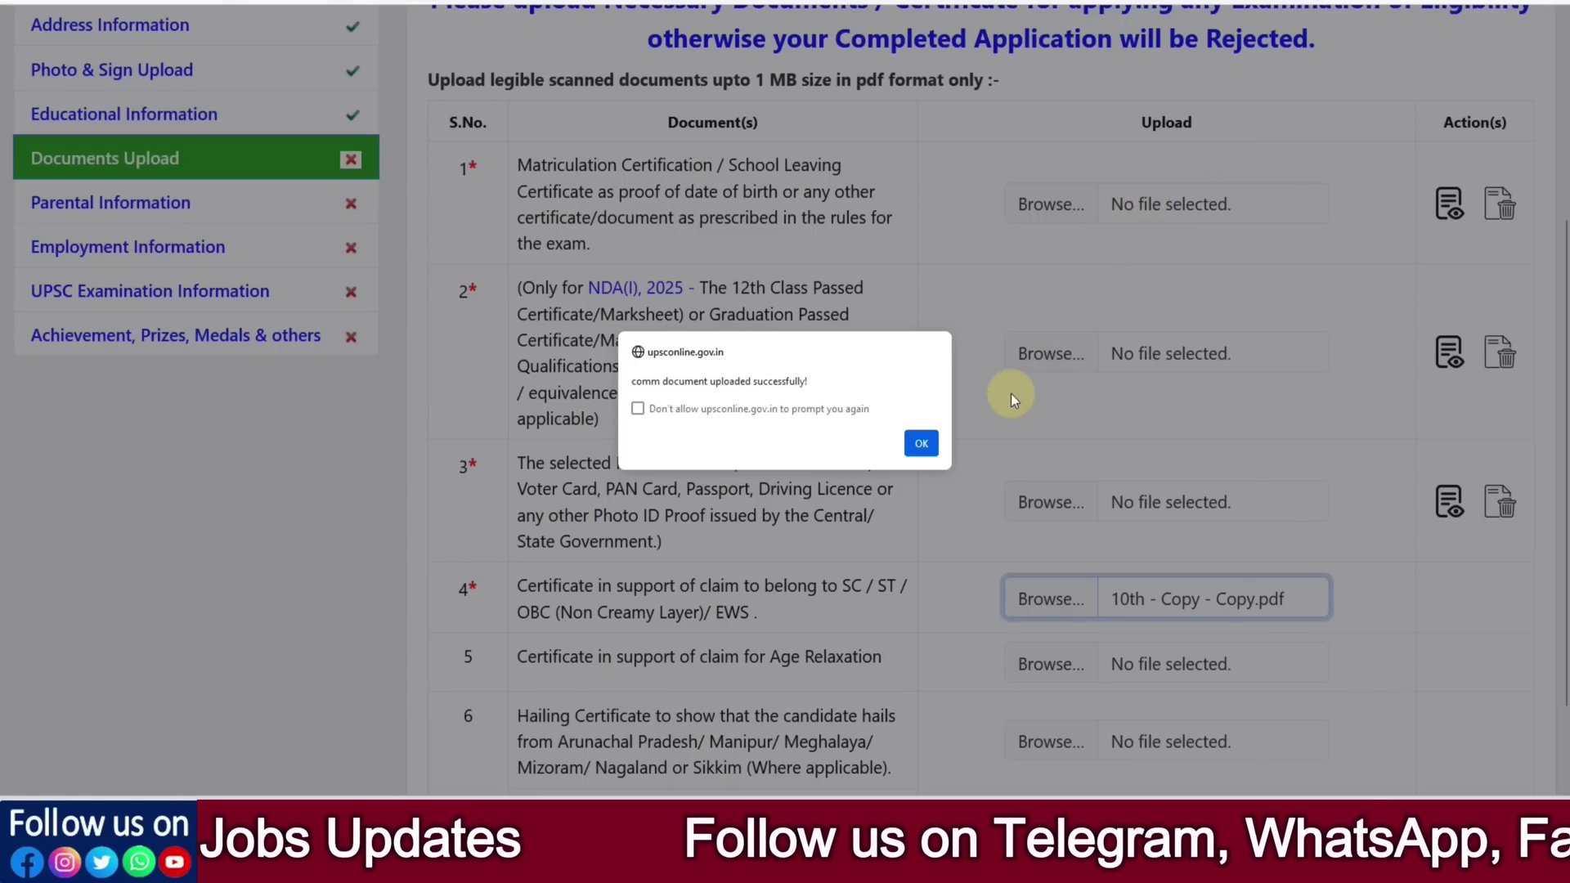
Finish uploading 10th - Copy - Copy.pdf as the SC/ST/OBC/EWS certificate on the UPSC site and review the document list.
{"action": "left_click", "coordinate": [921, 442]}
{"action": "scroll", "coordinate": [1181, 417], "scroll_direction": "down", "scroll_amount": 2}
{"action": "scroll", "coordinate": [1212, 450], "scroll_direction": "up", "scroll_amount": 6}
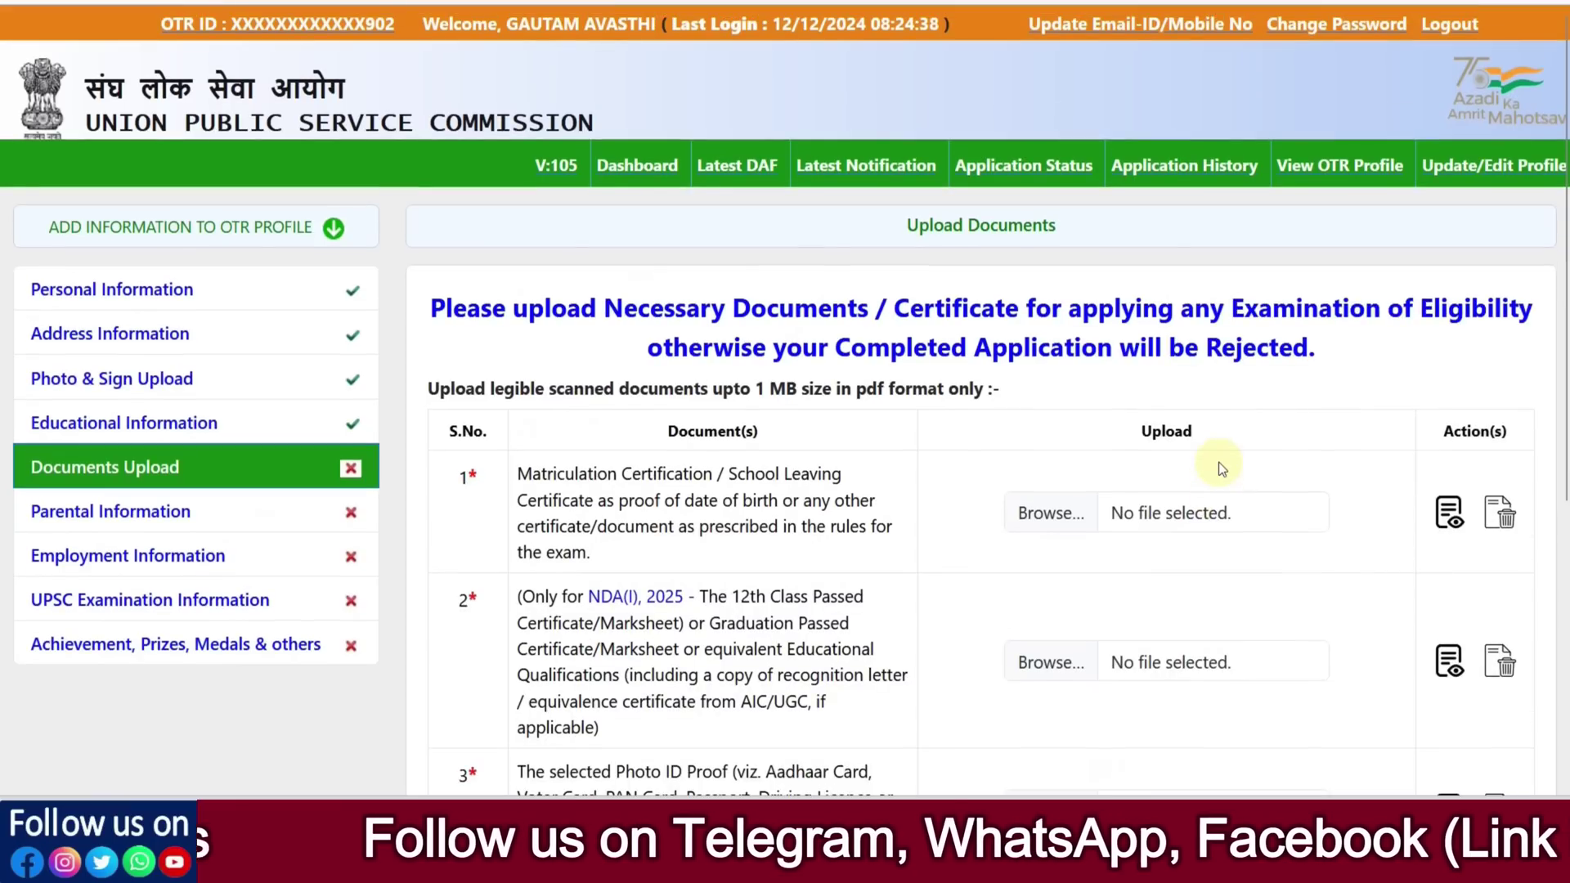
{"action": "scroll", "coordinate": [1218, 463], "scroll_direction": "down", "scroll_amount": 4}
{"action": "scroll", "coordinate": [1218, 463], "scroll_direction": "up", "scroll_amount": 2}
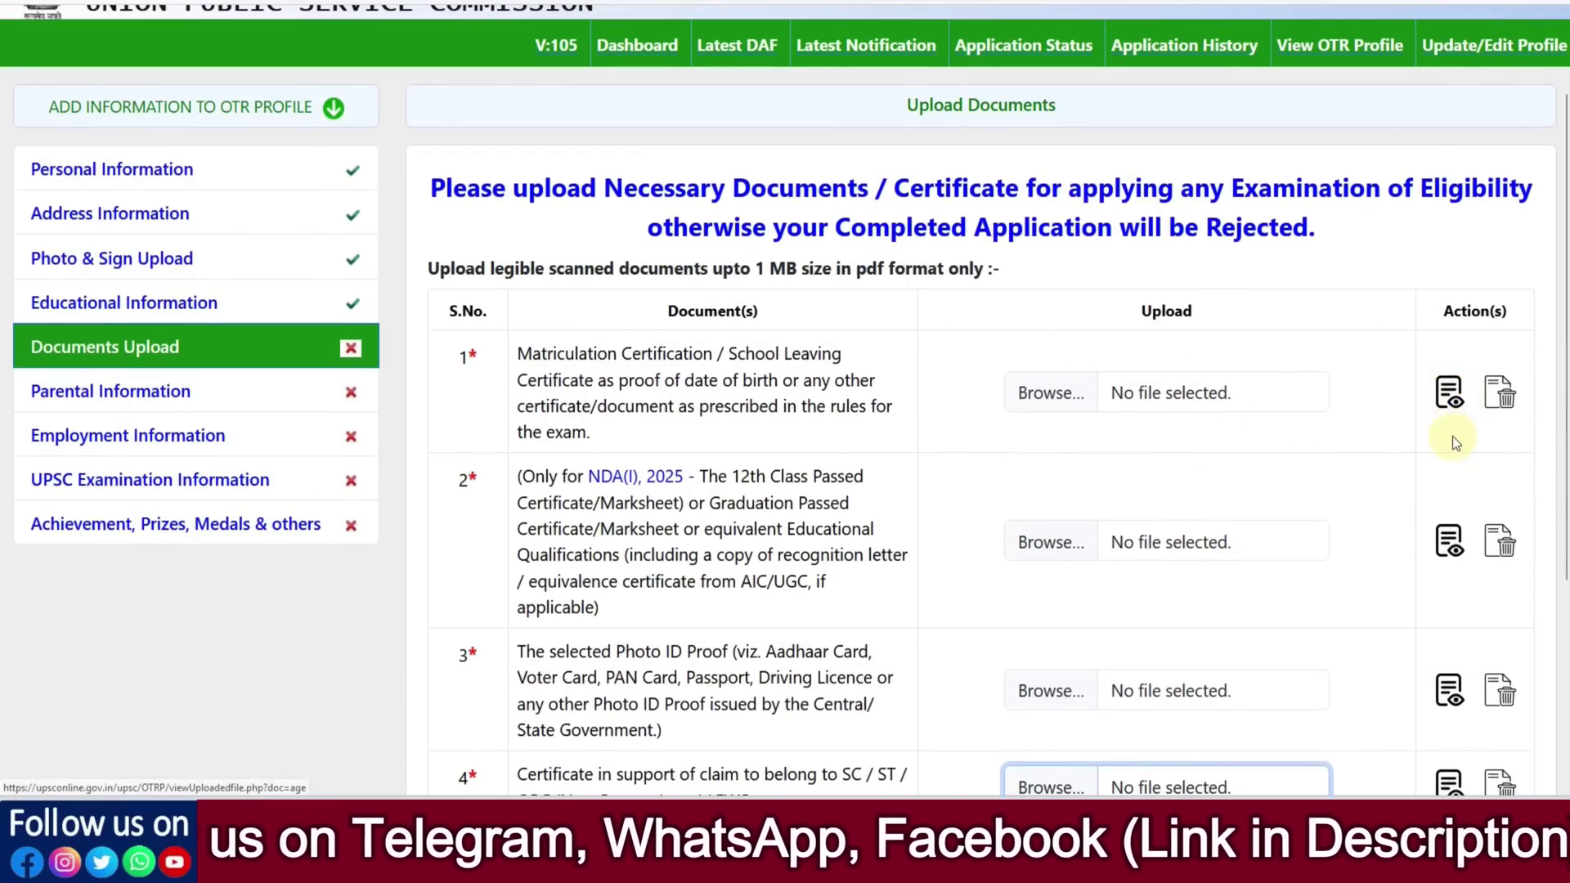
{"action": "scroll", "coordinate": [1452, 435], "scroll_direction": "down", "scroll_amount": 4}
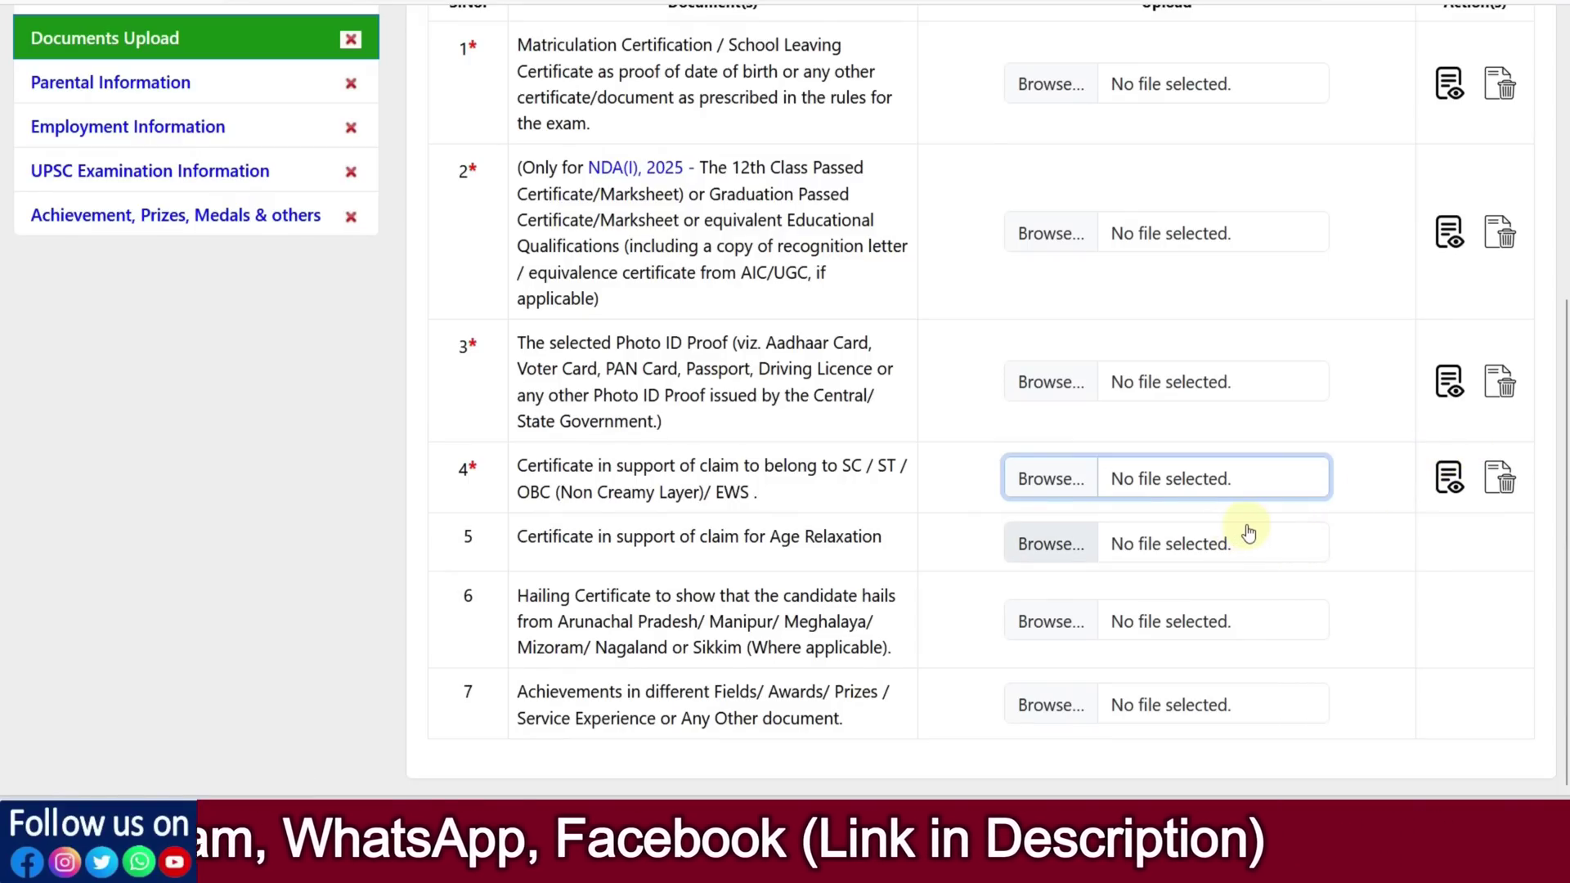
{"action": "scroll", "coordinate": [1249, 533], "scroll_direction": "up", "scroll_amount": 2}
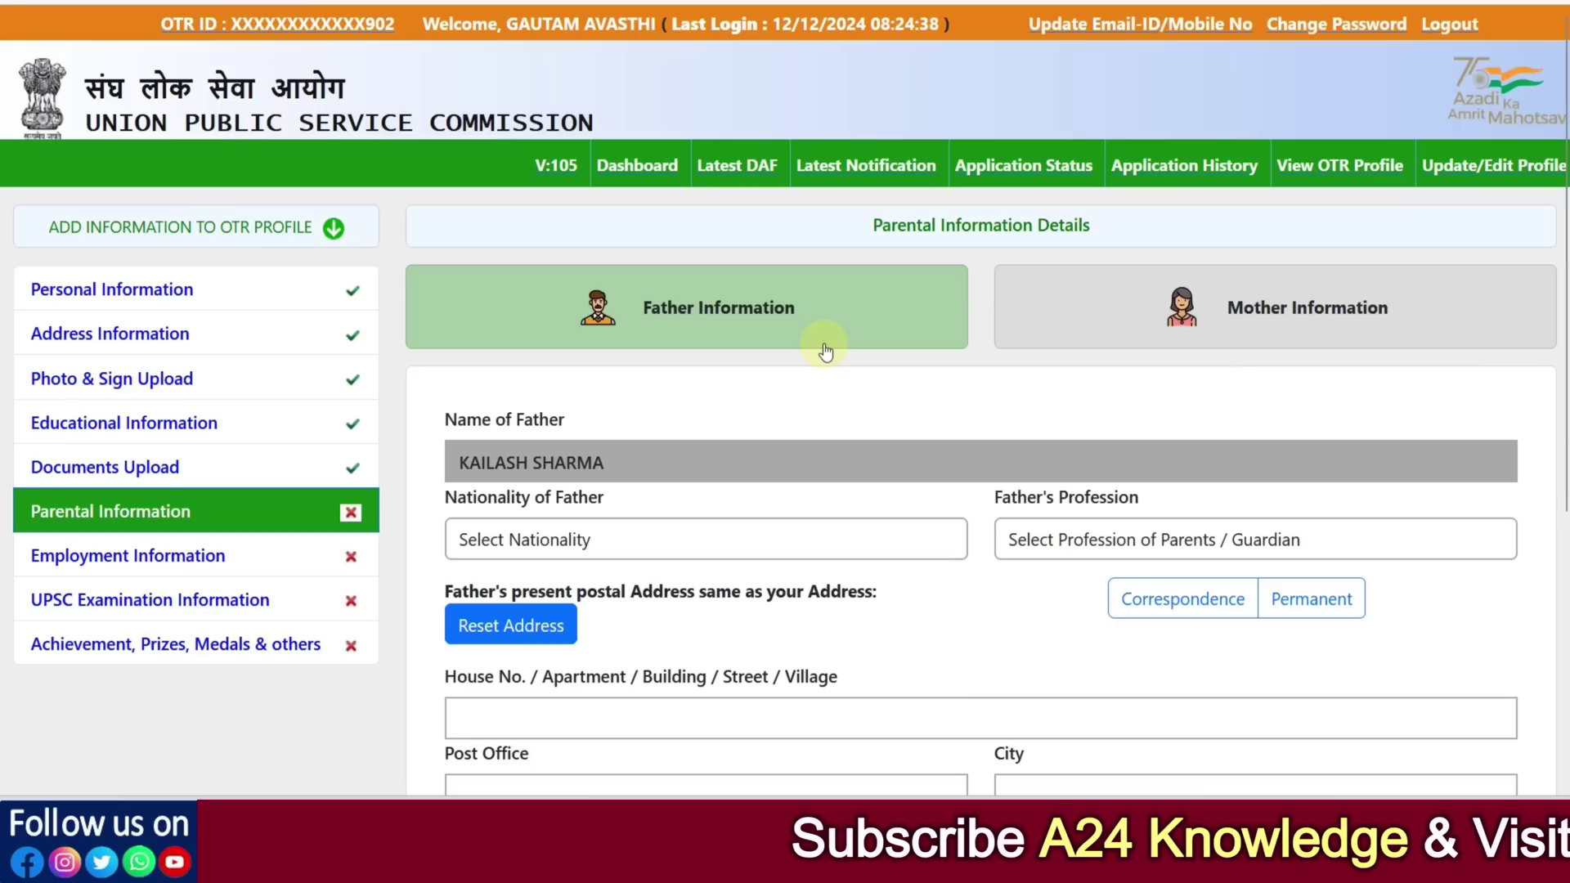
Set the father's nationality to INDIAN and his profession to Teaching.
{"action": "scroll", "coordinate": [826, 351], "scroll_direction": "down", "scroll_amount": 3}
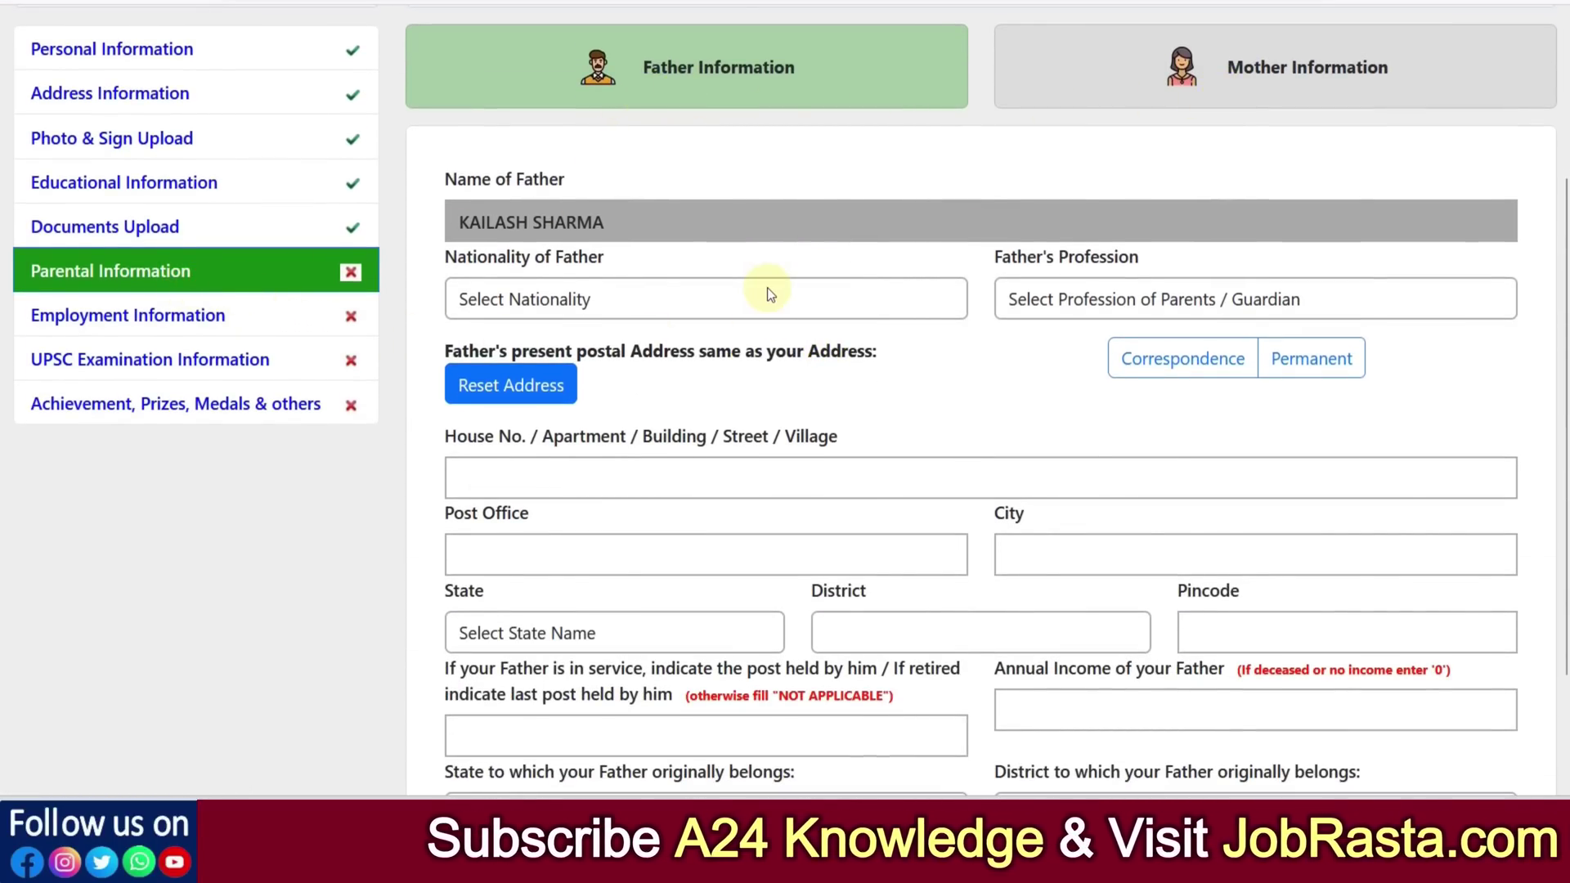
{"action": "scroll", "coordinate": [695, 261], "scroll_direction": "down", "scroll_amount": 2}
{"action": "left_click", "coordinate": [614, 177]}
{"action": "left_click", "coordinate": [563, 250]}
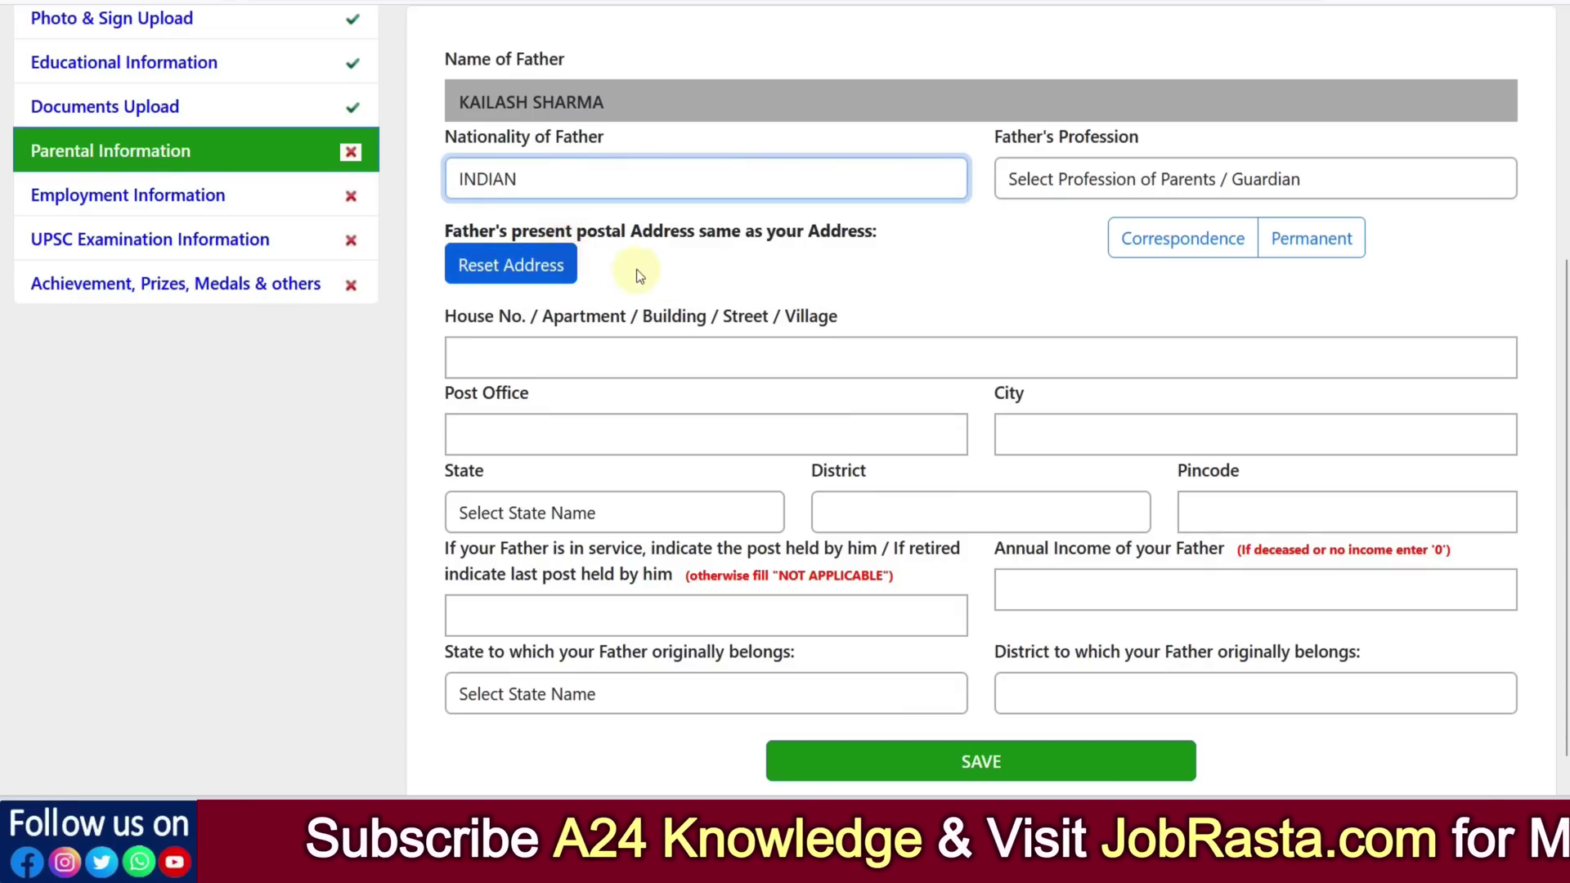
{"action": "left_click", "coordinate": [1013, 182]}
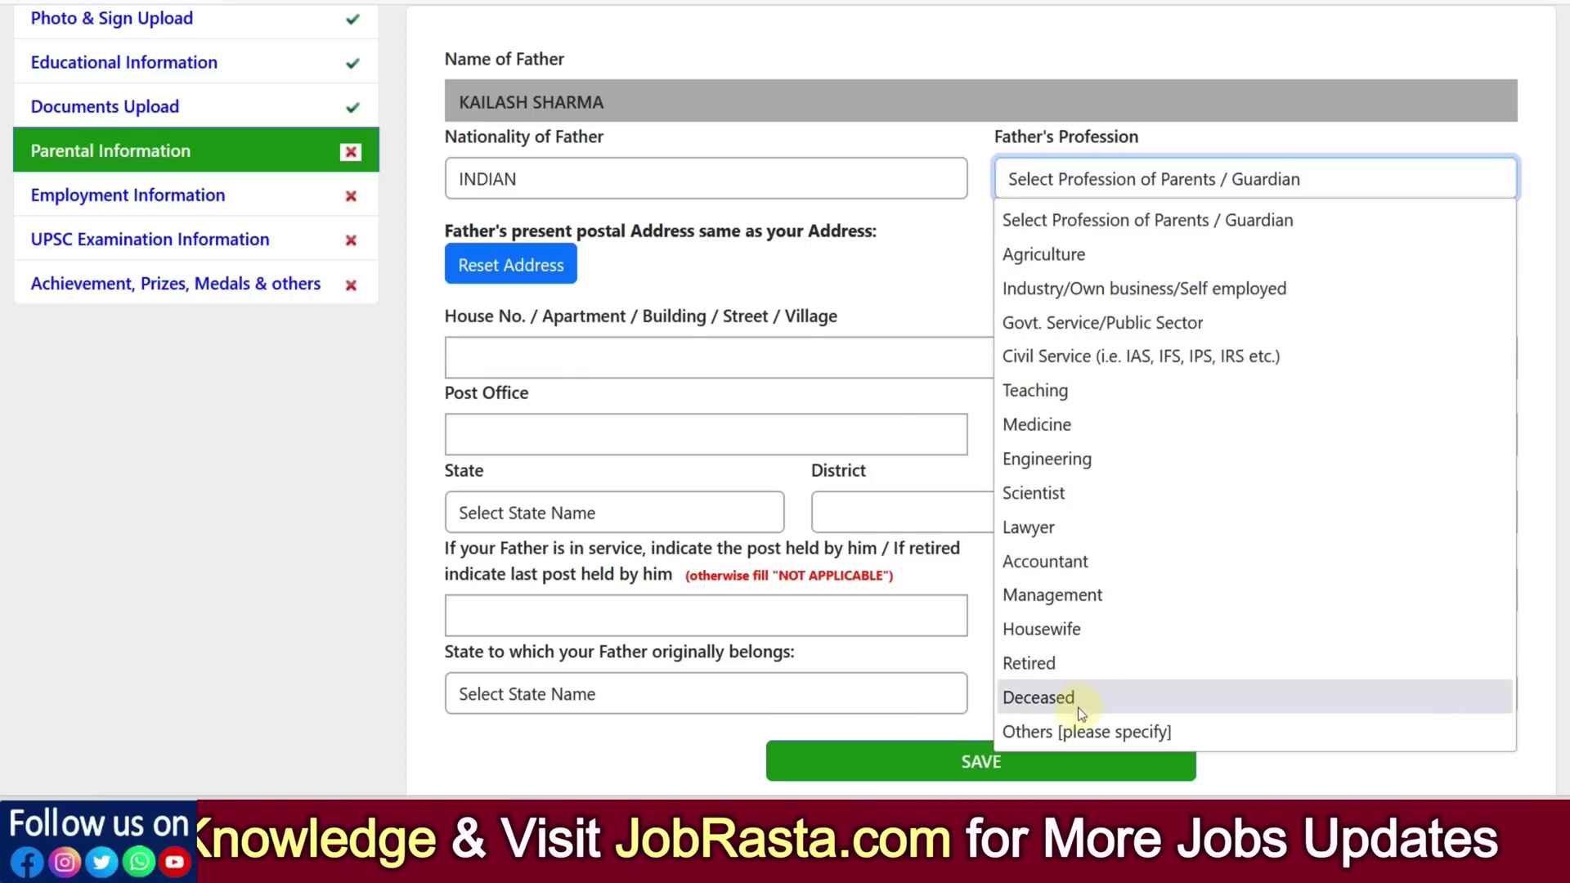
{"action": "left_click", "coordinate": [1072, 735]}
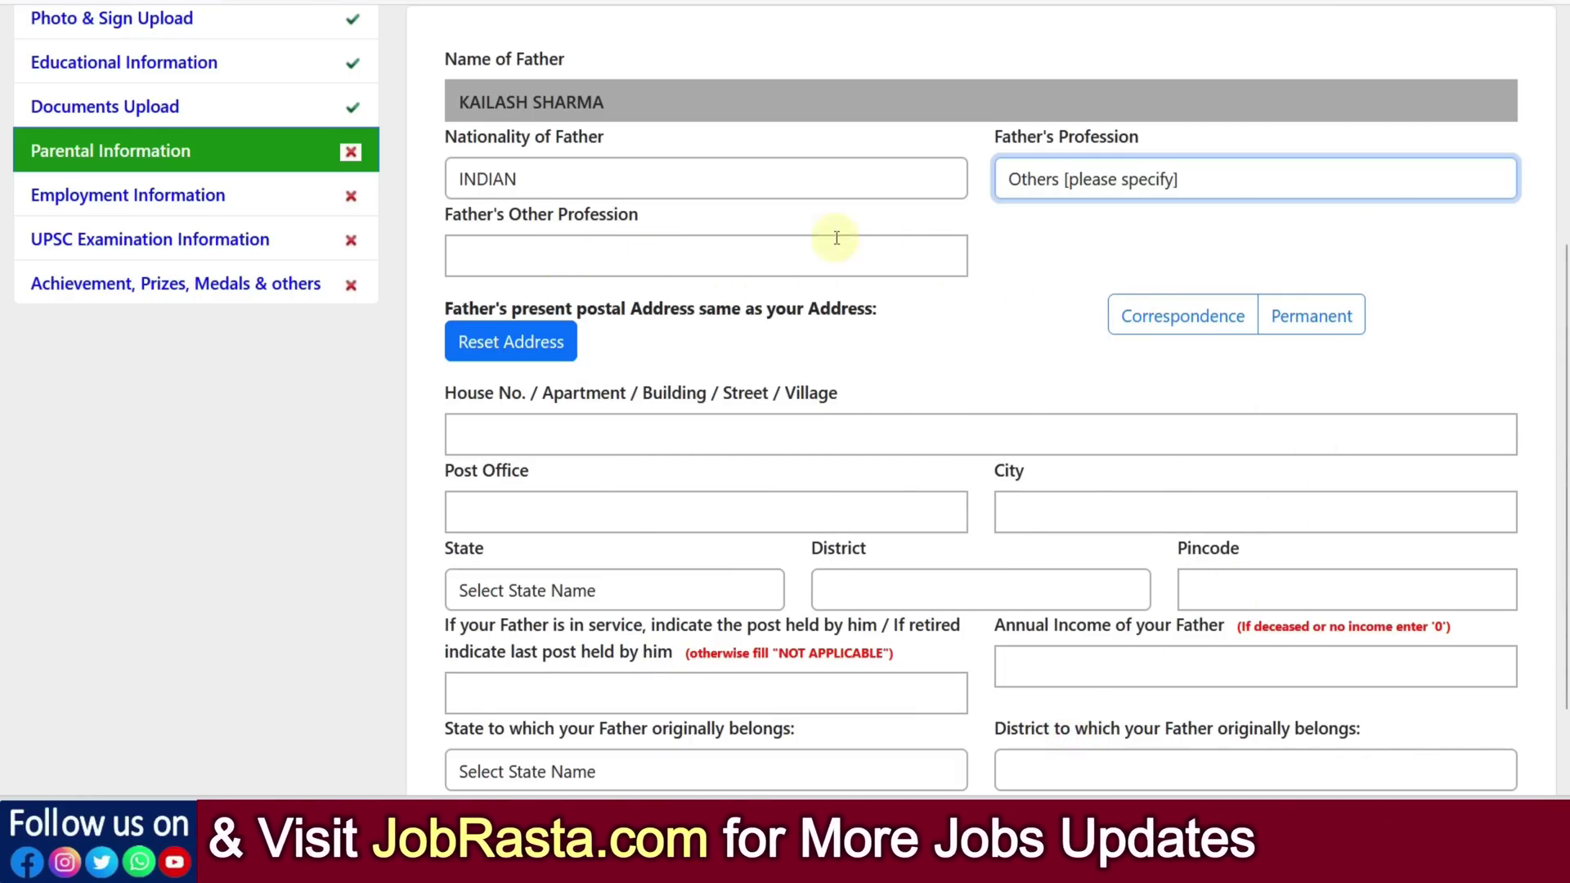
{"action": "left_click", "coordinate": [1058, 181]}
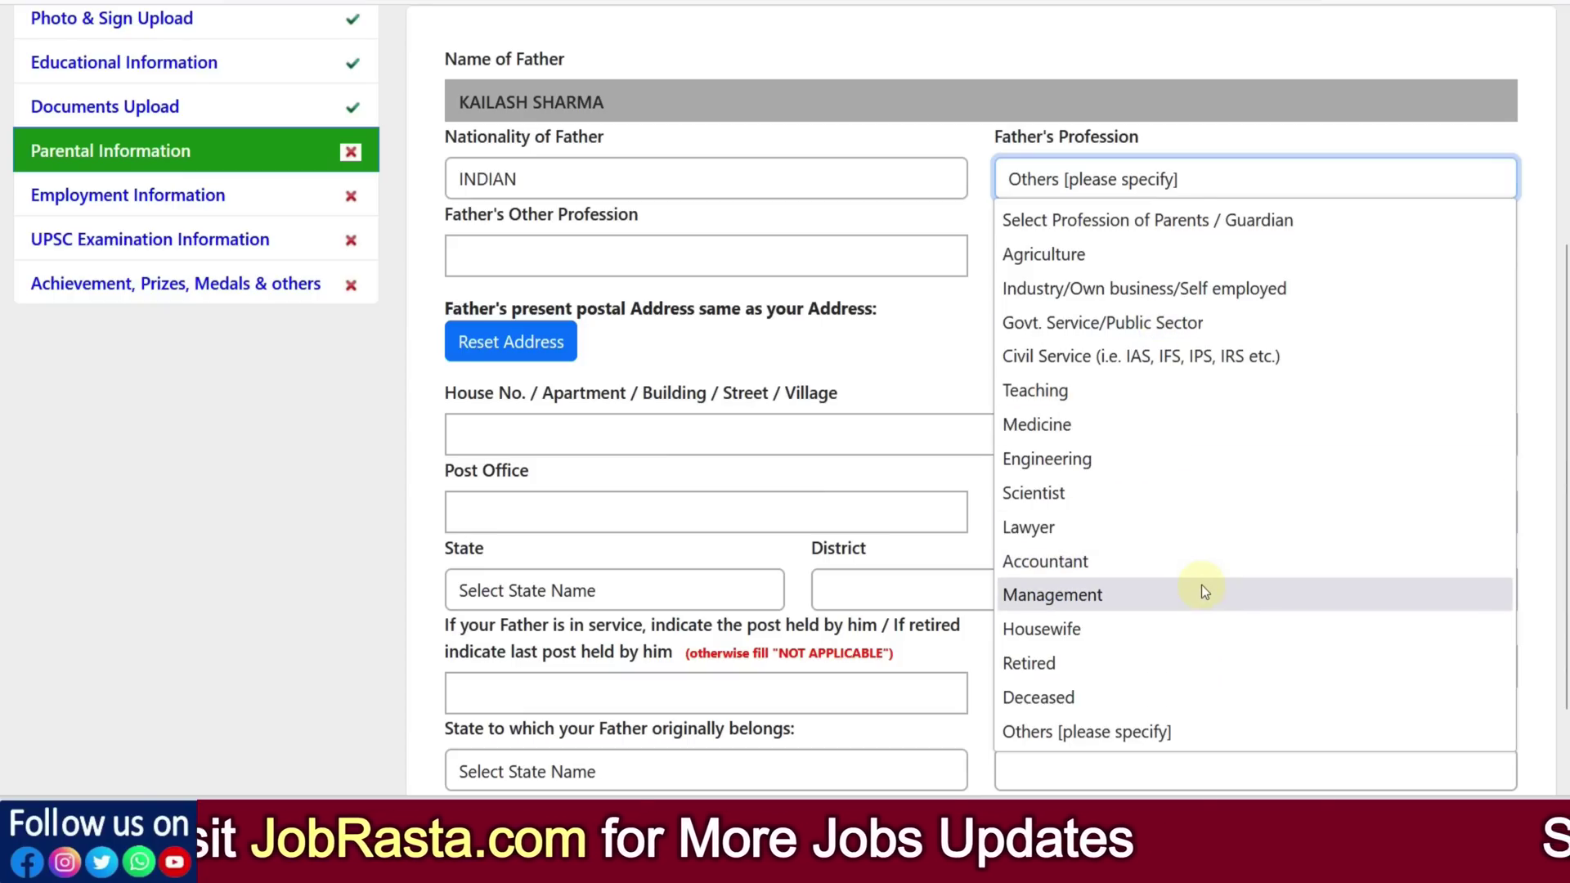
{"action": "left_click", "coordinate": [1099, 391]}
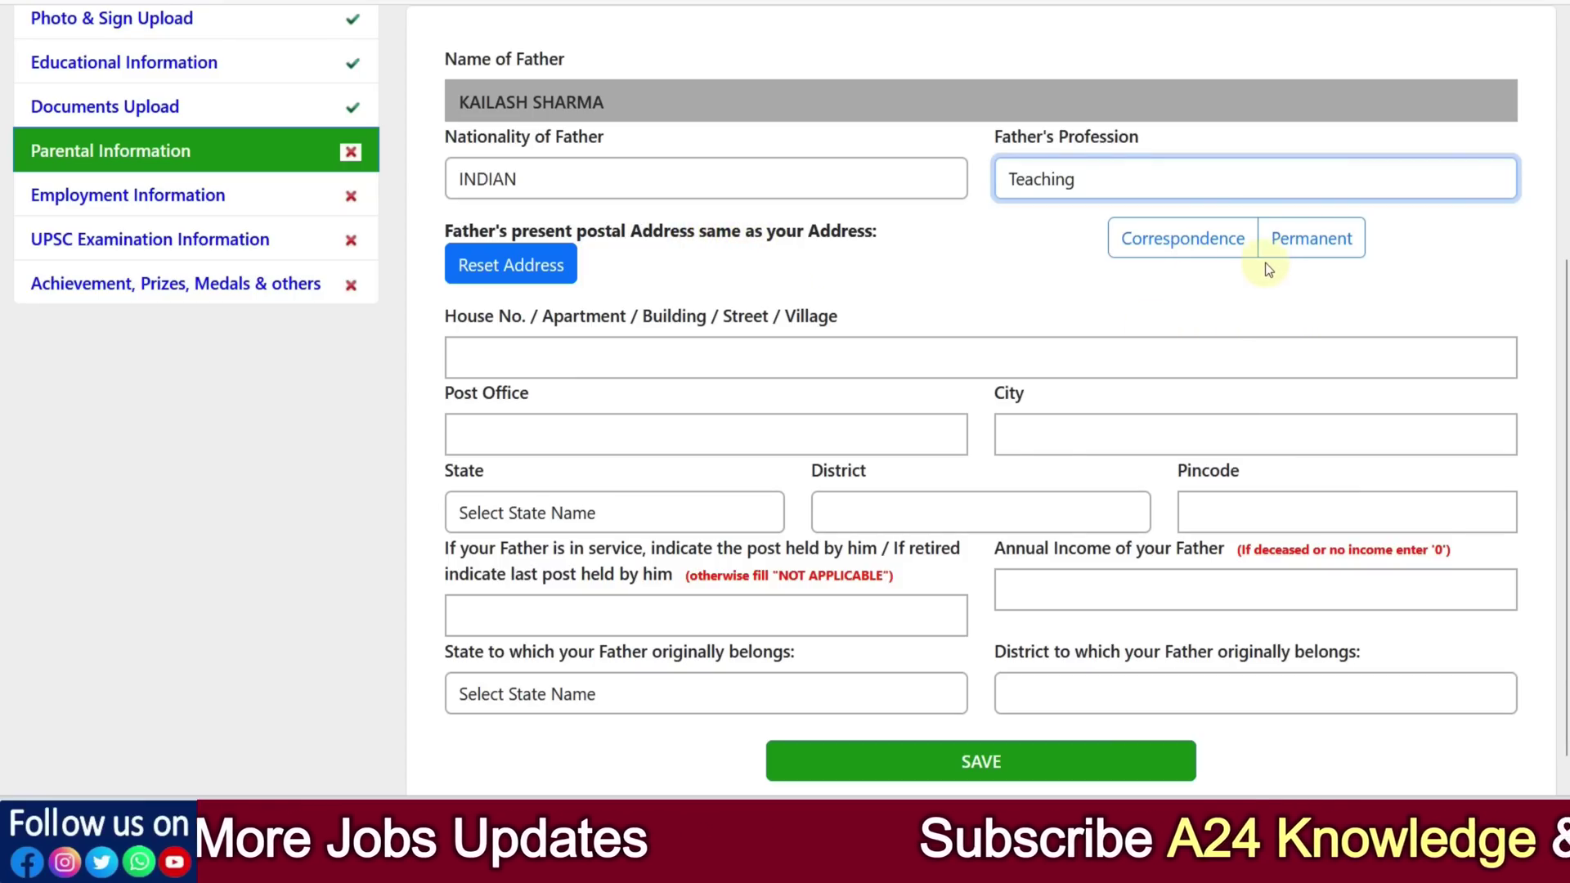
Fill in the father's present postal address from the permanent address and go to his annual income.
{"action": "left_click", "coordinate": [1300, 255]}
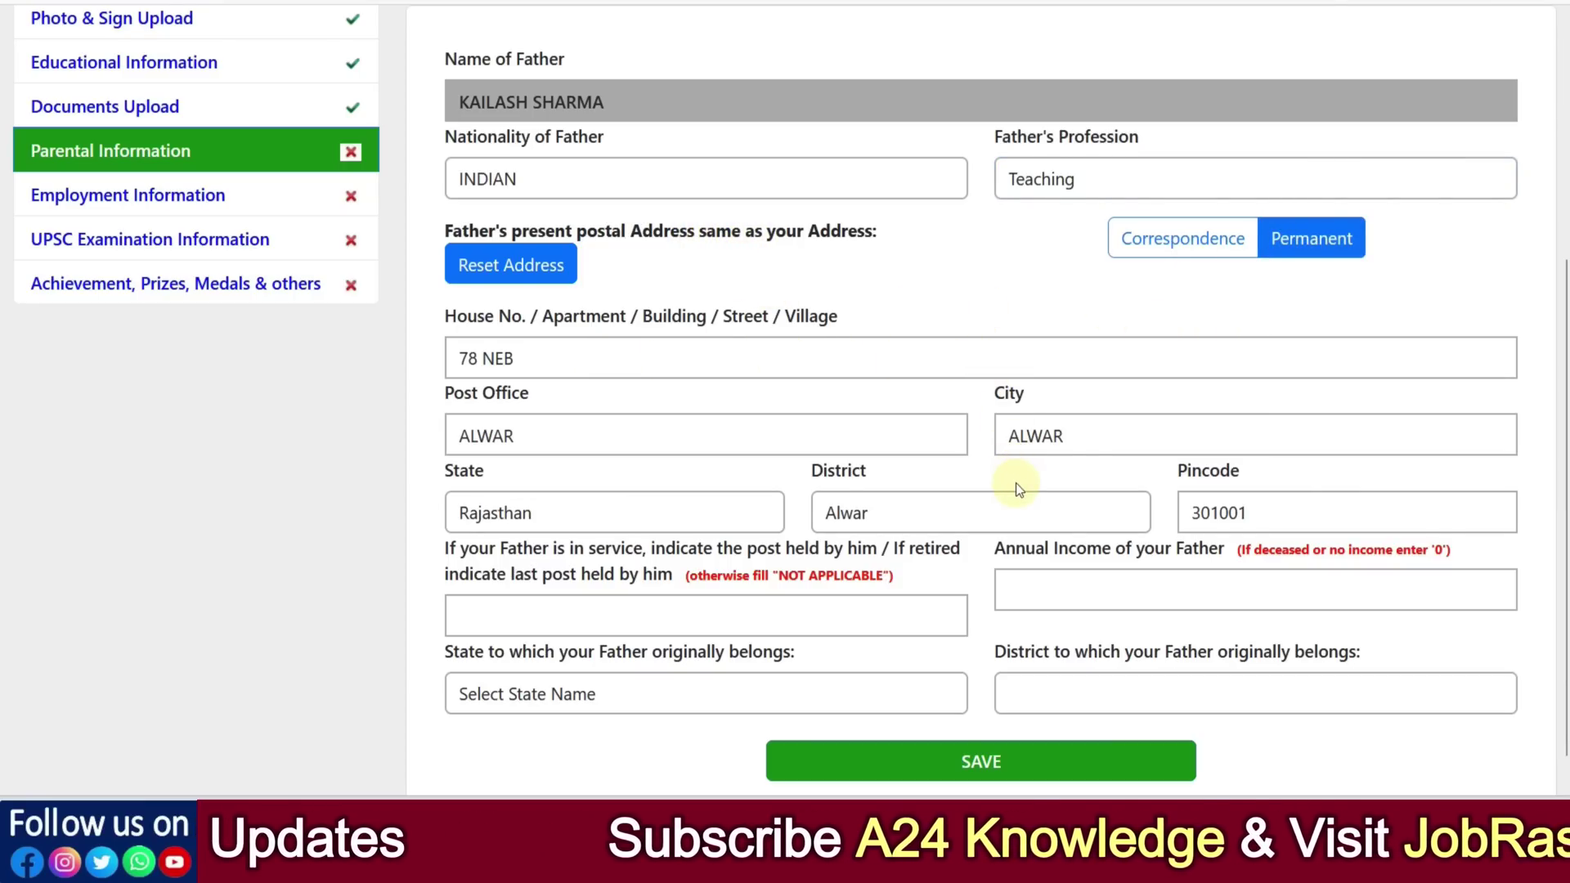
{"action": "scroll", "coordinate": [1017, 485], "scroll_direction": "down", "scroll_amount": 1}
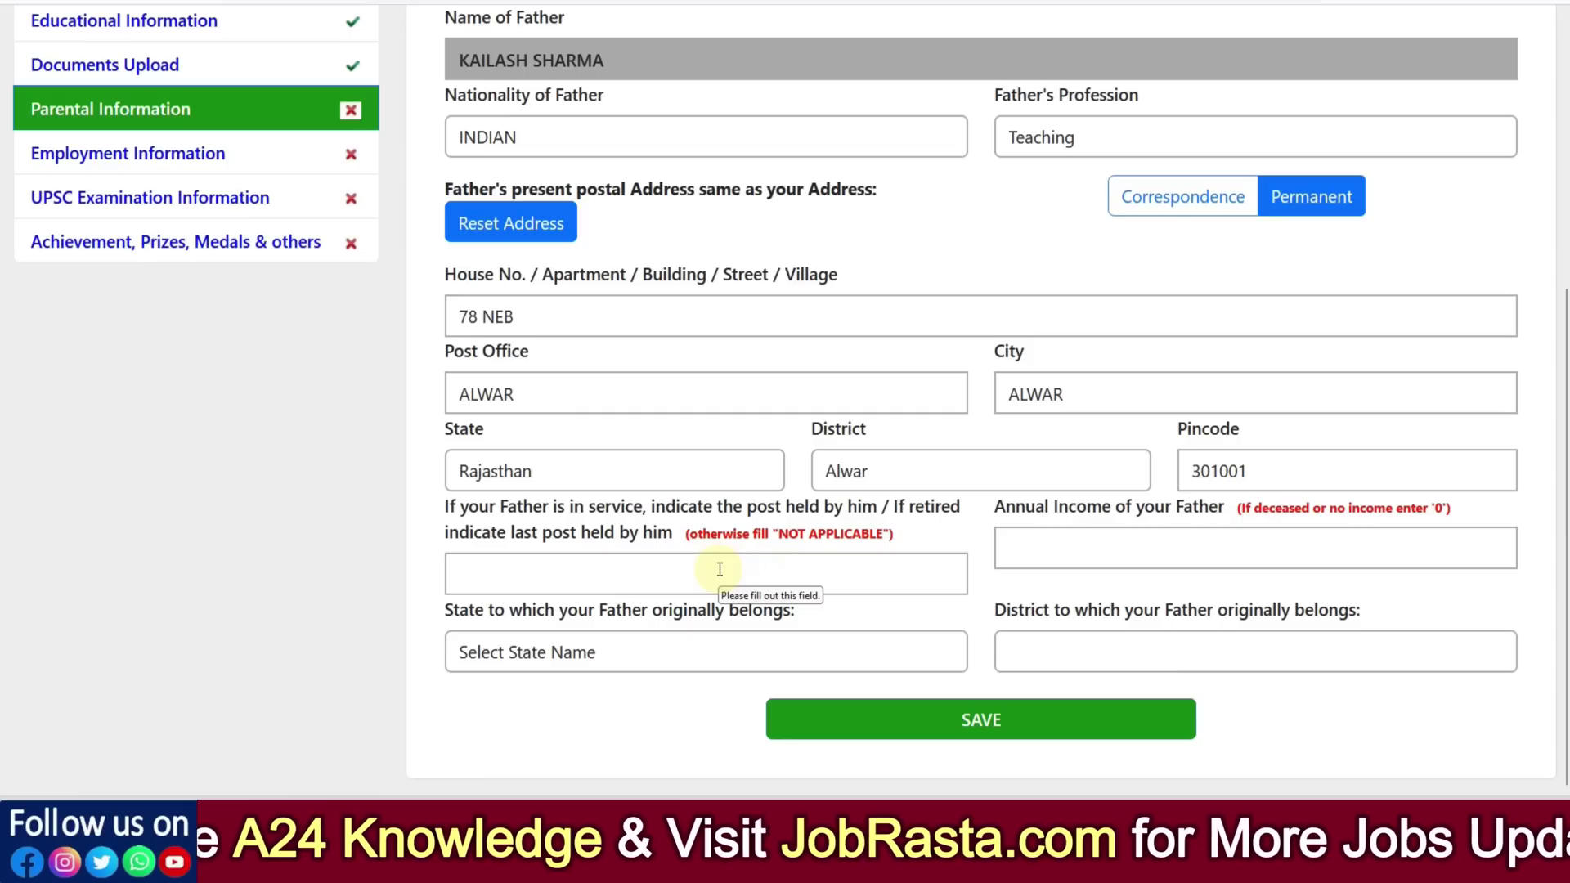
{"action": "left_click", "coordinate": [1059, 550]}
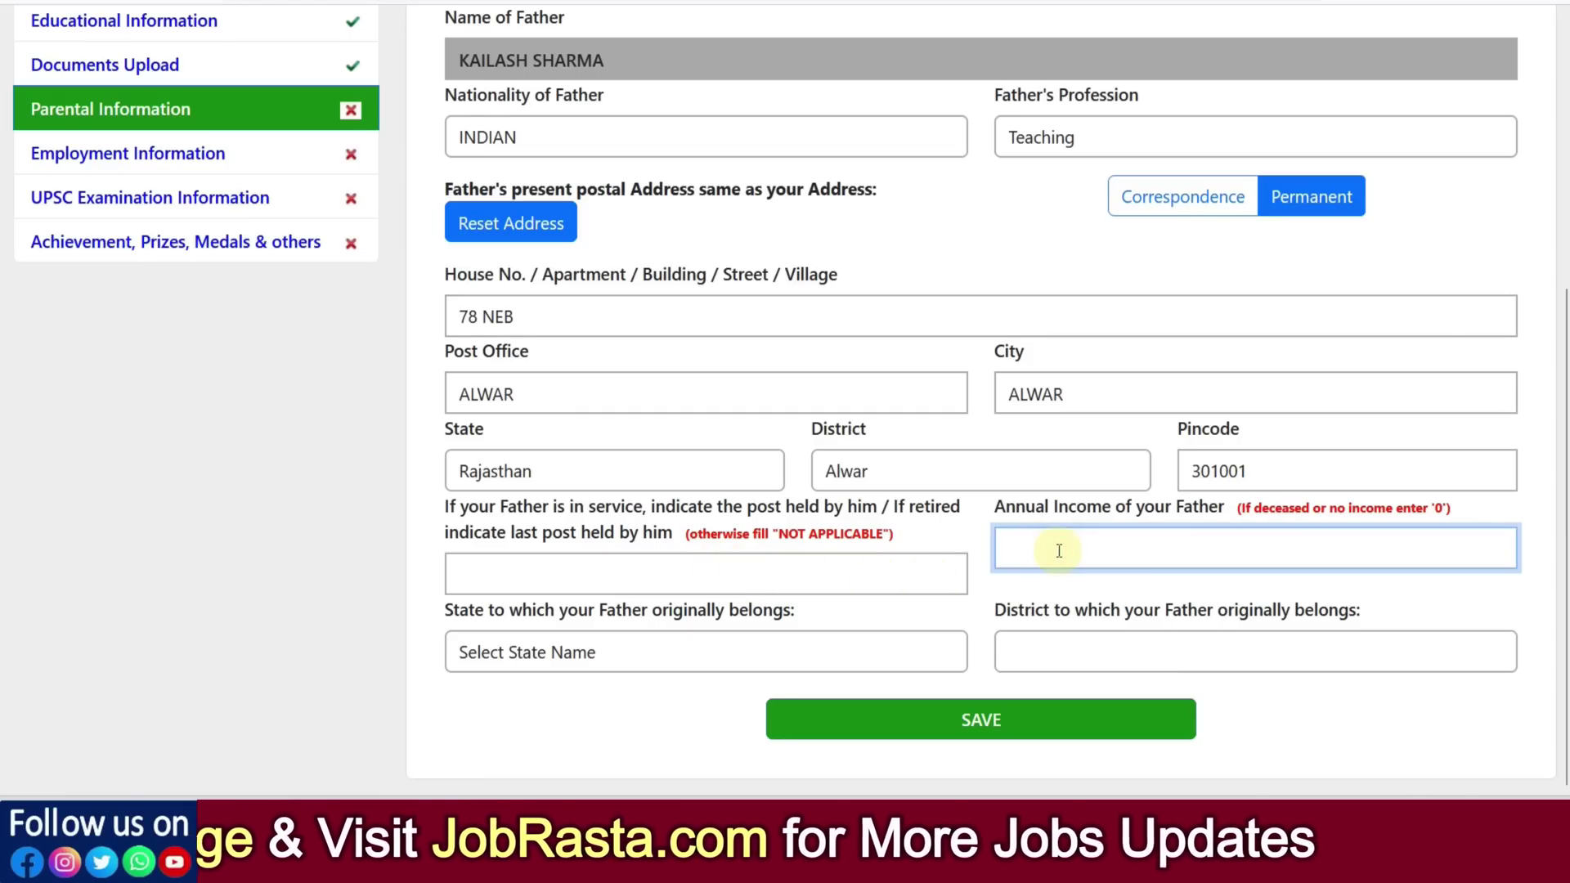
Set the father's state of origin to Rajasthan, district to Alwar, post to NOT APPLICABLE and annual income to 200000, and save.
{"action": "left_click", "coordinate": [634, 646]}
{"action": "scroll", "coordinate": [567, 390], "scroll_direction": "down", "scroll_amount": 5}
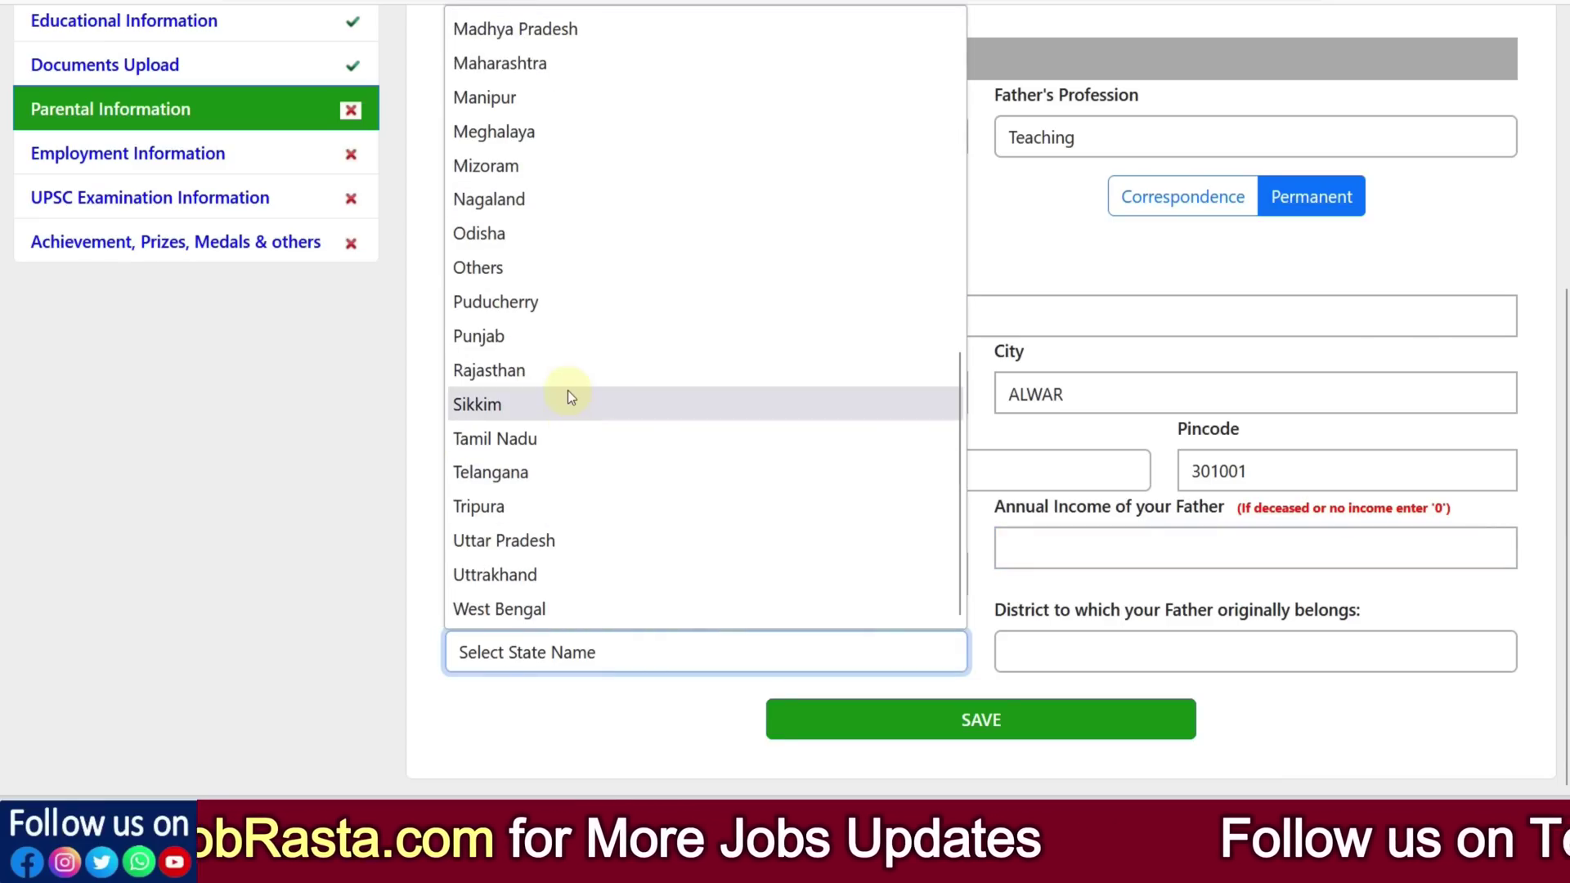
{"action": "left_click", "coordinate": [563, 373]}
{"action": "left_click", "coordinate": [1055, 652]}
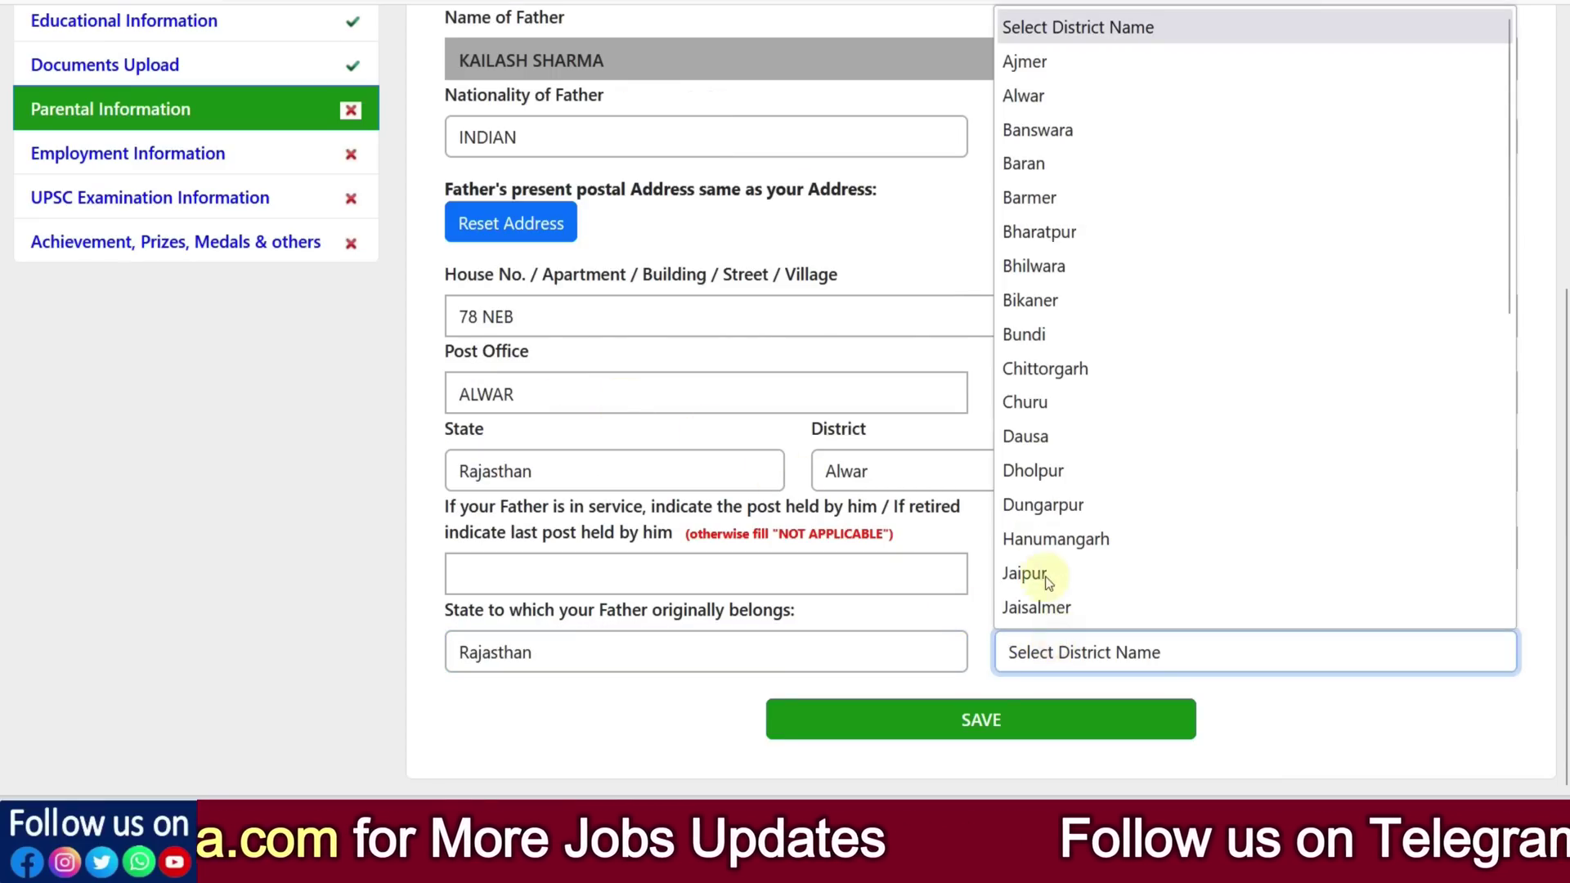
{"action": "left_click", "coordinate": [1029, 96]}
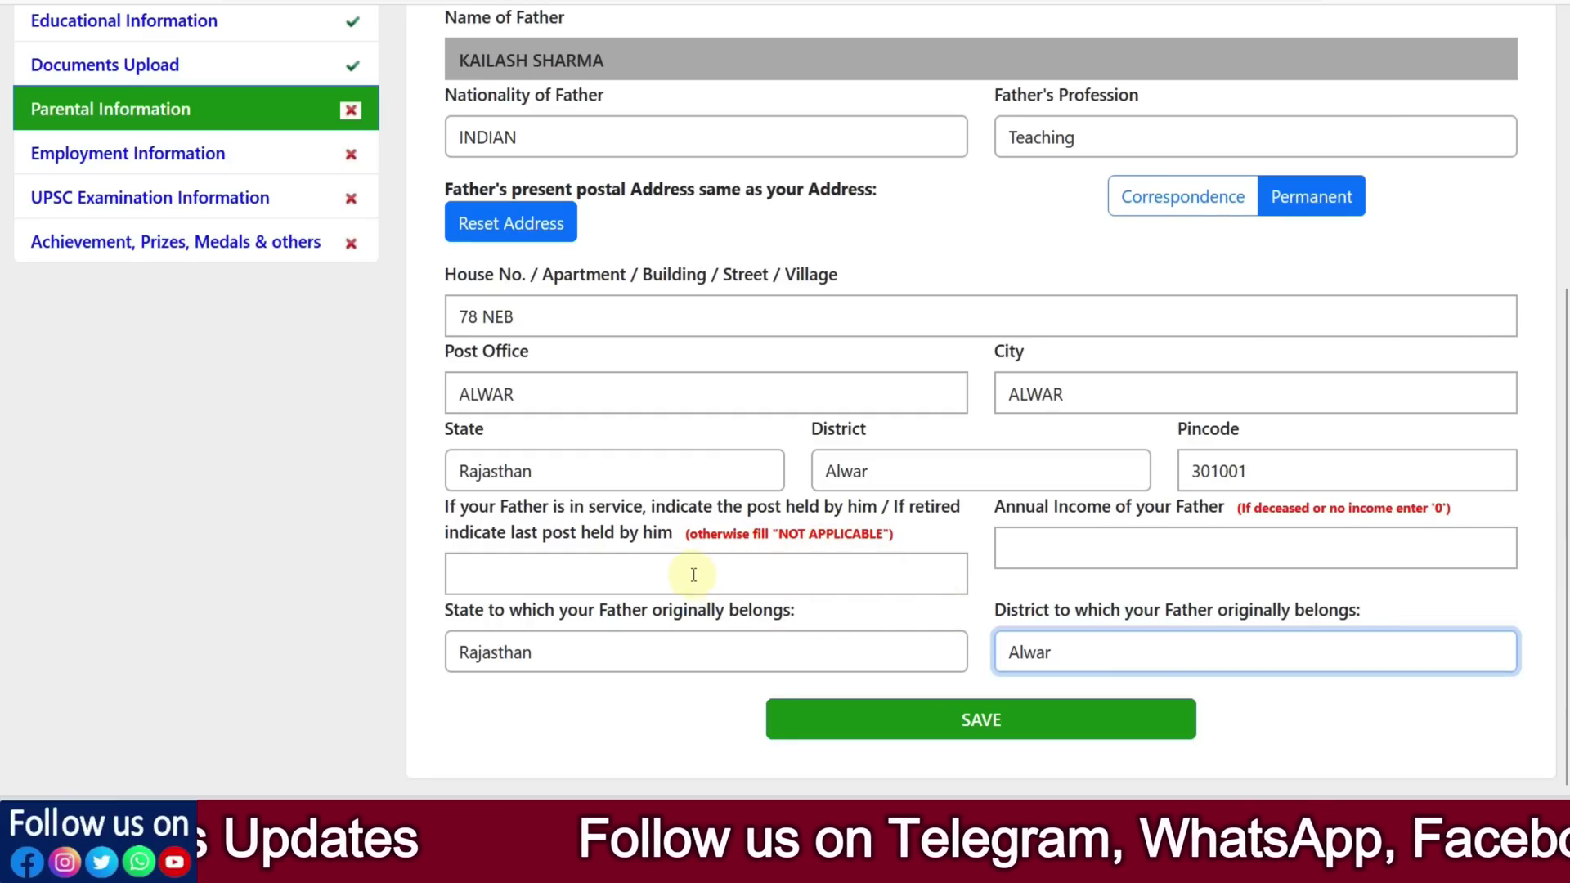
{"action": "left_click", "coordinate": [996, 720]}
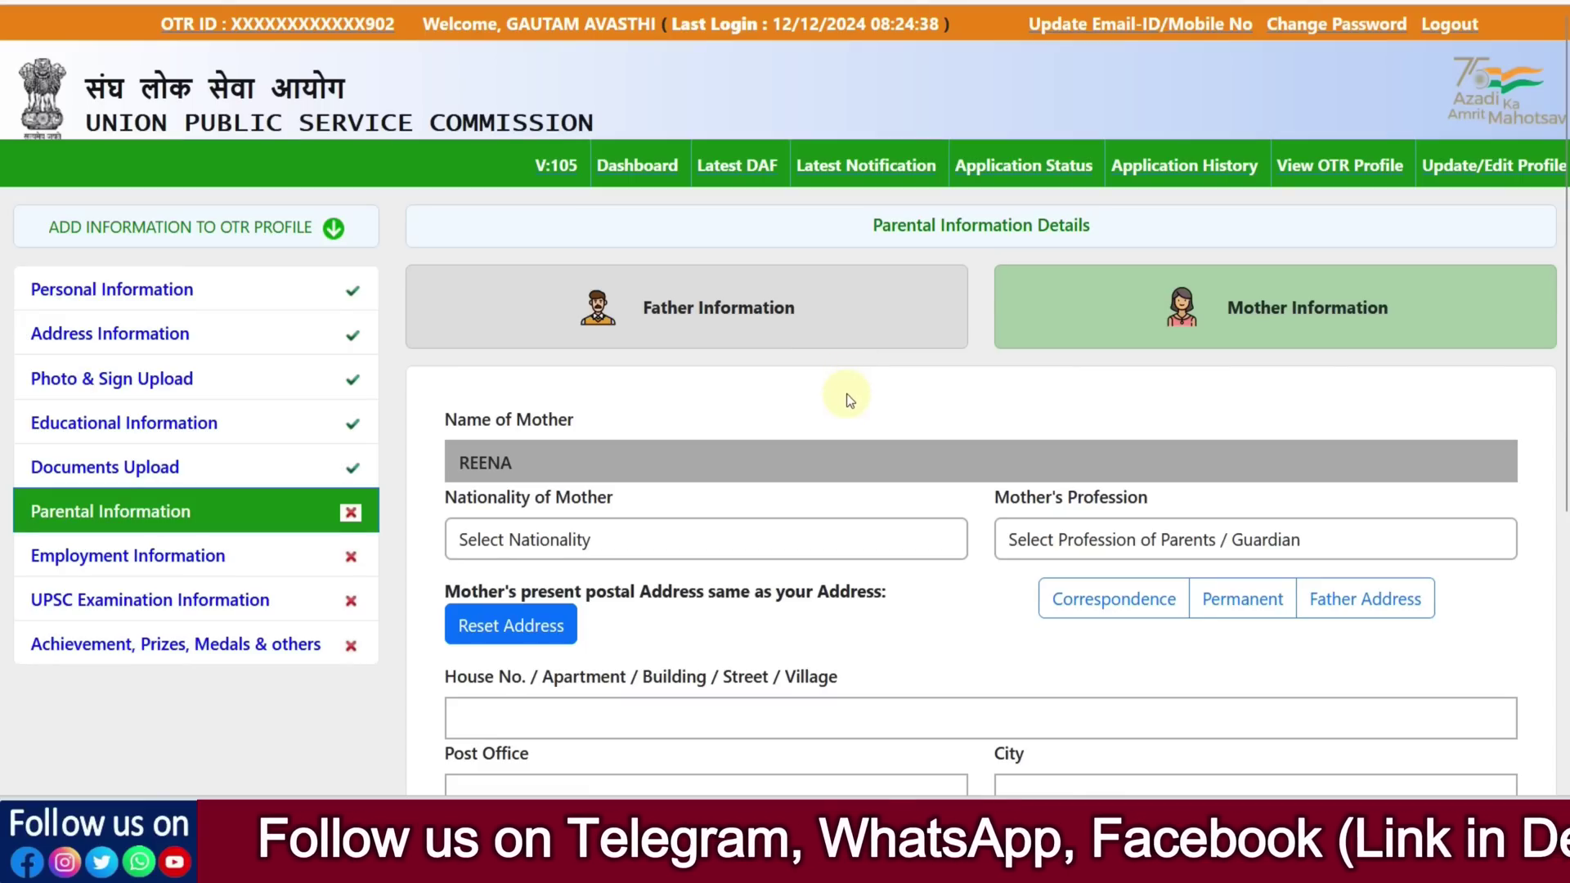
Set the mother's nationality to INDIAN and her profession to Housewife.
{"action": "scroll", "coordinate": [846, 394], "scroll_direction": "down", "scroll_amount": 3}
{"action": "left_click", "coordinate": [620, 304]}
{"action": "left_click", "coordinate": [603, 370]}
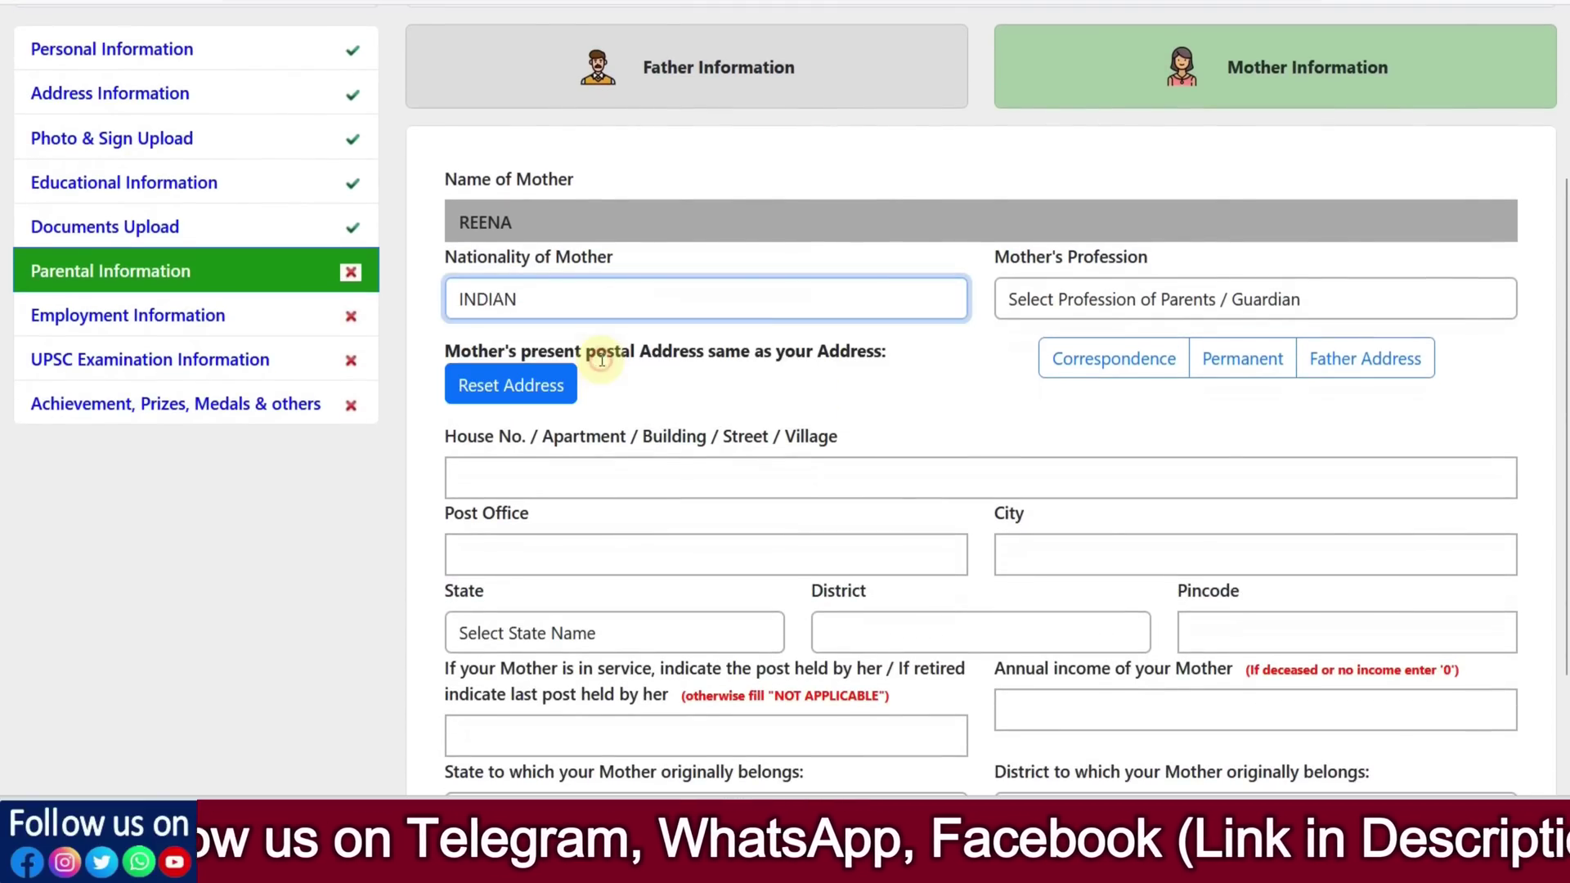
{"action": "left_click", "coordinate": [1065, 317]}
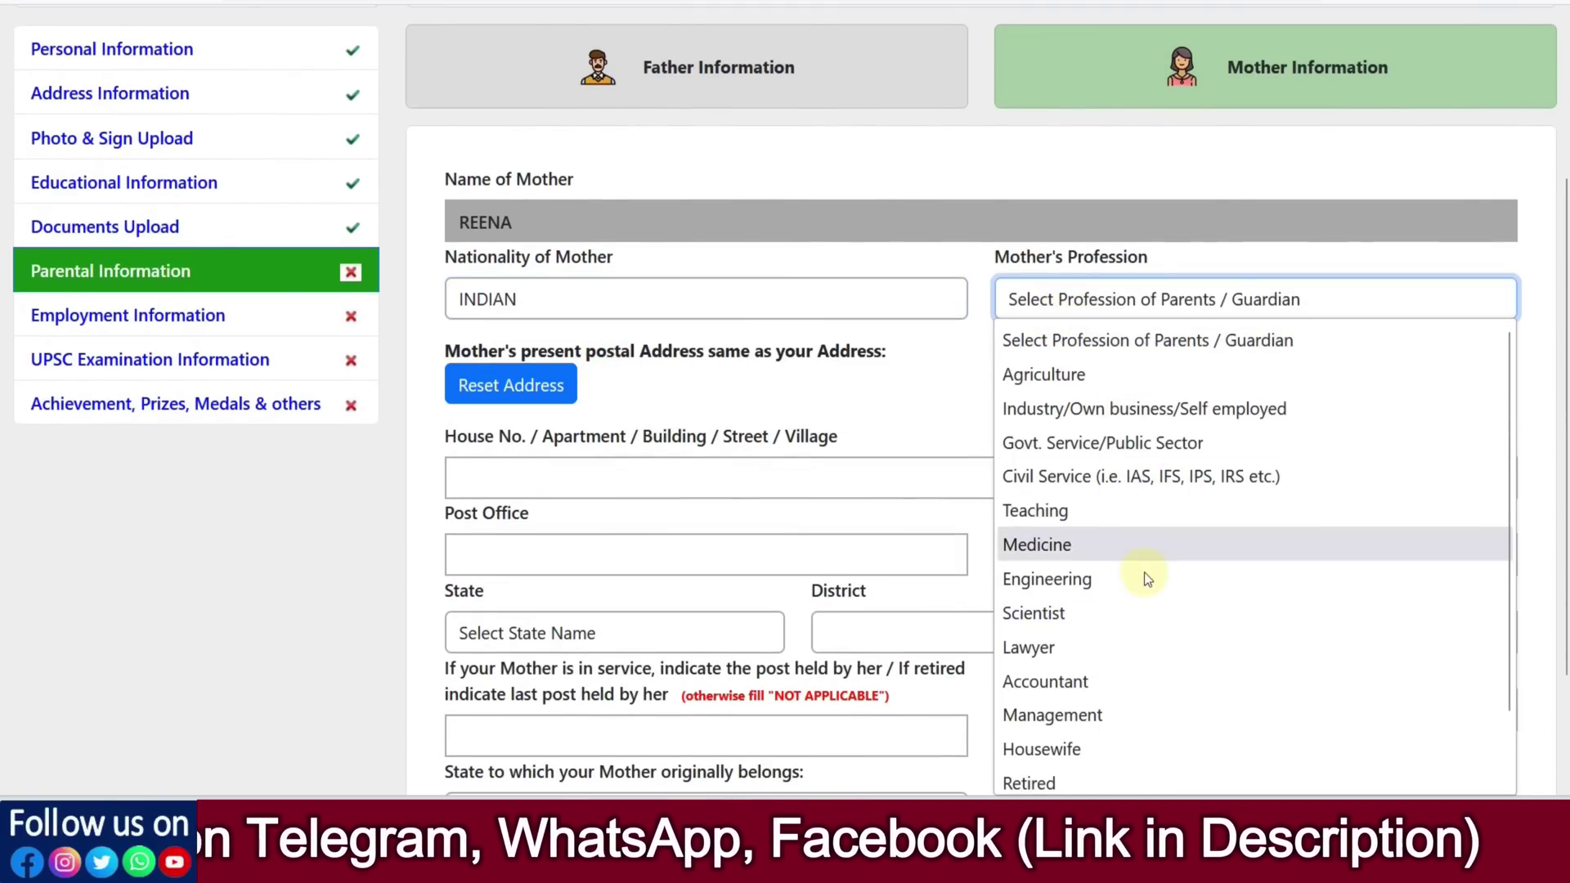
{"action": "scroll", "coordinate": [1145, 574], "scroll_direction": "down", "scroll_amount": 1}
{"action": "left_click", "coordinate": [1115, 672]}
Copy the father's address for the mother and enter NOT APPLICABLE as her post held and 0 as her annual income.
{"action": "scroll", "coordinate": [792, 488], "scroll_direction": "down", "scroll_amount": 2}
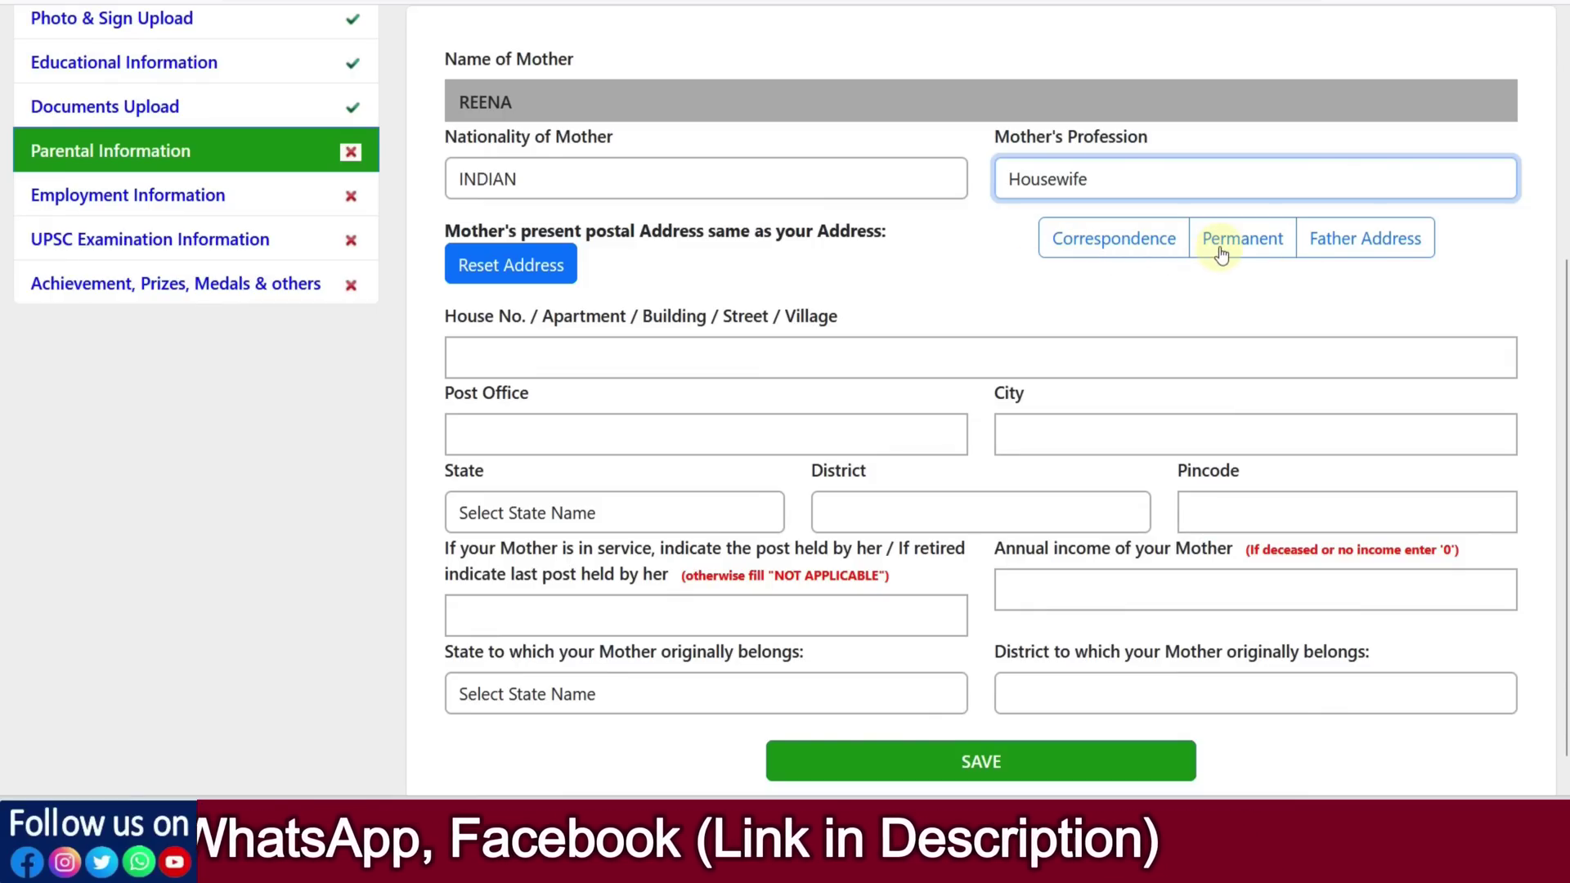
{"action": "left_click", "coordinate": [1319, 244]}
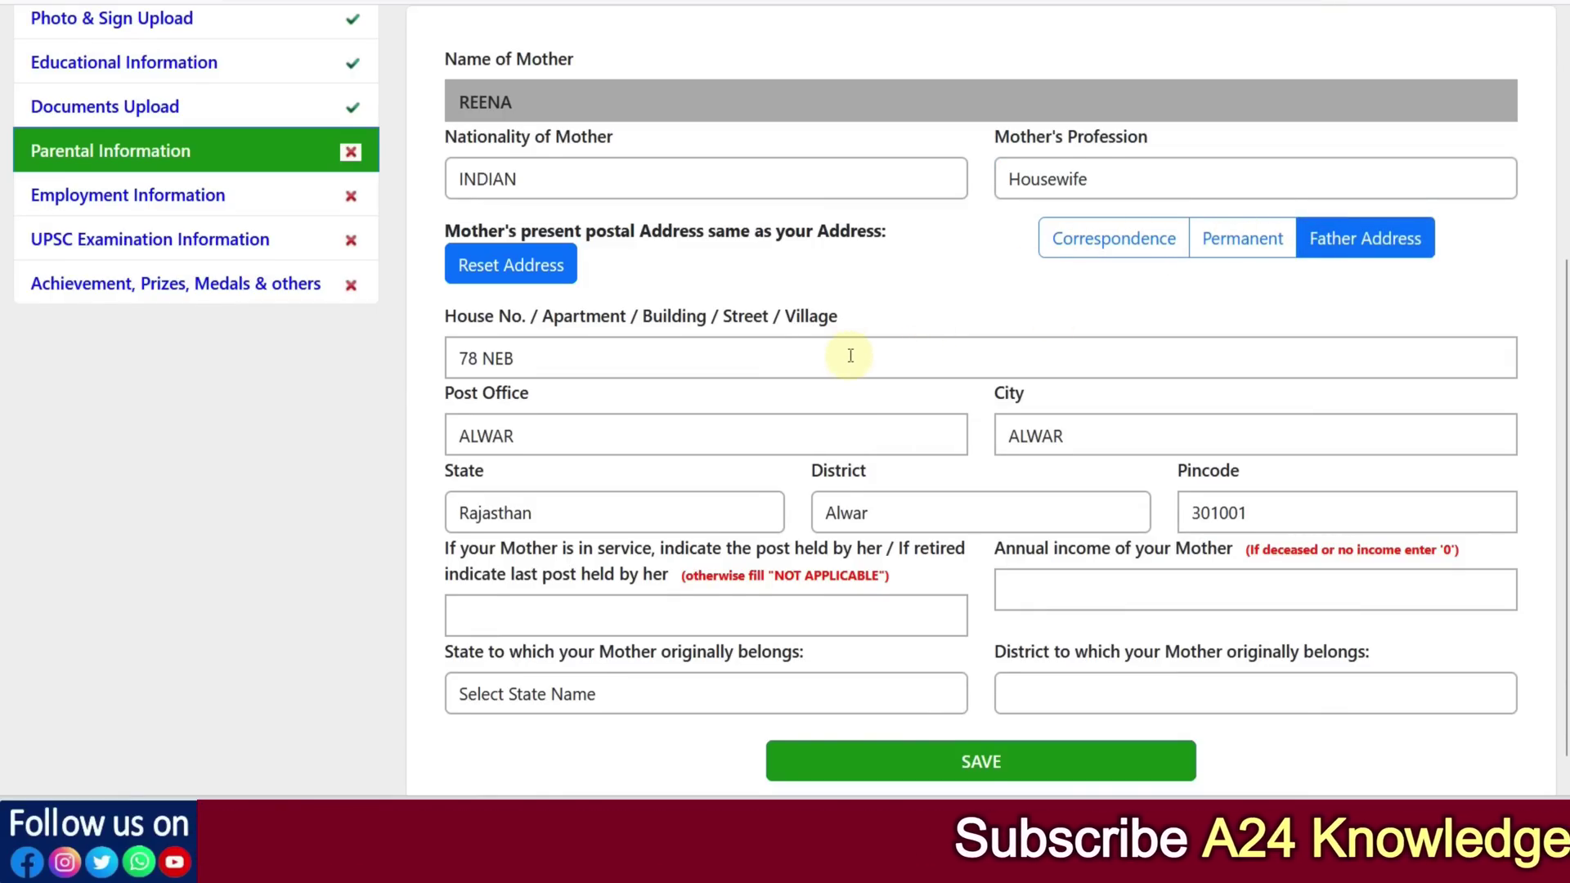
{"action": "scroll", "coordinate": [850, 356], "scroll_direction": "down", "scroll_amount": 1}
{"action": "left_click", "coordinate": [658, 566]}
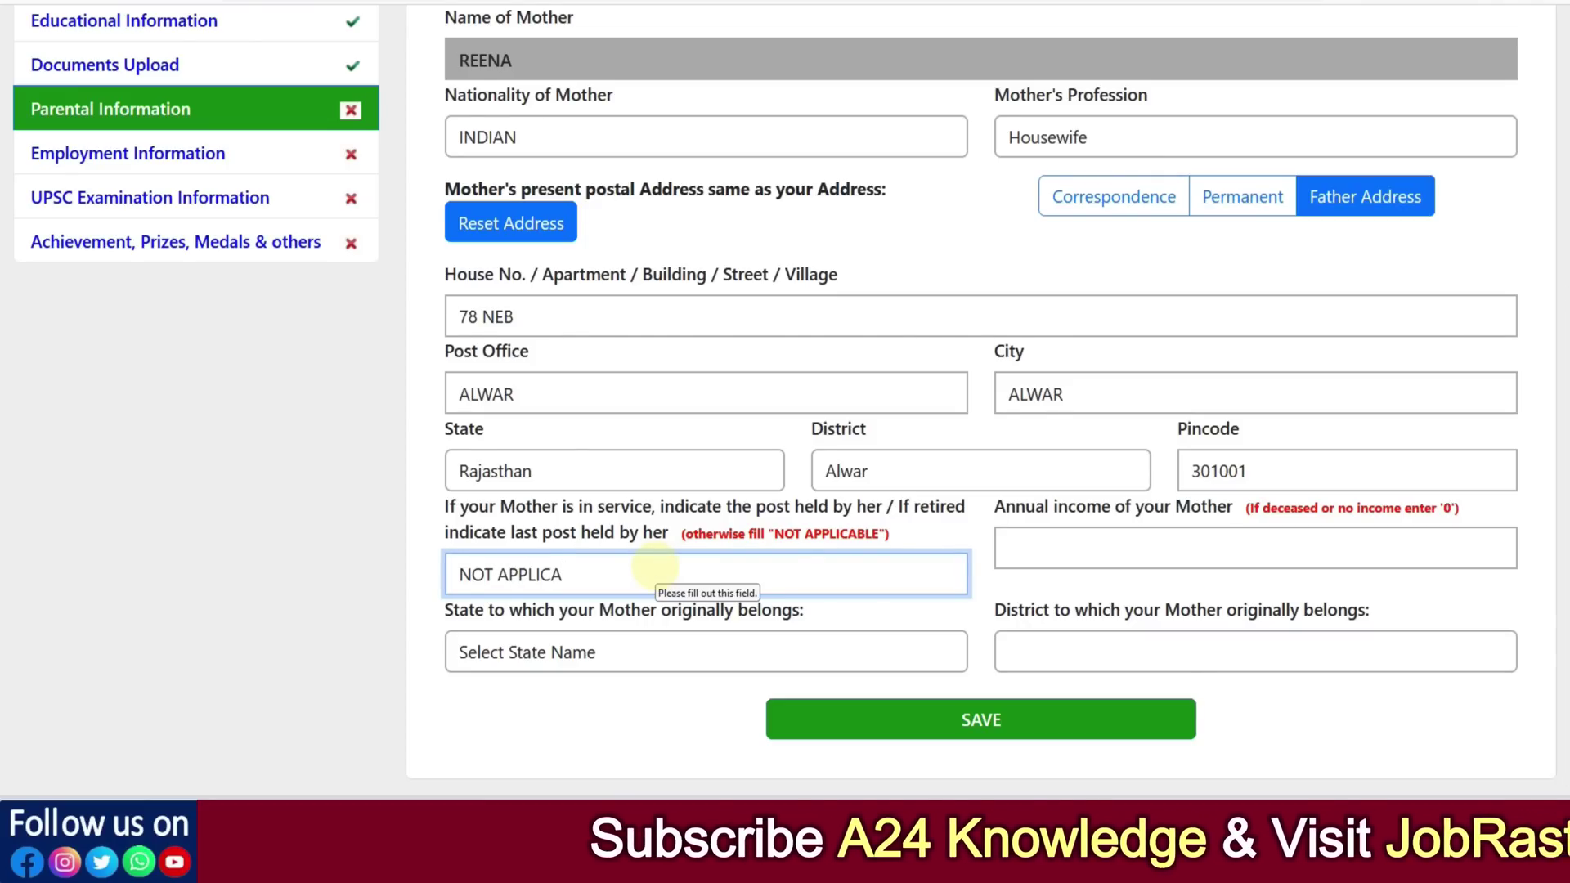
{"action": "key", "text": "Tab"}
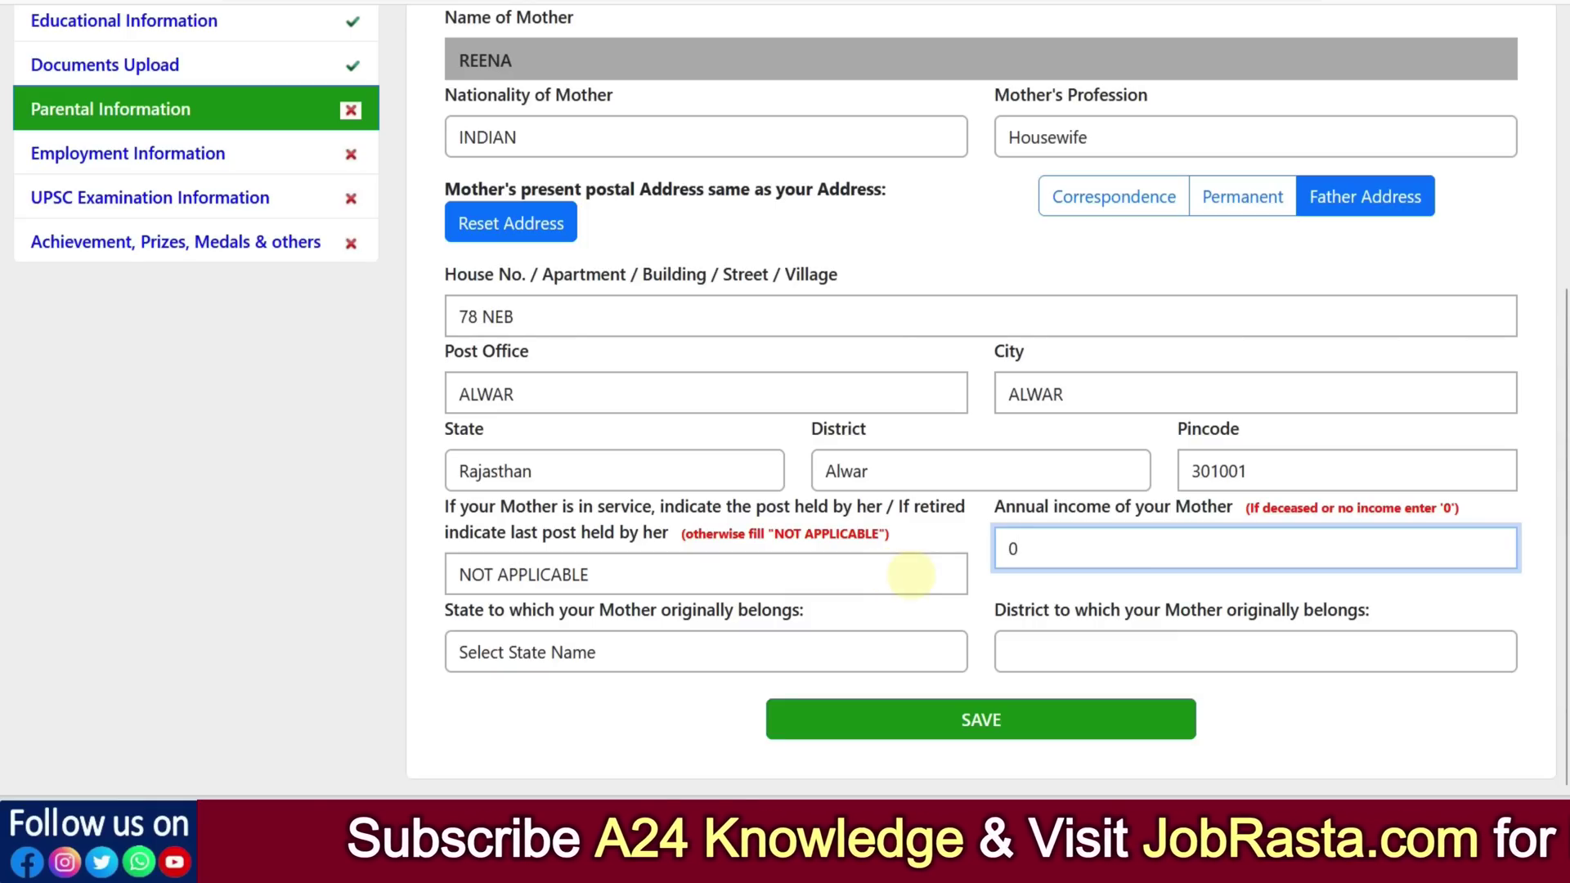
Set the mother's state of origin to Uttar Pradesh and district to Agra, and save her details.
{"action": "left_click", "coordinate": [690, 657]}
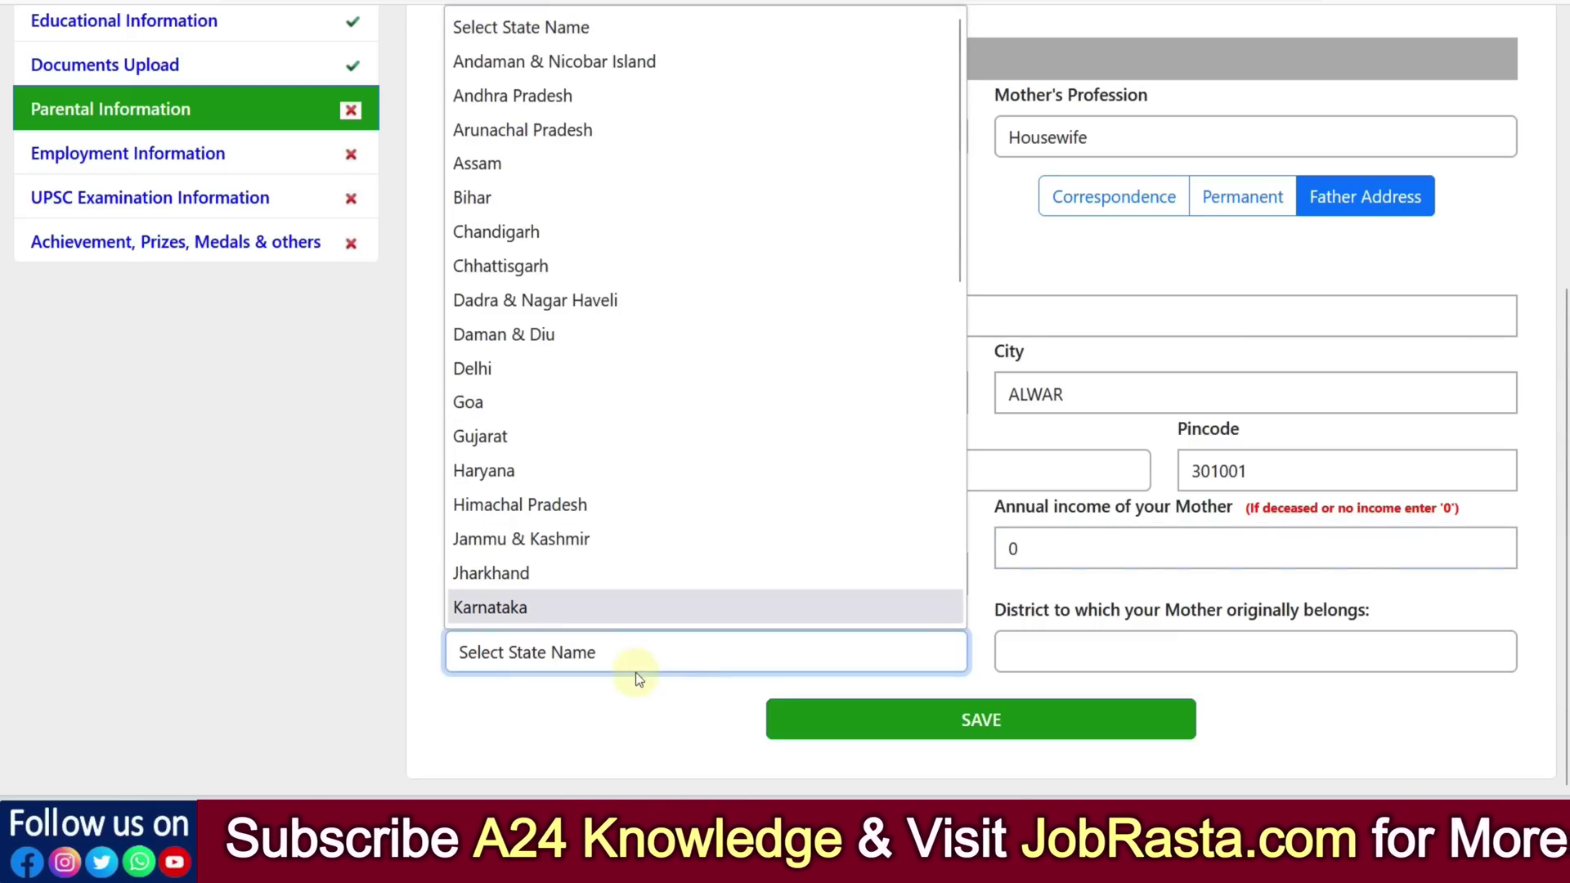
{"action": "left_click", "coordinate": [639, 666]}
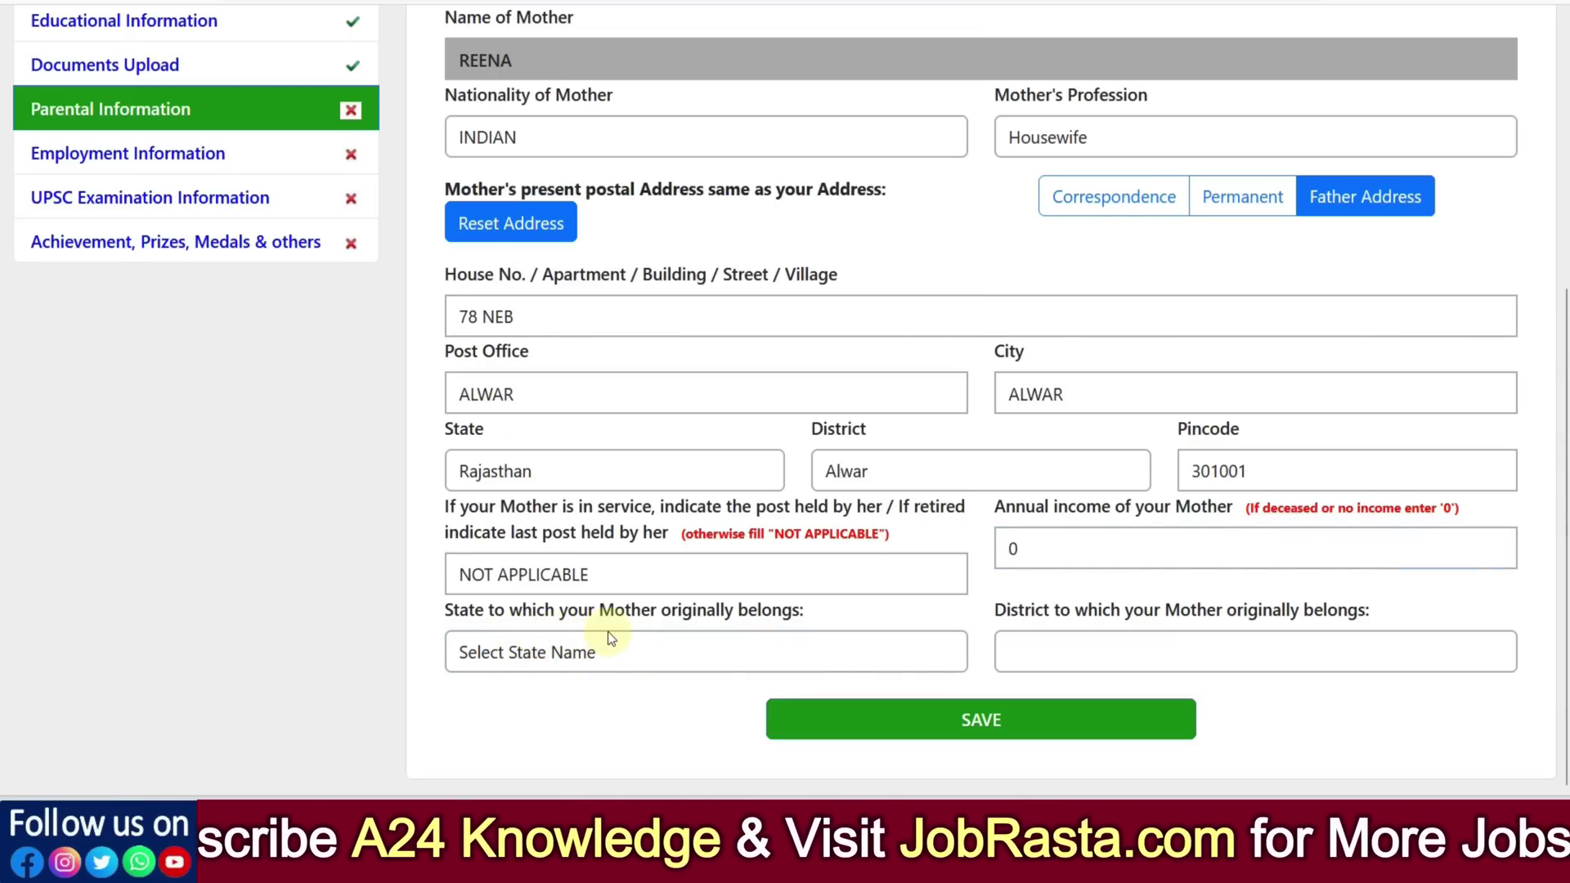
{"action": "left_click", "coordinate": [660, 636]}
{"action": "scroll", "coordinate": [626, 472], "scroll_direction": "down", "scroll_amount": 5}
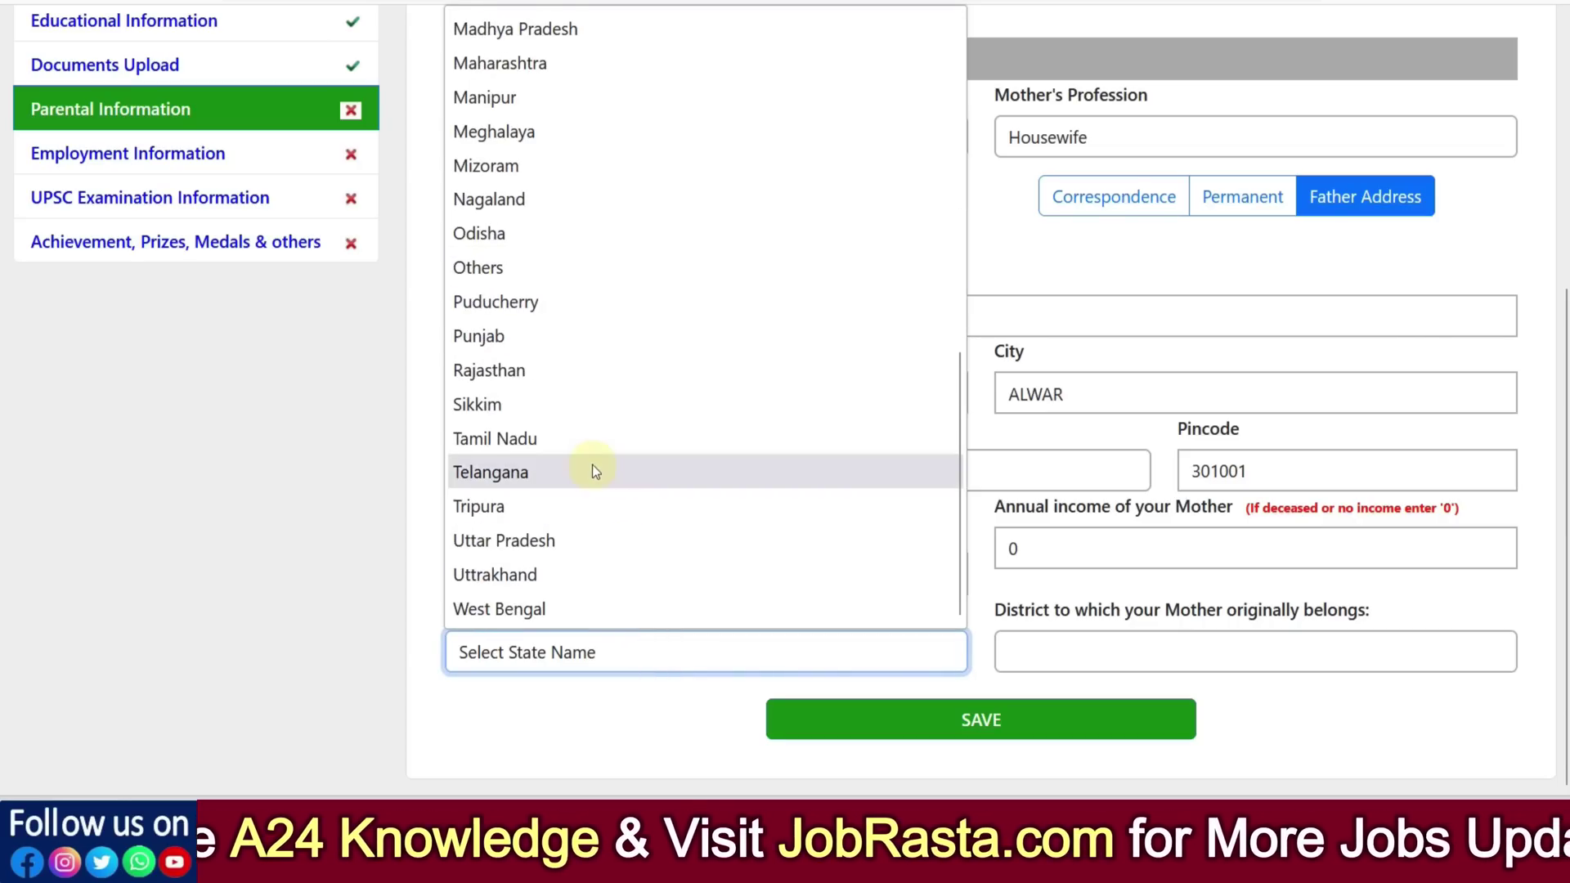
{"action": "left_click", "coordinate": [548, 541]}
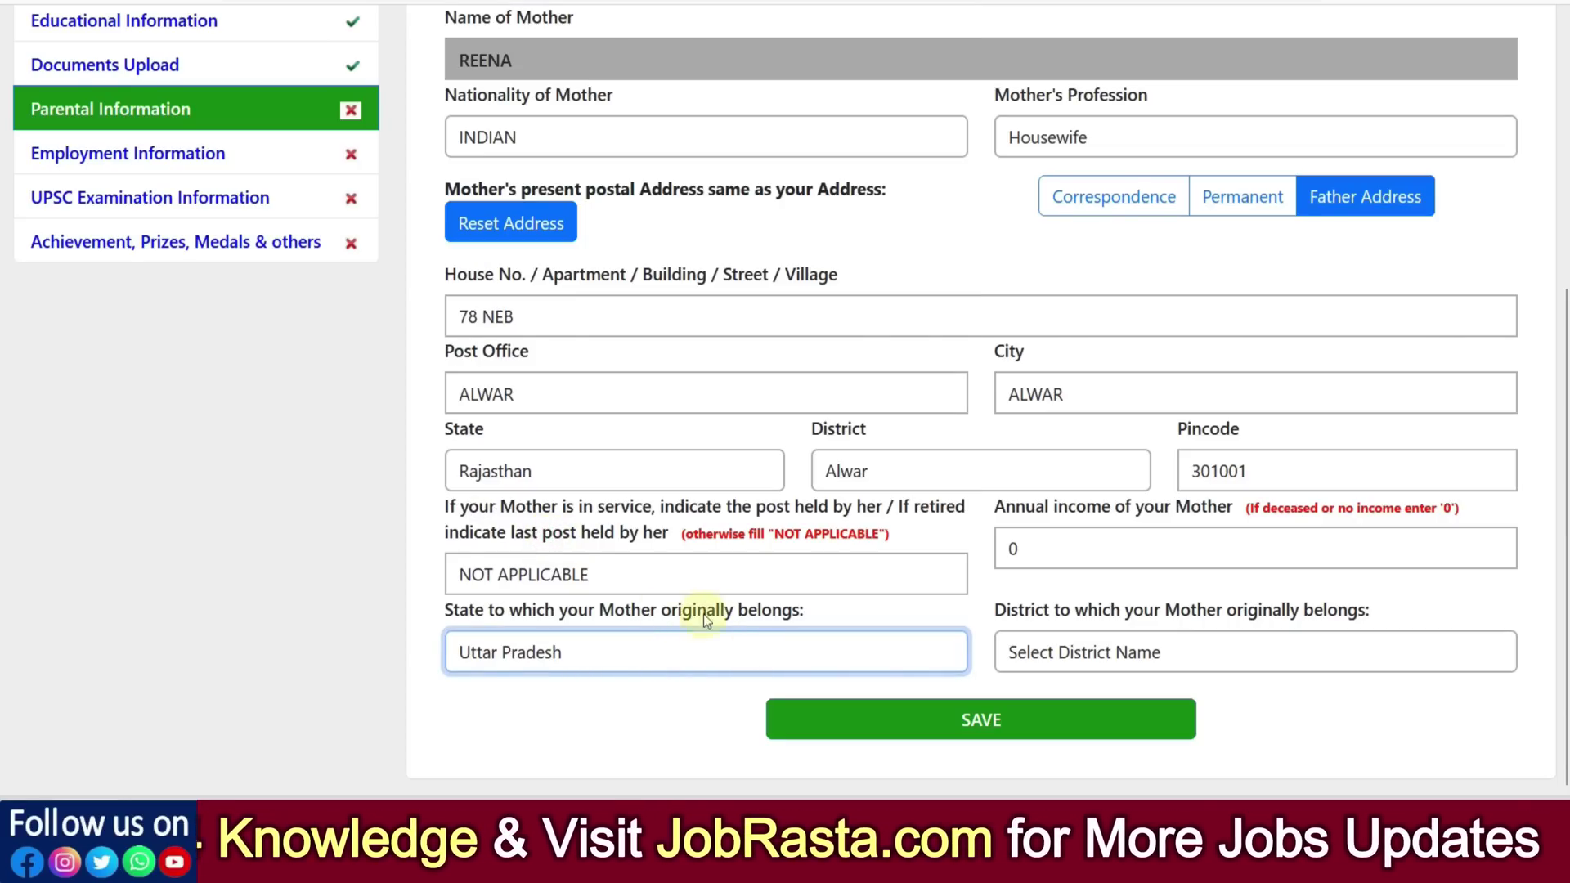
{"action": "left_click", "coordinate": [1036, 652]}
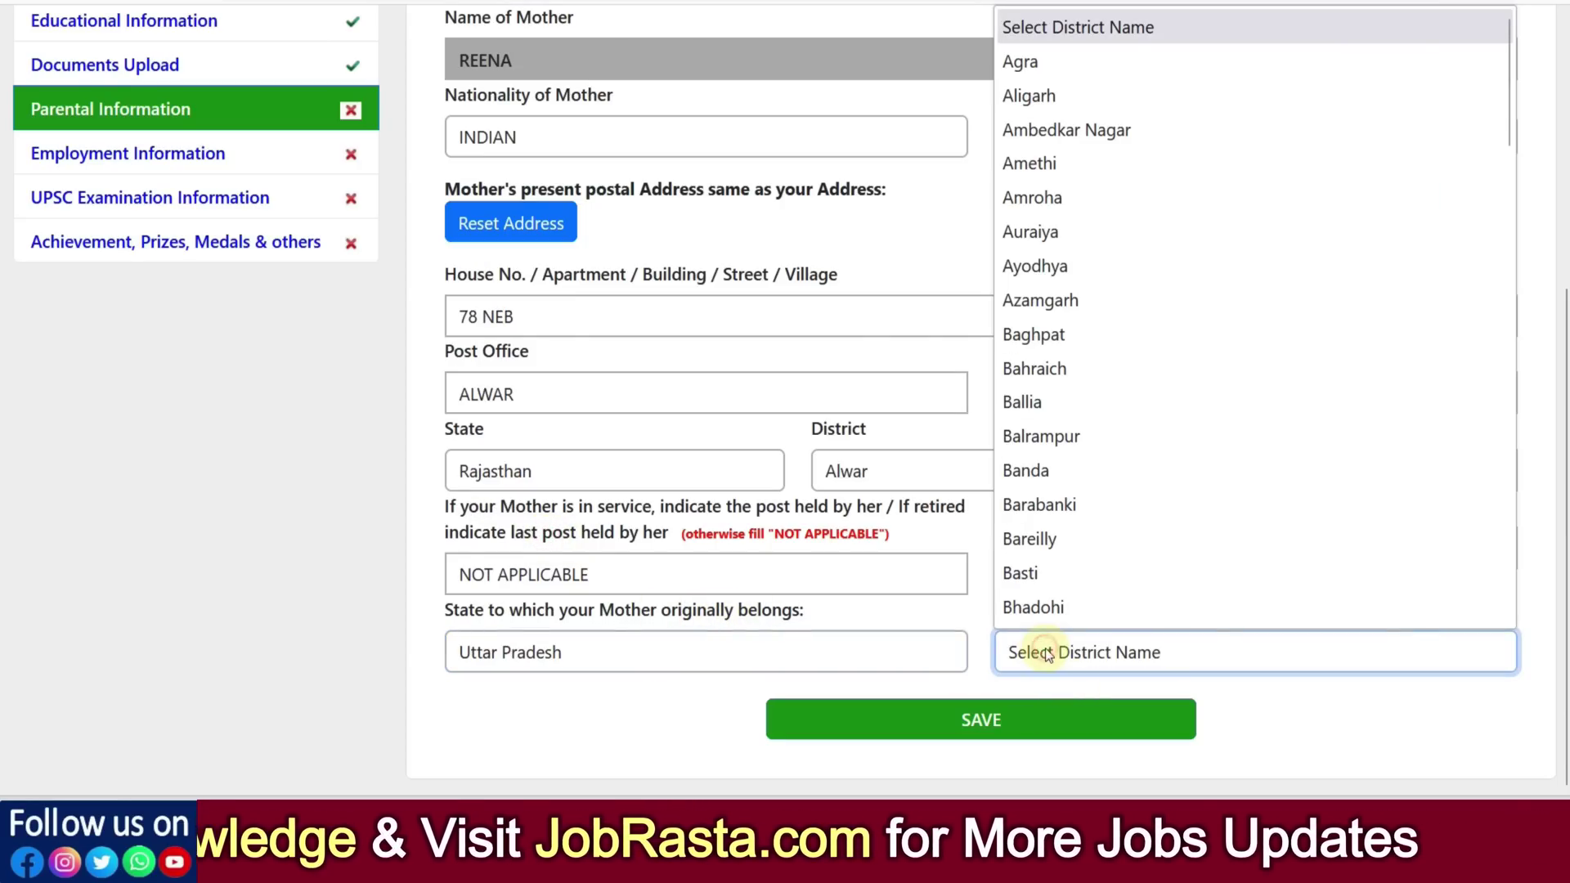
{"action": "left_click", "coordinate": [1036, 63]}
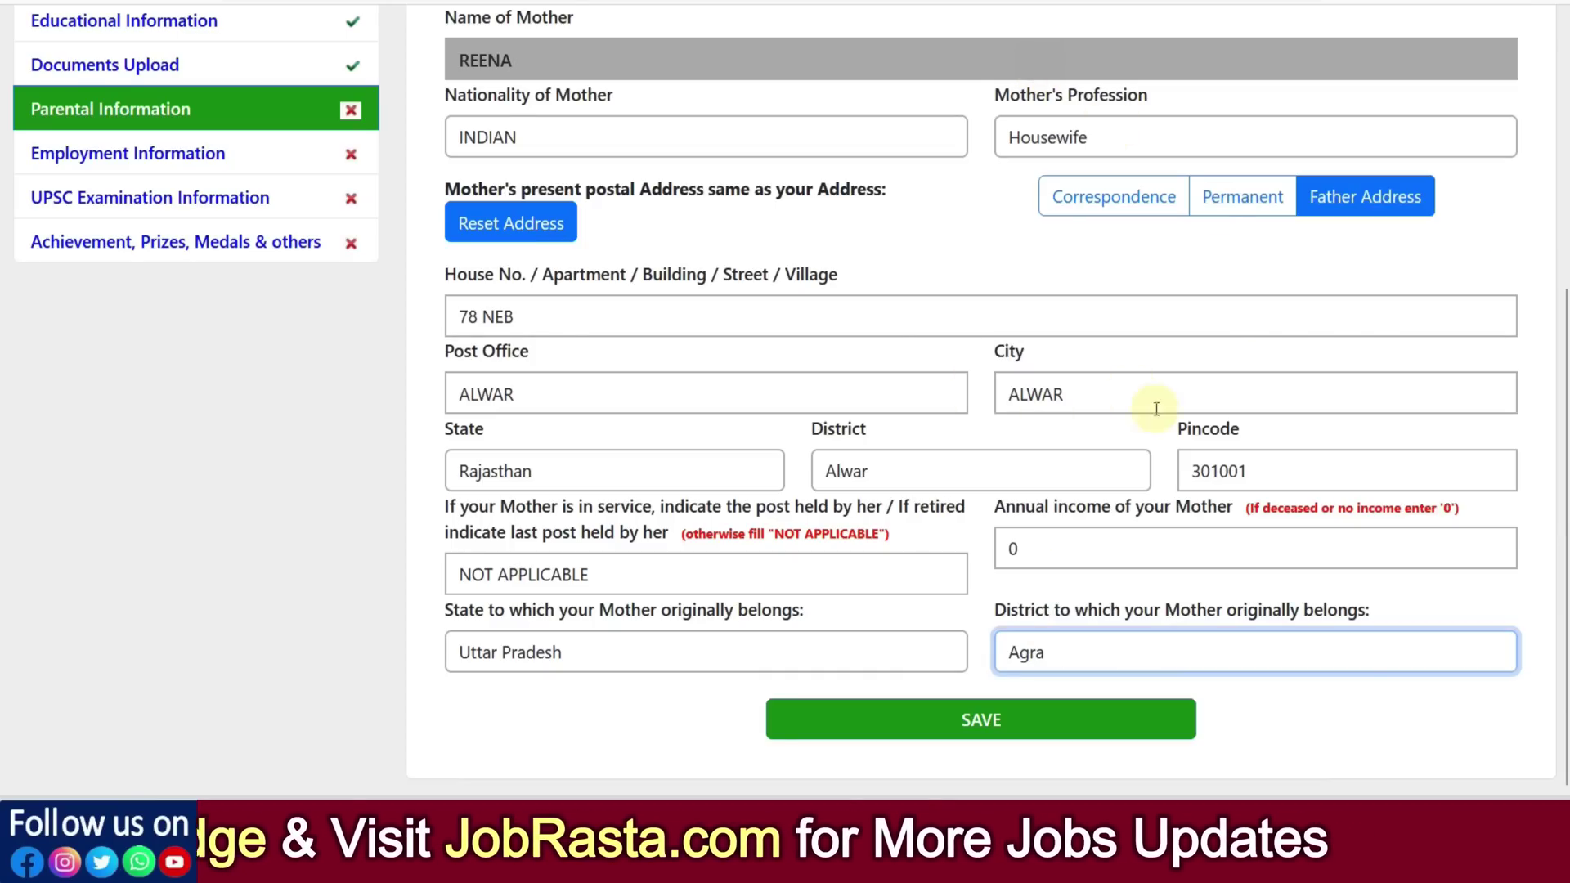
{"action": "left_click", "coordinate": [974, 727]}
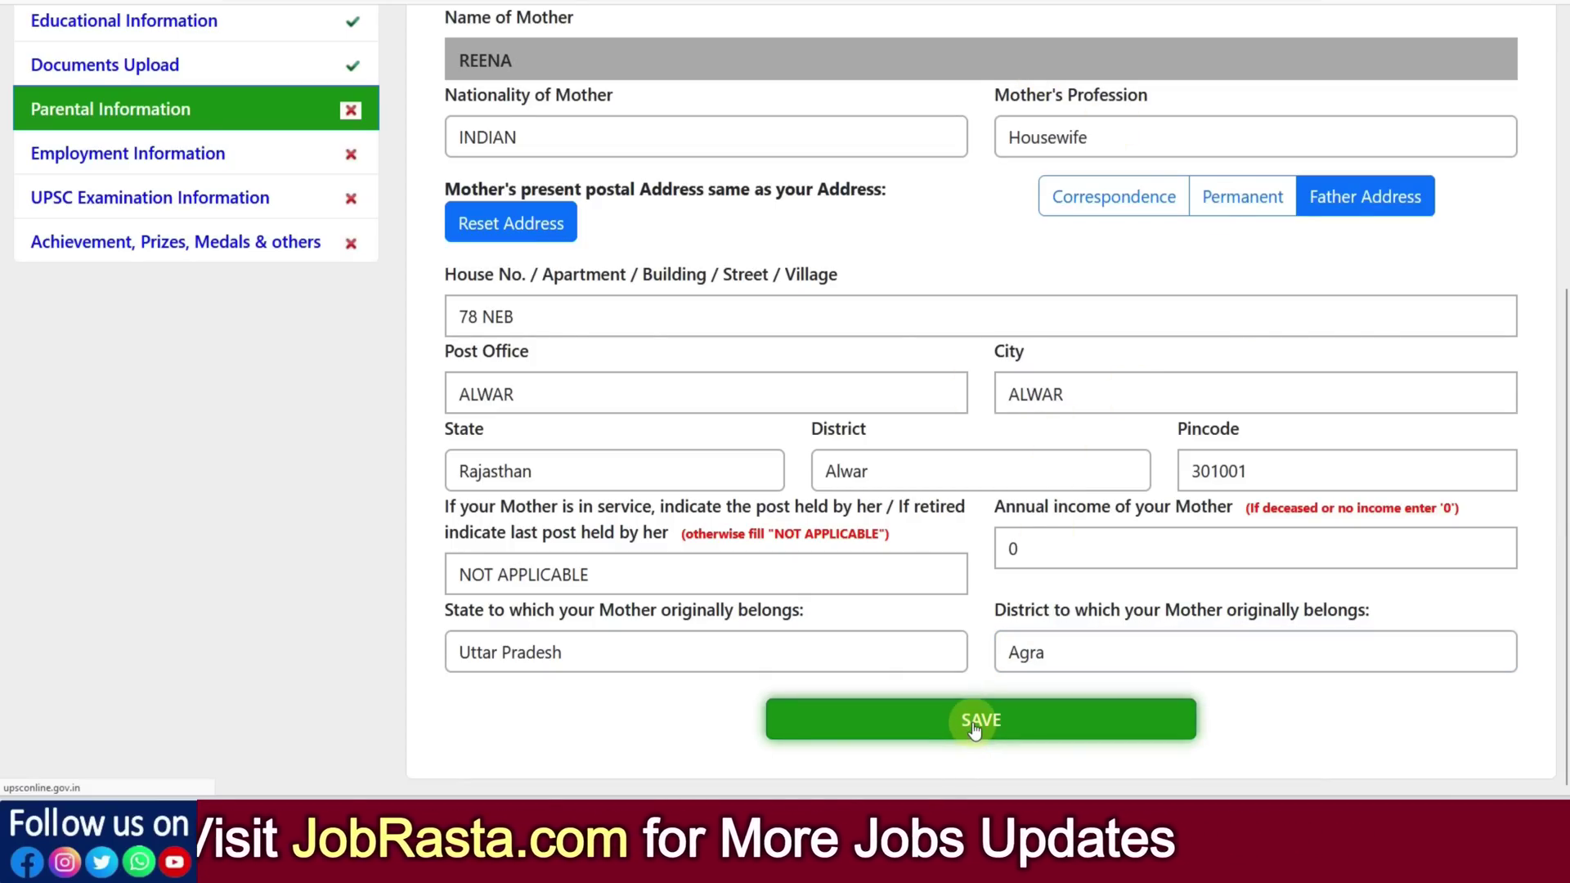
Look over the saved parental details and open the Employment Information section.
{"action": "scroll", "coordinate": [649, 546], "scroll_direction": "down", "scroll_amount": 3}
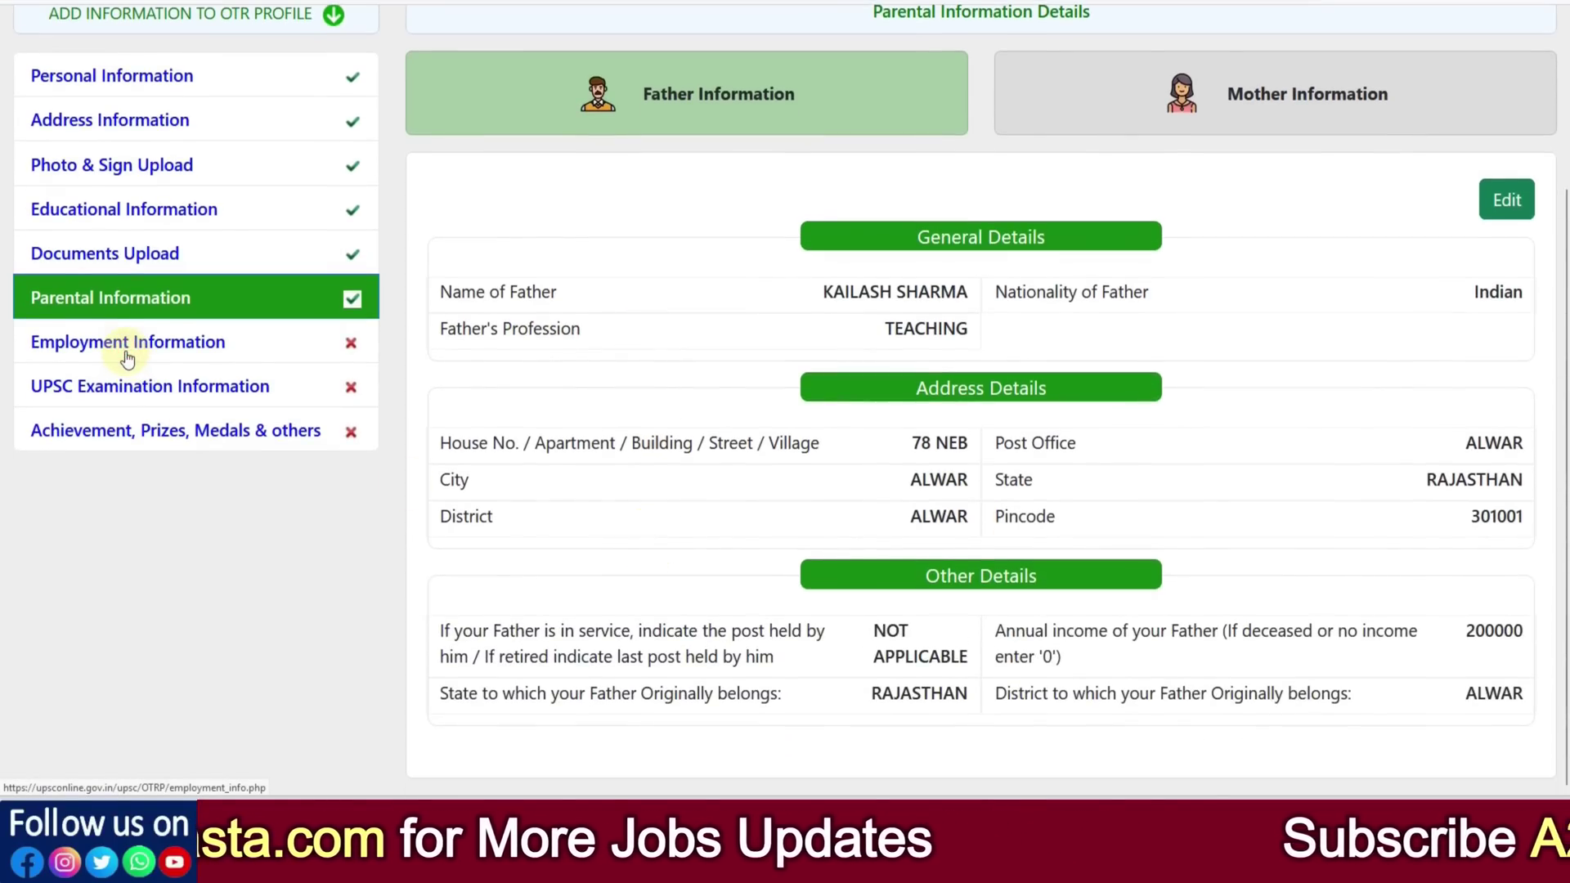
{"action": "left_click", "coordinate": [127, 347]}
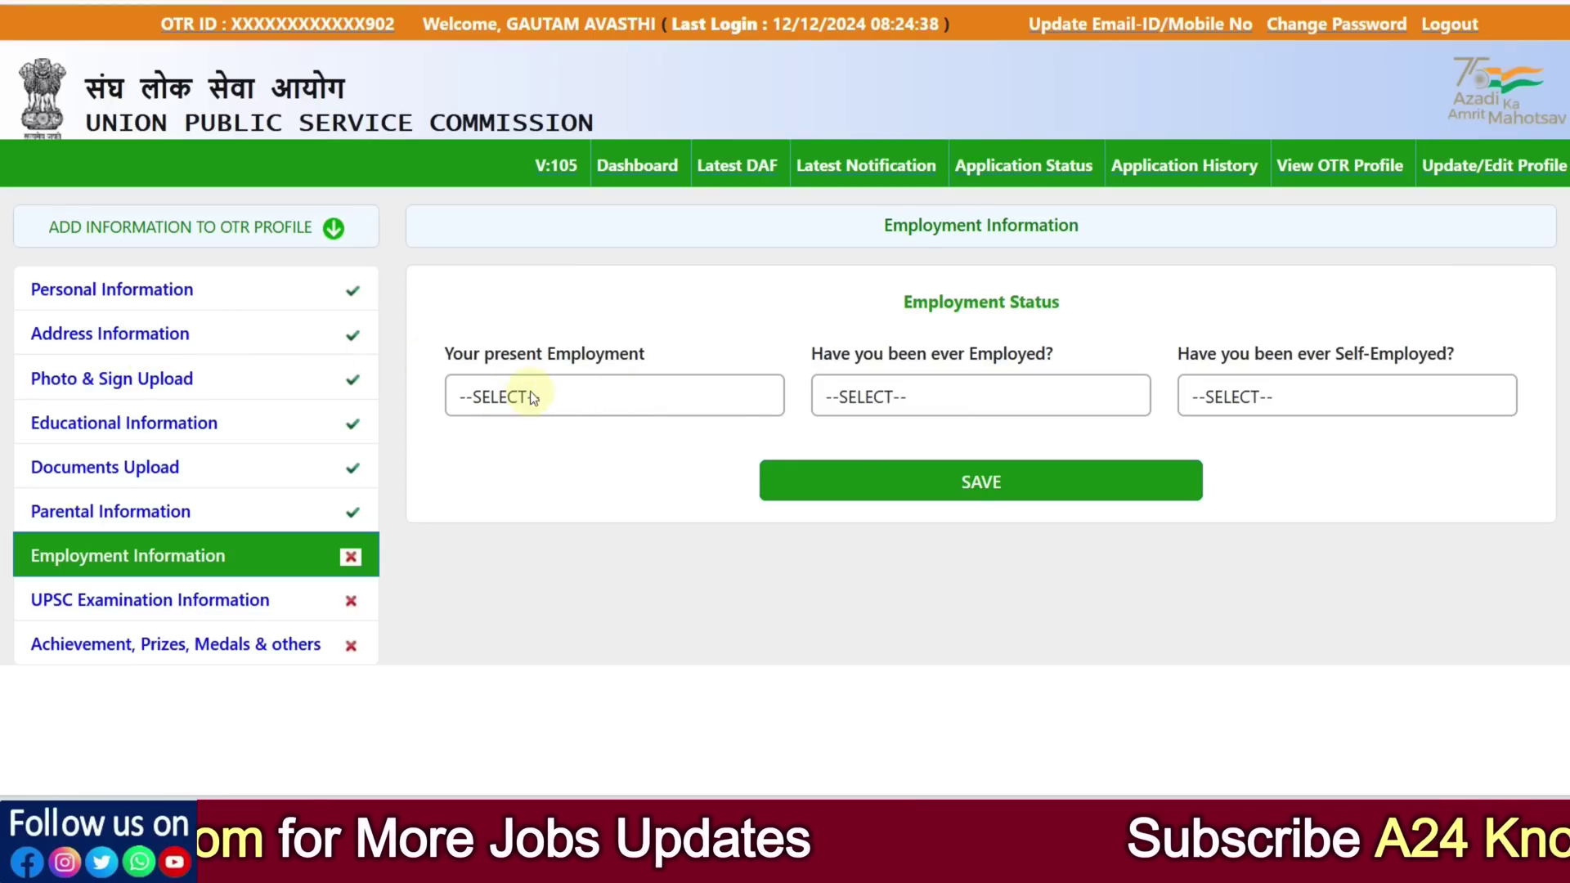
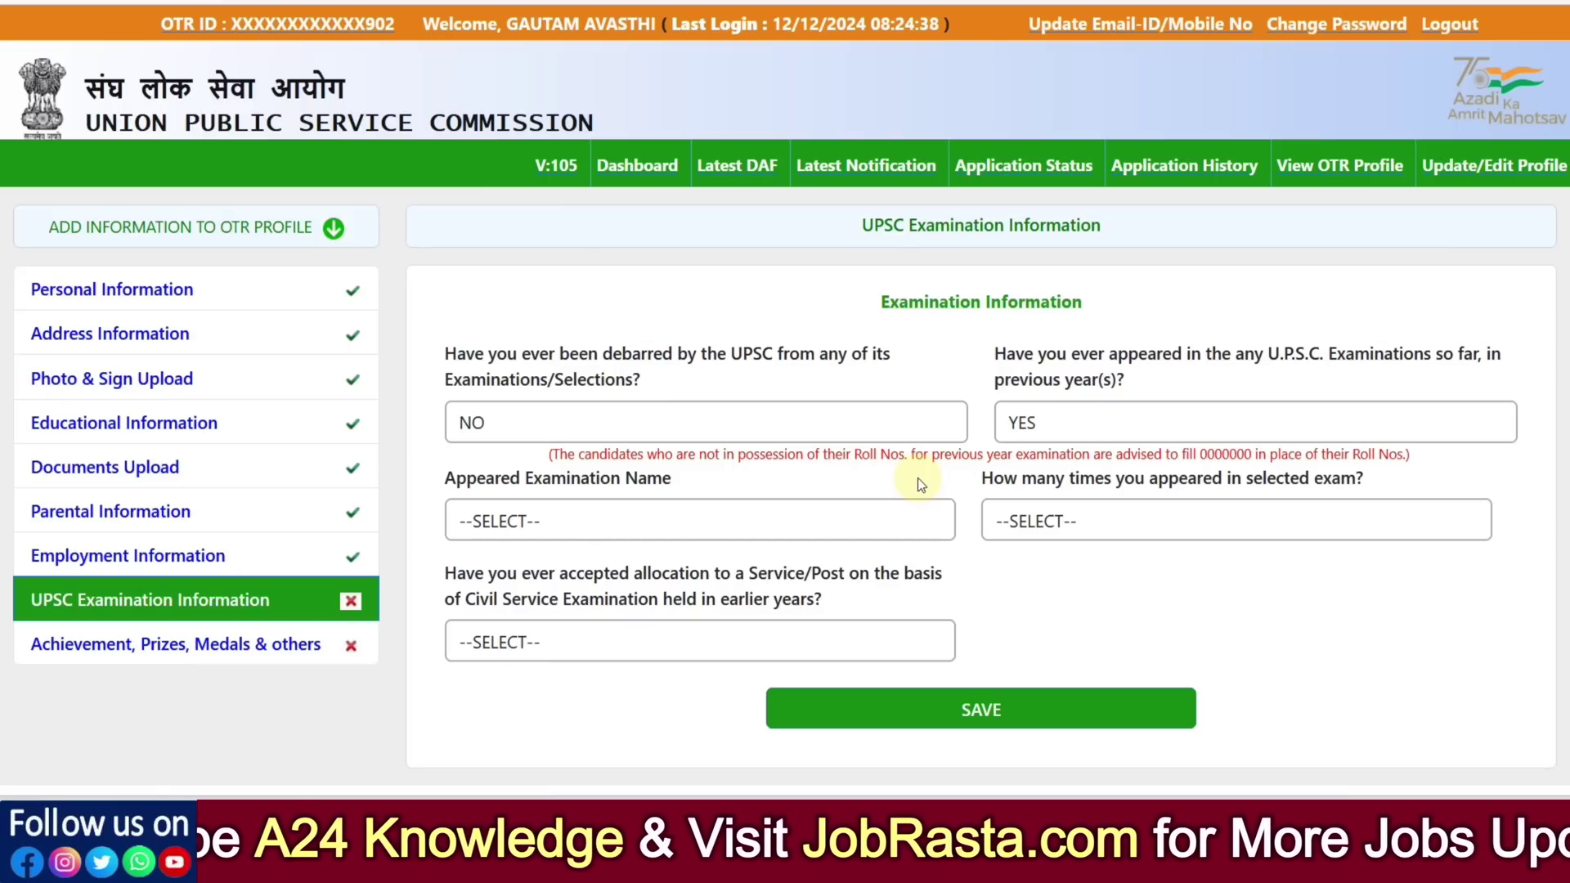
Look through the examination names offered for a previously appeared UPSC exam.
{"action": "left_click", "coordinate": [900, 521]}
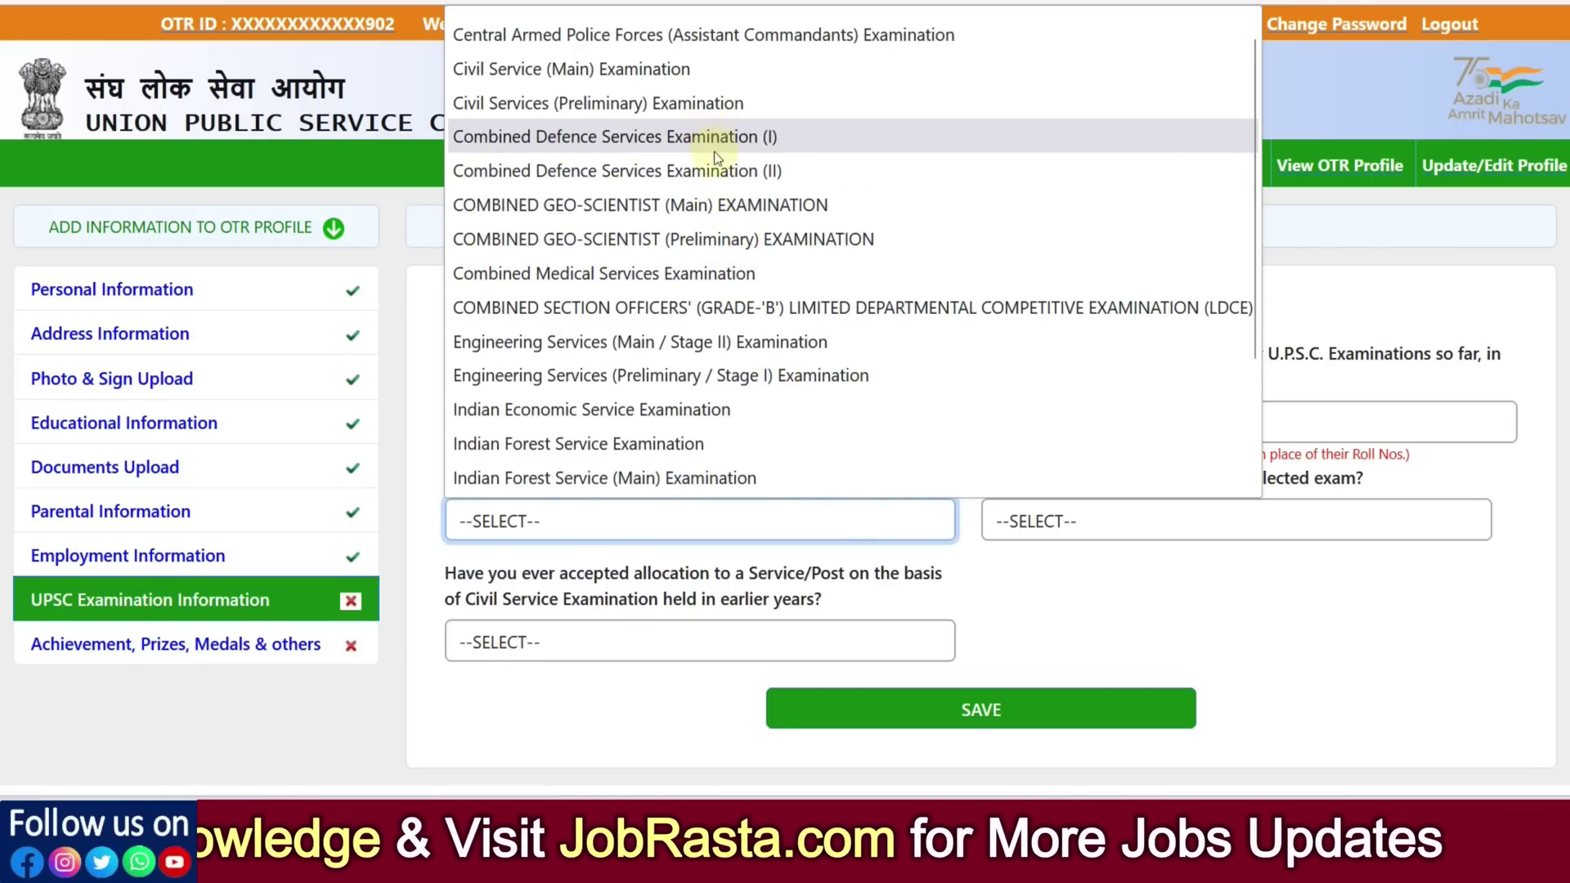
{"action": "scroll", "coordinate": [720, 180], "scroll_direction": "down", "scroll_amount": 2}
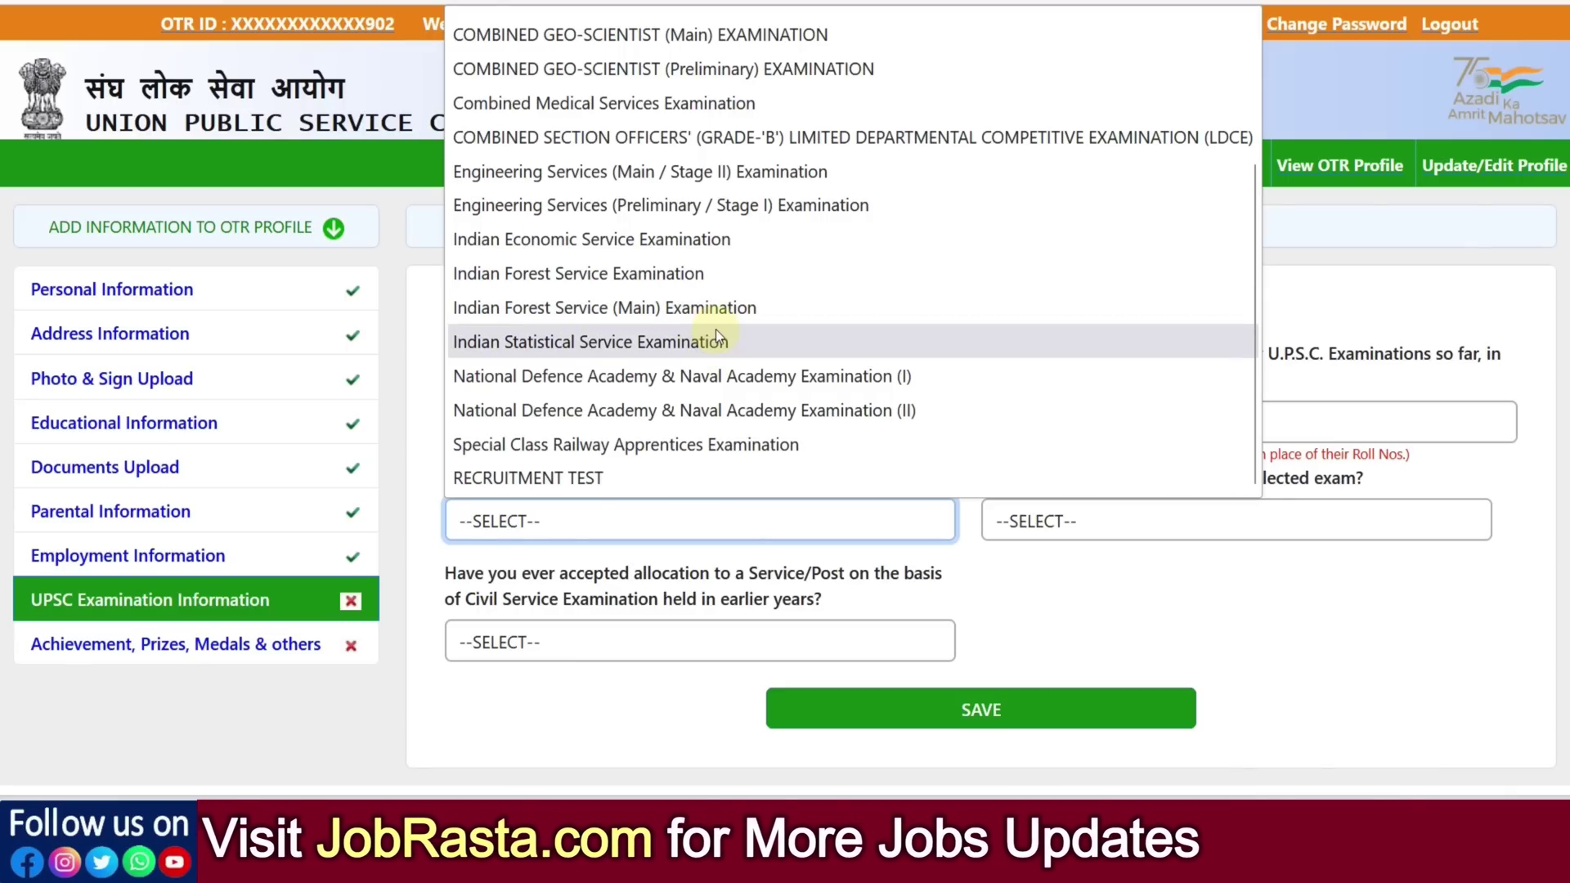
{"action": "scroll", "coordinate": [715, 331], "scroll_direction": "up", "scroll_amount": 3}
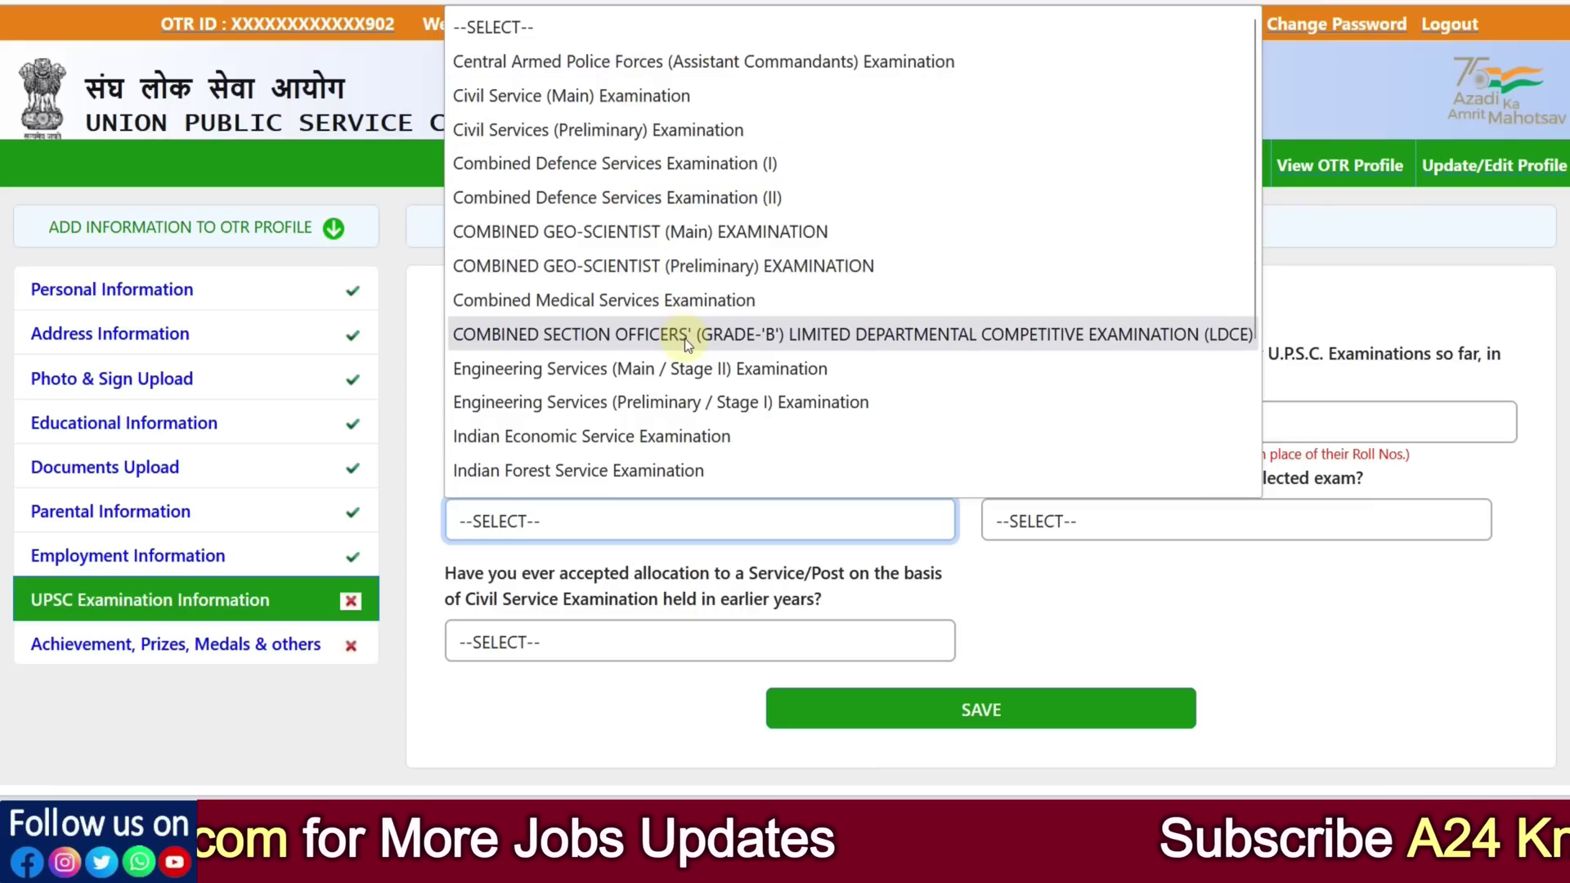
{"action": "scroll", "coordinate": [687, 339], "scroll_direction": "down", "scroll_amount": 2}
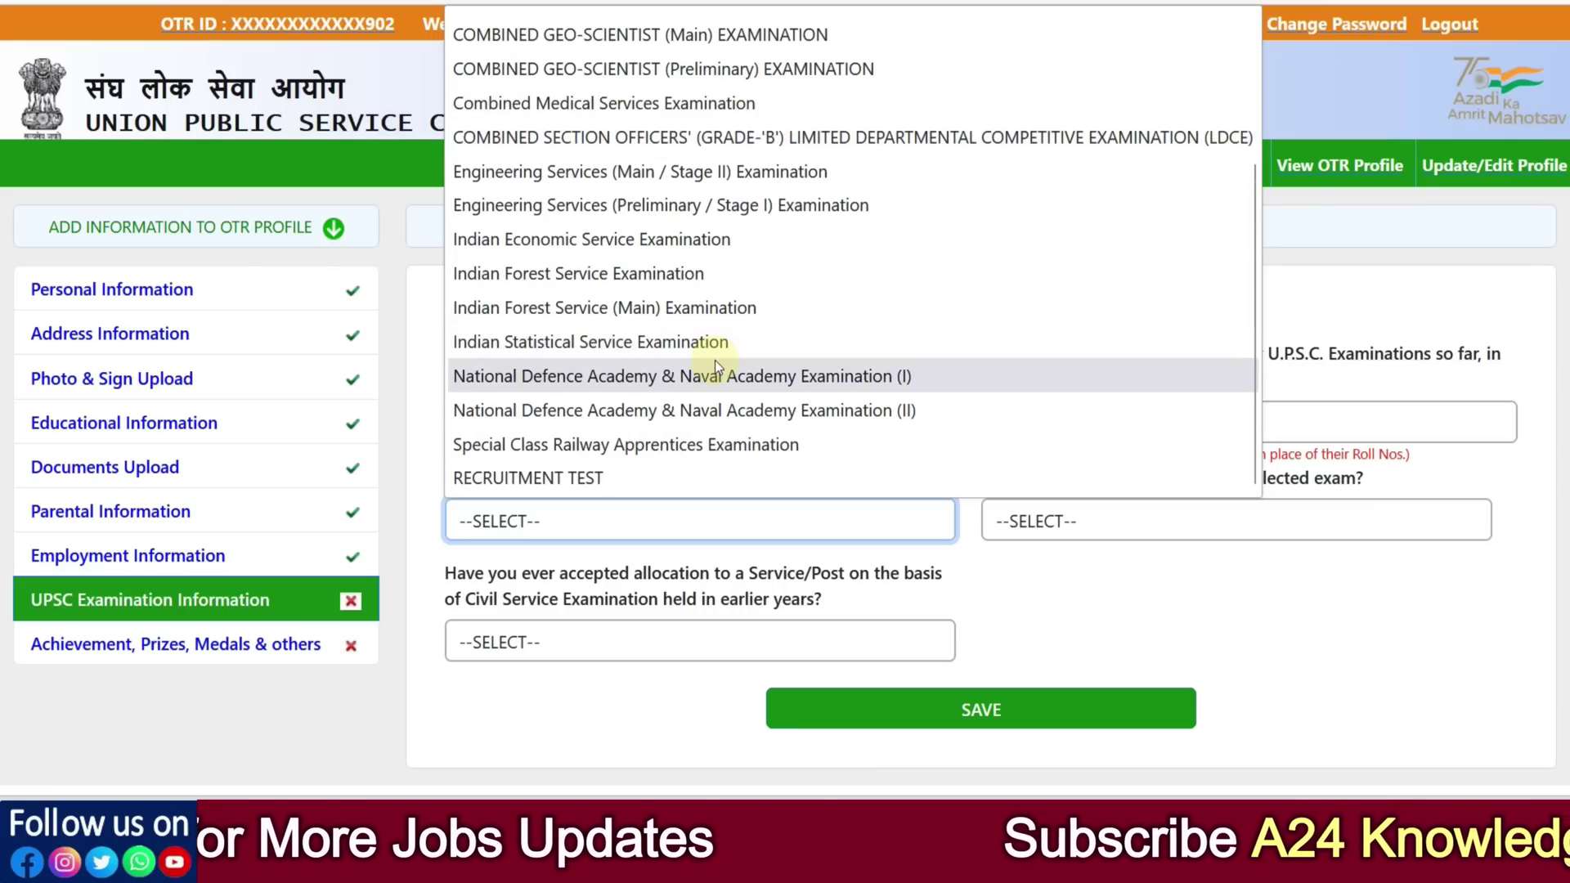
{"action": "left_click", "coordinate": [1159, 627]}
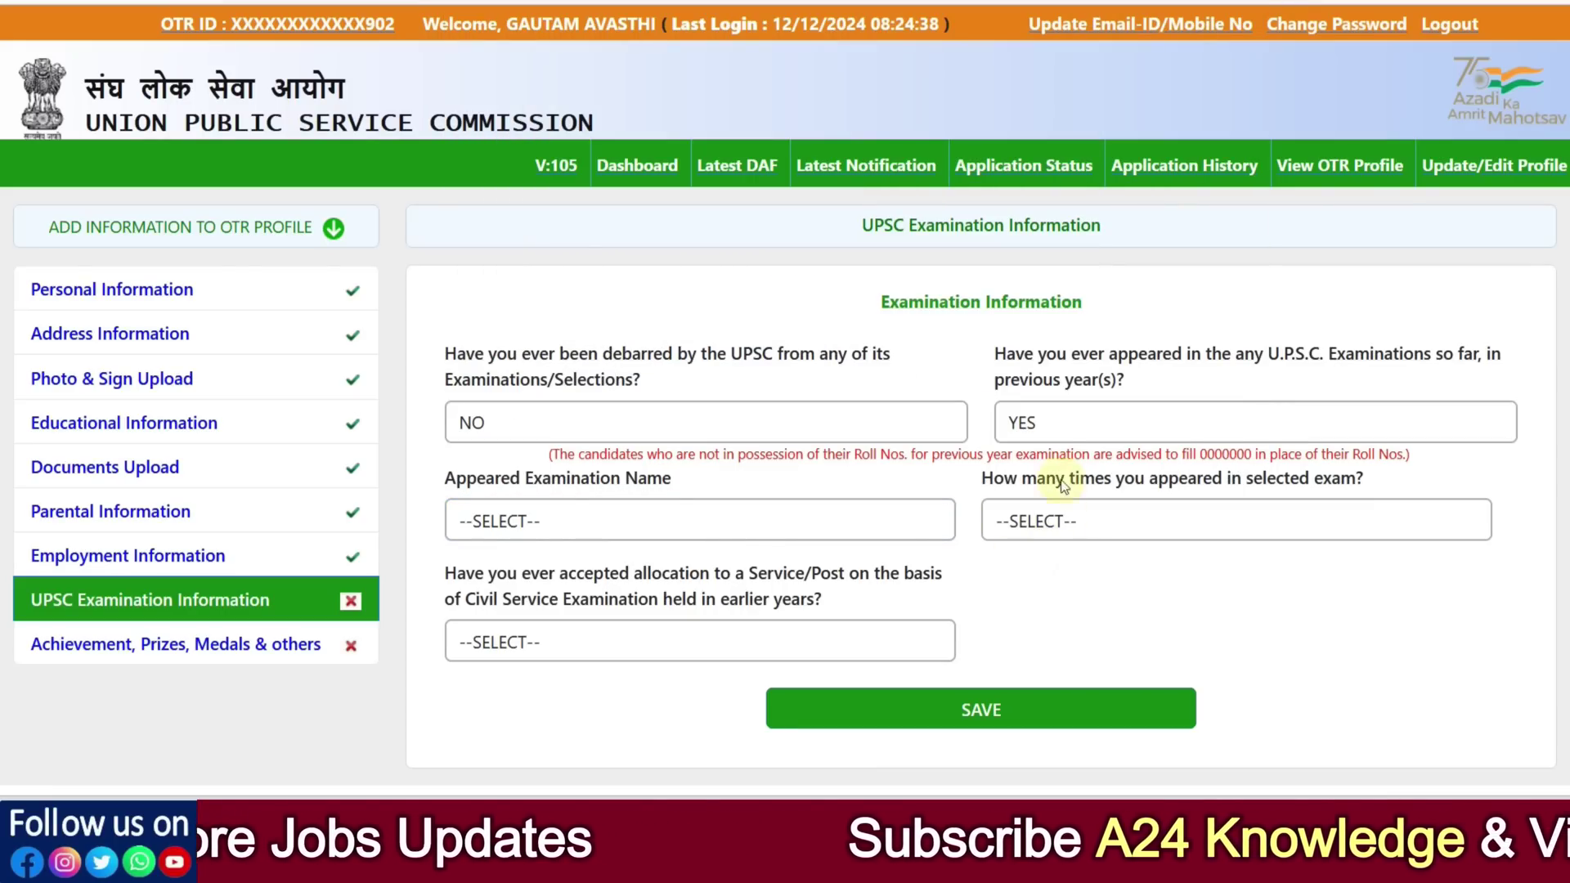
Answer NO to having appeared in UPSC examinations and to having accepted a service allocation, and save the examination information.
{"action": "left_click", "coordinate": [1045, 426]}
{"action": "left_click", "coordinate": [1025, 524]}
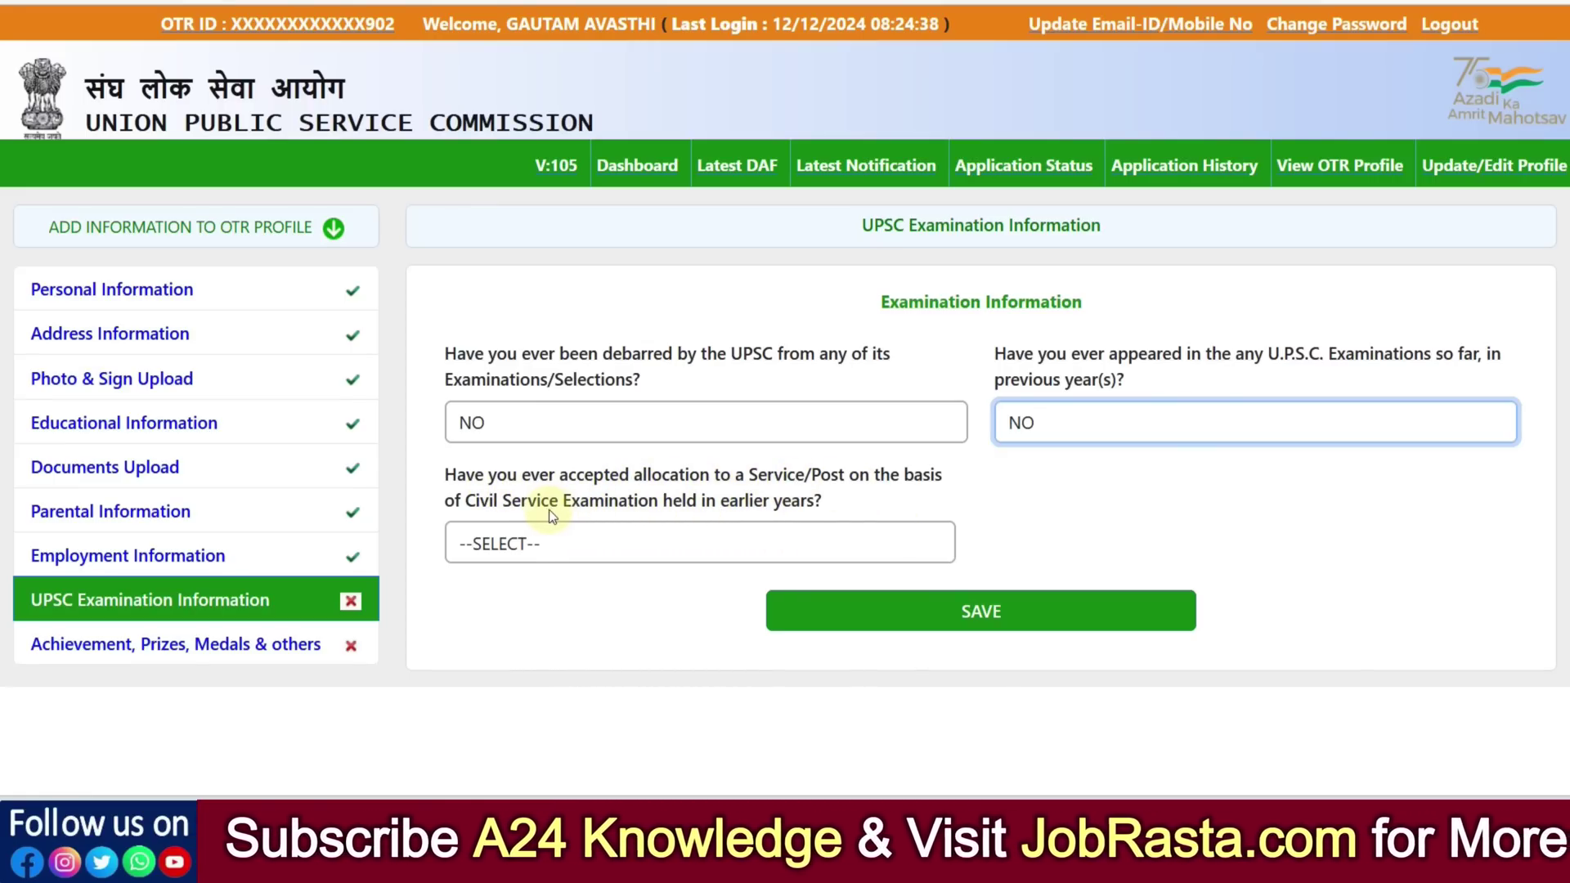
{"action": "left_click", "coordinate": [661, 541]}
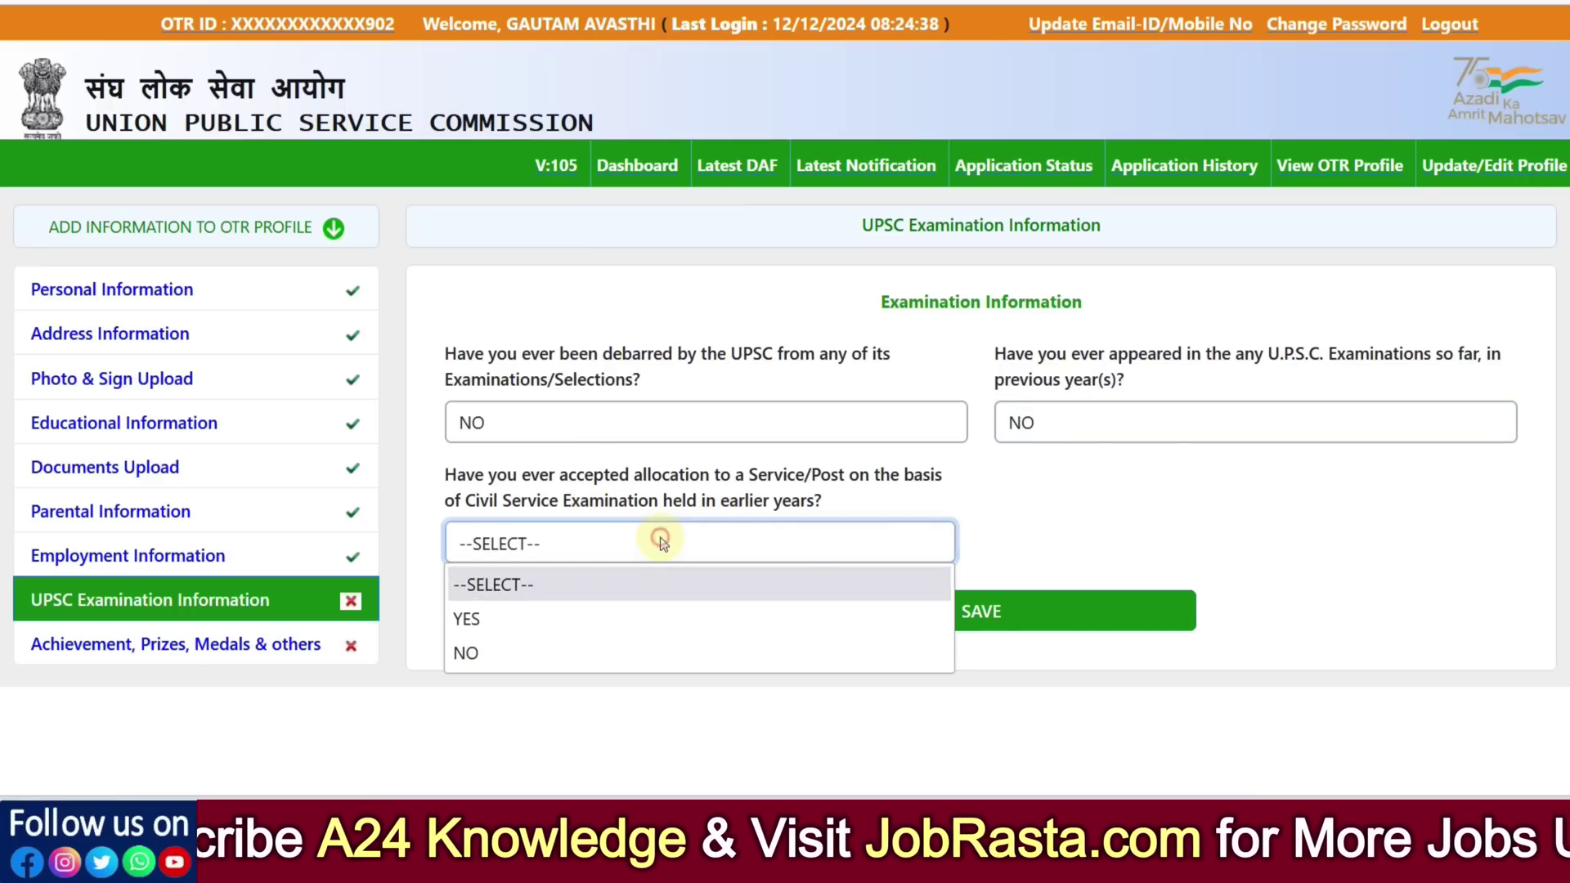
{"action": "left_click", "coordinate": [550, 618]}
{"action": "scroll", "coordinate": [772, 587], "scroll_direction": "down", "scroll_amount": 1}
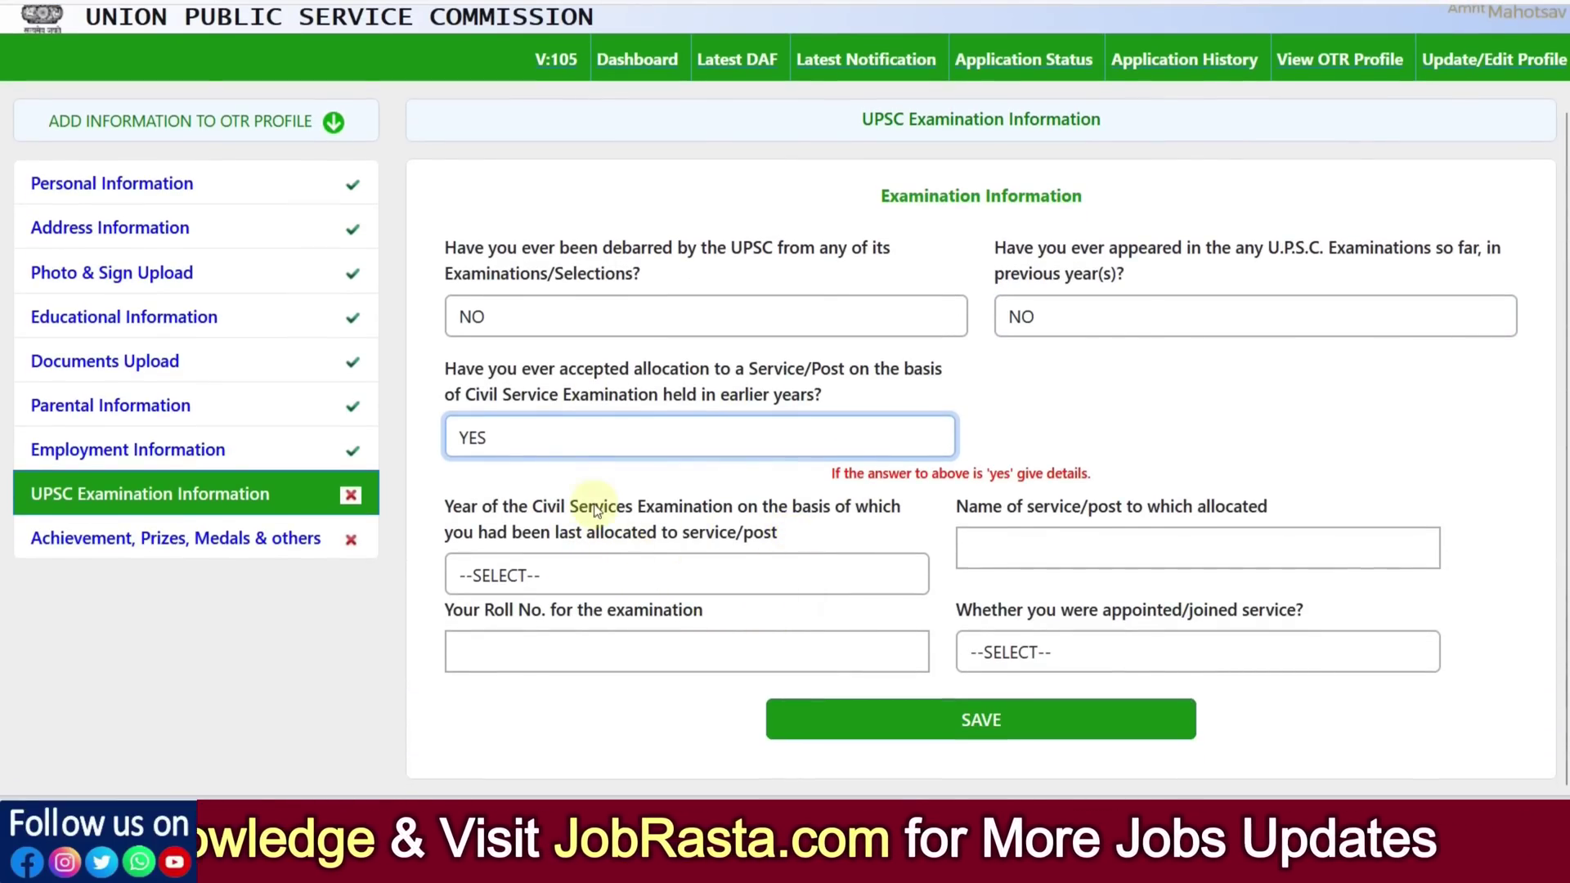
{"action": "left_click", "coordinate": [540, 442]}
{"action": "left_click", "coordinate": [516, 549]}
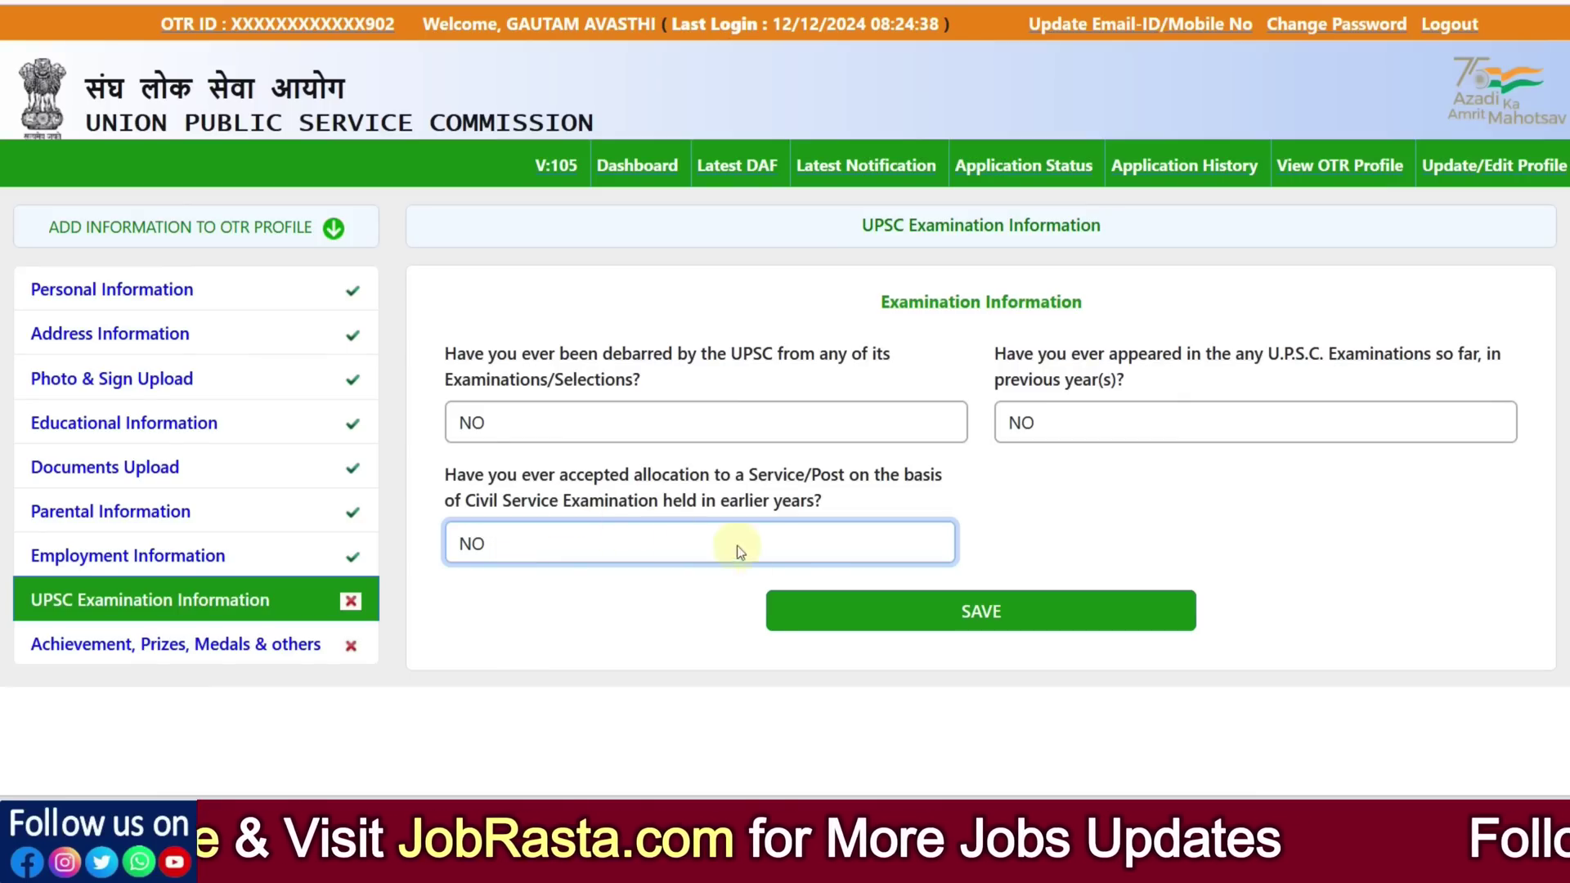
{"action": "left_click", "coordinate": [973, 605]}
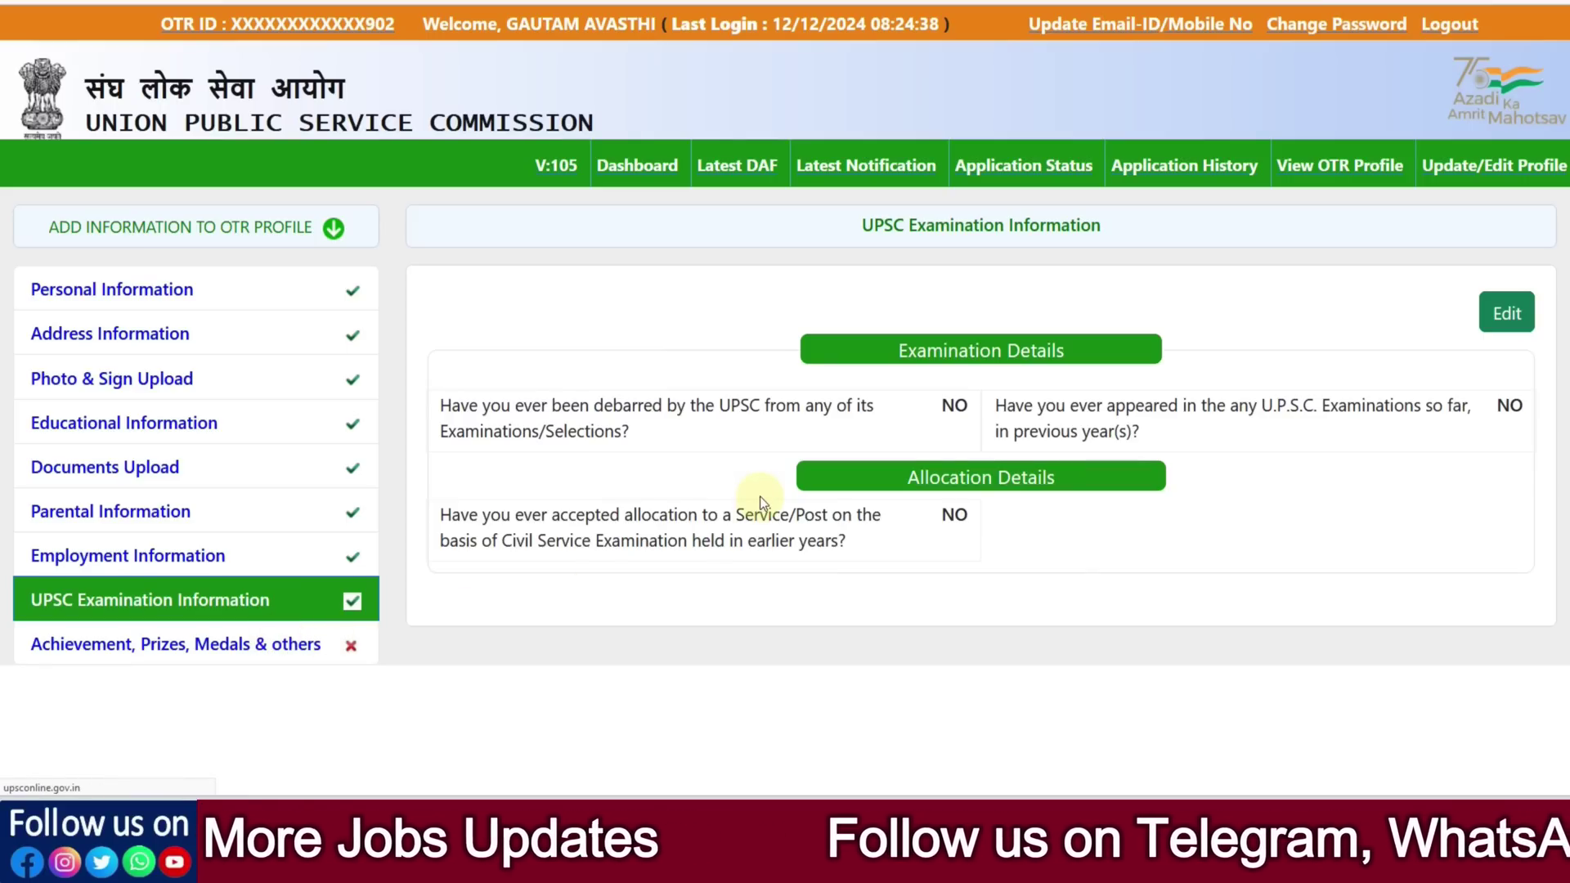
In the Achievement, Prizes, Medals & others section, answer NO to the question about family-owned assets.
{"action": "scroll", "coordinate": [753, 501], "scroll_direction": "down", "scroll_amount": 3}
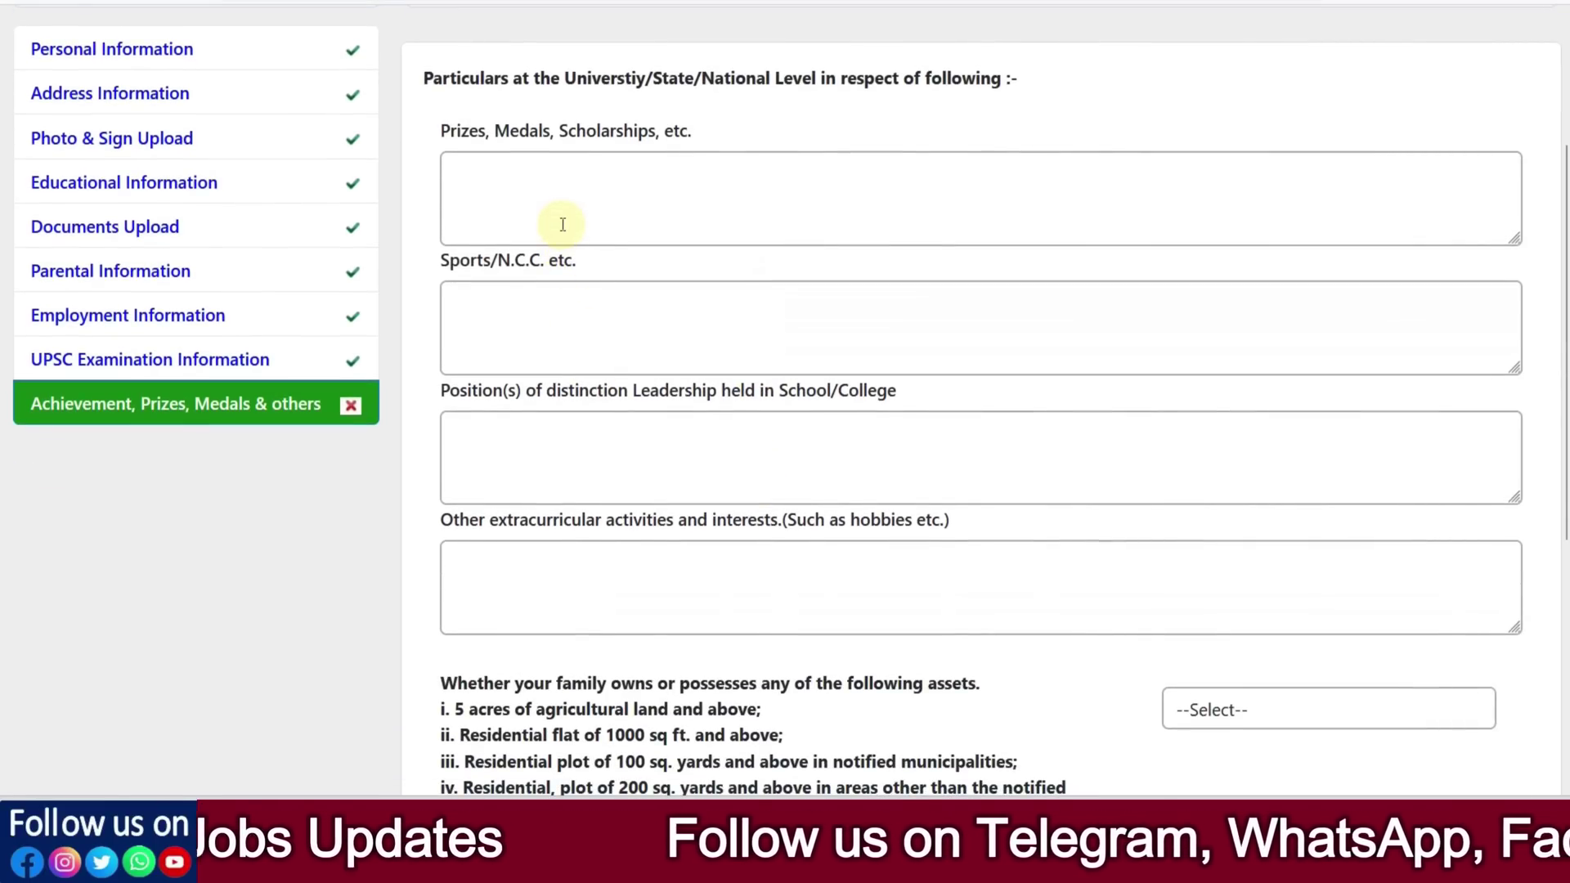
{"action": "scroll", "coordinate": [543, 320], "scroll_direction": "down", "scroll_amount": 2}
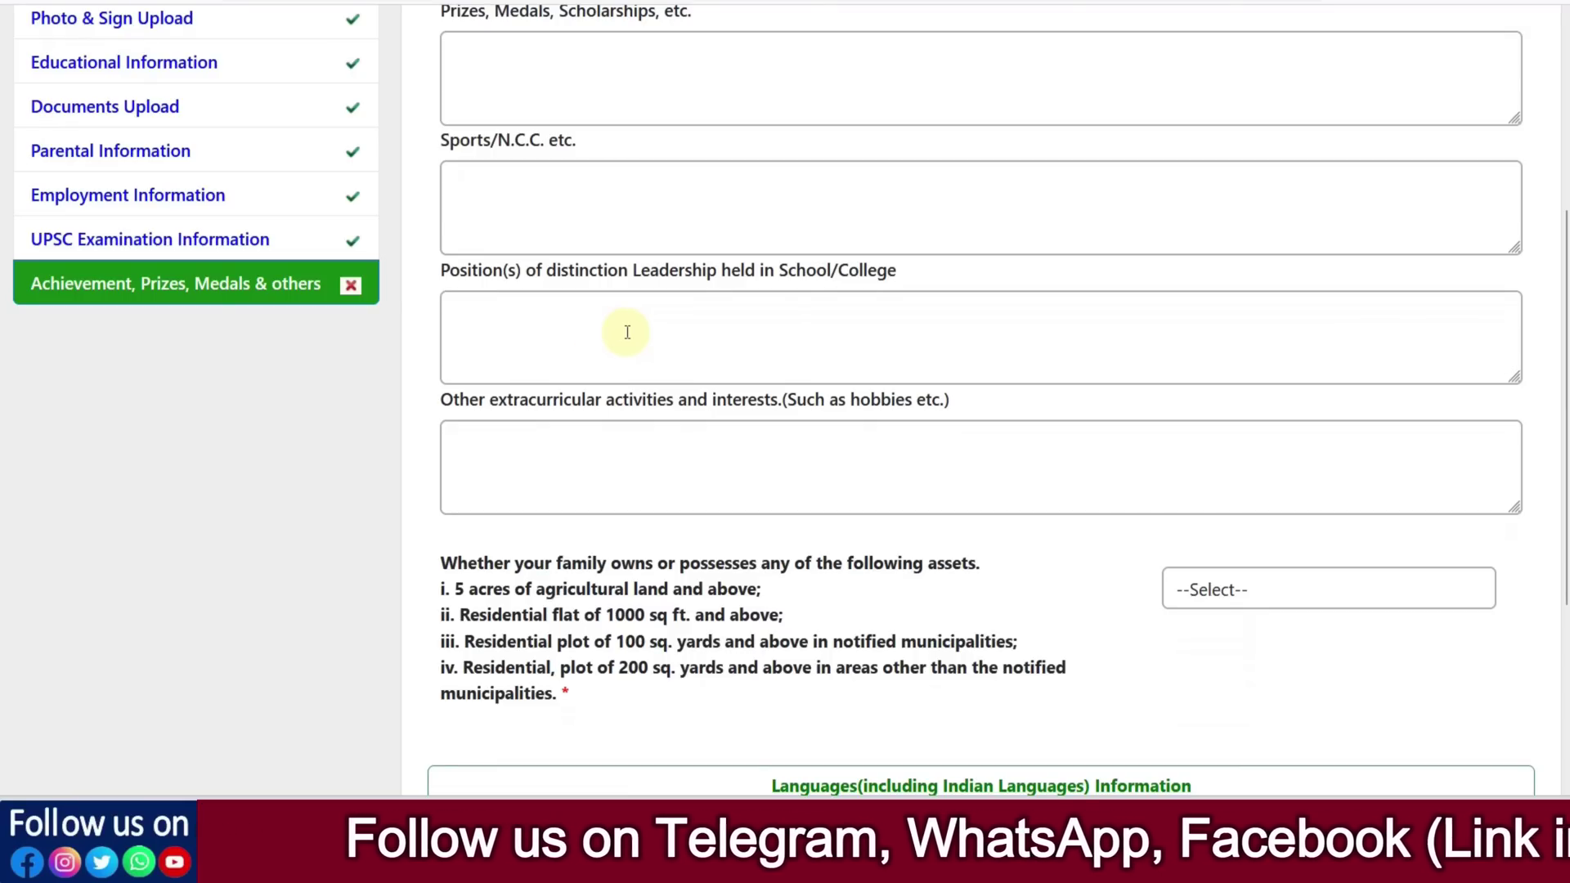
{"action": "scroll", "coordinate": [595, 333], "scroll_direction": "down", "scroll_amount": 3}
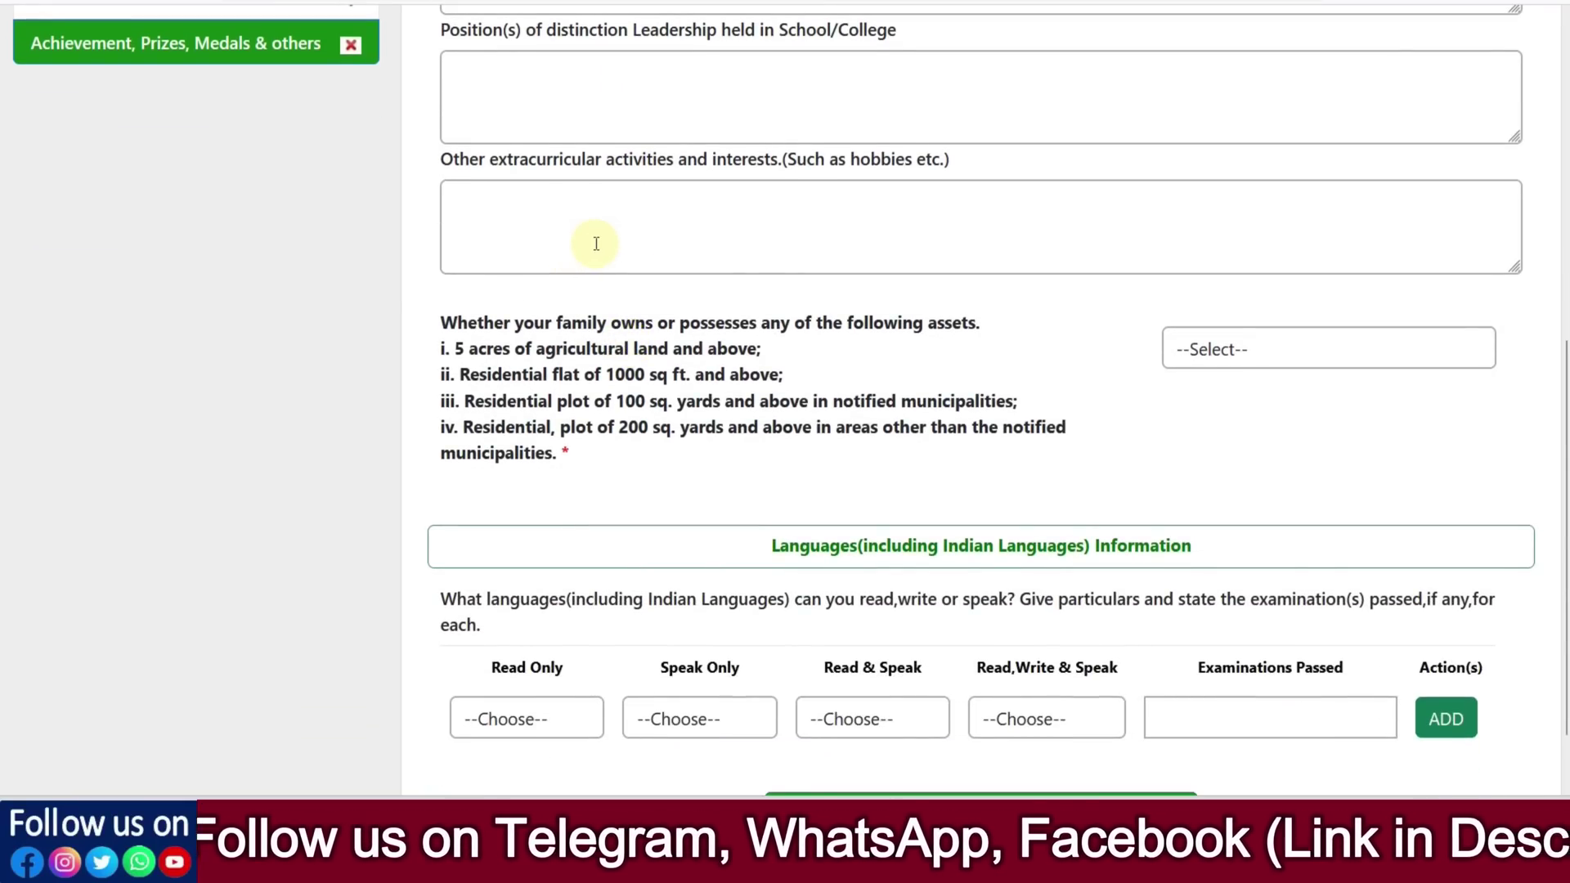
{"action": "scroll", "coordinate": [646, 255], "scroll_direction": "down", "scroll_amount": 2}
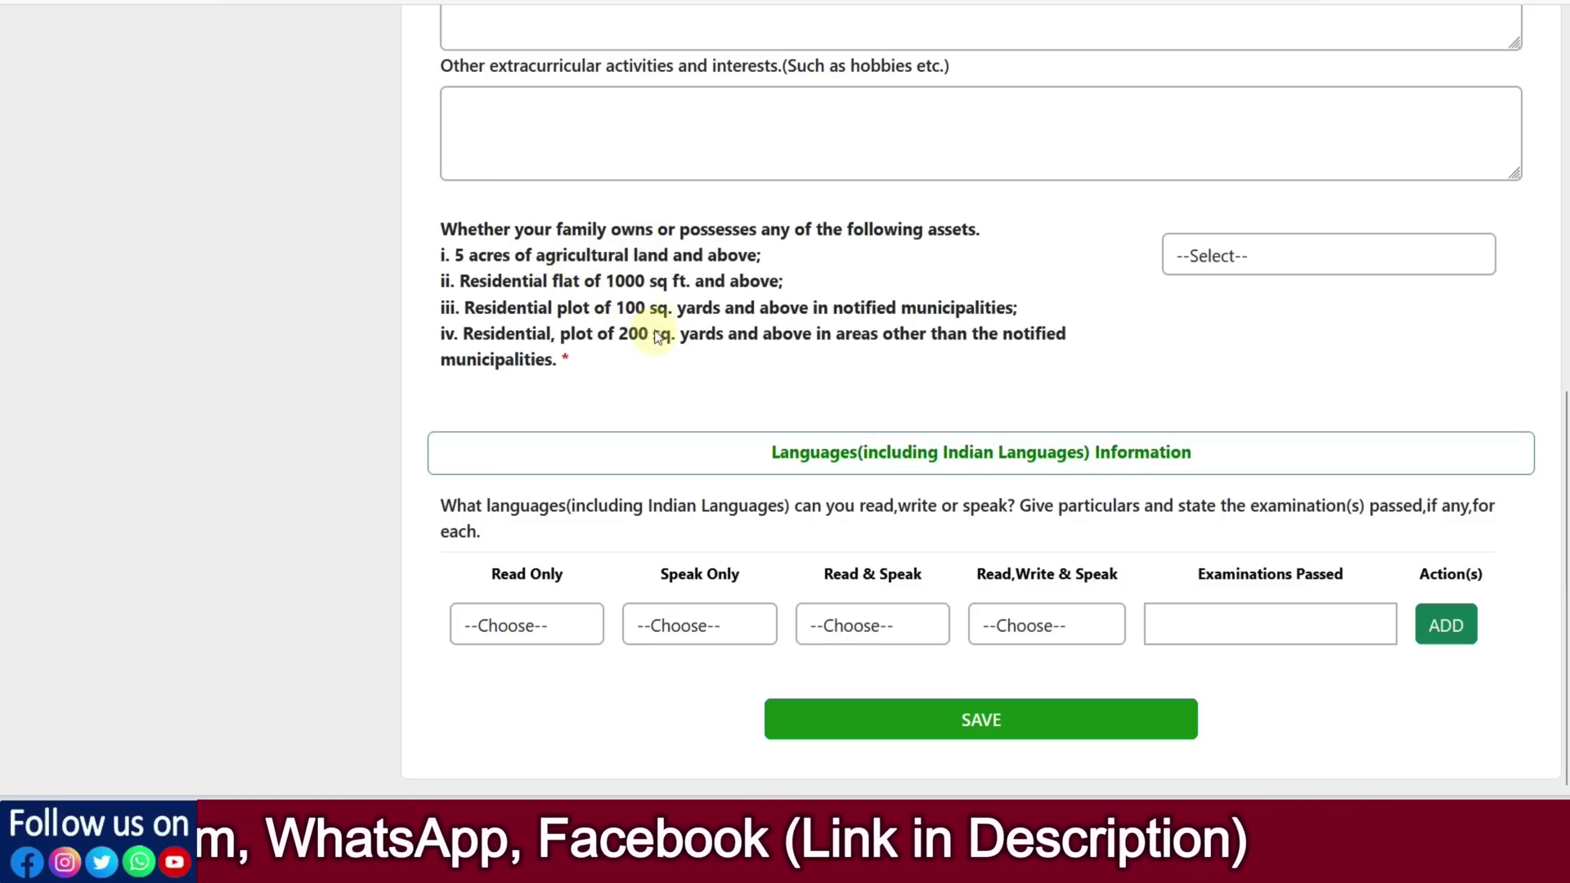
{"action": "left_click", "coordinate": [1209, 258]}
{"action": "left_click", "coordinate": [1194, 332]}
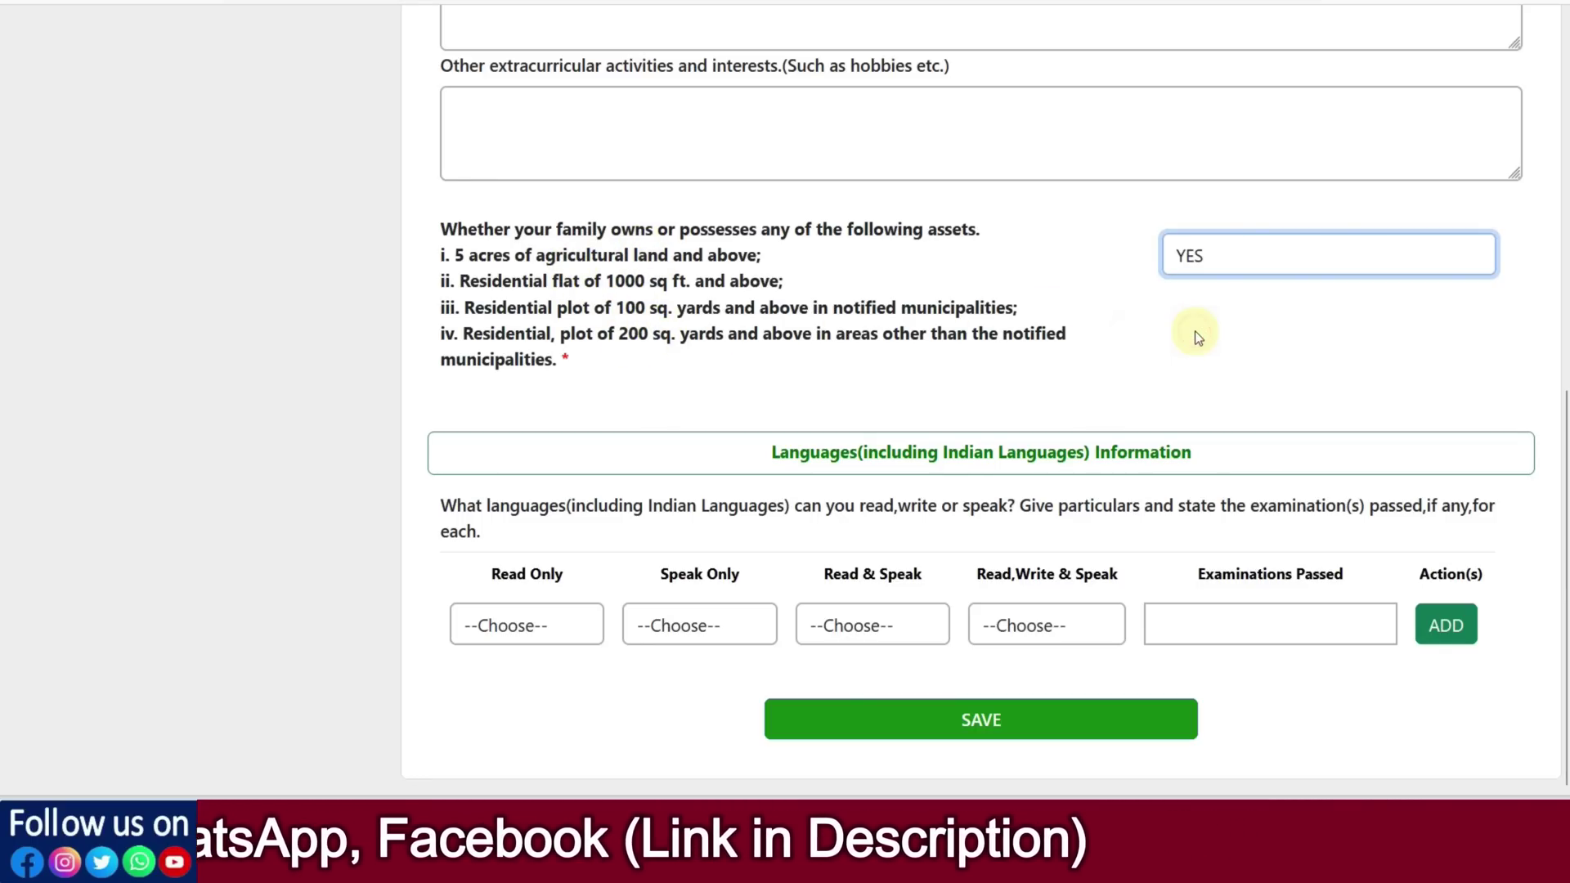
{"action": "left_click", "coordinate": [1052, 219]}
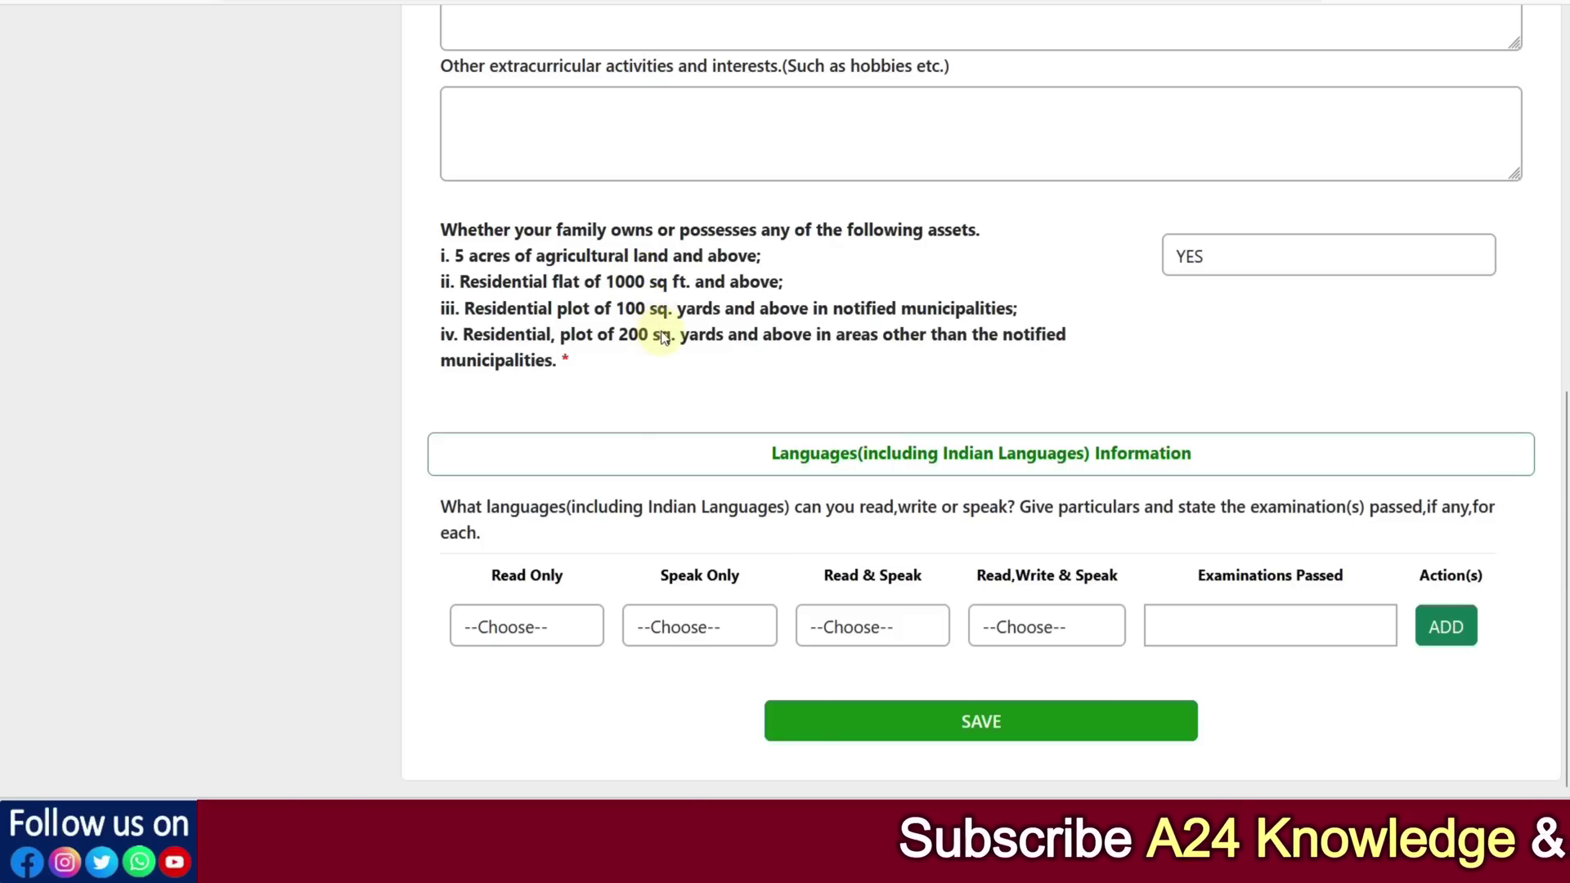
{"action": "left_click", "coordinate": [1166, 274]}
{"action": "left_click", "coordinate": [1175, 368]}
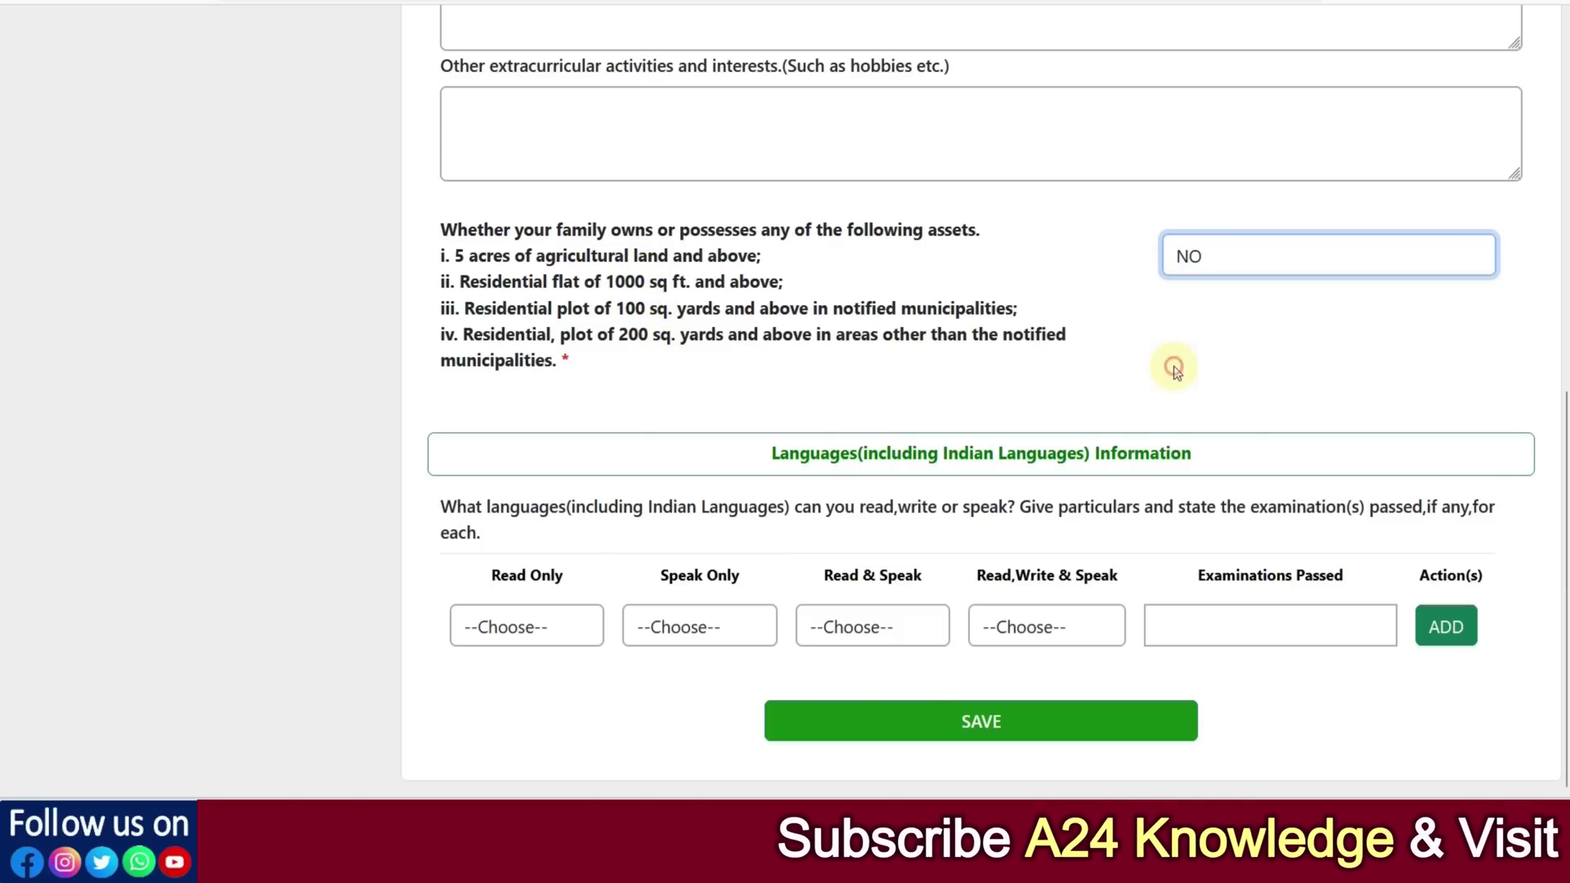
Add a language entry with Hindi for all four read, write and speak categories and SSC as the examination passed.
{"action": "left_click", "coordinate": [571, 626]}
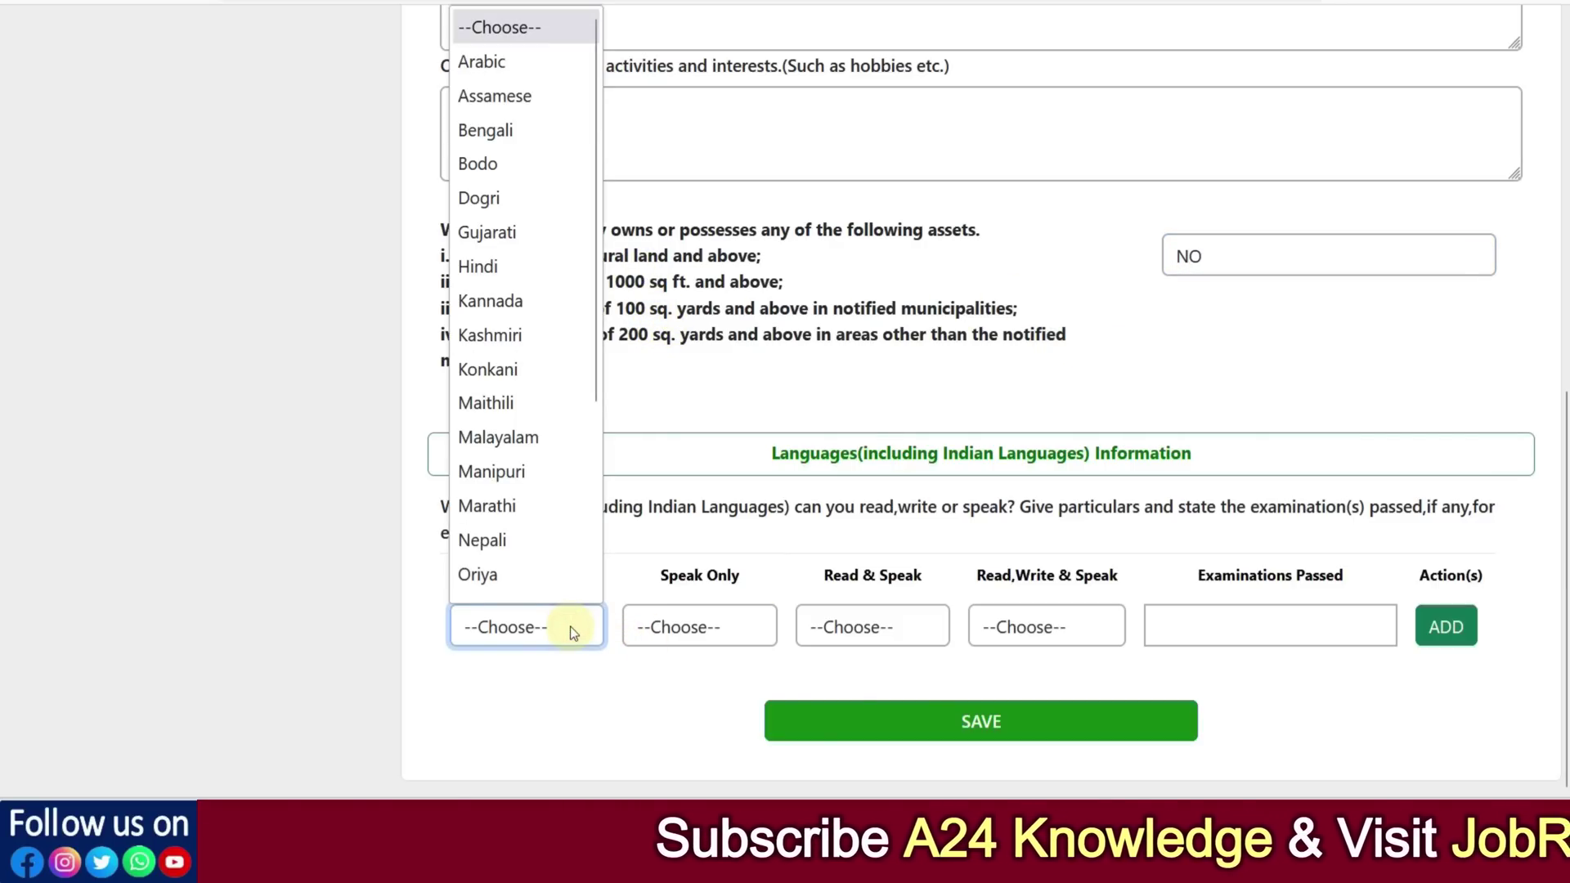
{"action": "left_click", "coordinate": [487, 263]}
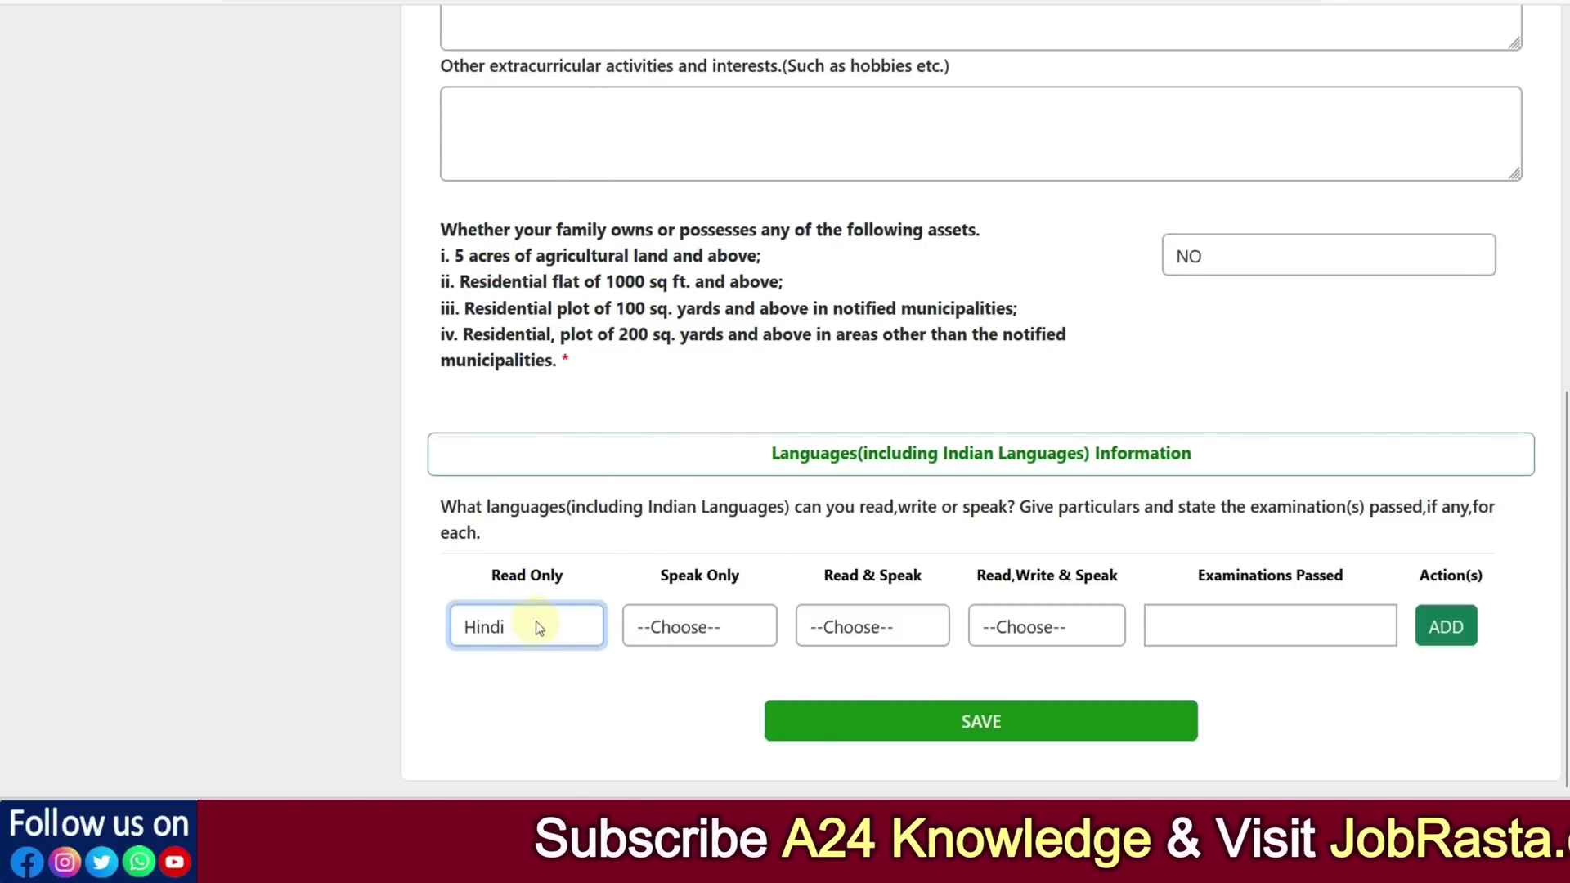
{"action": "left_click", "coordinate": [654, 627]}
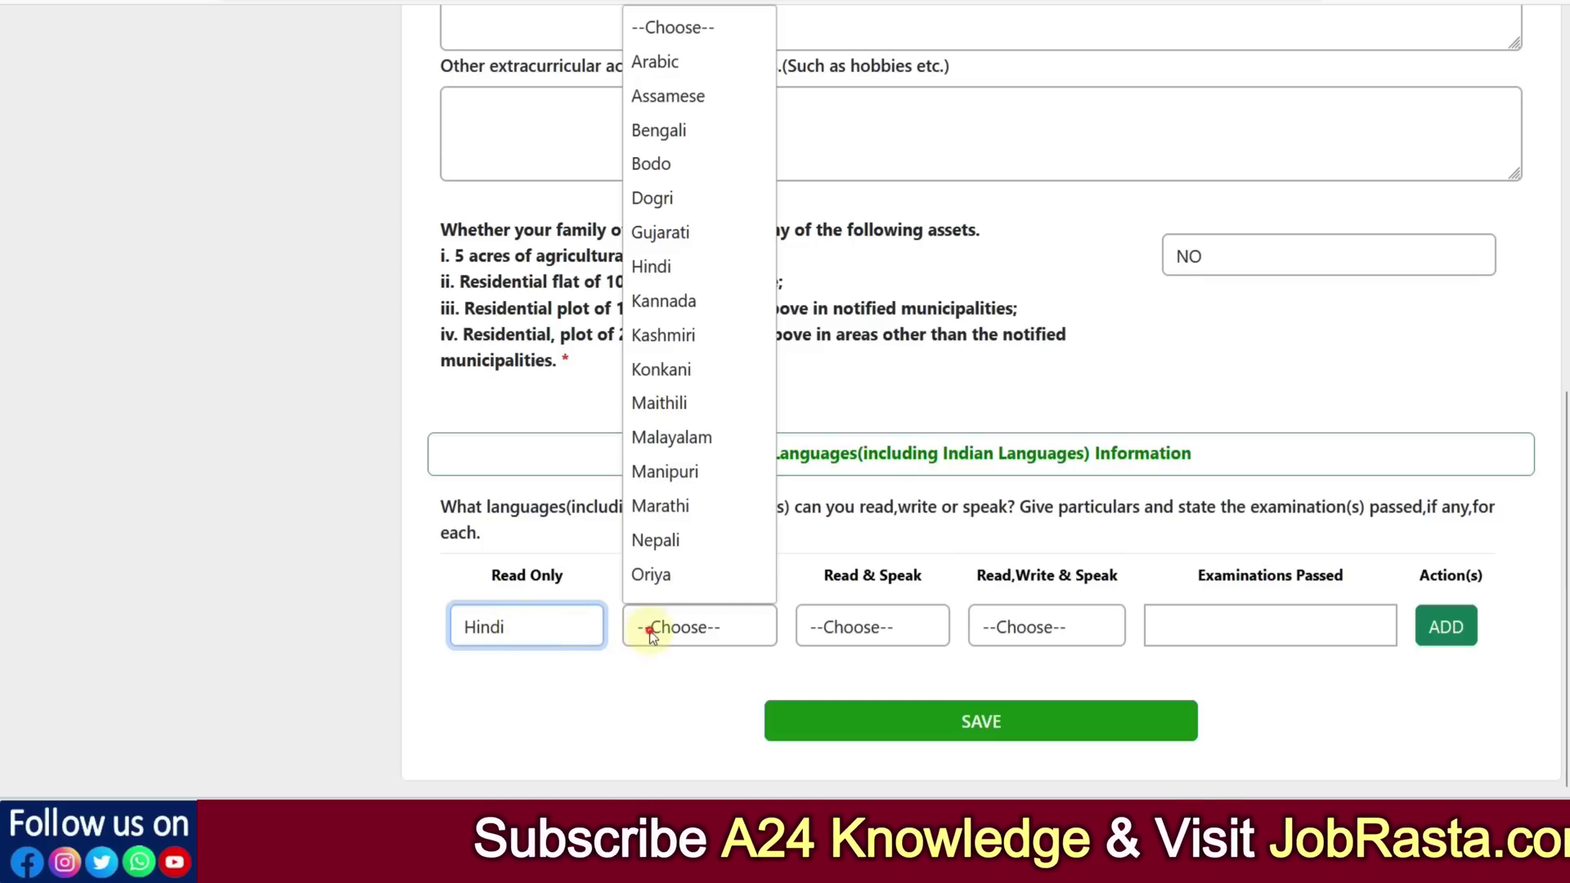
{"action": "left_click", "coordinate": [664, 270]}
{"action": "left_click", "coordinate": [874, 630]}
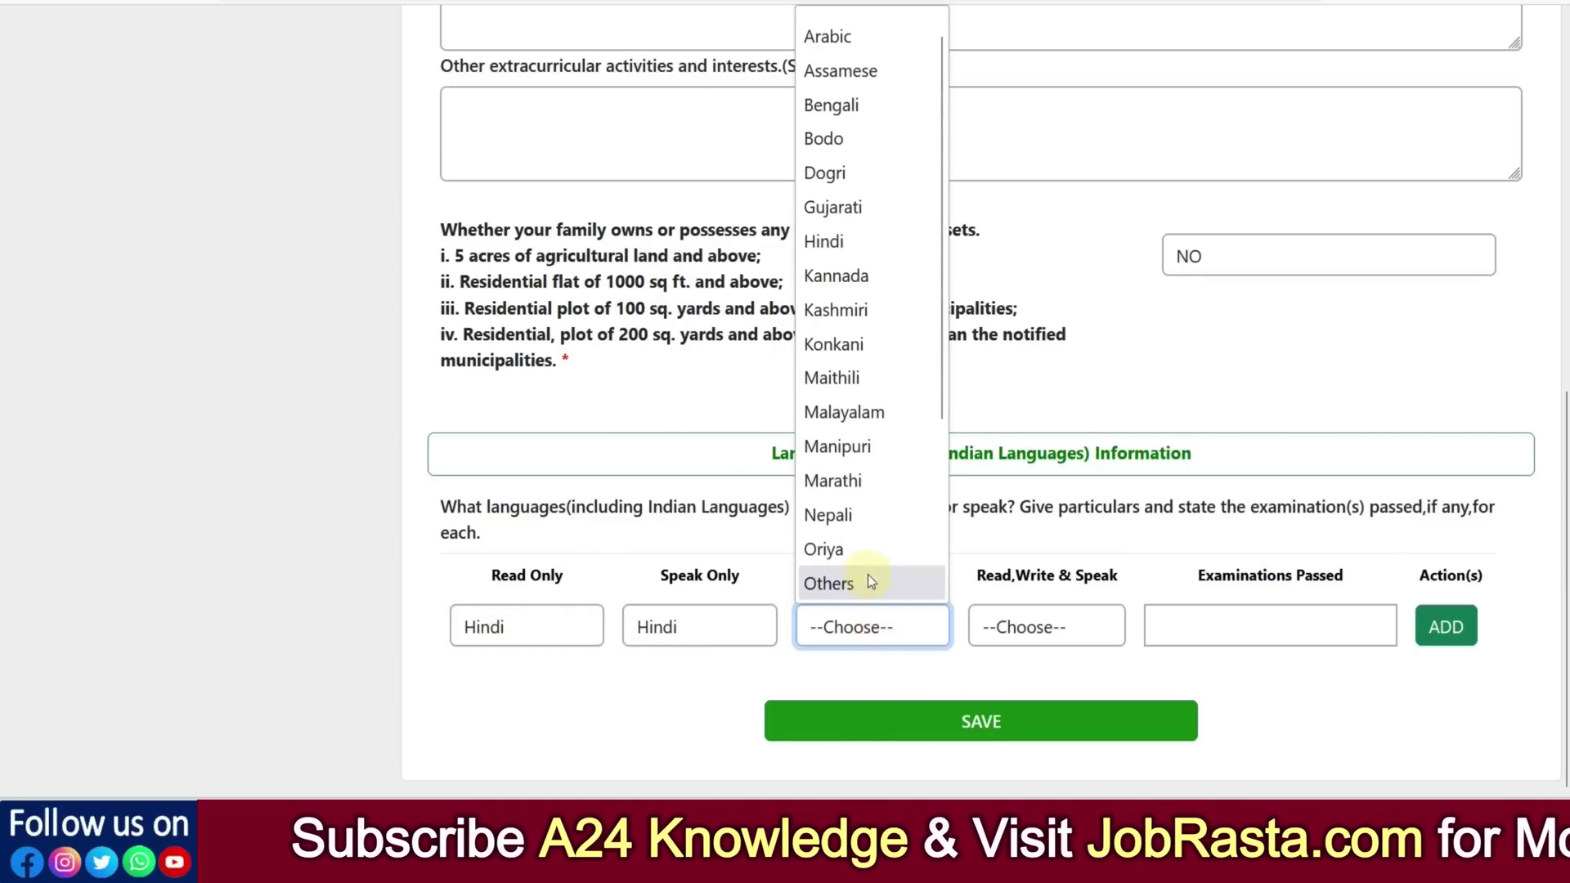
{"action": "left_click", "coordinate": [829, 245]}
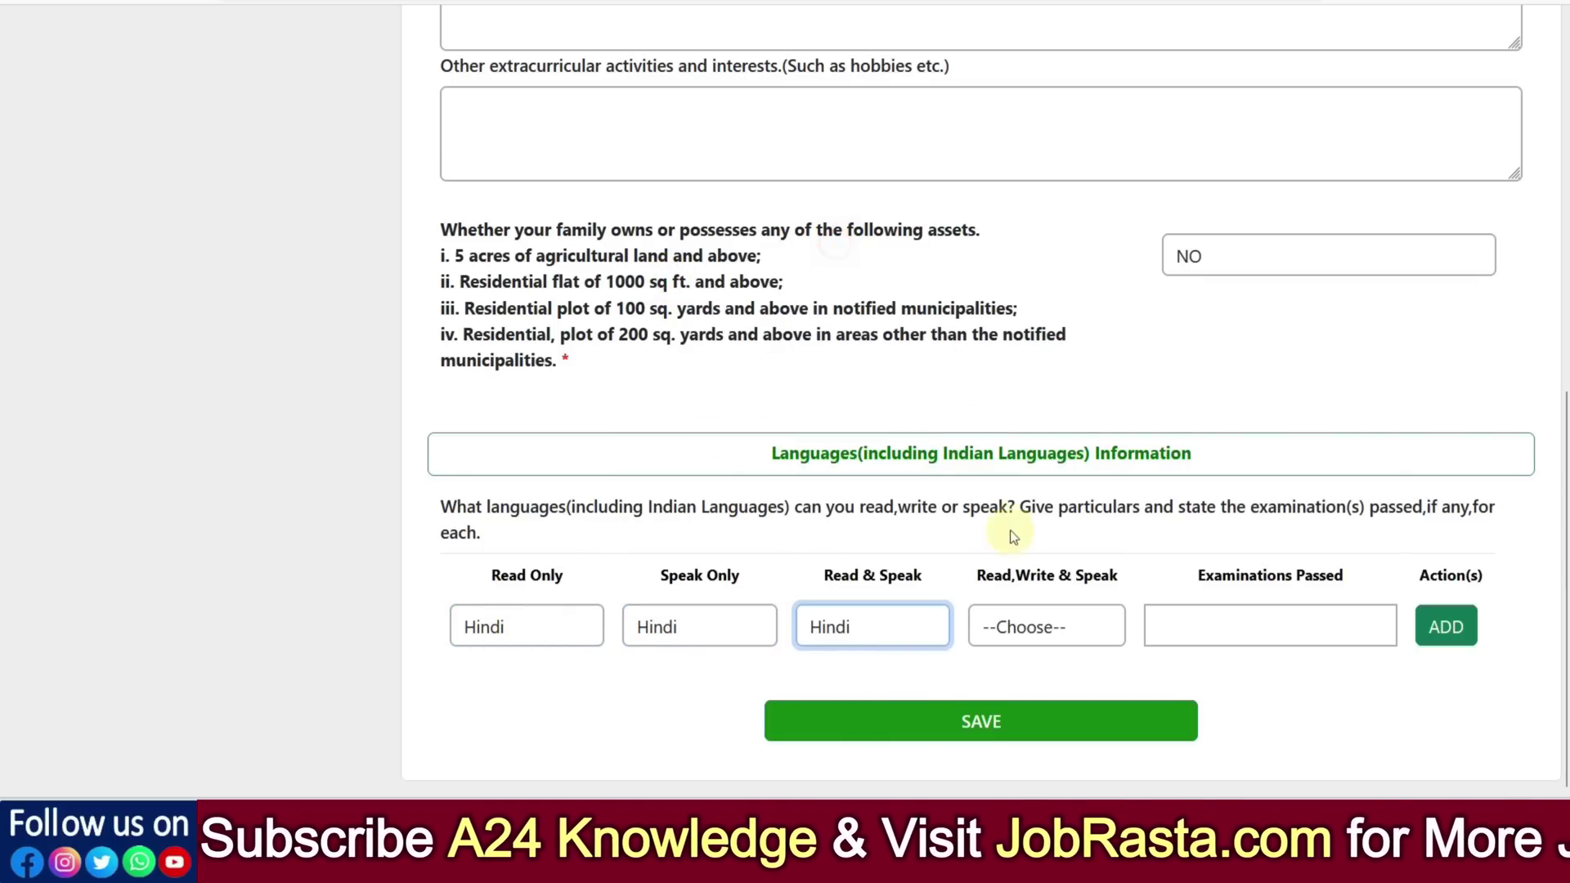
{"action": "left_click", "coordinate": [1037, 629]}
{"action": "left_click", "coordinate": [1009, 265]}
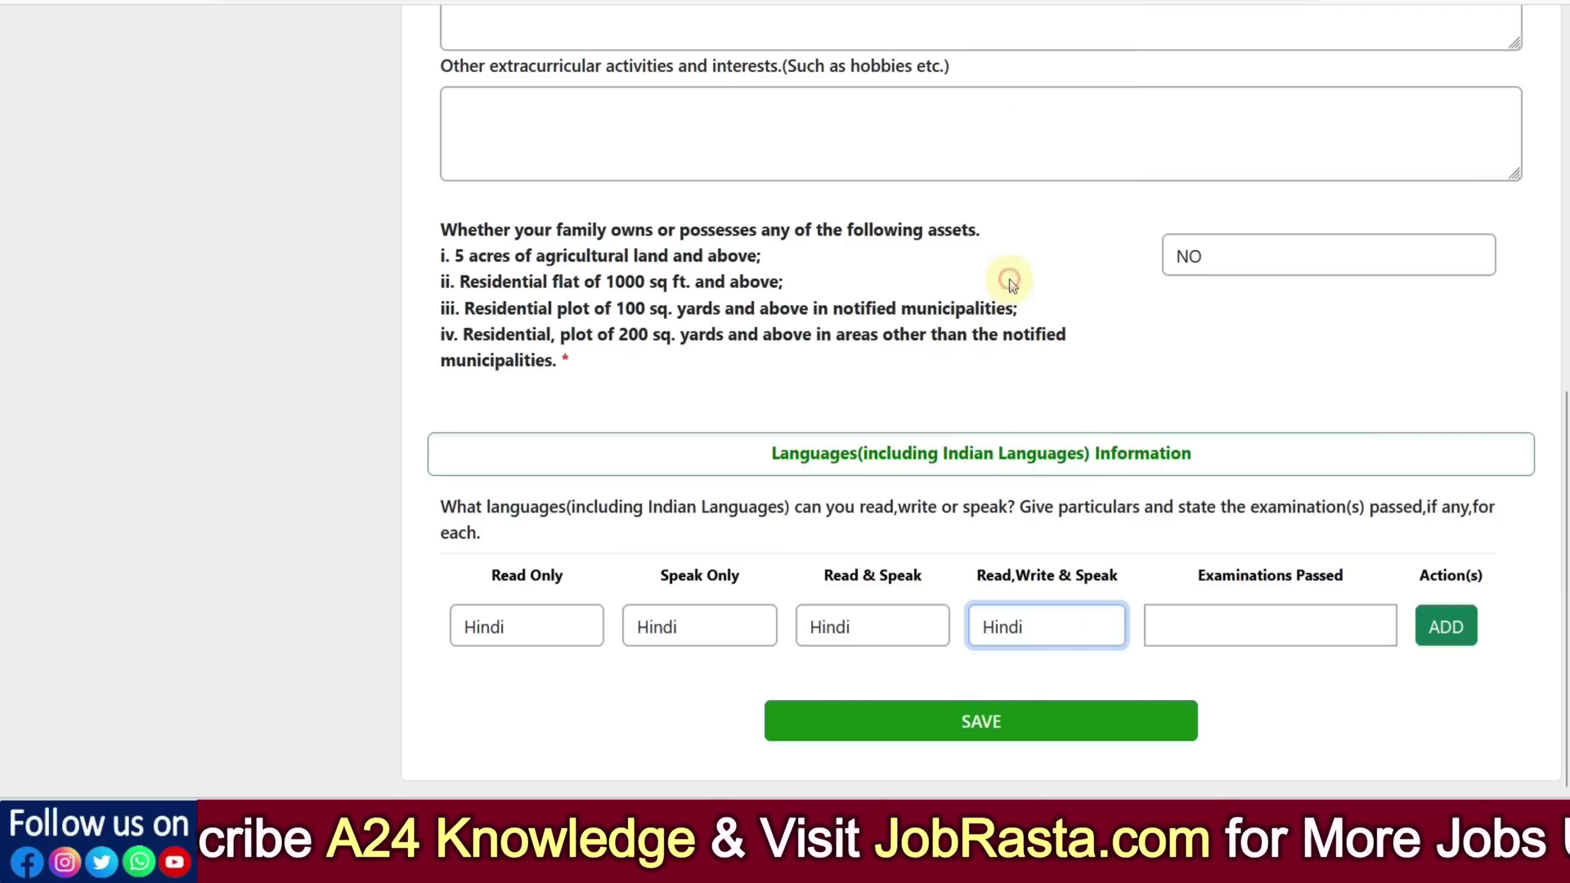
{"action": "left_click", "coordinate": [1230, 630]}
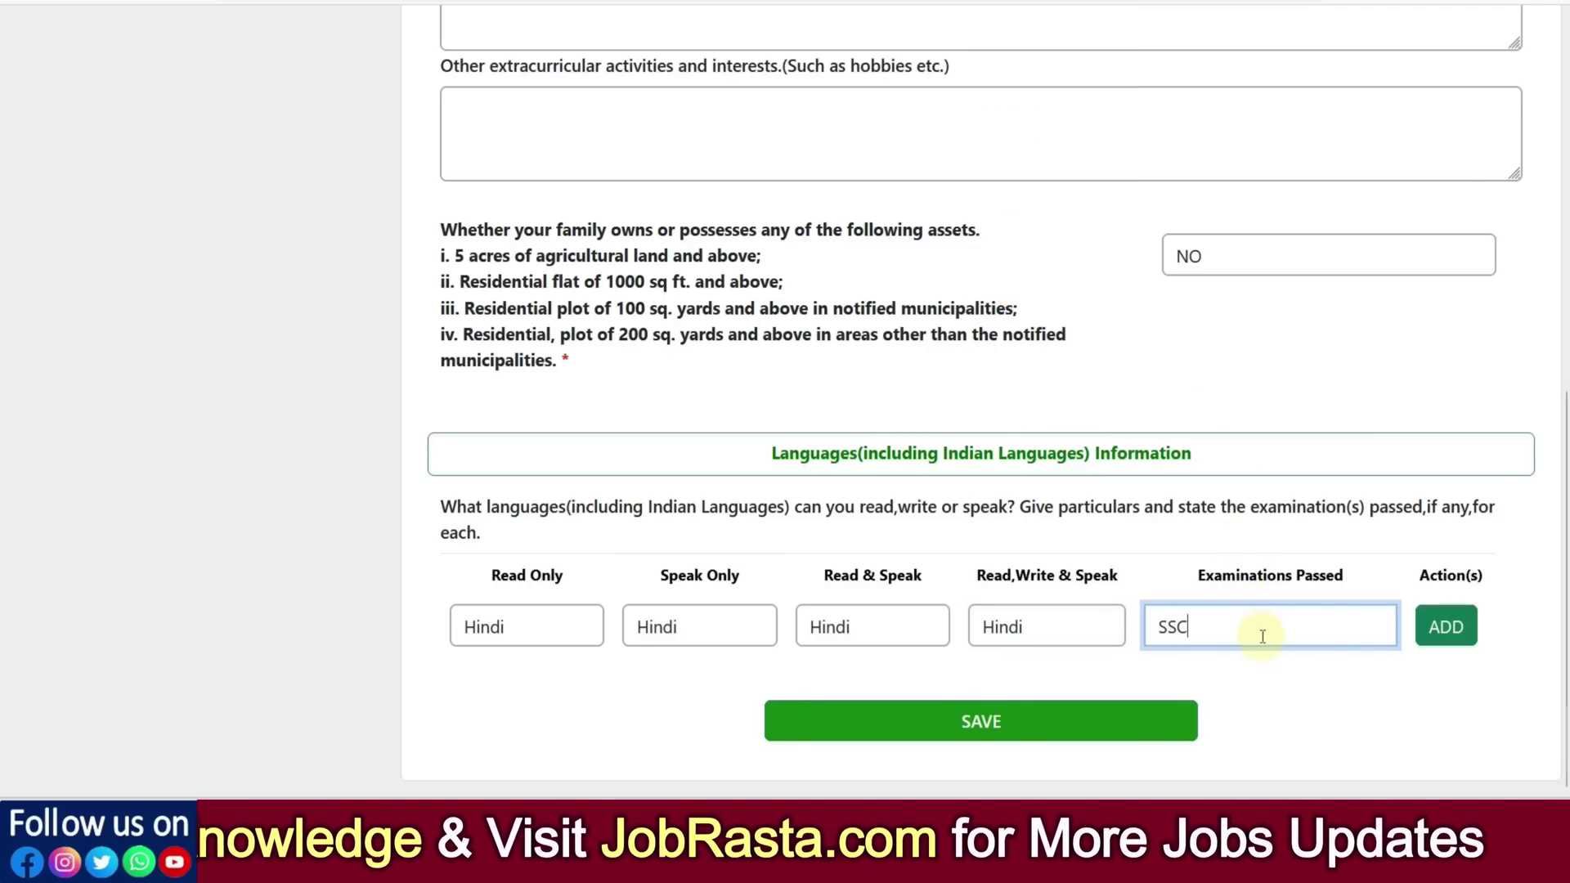
{"action": "left_click", "coordinate": [1447, 638]}
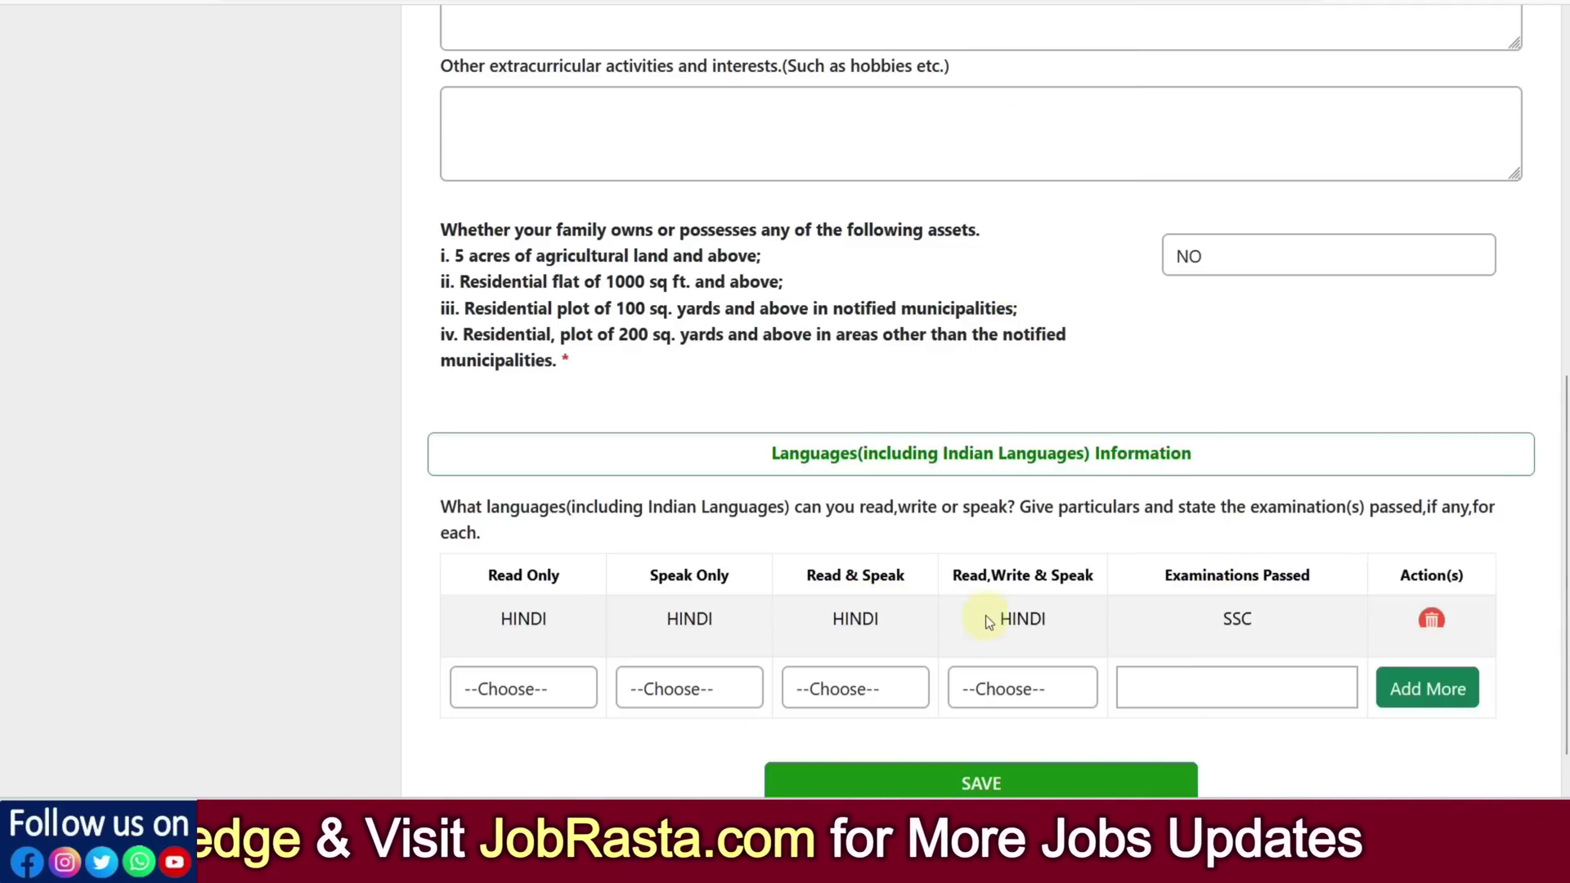
Check the languages offered for a further entry and save the achievements section with only the Hindi entry.
{"action": "scroll", "coordinate": [1107, 607], "scroll_direction": "down", "scroll_amount": 1}
{"action": "left_click", "coordinate": [561, 627]}
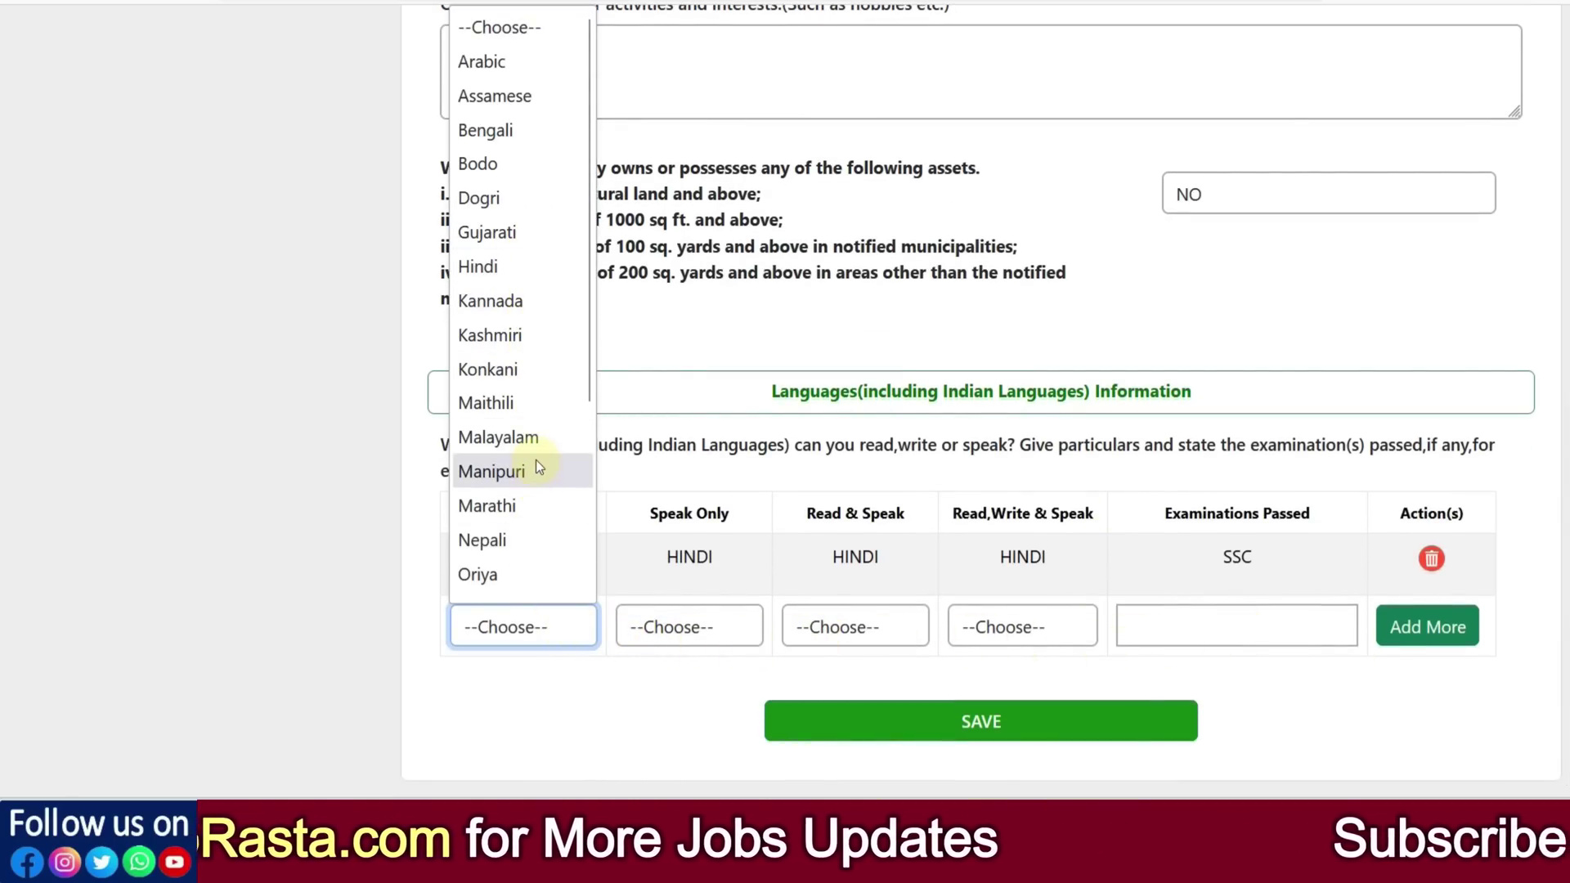
{"action": "scroll", "coordinate": [536, 458], "scroll_direction": "down", "scroll_amount": 3}
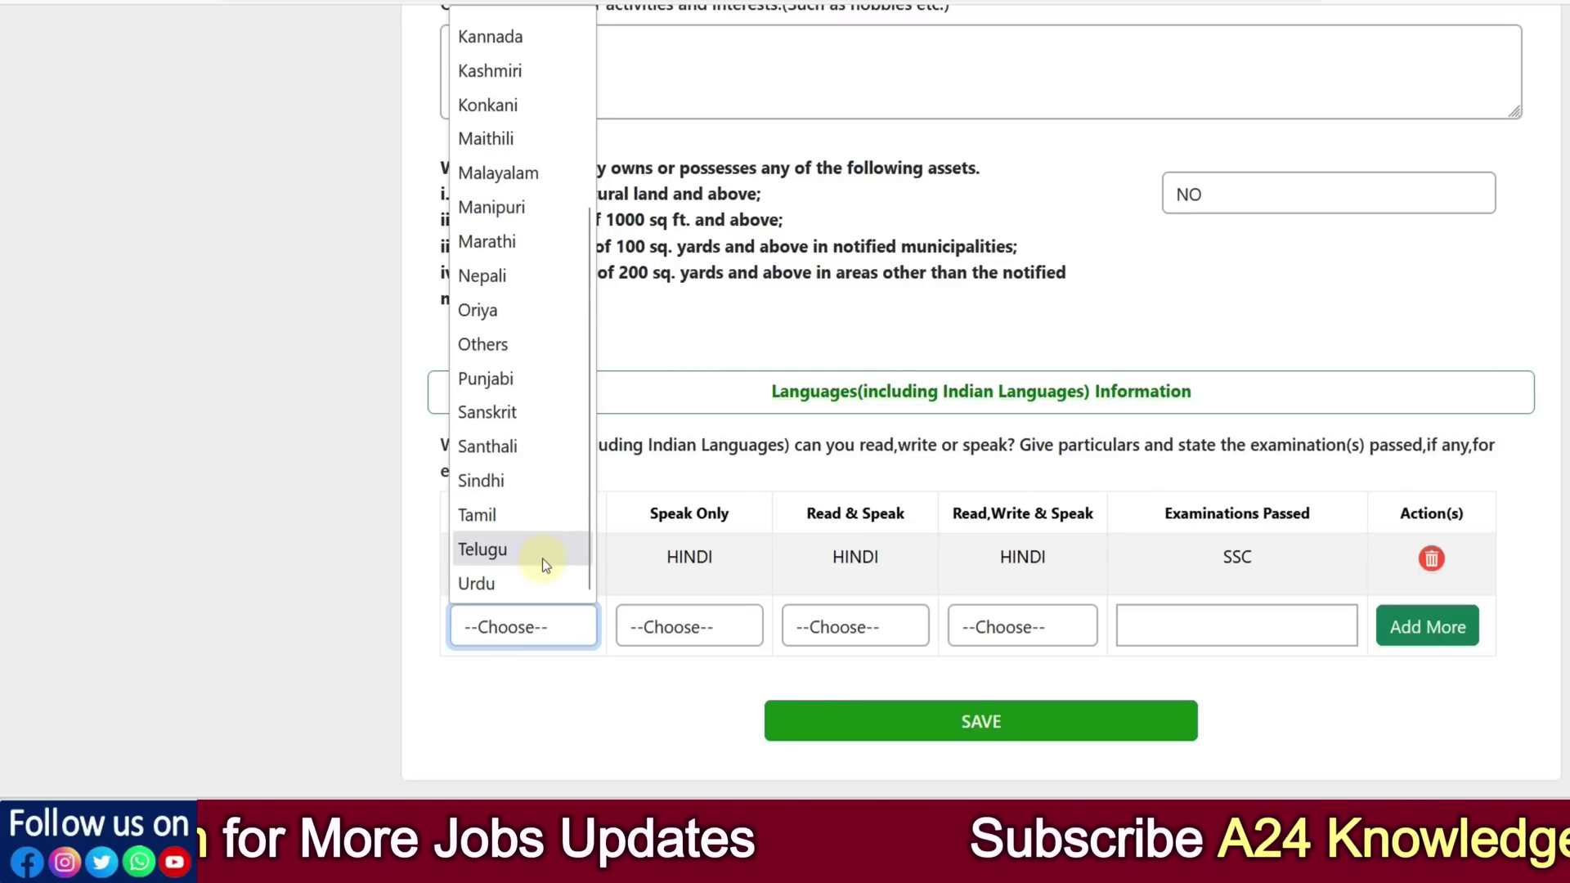
{"action": "scroll", "coordinate": [542, 557], "scroll_direction": "up", "scroll_amount": 2}
{"action": "scroll", "coordinate": [542, 558], "scroll_direction": "up", "scroll_amount": 1}
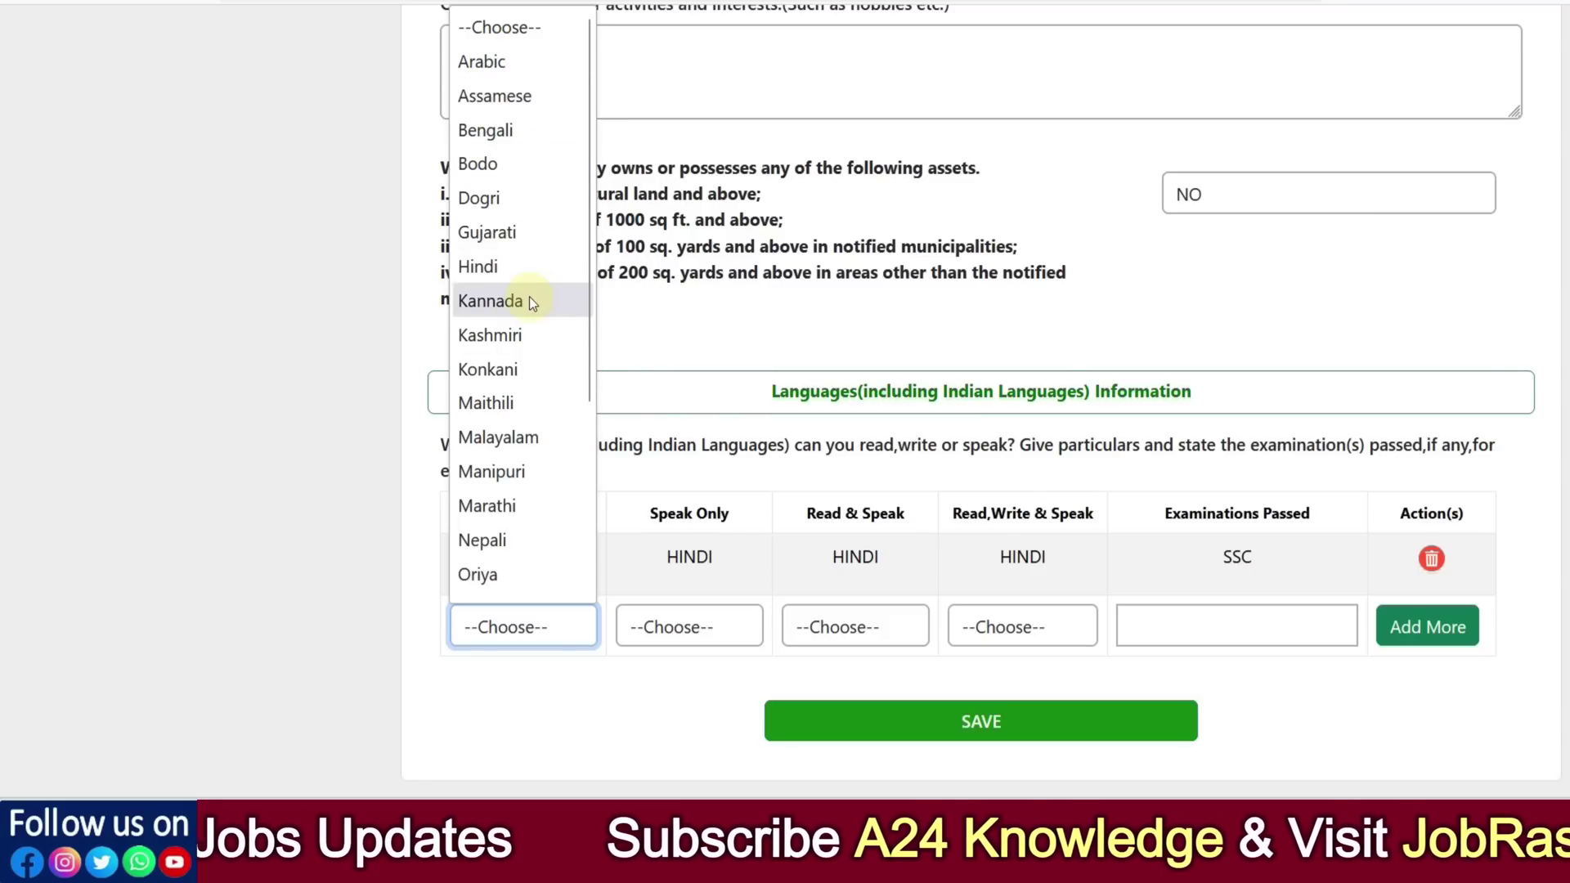
{"action": "left_click", "coordinate": [603, 696]}
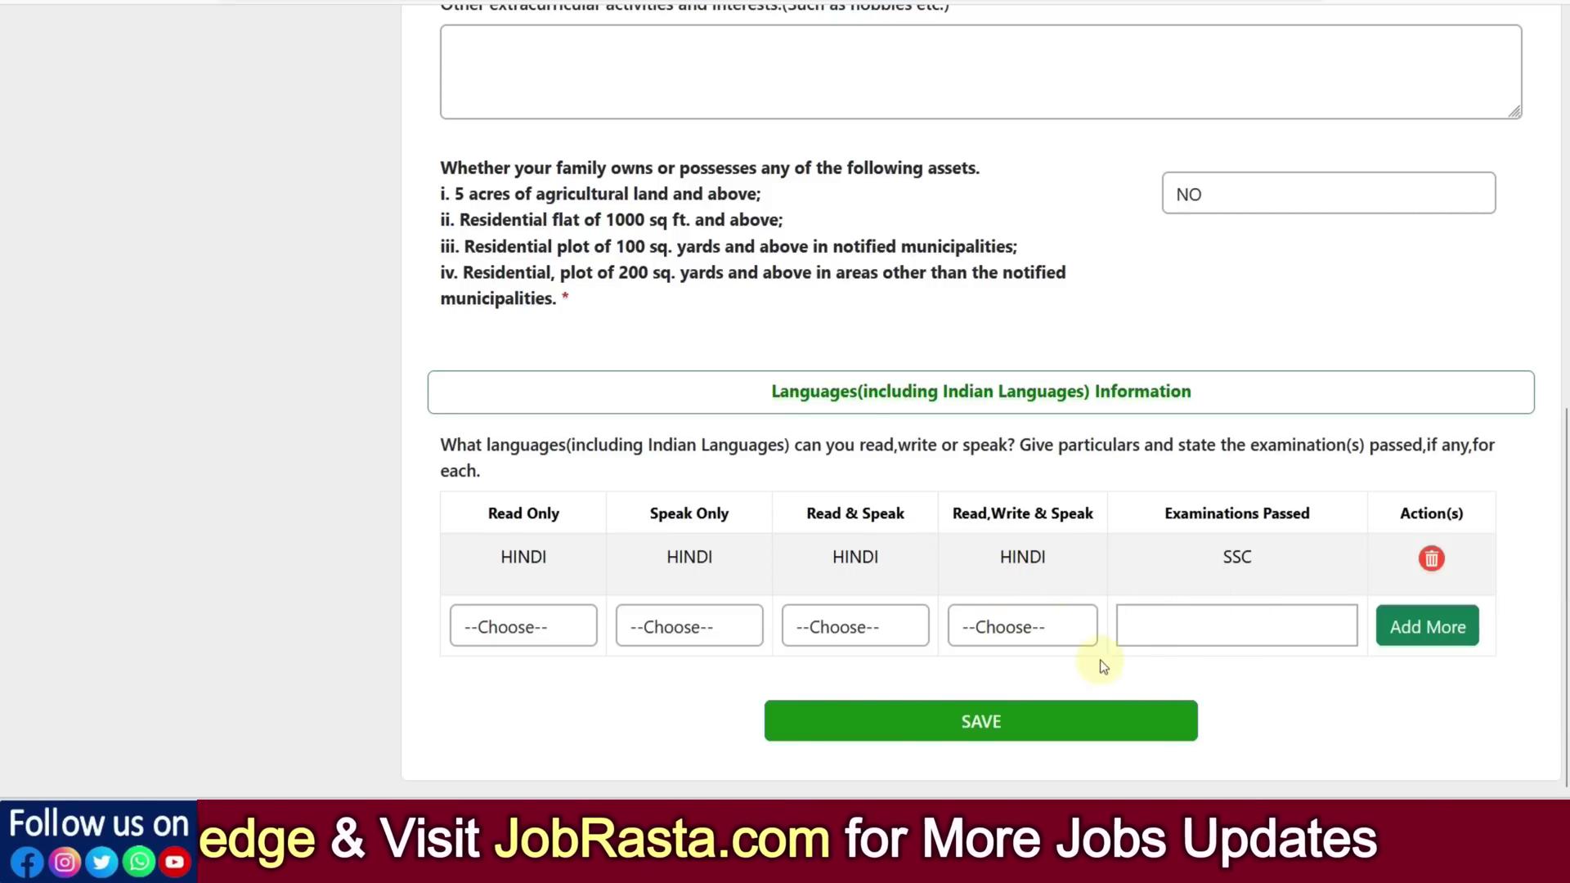
{"action": "left_click", "coordinate": [993, 721]}
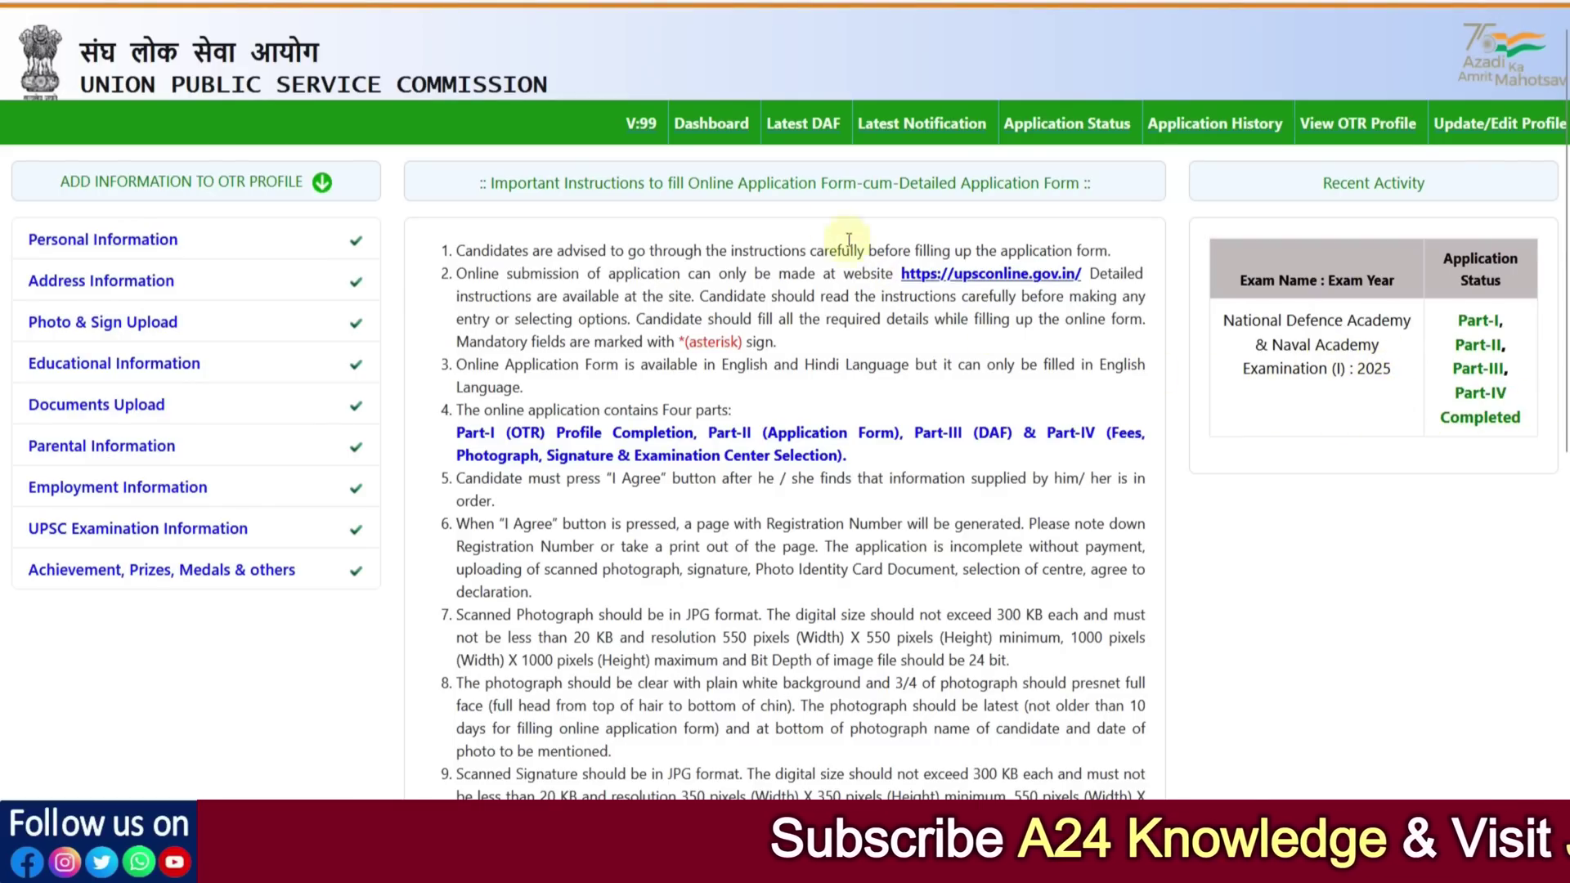
From the latest notifications, open Part-I for the Combined Defence Services Examination (I) 2025.
{"action": "left_click", "coordinate": [898, 125]}
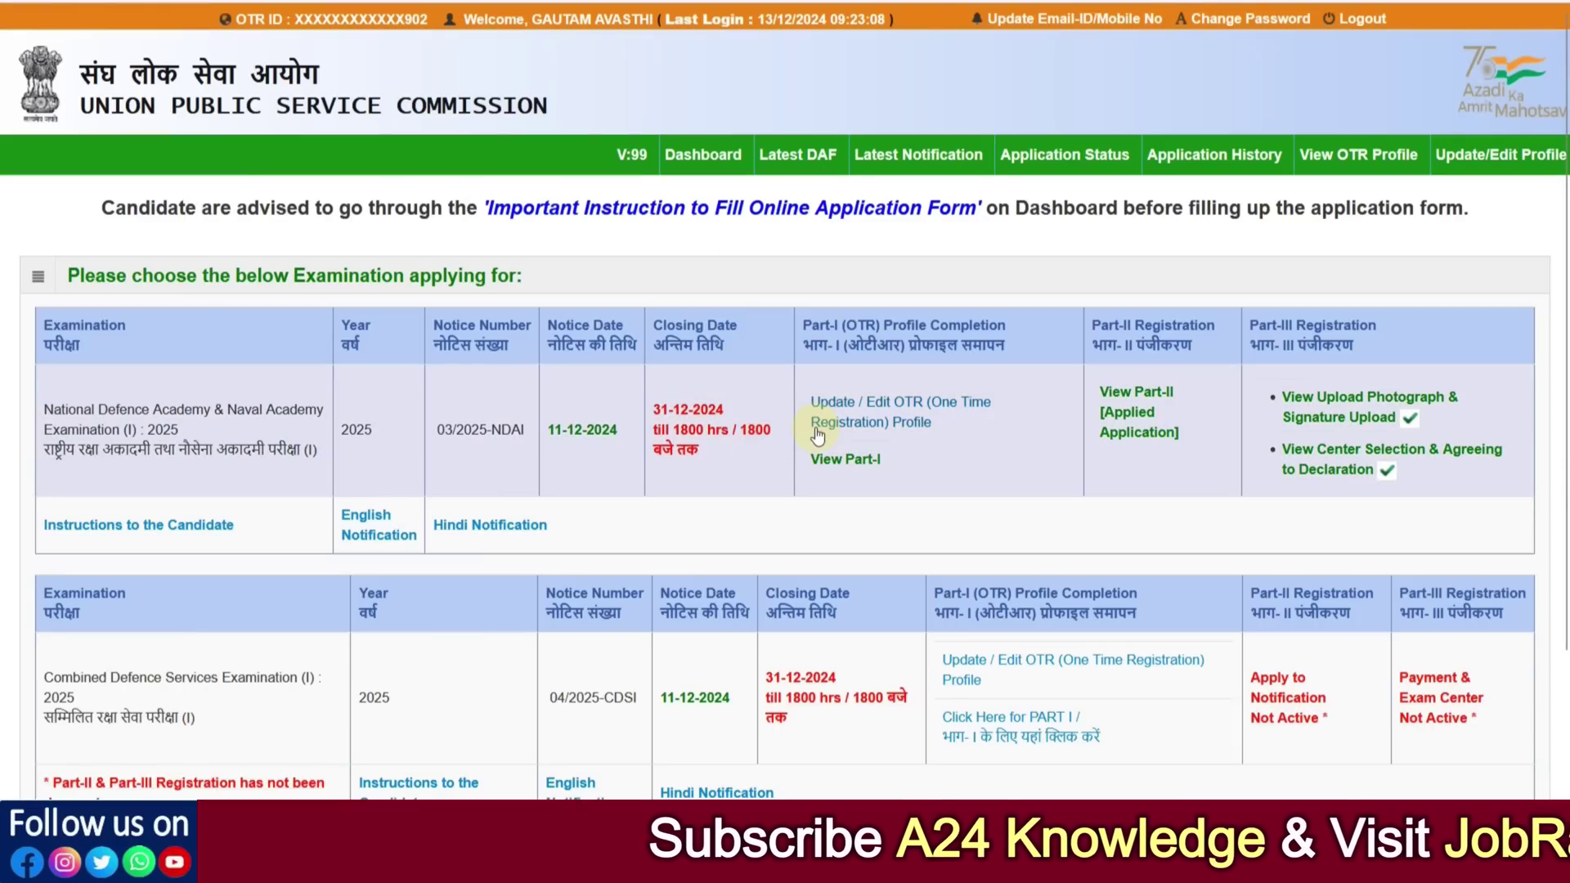
{"action": "scroll", "coordinate": [622, 474], "scroll_direction": "down", "scroll_amount": 2}
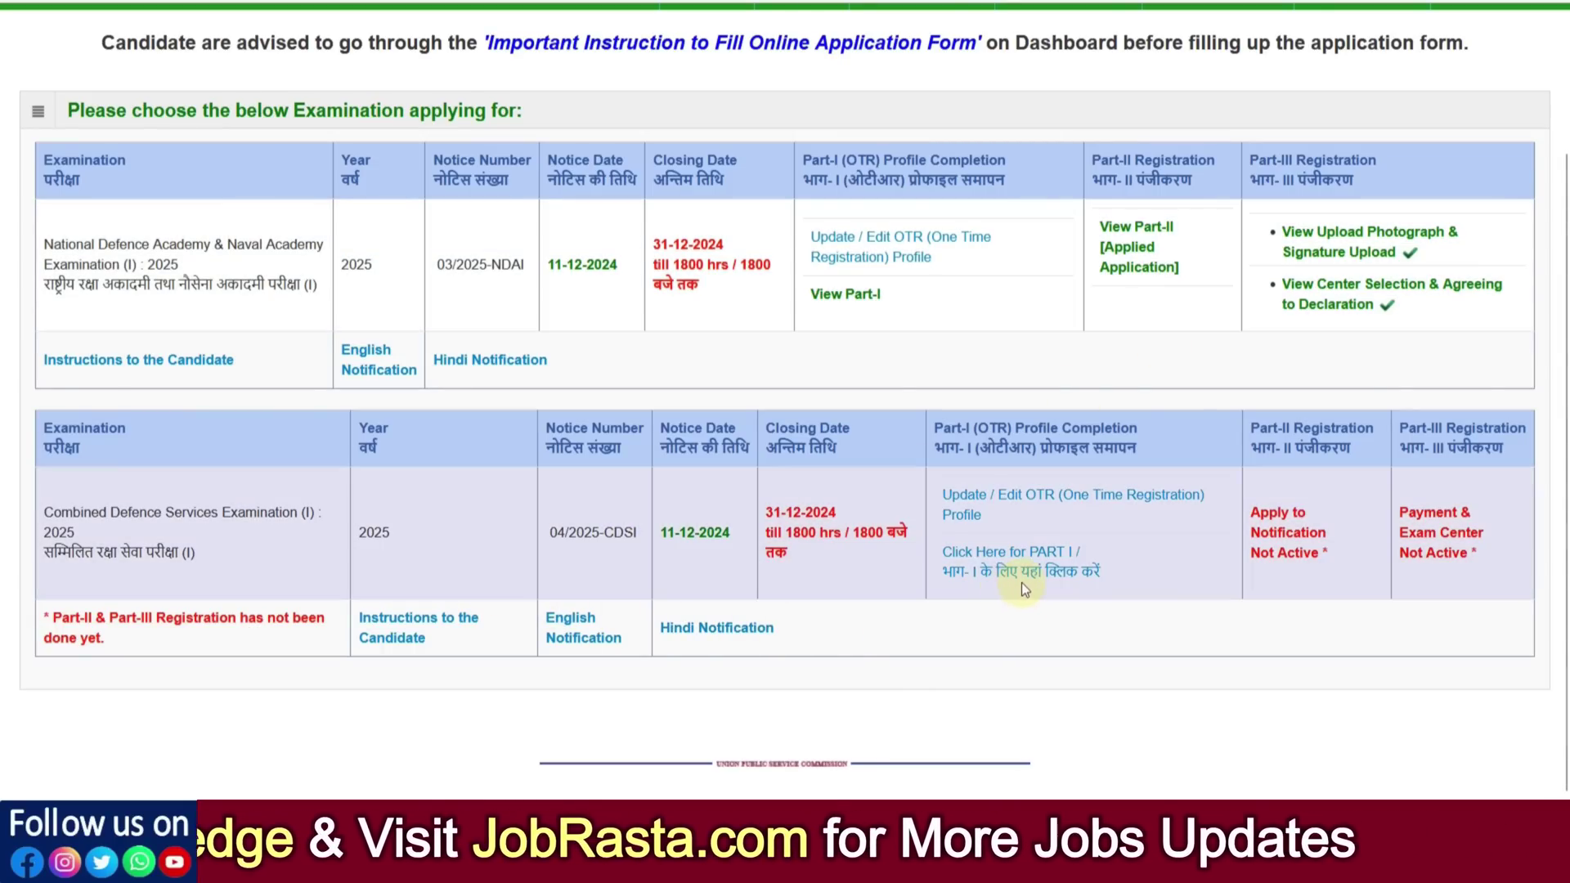
{"action": "left_click", "coordinate": [1009, 576]}
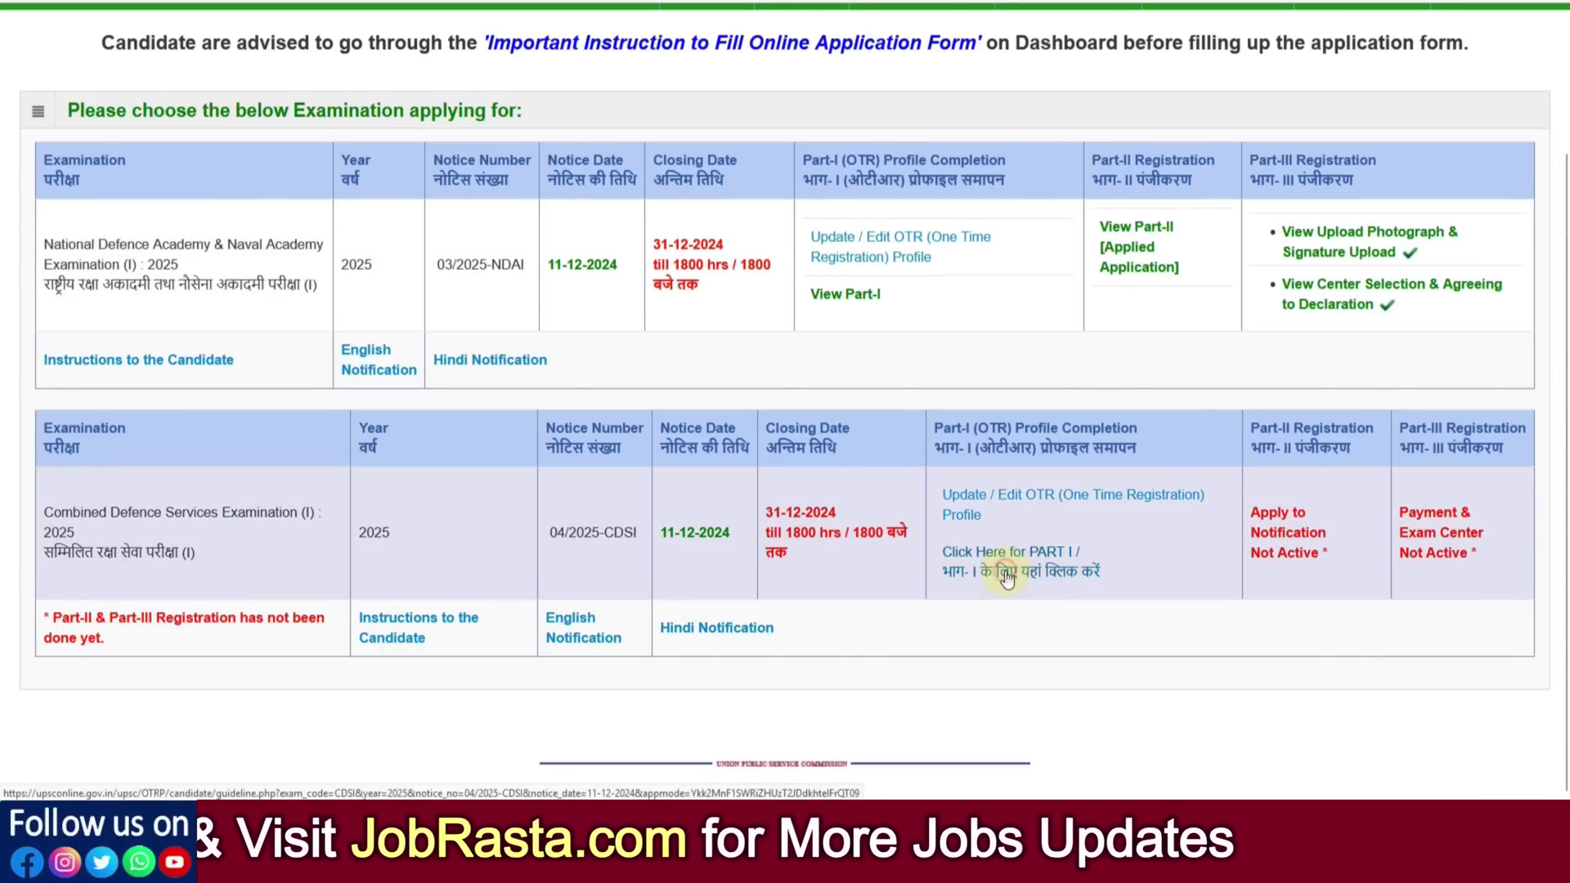
Go through the application instructions, confirm having read and understood them, and accept the notice about completing the OTR profile.
{"action": "scroll", "coordinate": [869, 462], "scroll_direction": "down", "scroll_amount": 1}
{"action": "scroll", "coordinate": [869, 462], "scroll_direction": "down", "scroll_amount": 15}
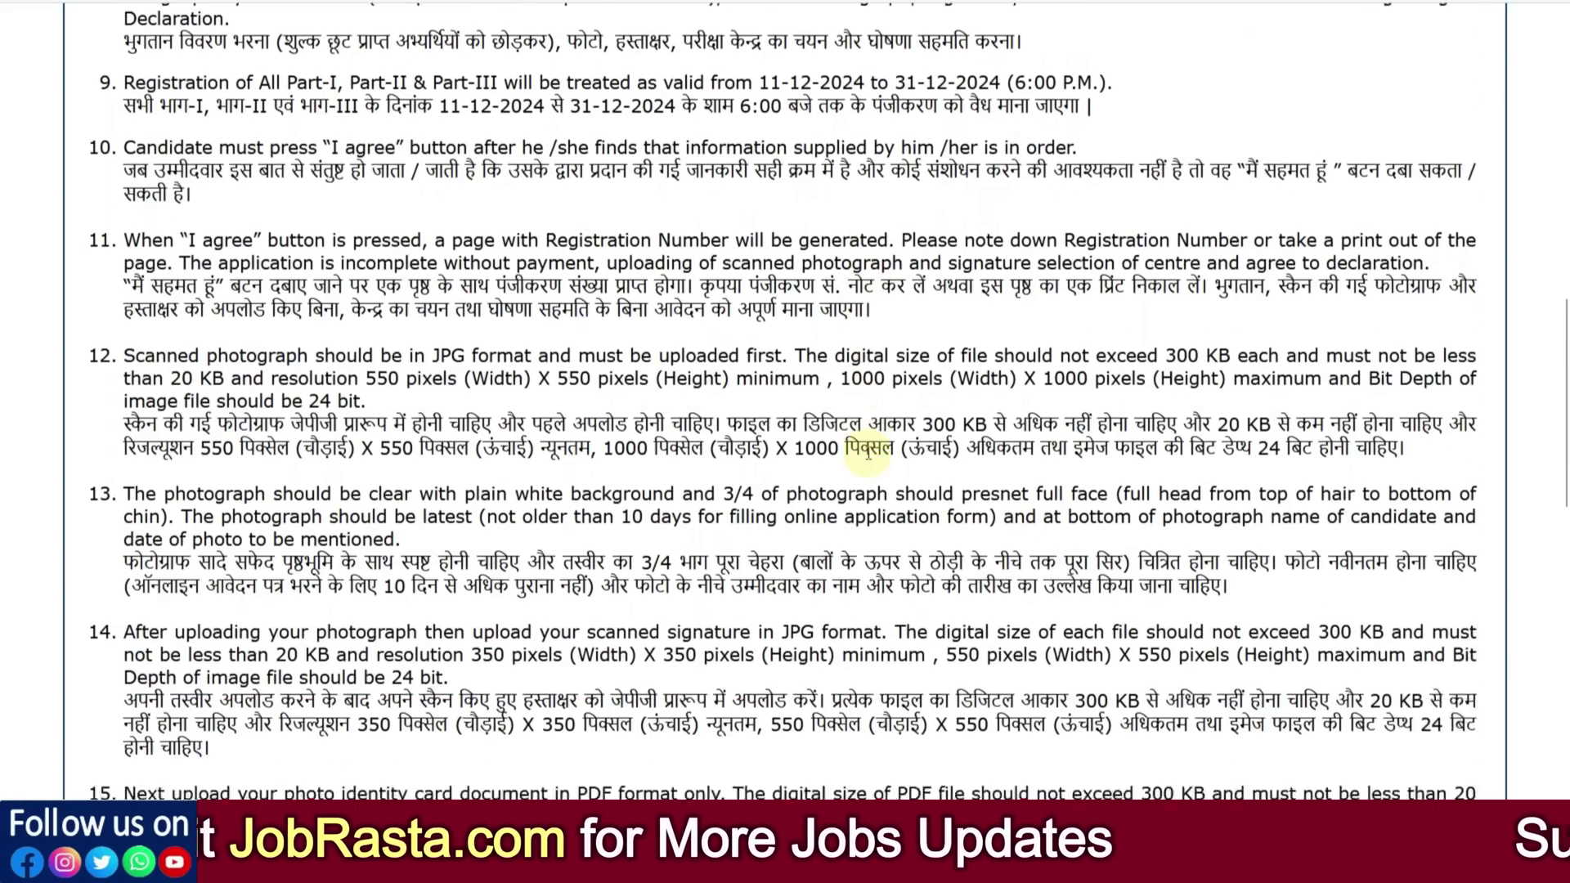
{"action": "scroll", "coordinate": [869, 452], "scroll_direction": "down", "scroll_amount": 10}
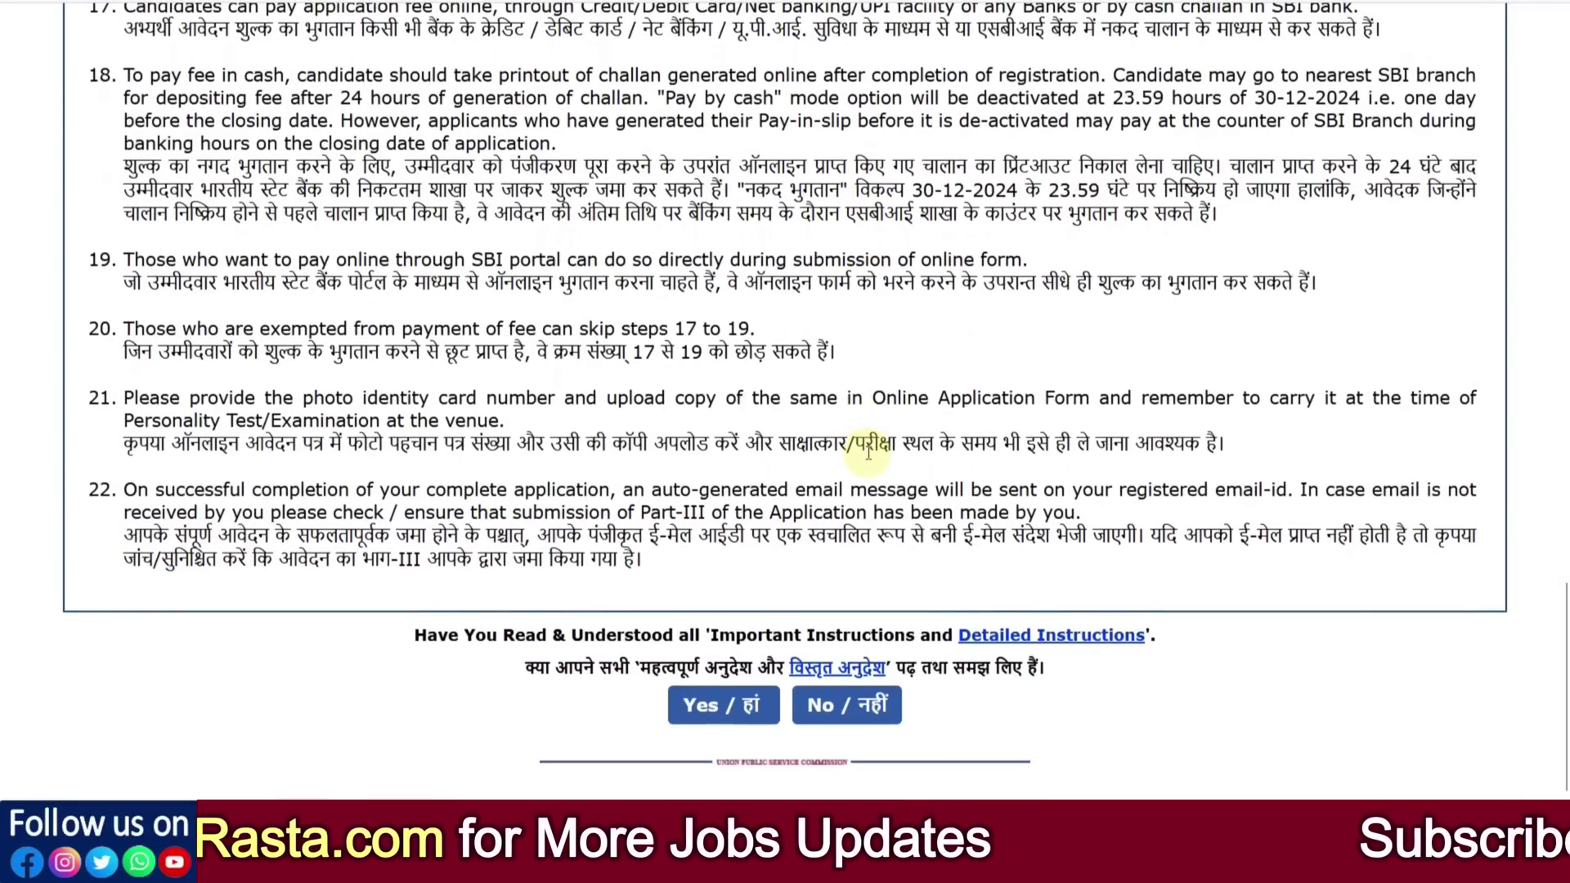
{"action": "left_click", "coordinate": [713, 709]}
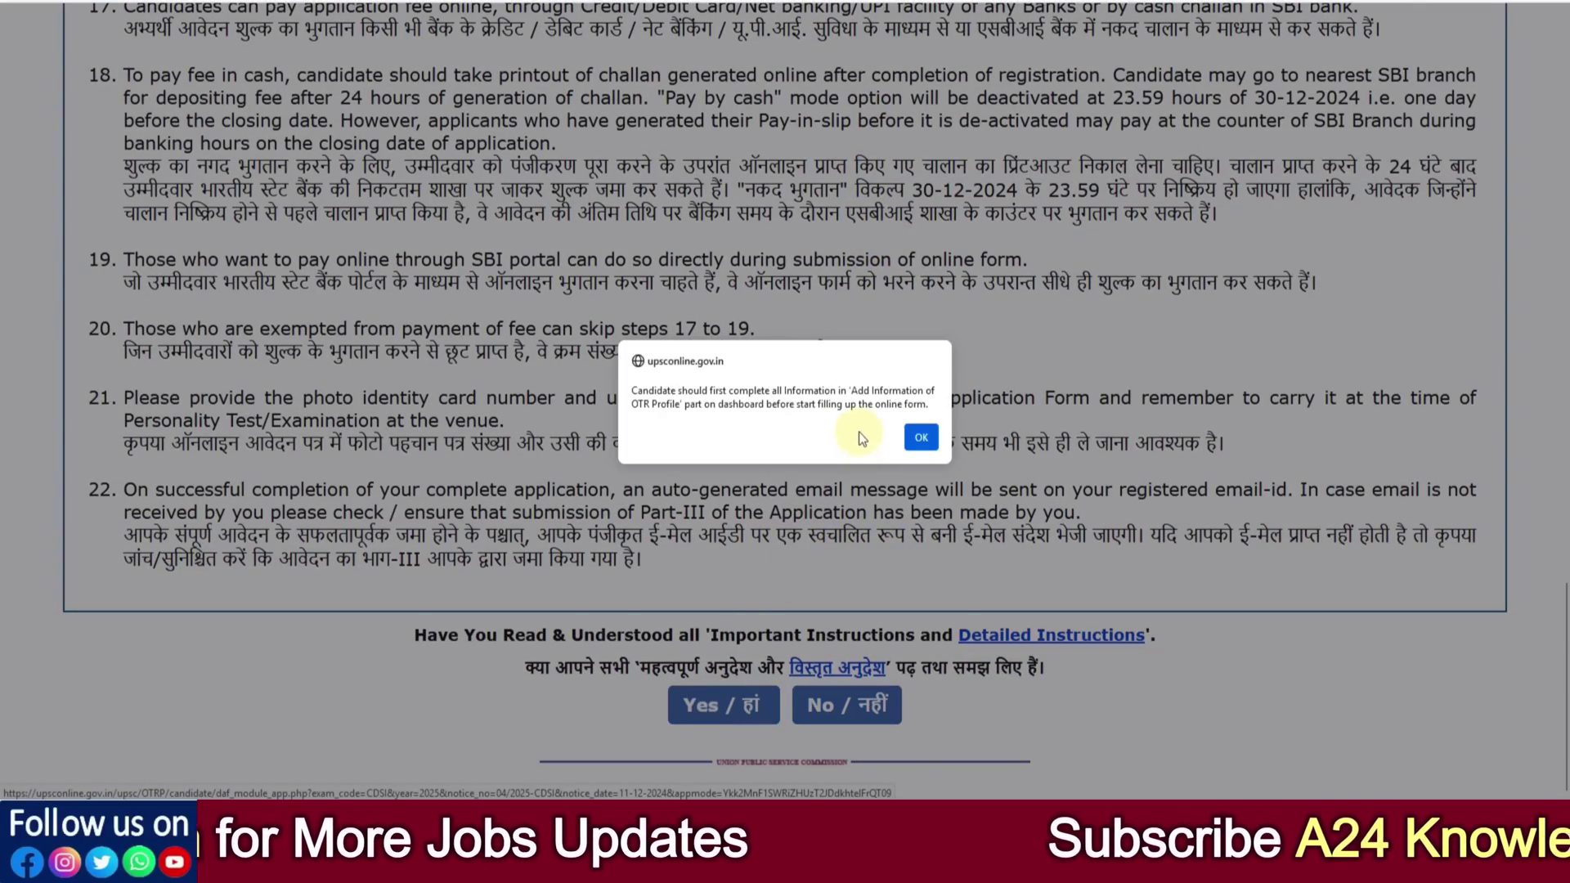
{"action": "left_click", "coordinate": [918, 434]}
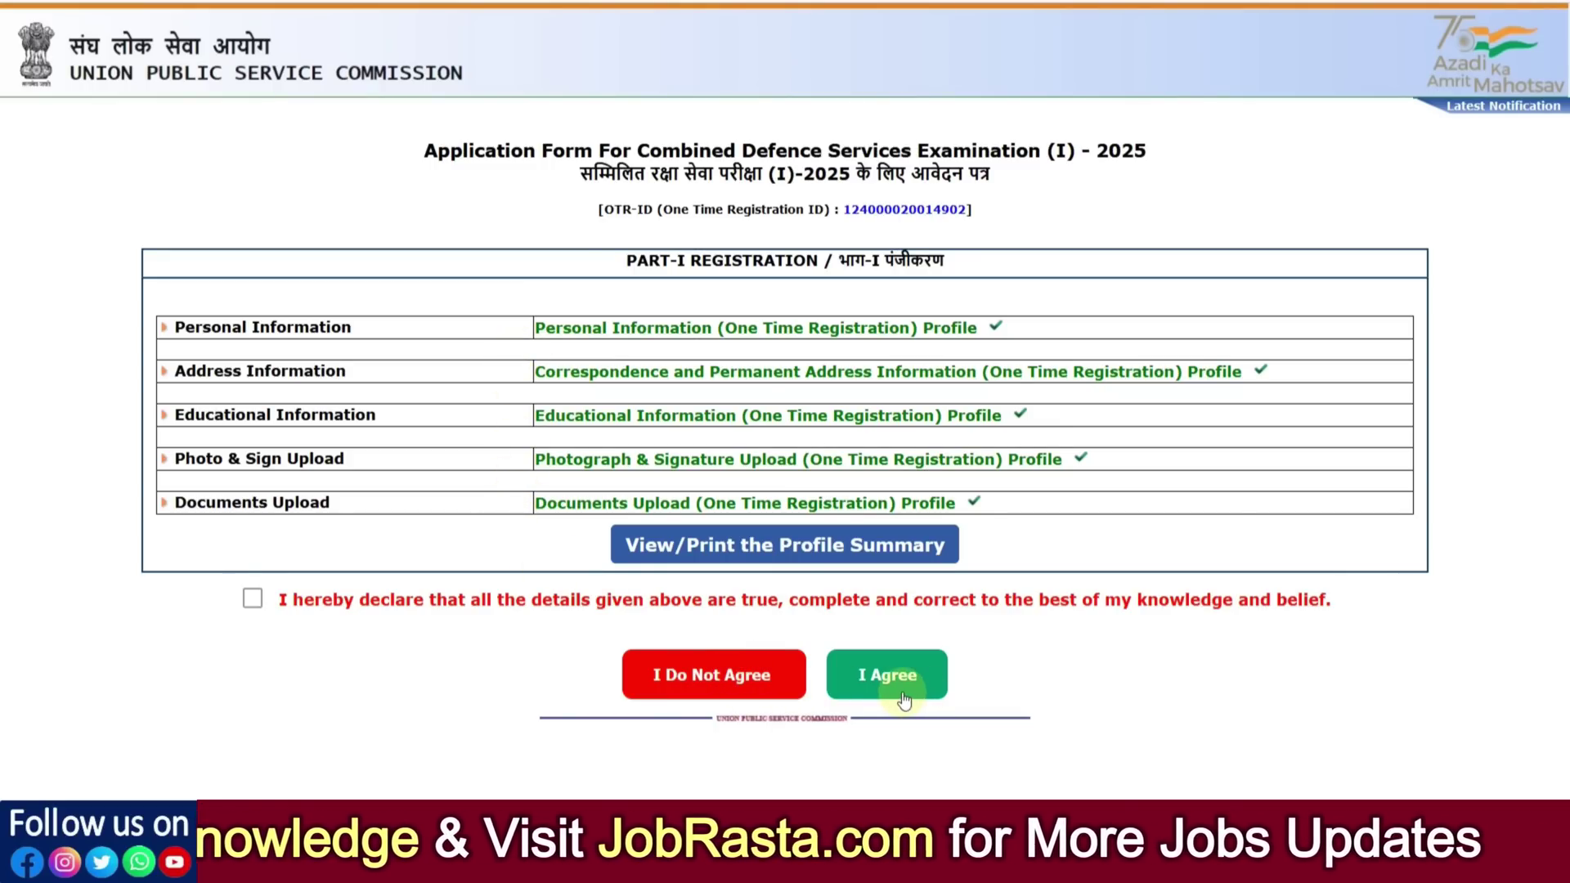
Declare that the Part-I details are true, complete and correct, and agree to submit the Part-I registration.
{"action": "left_click", "coordinate": [252, 599]}
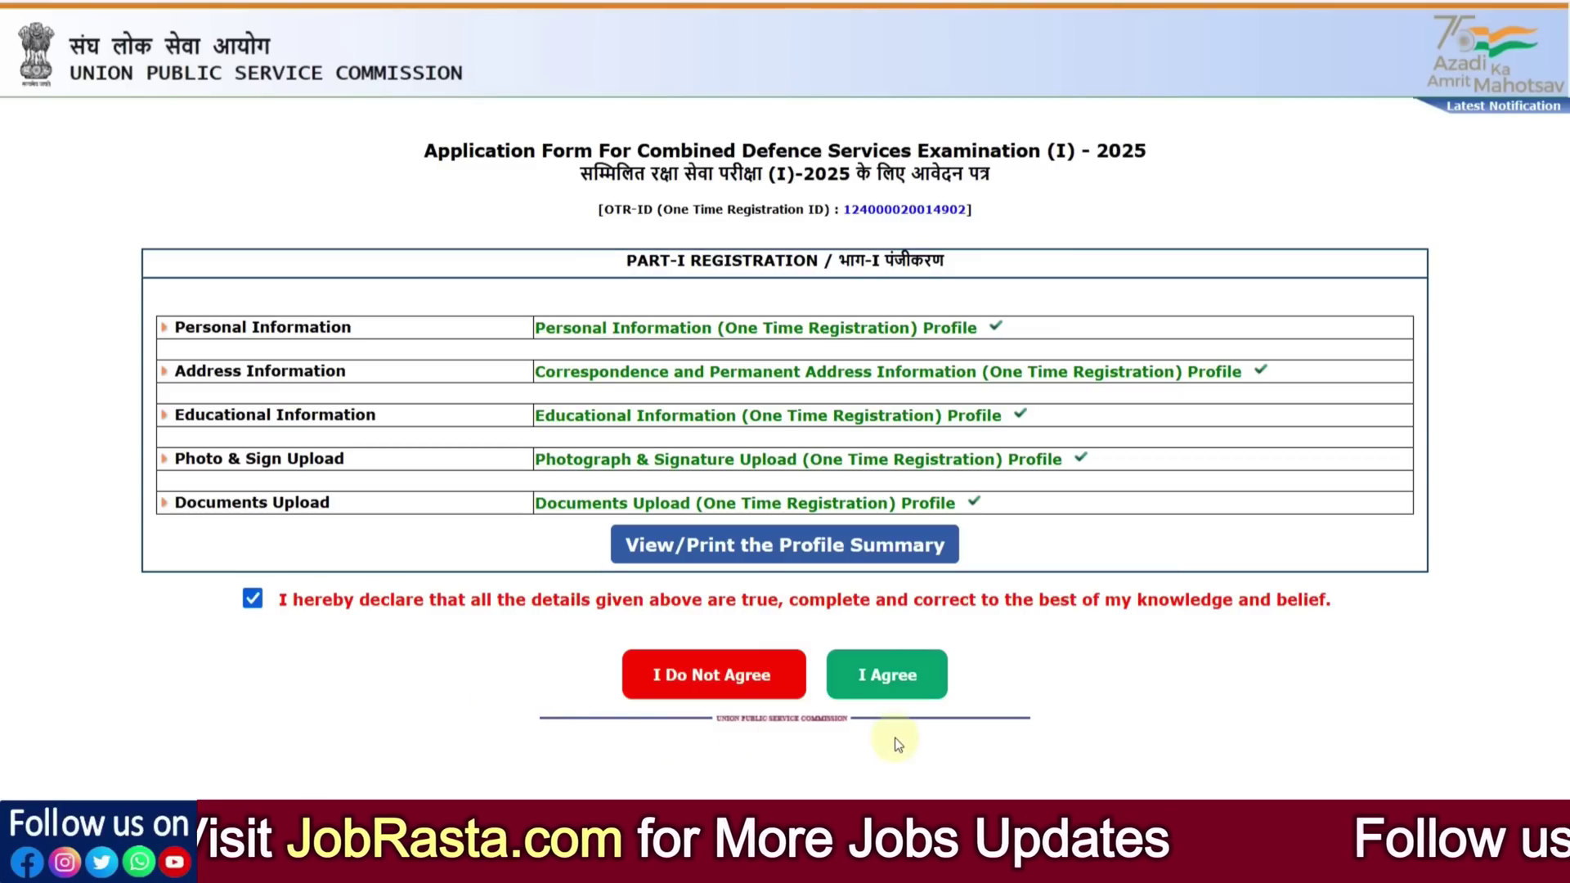
{"action": "left_click", "coordinate": [882, 687]}
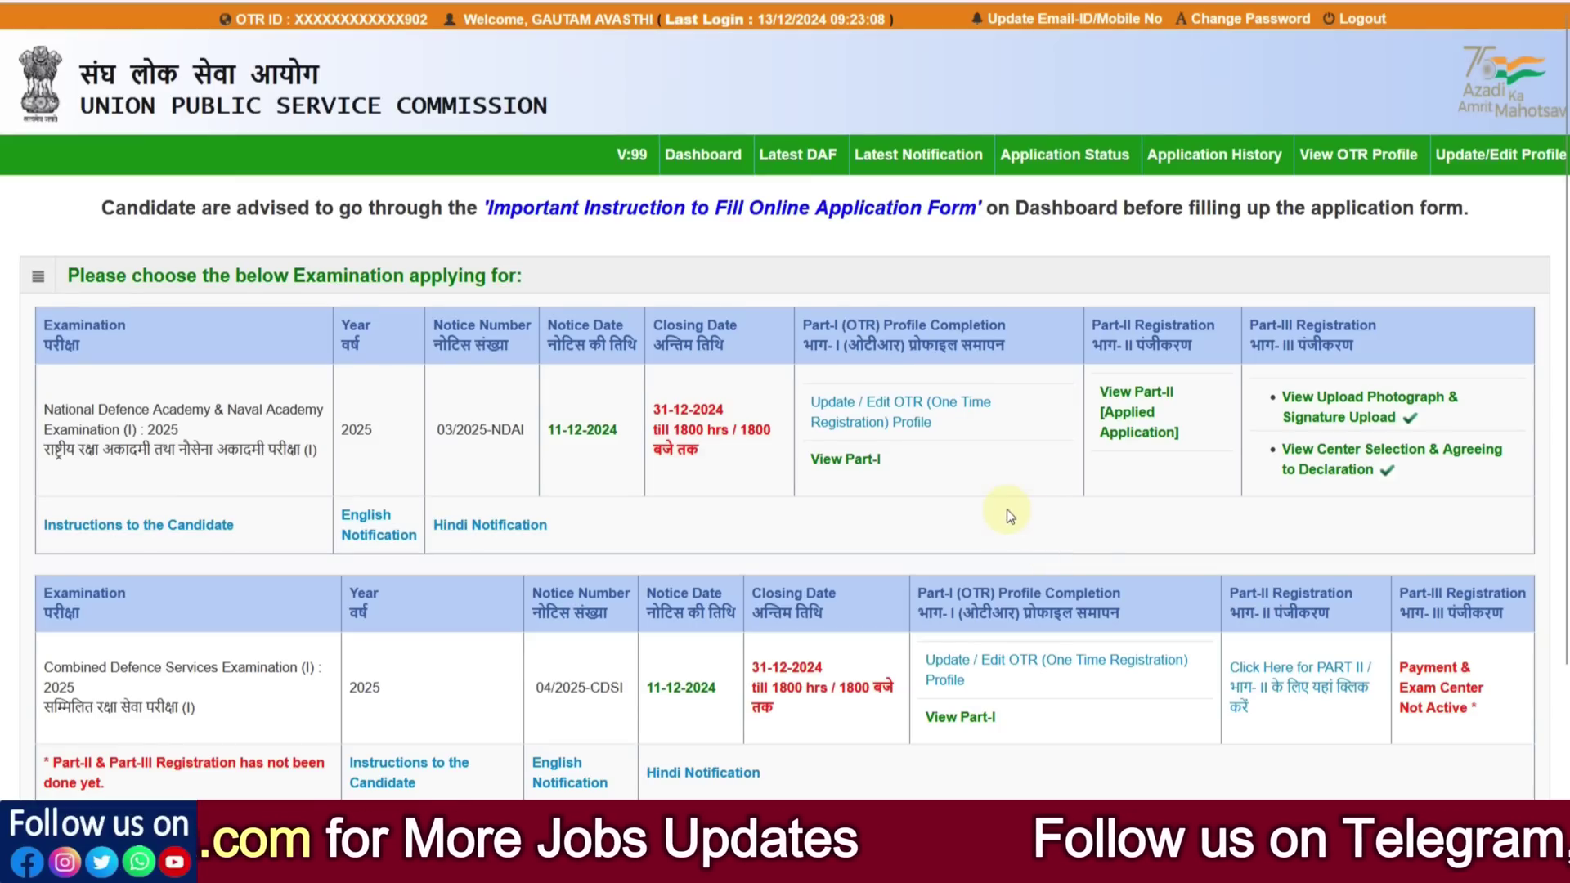
{"action": "scroll", "coordinate": [963, 636], "scroll_direction": "down", "scroll_amount": 2}
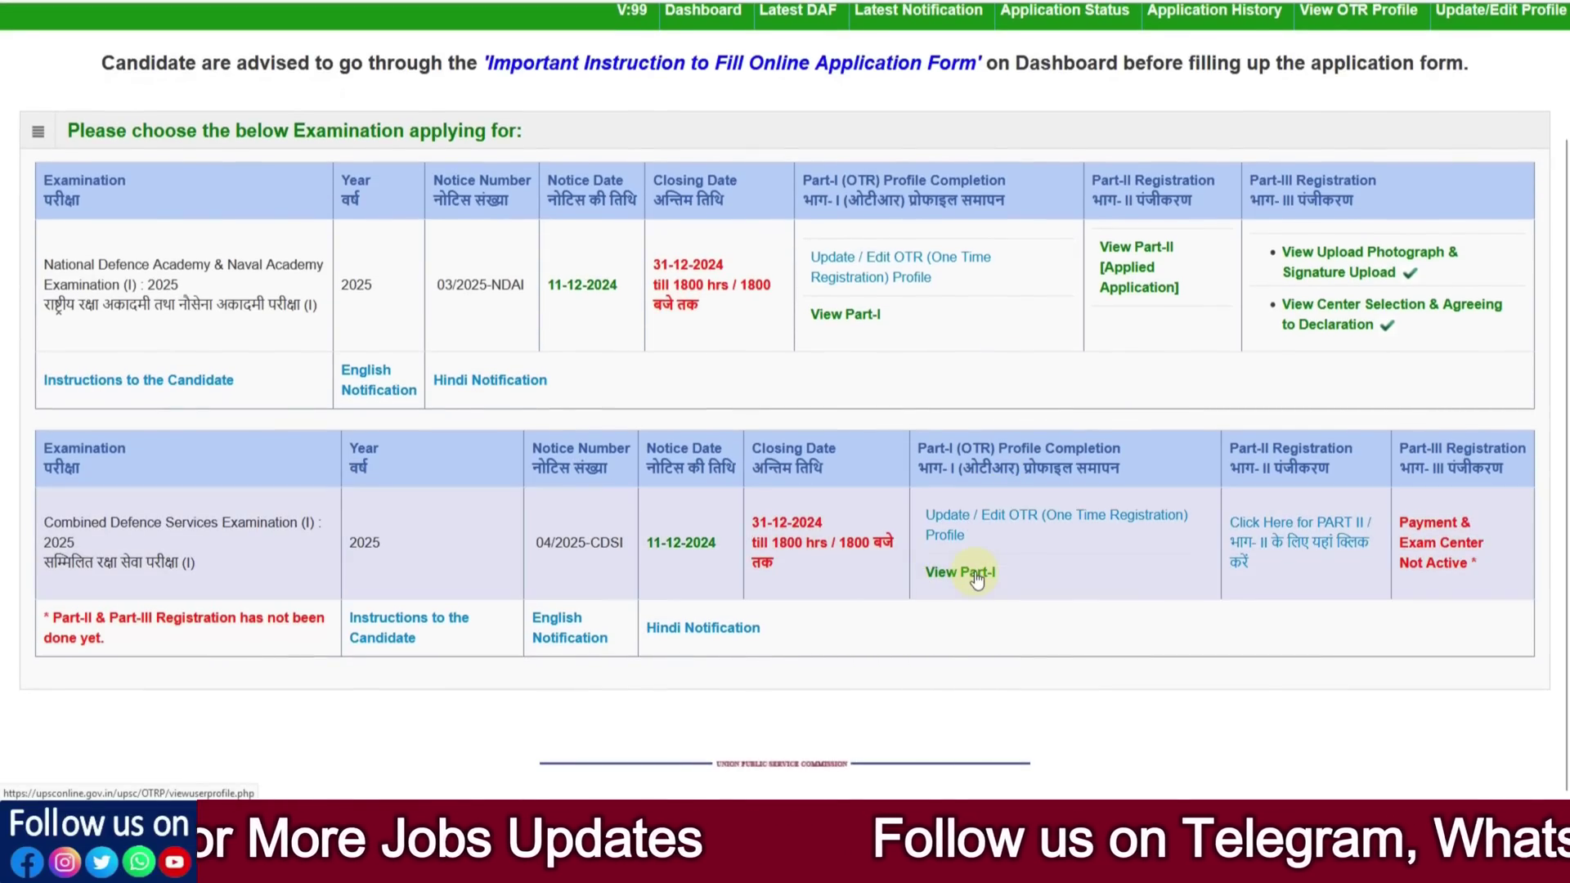